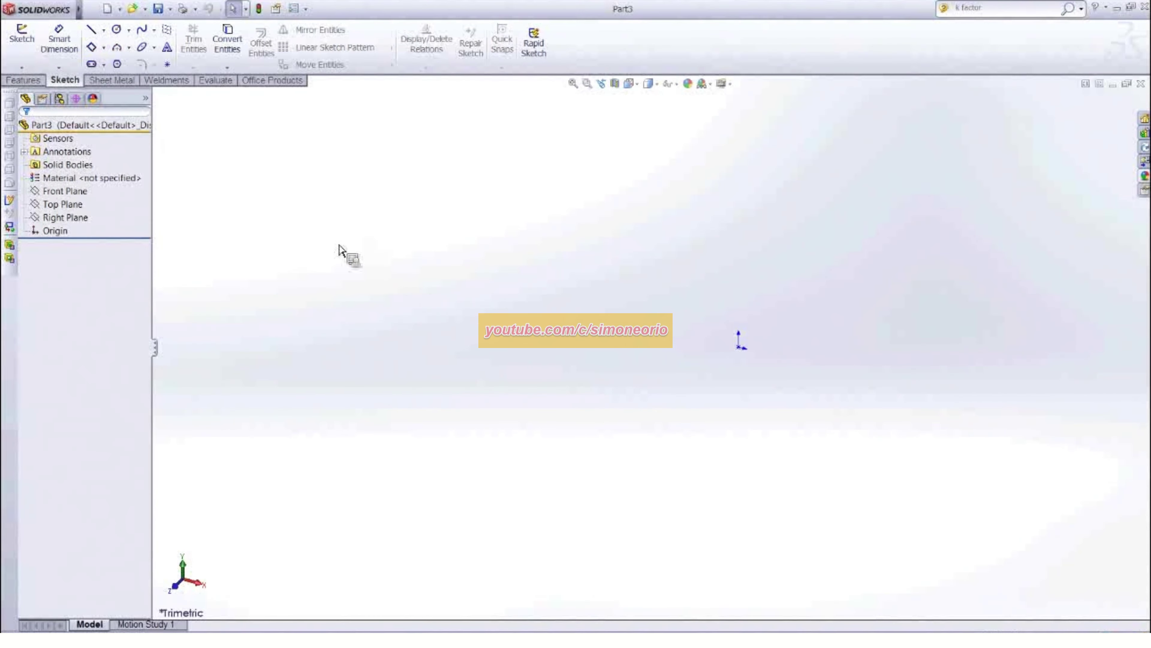
Start a 3D sketch and draw a line about 89 mm long along the Y axis upward from the origin
{"action": "left_click_drag", "start_coordinate": [67, 103], "coordinate": [23, 71]}
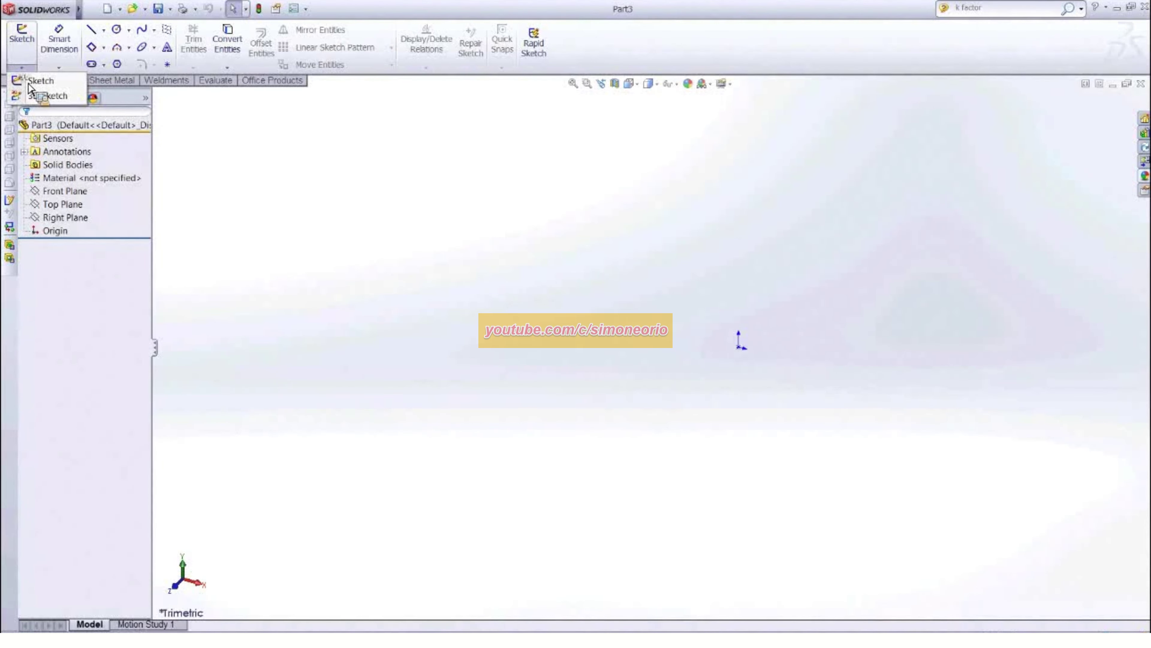
{"action": "left_click", "coordinate": [34, 96]}
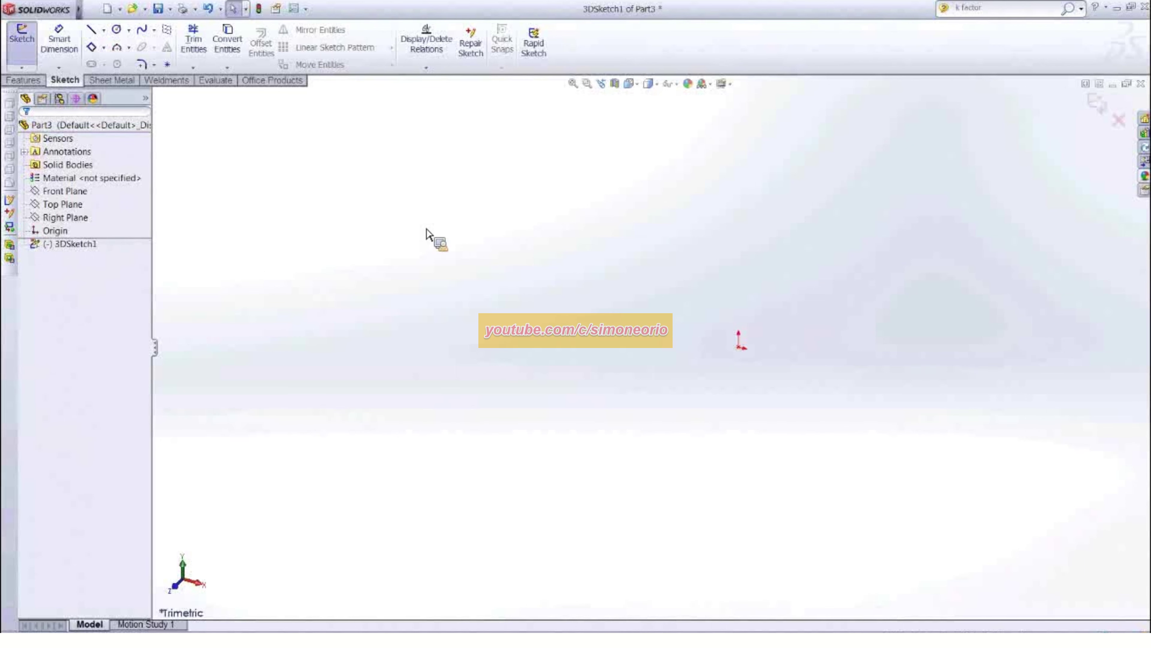
{"action": "mouse_move", "coordinate": [627, 295]}
{"action": "middle_mouse_down"}
{"action": "mouse_move", "coordinate": [664, 275]}
{"action": "mouse_move", "coordinate": [642, 268]}
{"action": "mouse_move", "coordinate": [624, 290]}
{"action": "middle_mouse_up"}
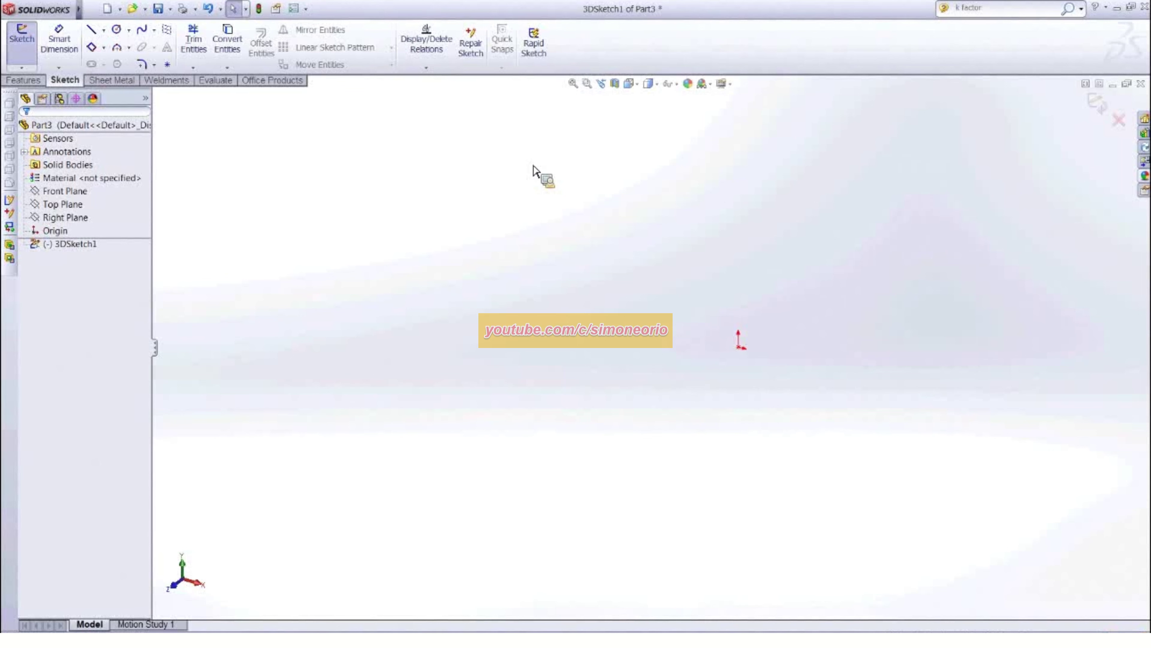
{"action": "key", "text": "s"}
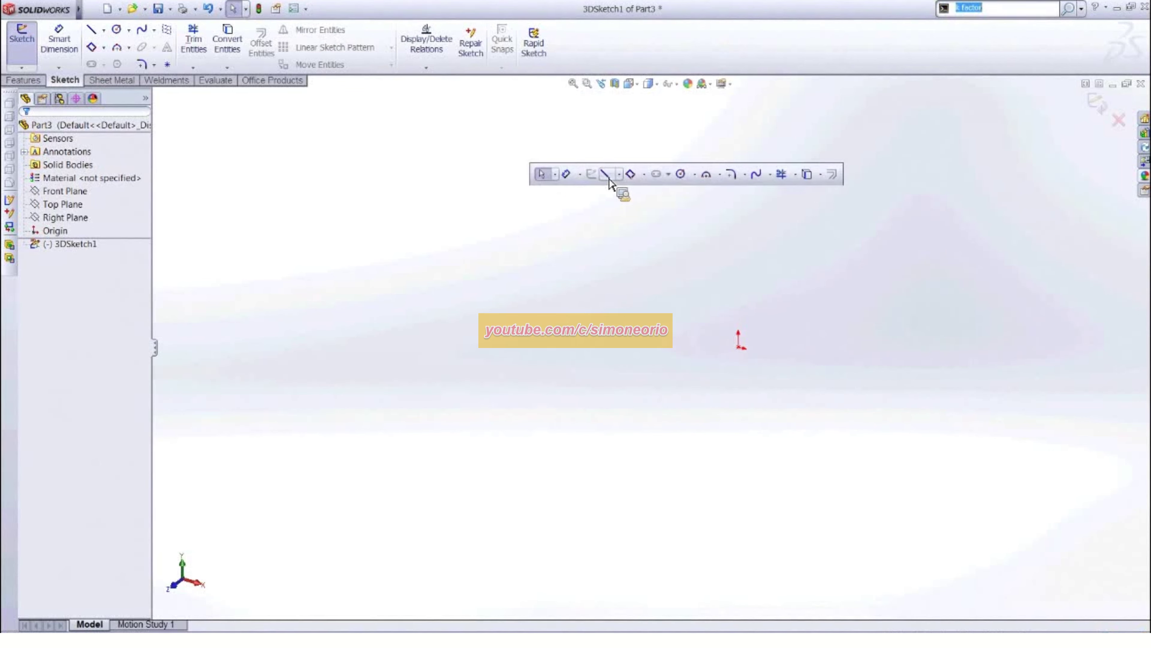
{"action": "key", "text": "l"}
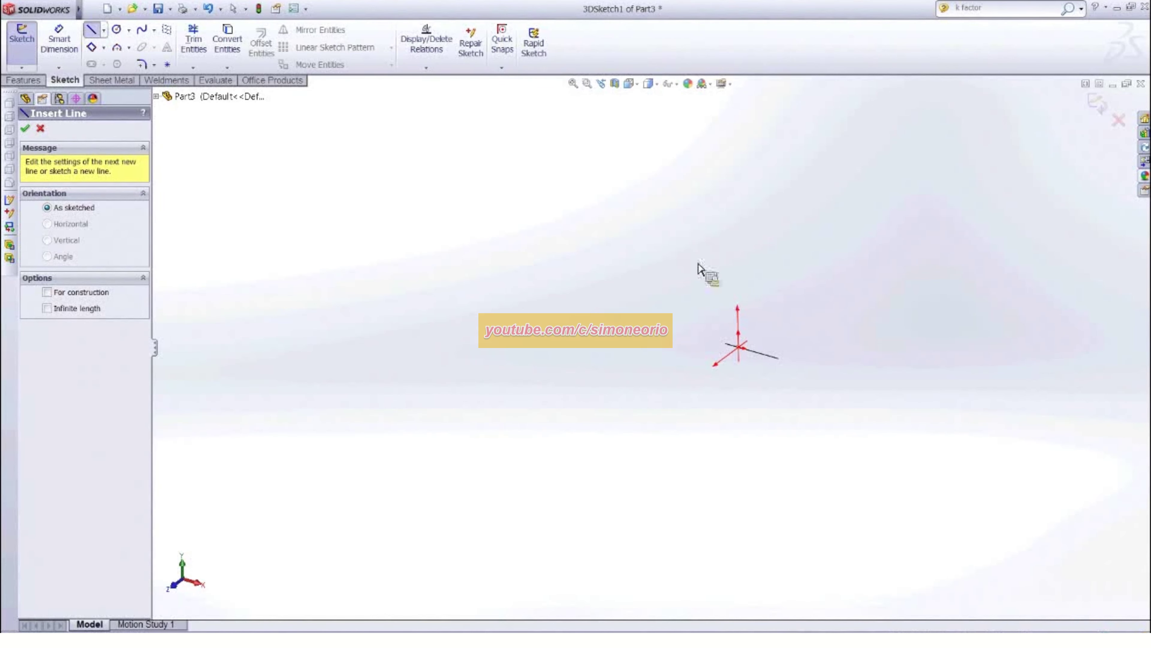
{"action": "key", "text": "Tab"}
{"action": "key", "text": "Tab"}
{"action": "left_click", "coordinate": [742, 352]}
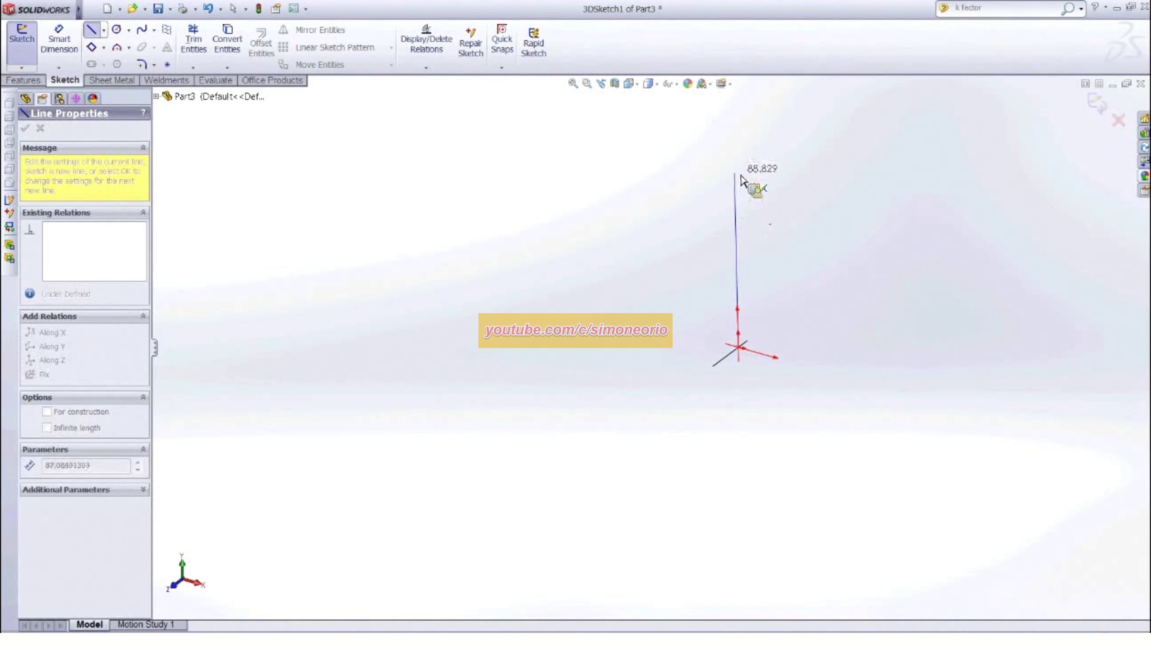
{"action": "left_click", "coordinate": [743, 179]}
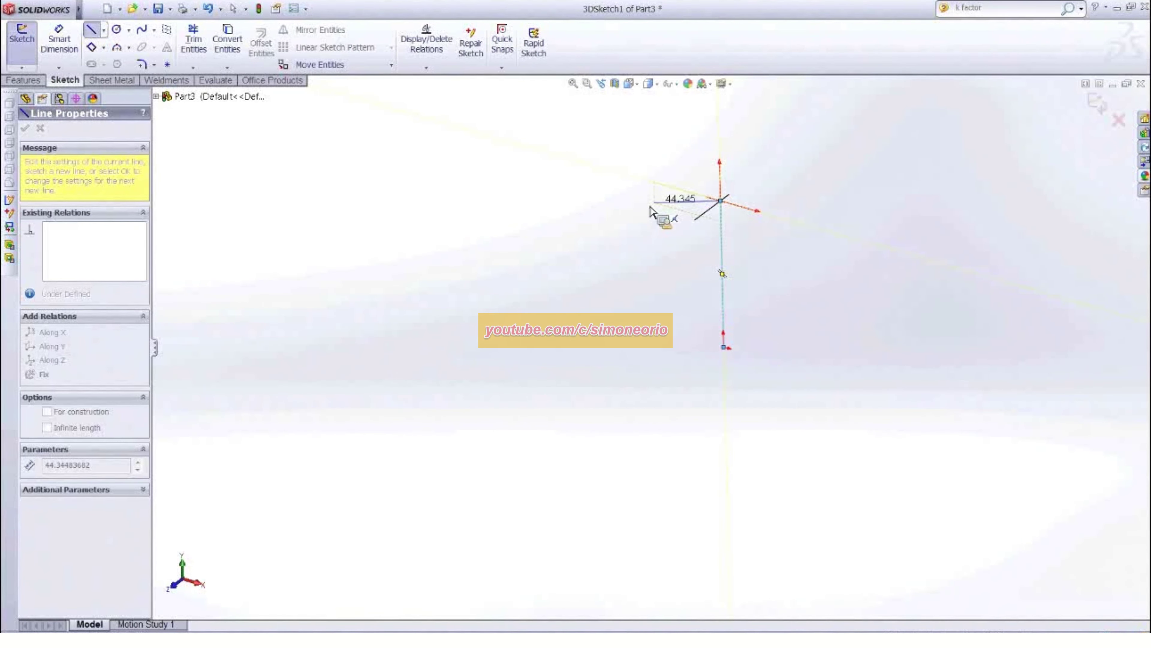
Continue the chain in the YZ plane with a tangent arc and a sloping line from the vertical line's upper end
{"action": "key", "text": "Tab"}
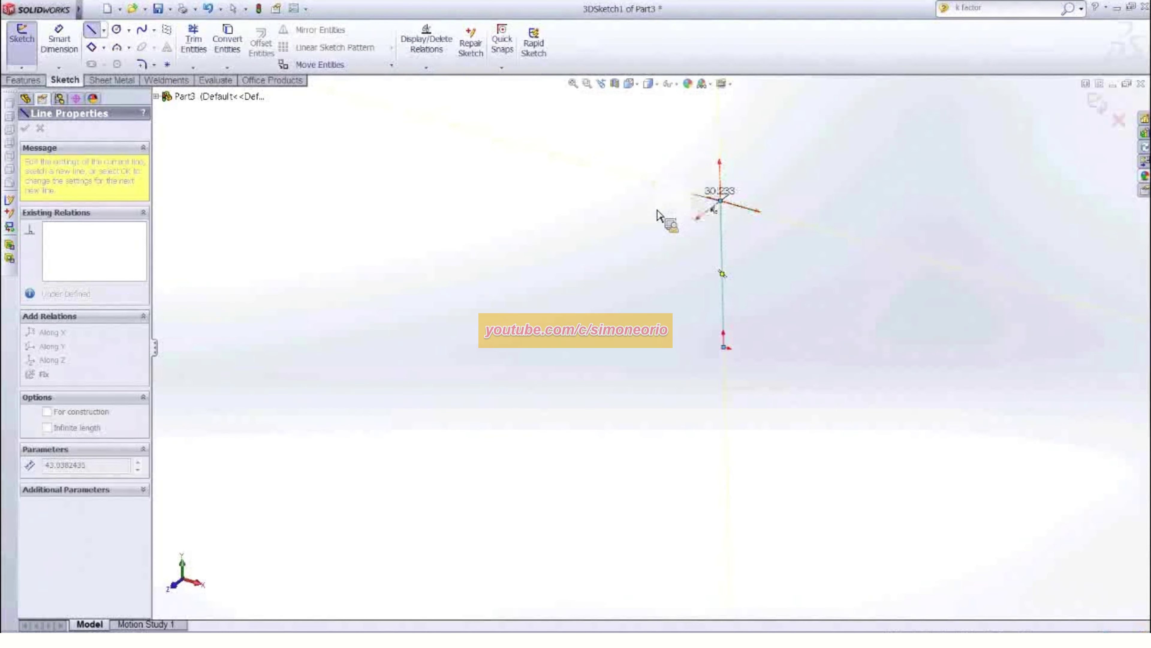
{"action": "mouse_move", "coordinate": [725, 209]}
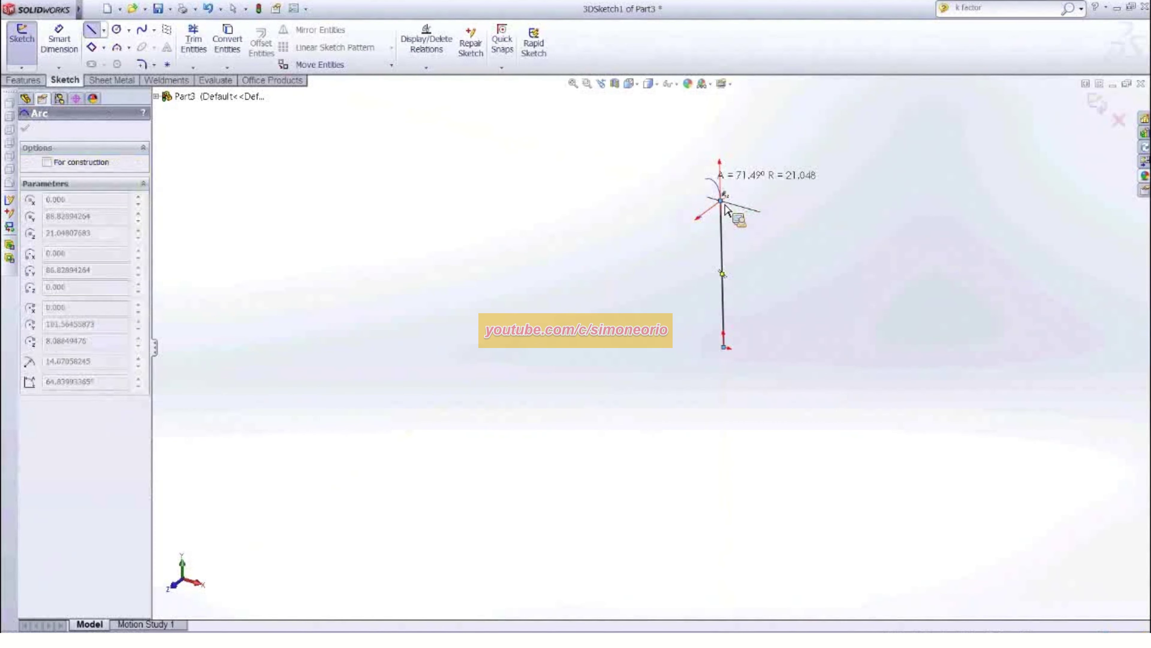
{"action": "left_click", "coordinate": [678, 153]}
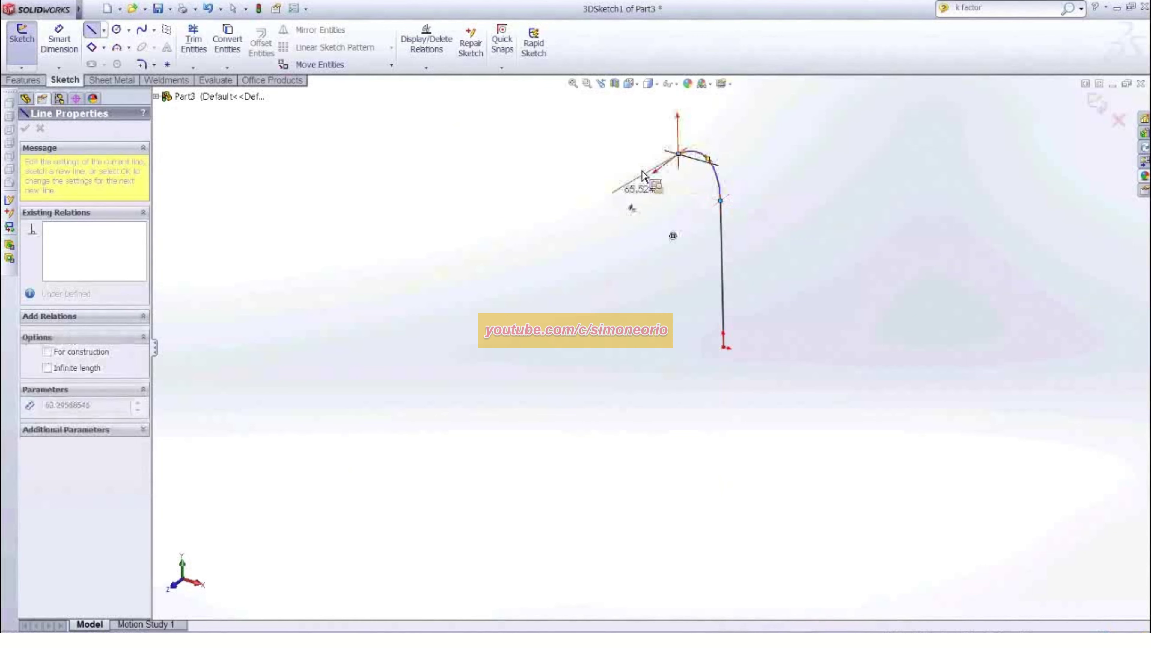
{"action": "left_click", "coordinate": [588, 221]}
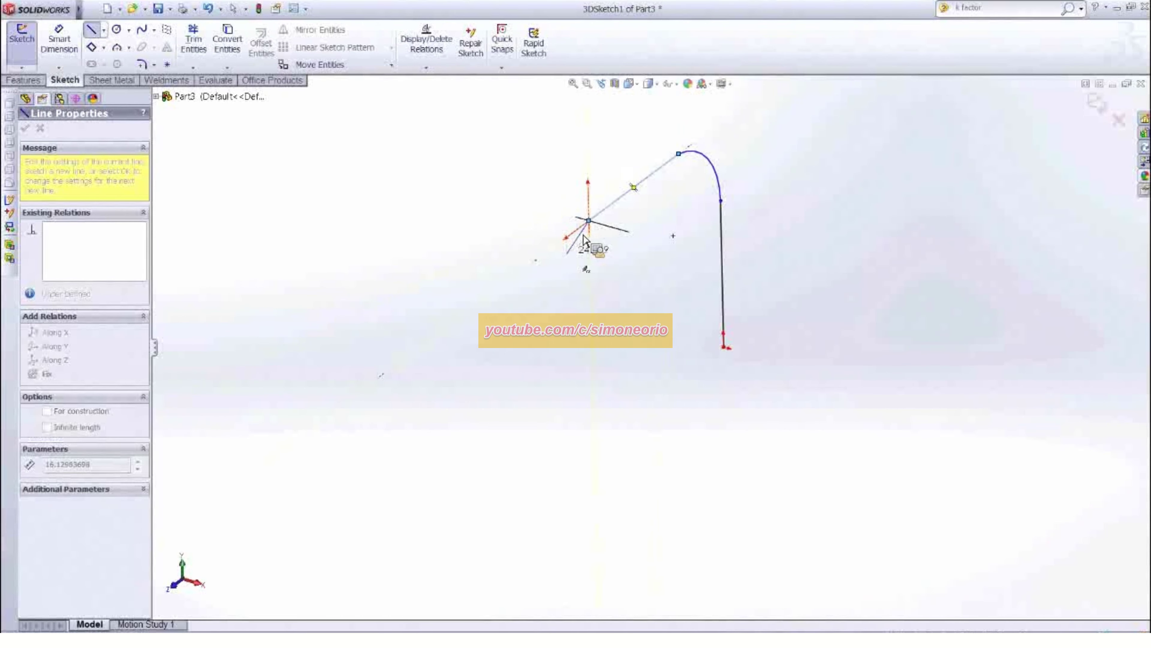
Add a second arc and a vertical line about 83 mm long, closing the profile to the origin with a straight line
{"action": "mouse_move", "coordinate": [589, 225]}
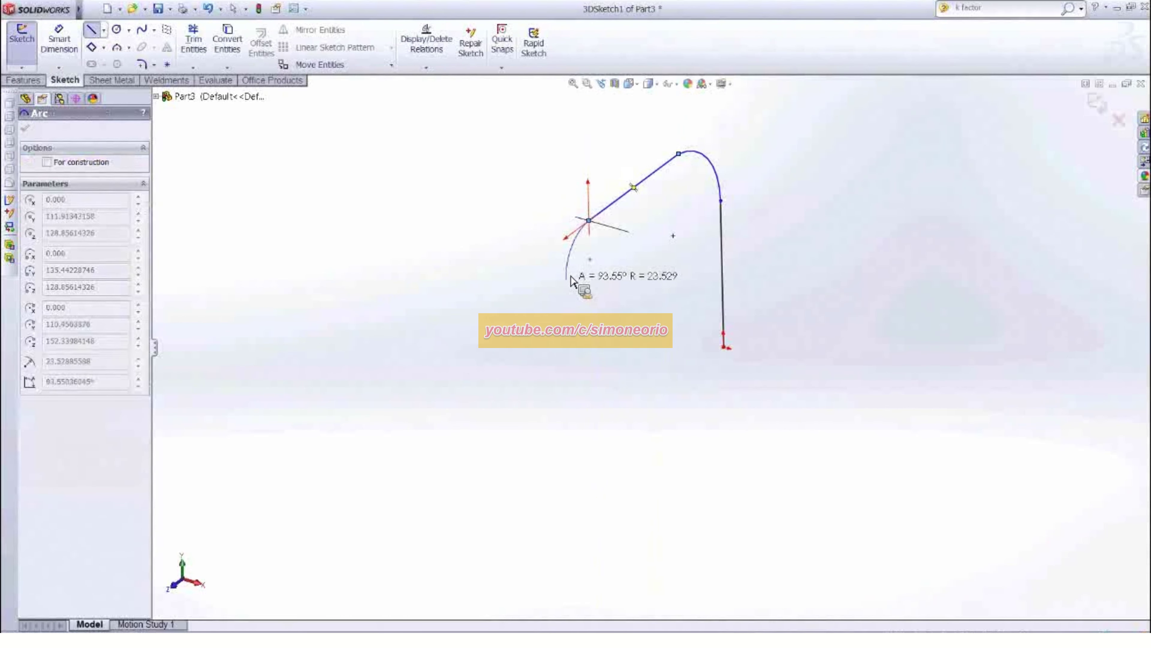
{"action": "left_click", "coordinate": [566, 293]}
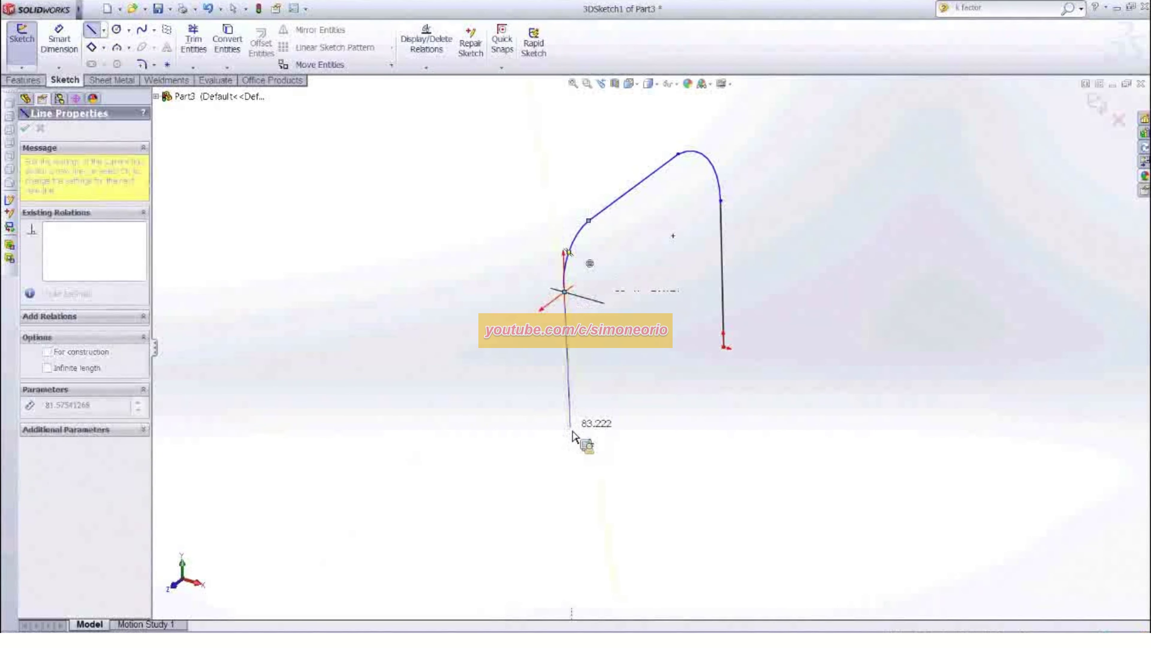
{"action": "left_click", "coordinate": [569, 430]}
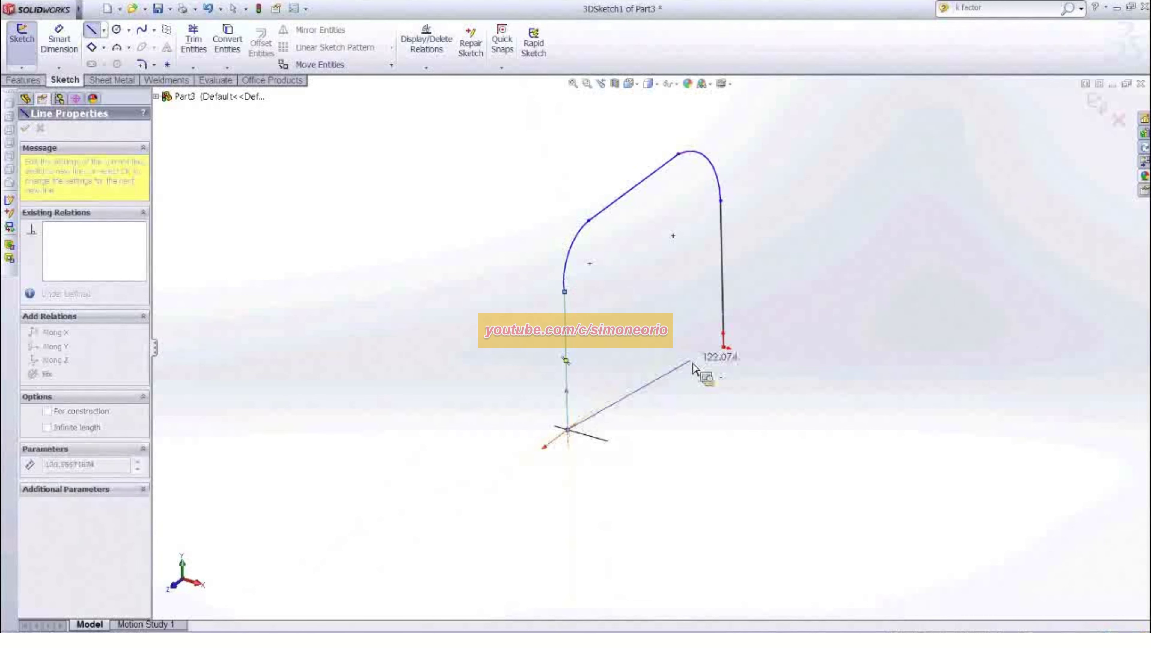
{"action": "left_click", "coordinate": [725, 349]}
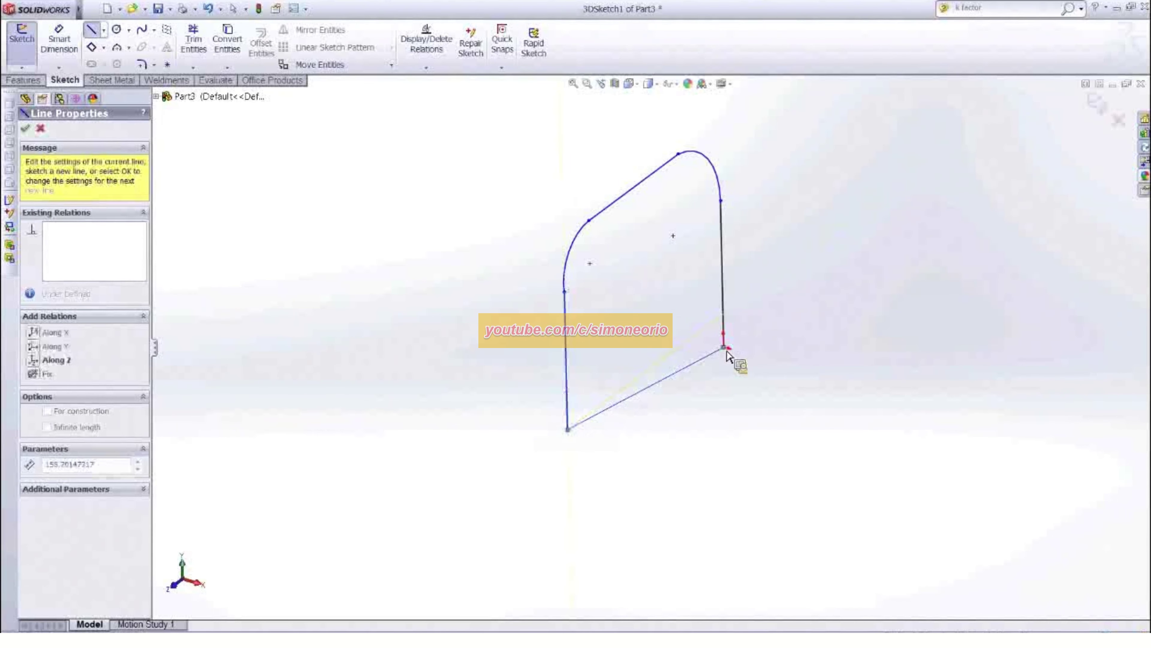
{"action": "key", "text": "Escape"}
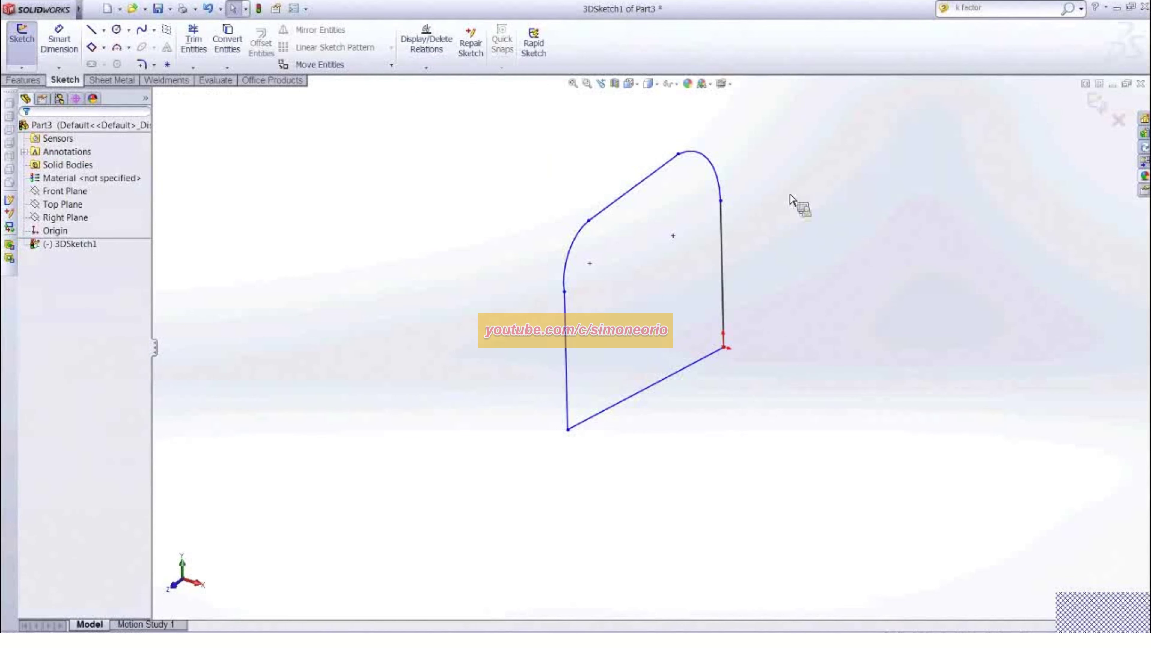
Examine the closed 3D sketch profile from several viewing angles
{"action": "mouse_move", "coordinate": [788, 195]}
{"action": "middle_mouse_down"}
{"action": "mouse_move", "coordinate": [779, 202]}
{"action": "mouse_move", "coordinate": [825, 177]}
{"action": "mouse_move", "coordinate": [879, 190]}
{"action": "mouse_move", "coordinate": [905, 223]}
{"action": "middle_mouse_up"}
{"action": "key", "text": "Left"}
{"action": "key", "text": "Left"}
{"action": "key", "text": "Left"}
{"action": "key", "text": "Left"}
{"action": "key", "text": "Left"}
{"action": "key", "text": "Left"}
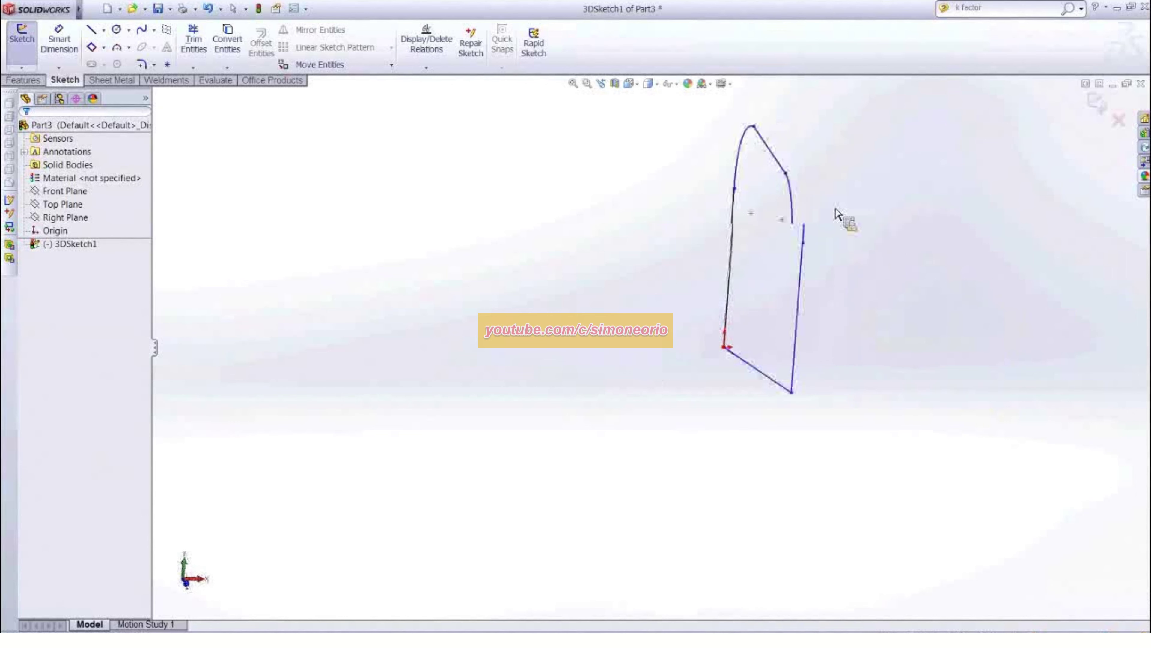
{"action": "mouse_move", "coordinate": [809, 208]}
{"action": "middle_mouse_down"}
{"action": "mouse_move", "coordinate": [793, 209]}
{"action": "mouse_move", "coordinate": [764, 248]}
{"action": "middle_mouse_up"}
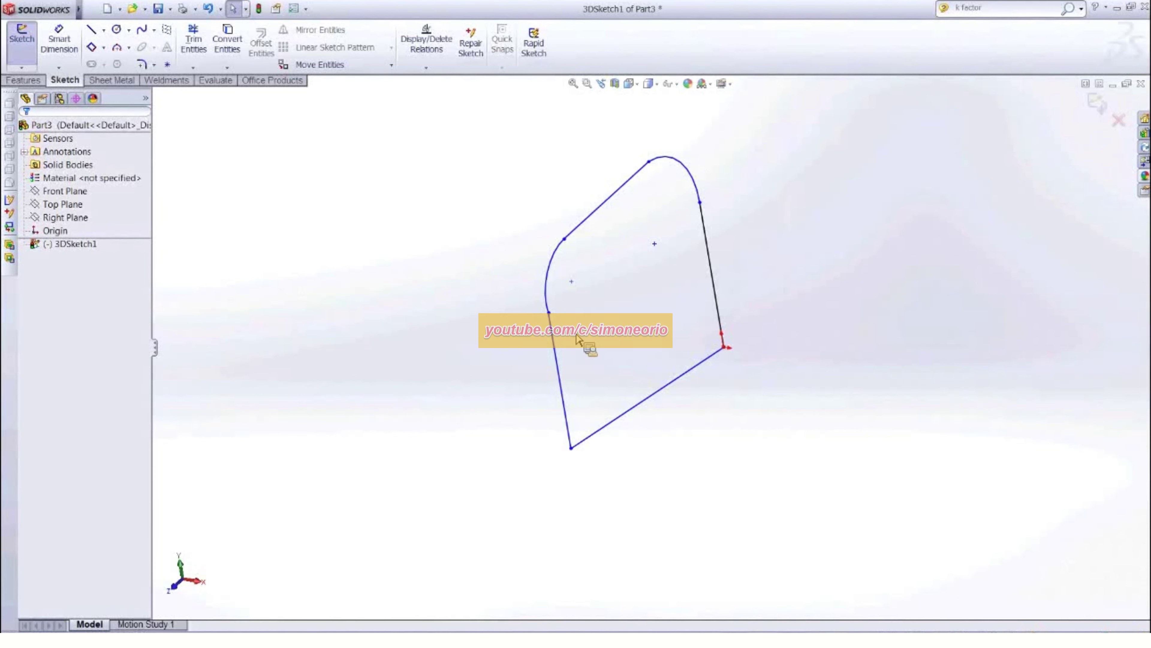
{"action": "mouse_move", "coordinate": [635, 323]}
{"action": "middle_mouse_down"}
{"action": "mouse_move", "coordinate": [657, 317]}
{"action": "mouse_move", "coordinate": [643, 316]}
{"action": "middle_mouse_up"}
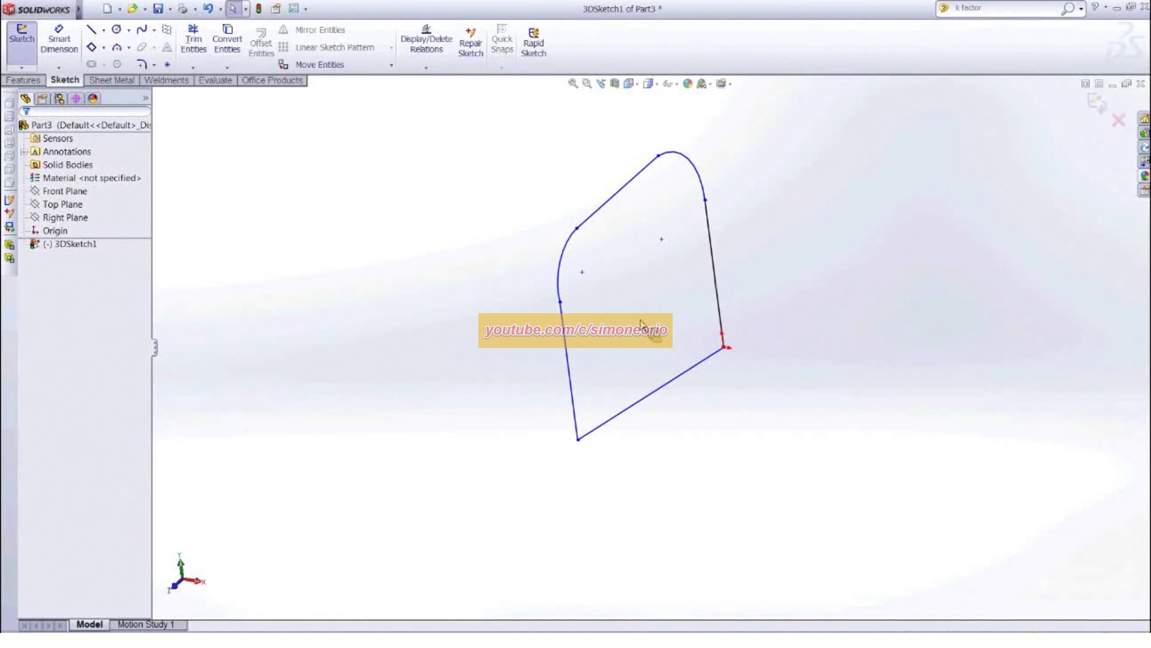
Constrain the profile's base line with an Along Z relation
{"action": "left_click", "coordinate": [674, 391]}
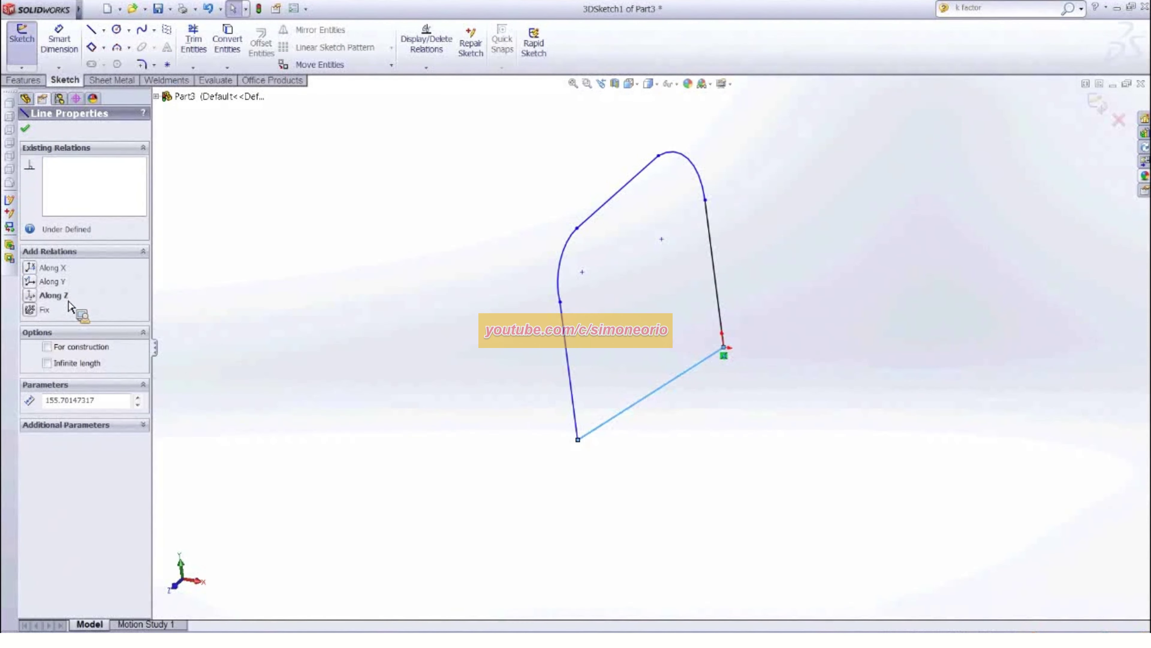
{"action": "left_click", "coordinate": [49, 297]}
{"action": "key", "text": "Escape"}
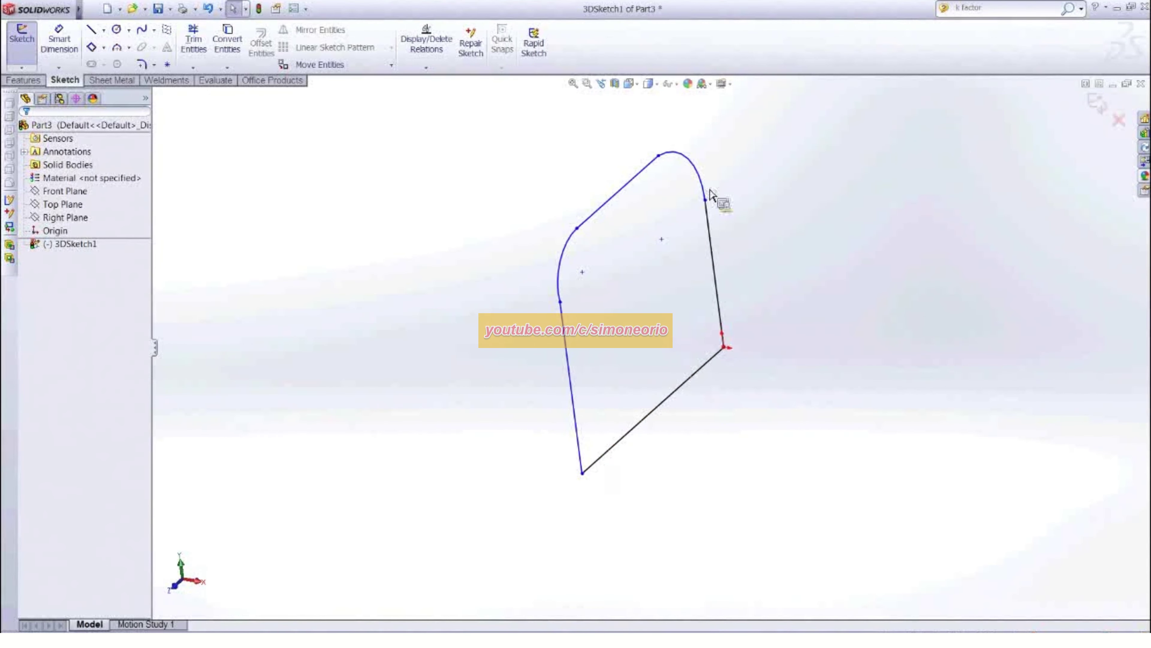
Apply an Equal relation to the profile's two vertical lines
{"action": "left_click", "coordinate": [716, 270]}
{"action": "left_click", "coordinate": [570, 355], "text": "ctrl"}
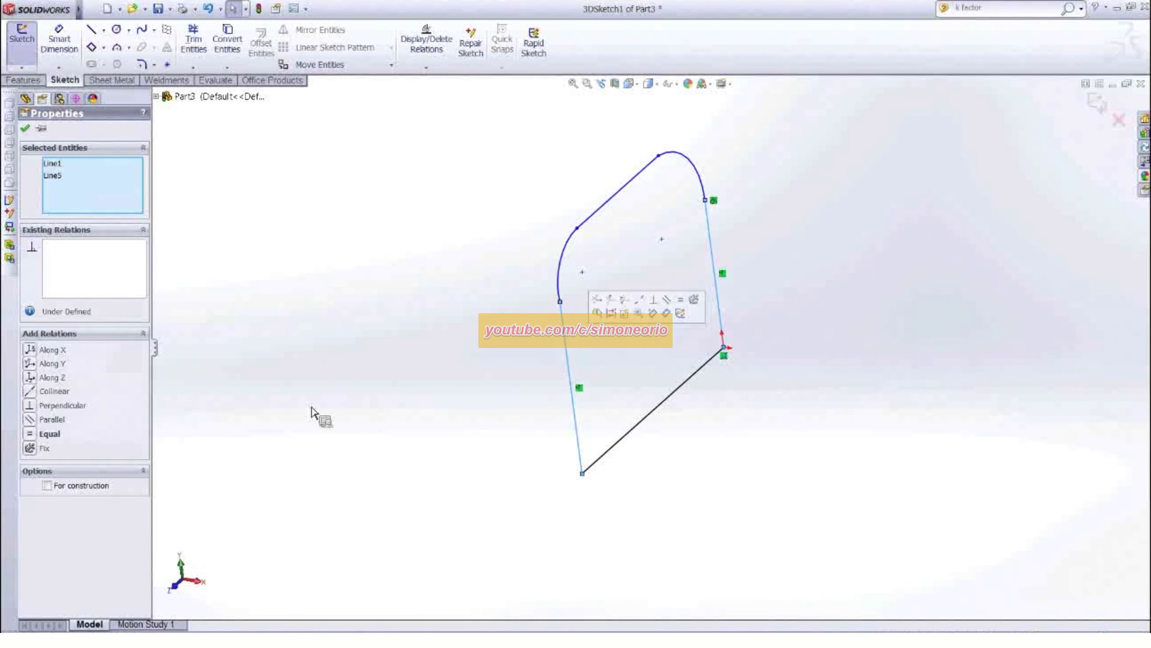
{"action": "left_click", "coordinate": [30, 434]}
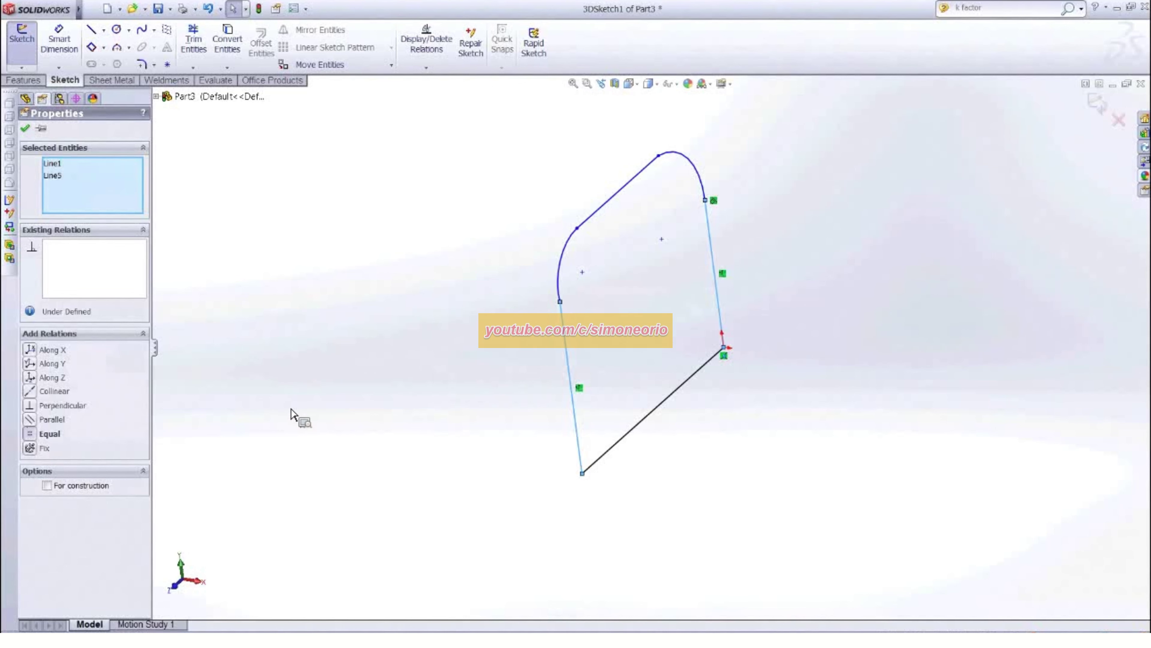
{"action": "left_click", "coordinate": [417, 346]}
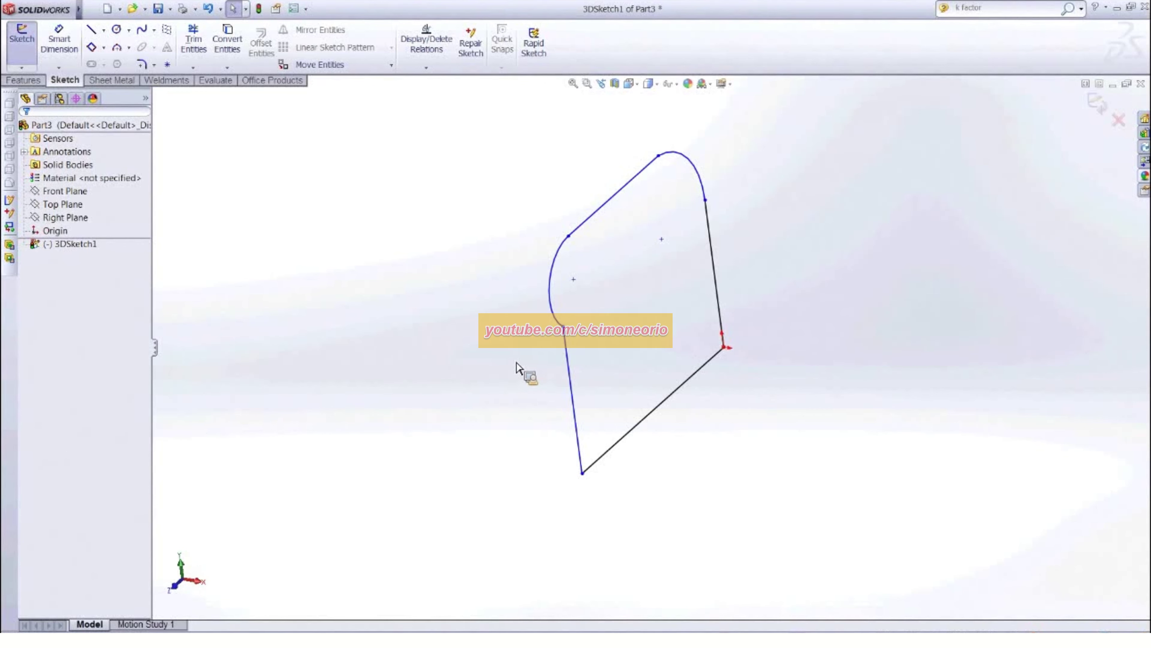
Apply an Equal relation to the two corner arcs of the profile
{"action": "left_click", "coordinate": [551, 272]}
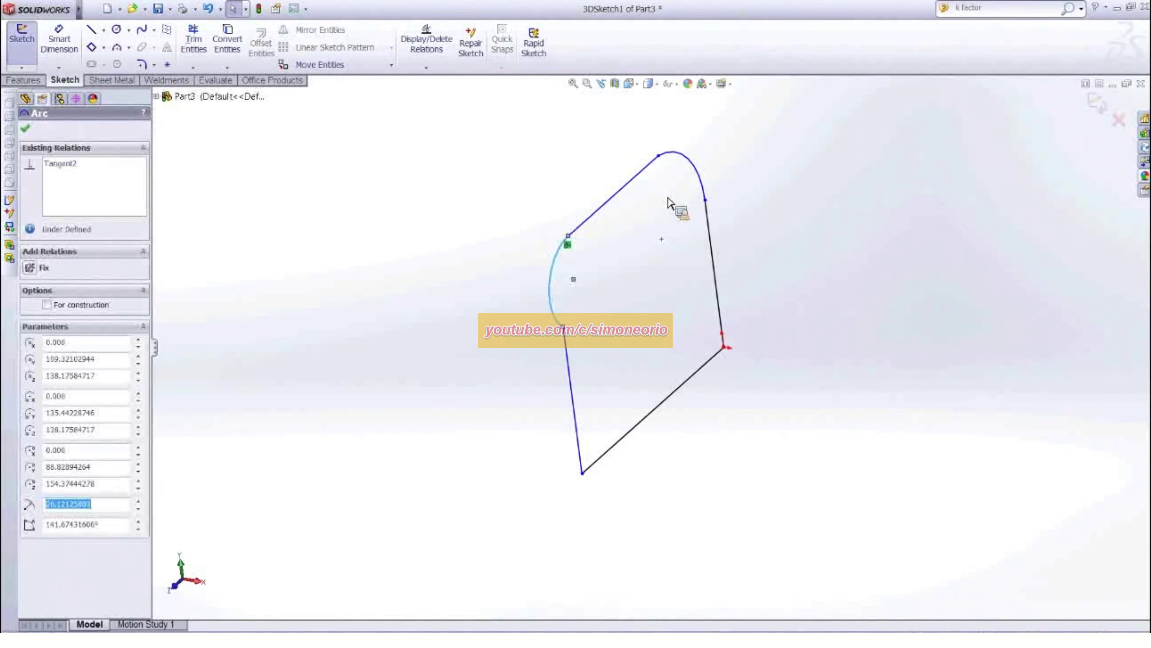
{"action": "left_click", "coordinate": [693, 169], "text": "ctrl"}
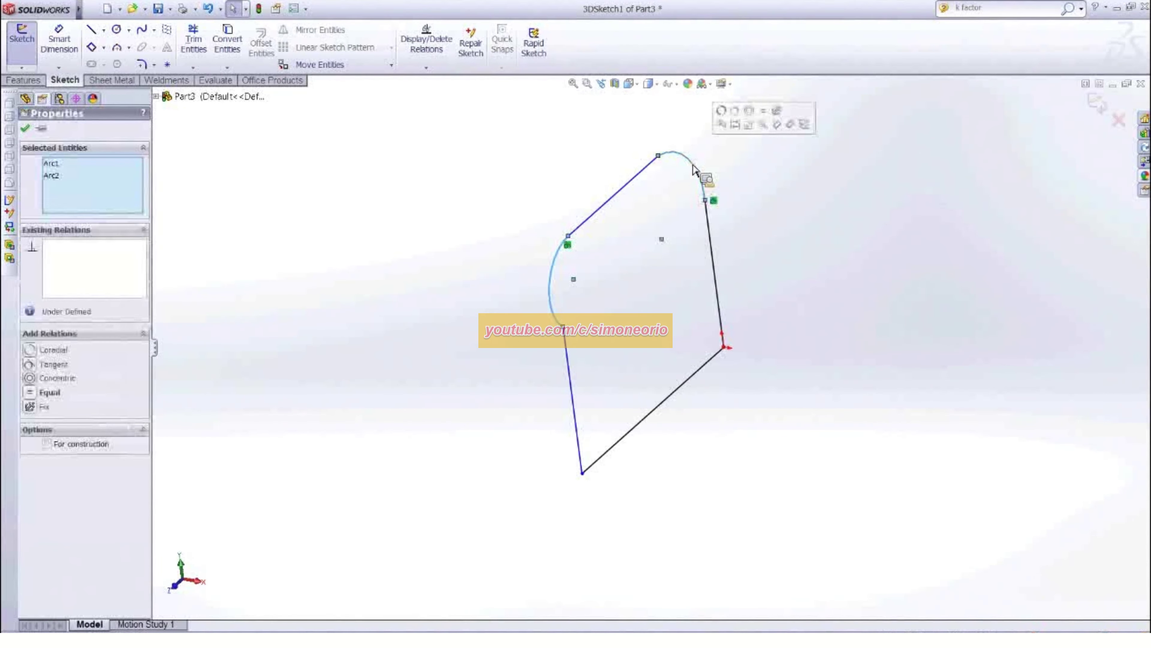
{"action": "left_click", "coordinate": [30, 393]}
{"action": "key", "text": "Escape"}
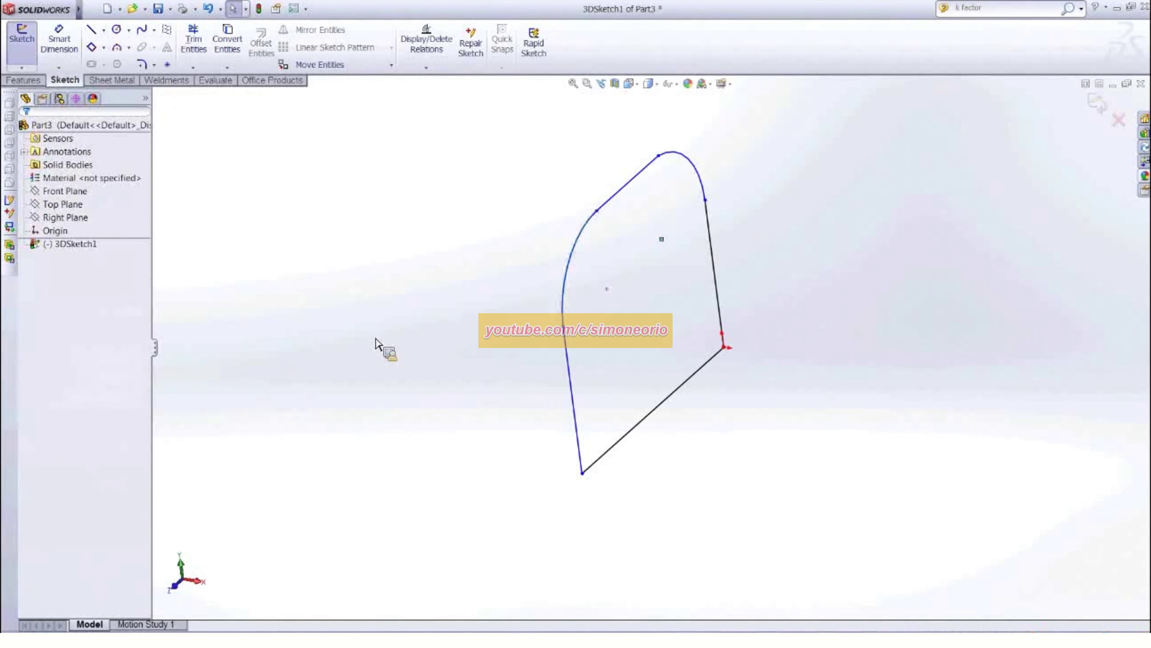
Make the corner arc farther from the origin tangent to the vertical line below it
{"action": "left_click", "coordinate": [565, 288], "text": "ctrl"}
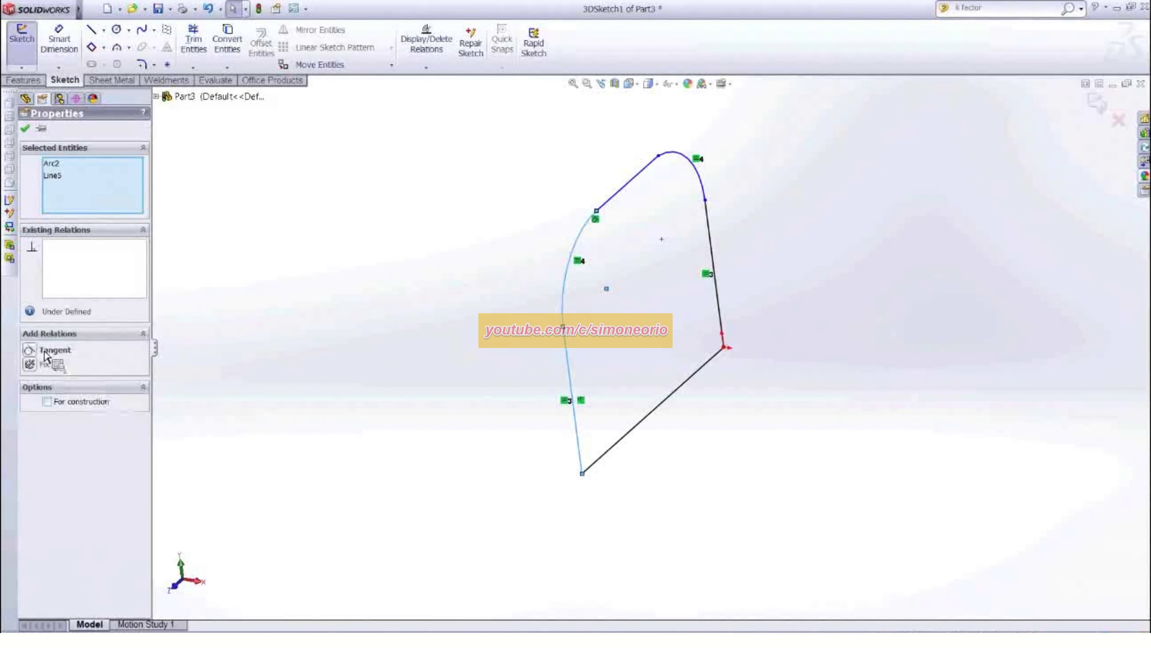
{"action": "left_click", "coordinate": [36, 353]}
{"action": "left_click", "coordinate": [36, 353]}
{"action": "key", "text": "Escape"}
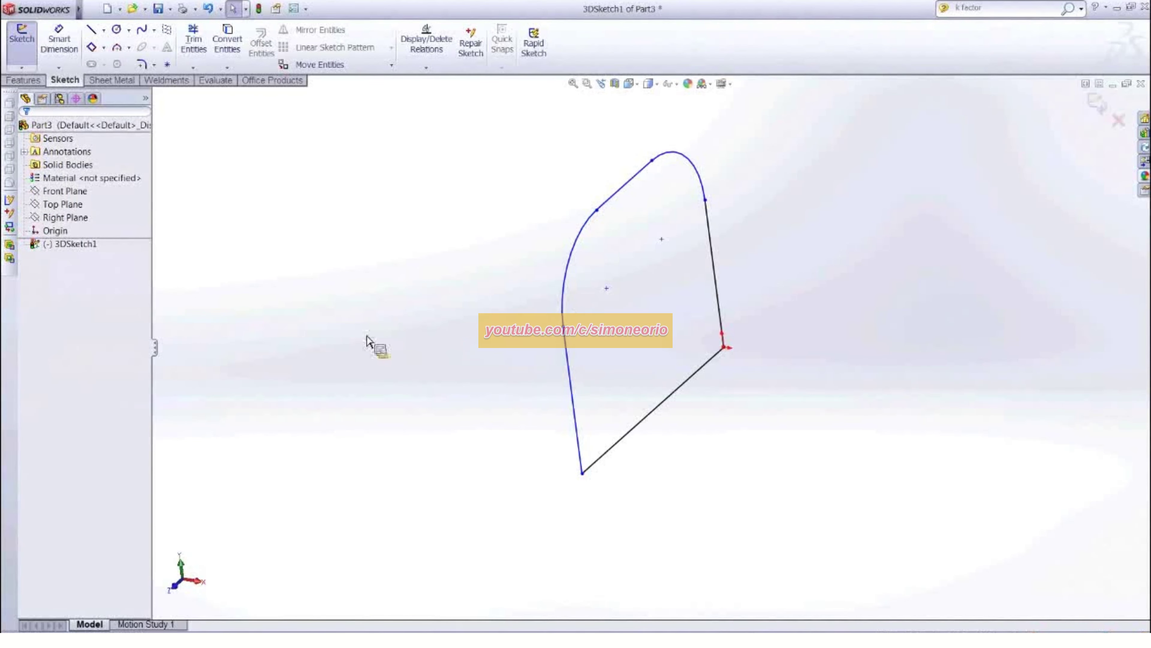
Draw a line along Z joining the upper endpoints of the two vertical lines
{"action": "mouse_move", "coordinate": [735, 295]}
{"action": "middle_mouse_down"}
{"action": "mouse_move", "coordinate": [656, 265]}
{"action": "mouse_move", "coordinate": [727, 288]}
{"action": "mouse_move", "coordinate": [615, 213]}
{"action": "mouse_move", "coordinate": [628, 219]}
{"action": "middle_mouse_up"}
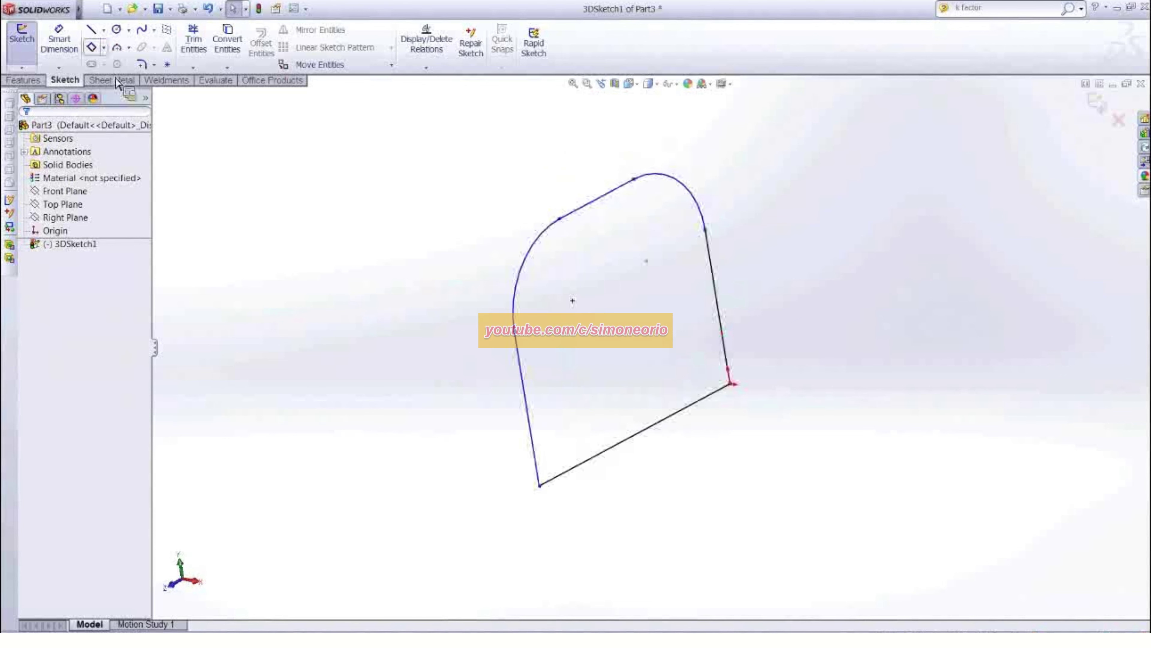
{"action": "left_click", "coordinate": [99, 36]}
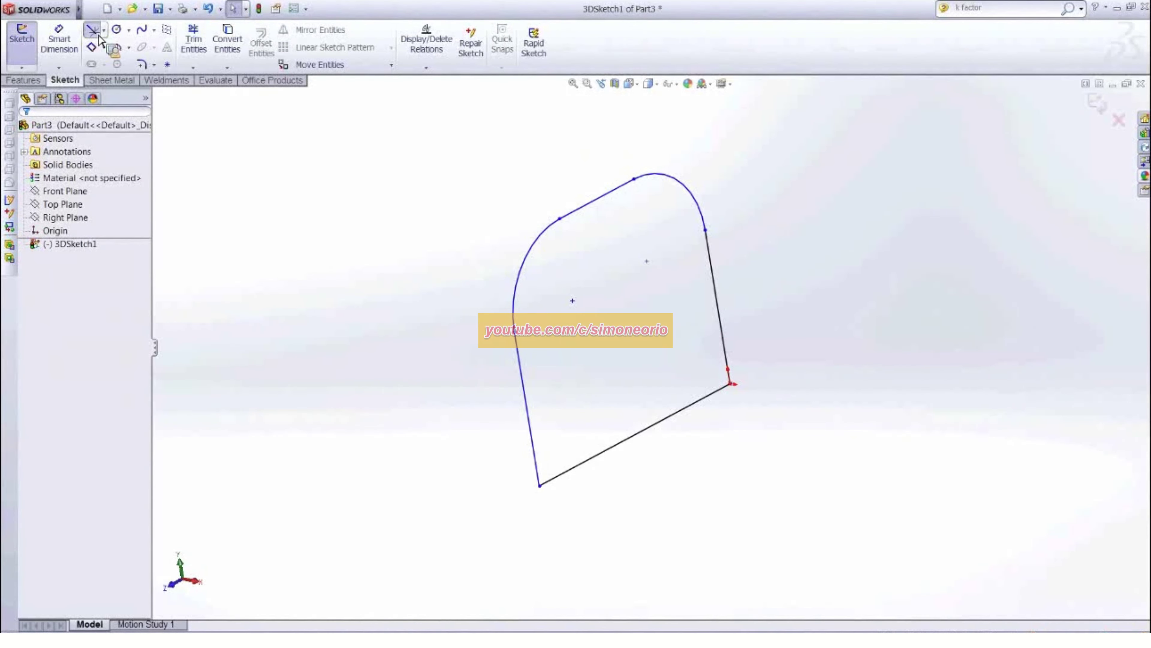
{"action": "left_click", "coordinate": [516, 331]}
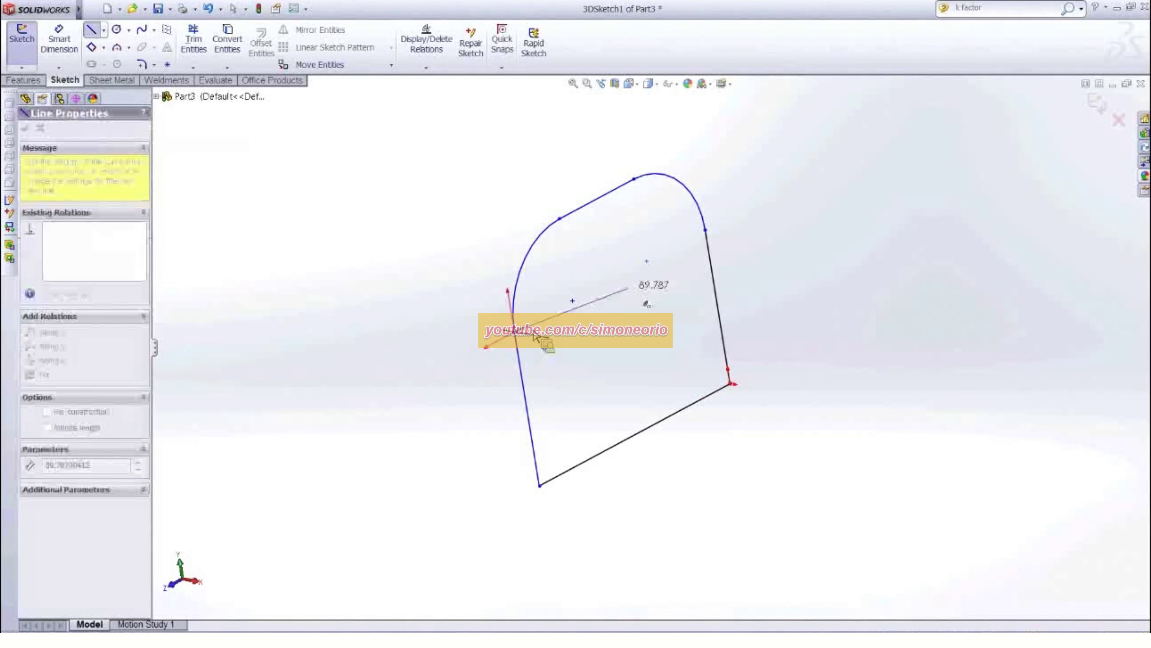
{"action": "left_click", "coordinate": [706, 230]}
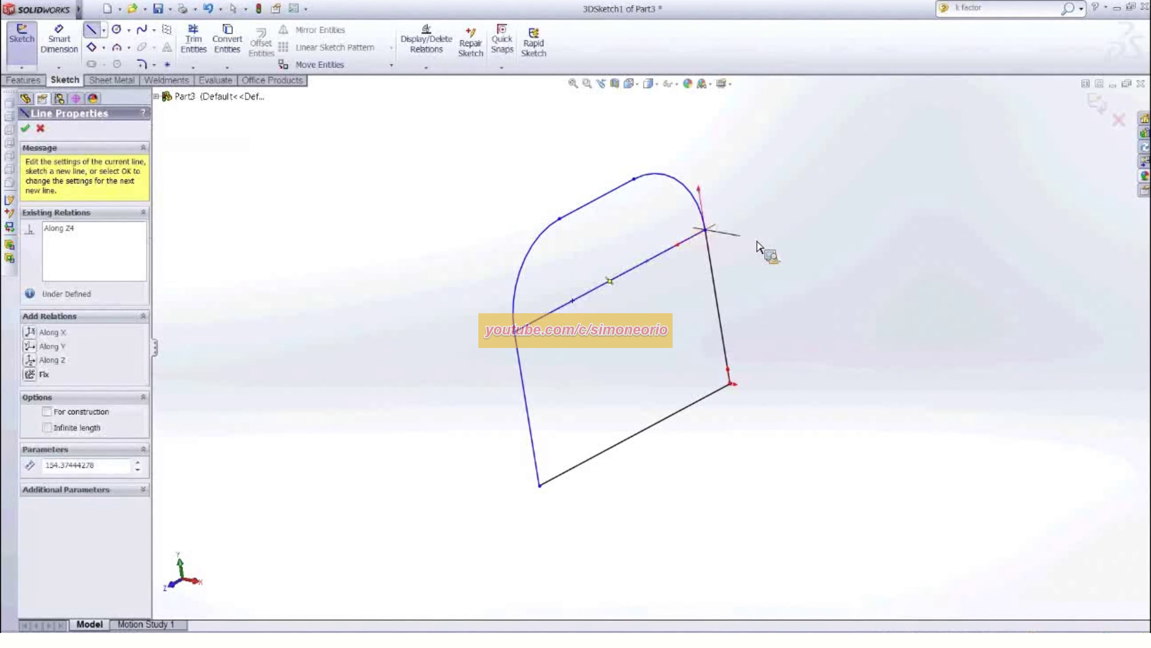
{"action": "key", "text": "Escape"}
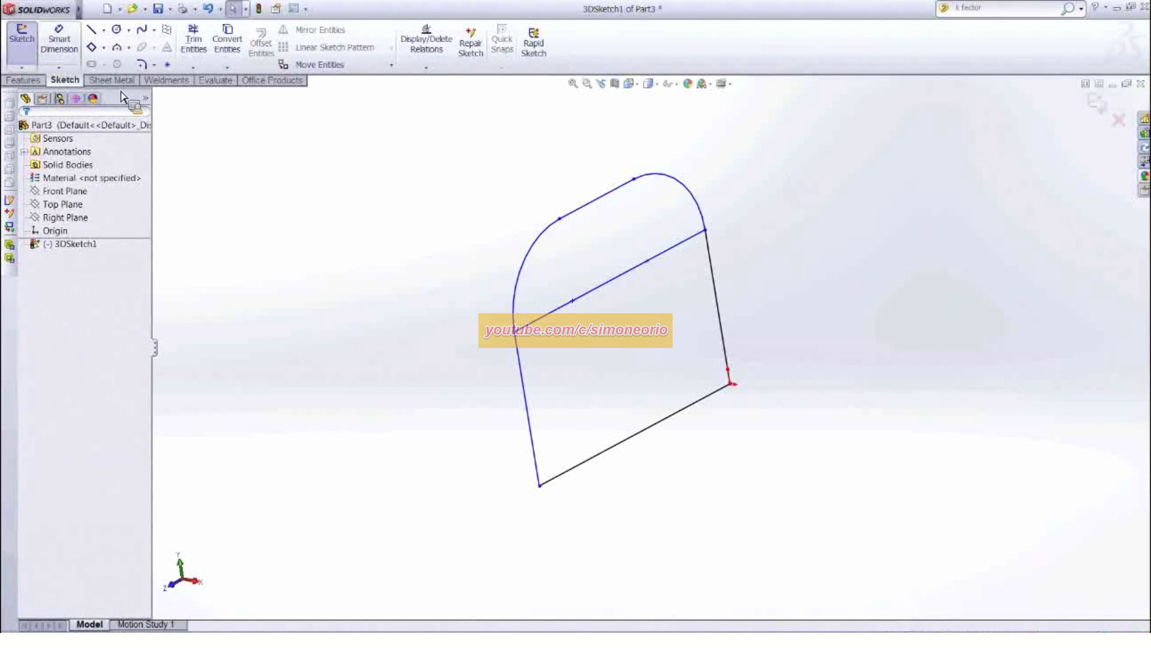
Dimension the vertical line rising from the origin to 600 mm
{"action": "left_click", "coordinate": [59, 40]}
{"action": "left_click", "coordinate": [715, 259]}
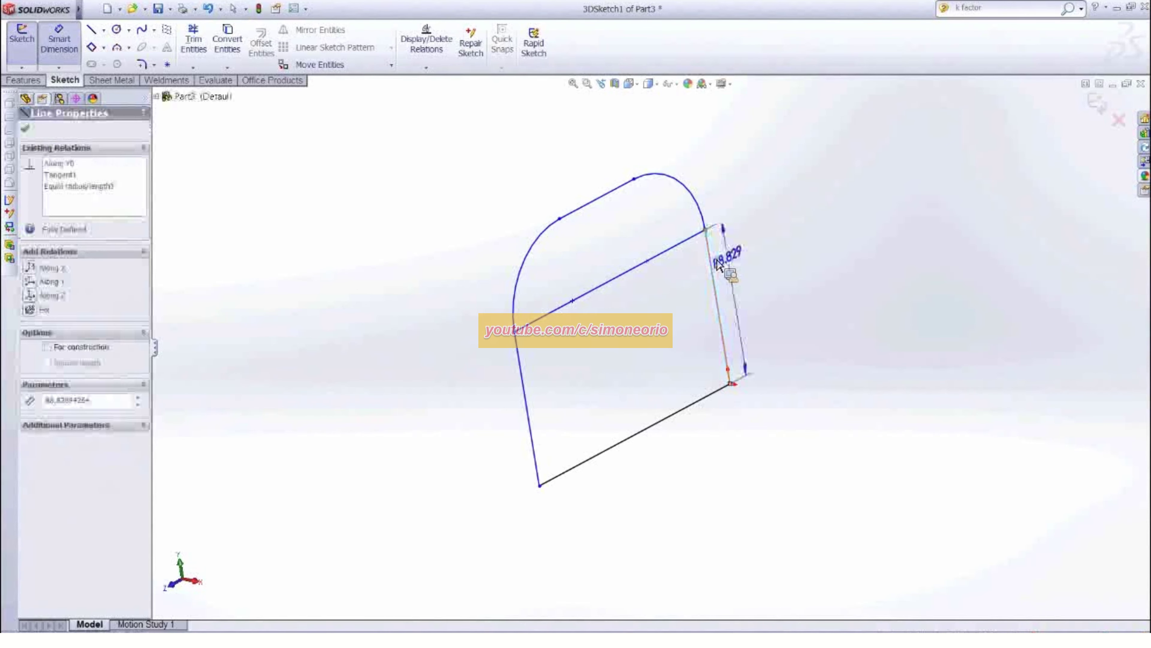
{"action": "left_click", "coordinate": [780, 261]}
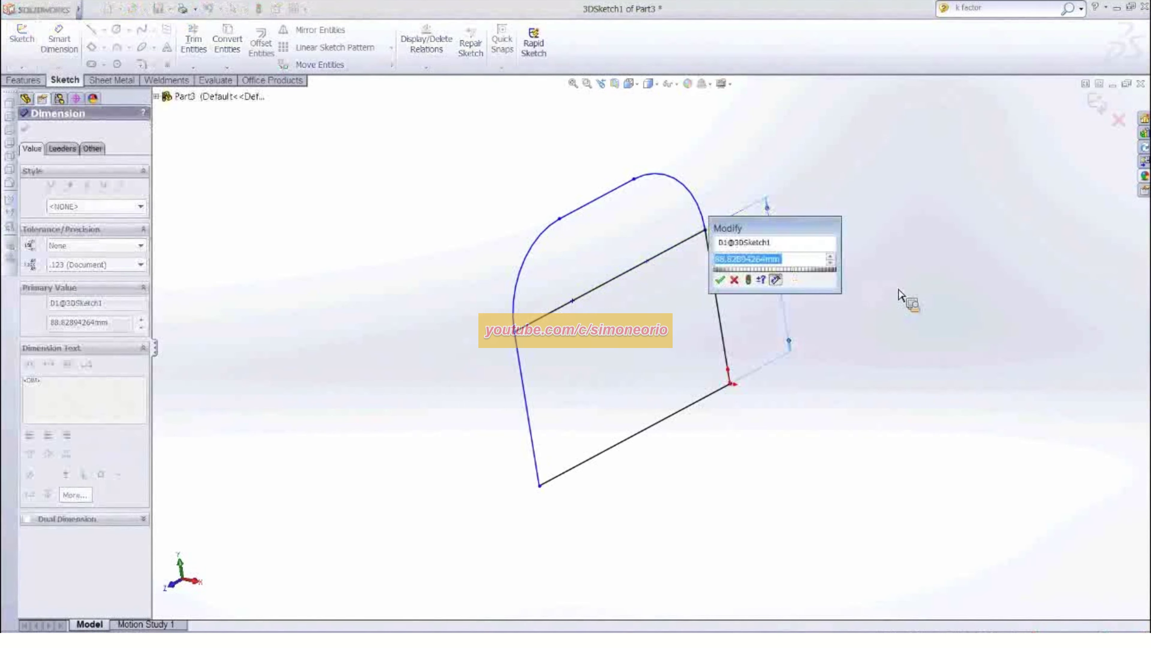
{"action": "type", "text": "600"}
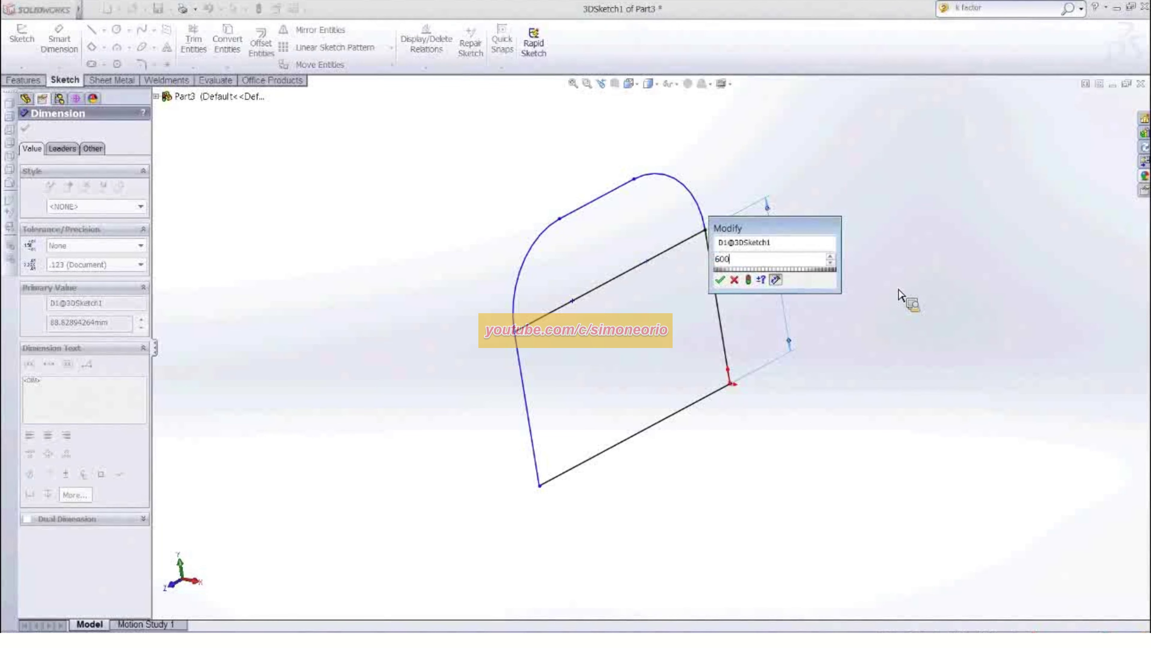
{"action": "key", "text": "Return"}
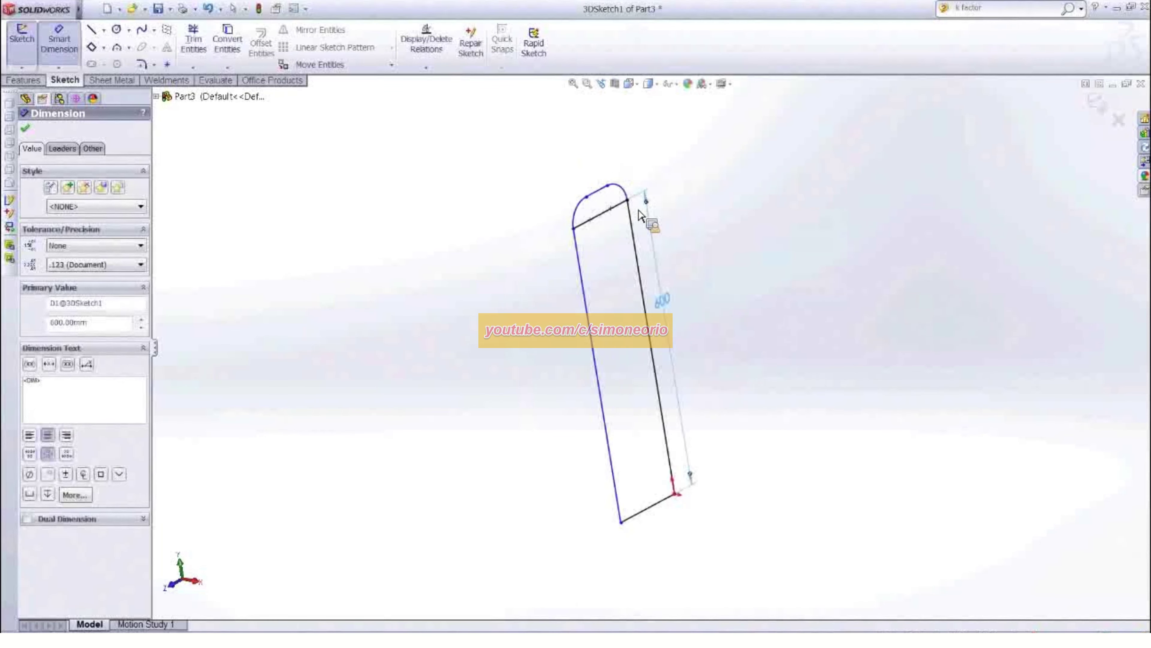
Dimension the line joining the upper ends of the two vertical lines to 600 mm
{"action": "left_click", "coordinate": [607, 216]}
{"action": "double_click", "coordinate": [591, 164]}
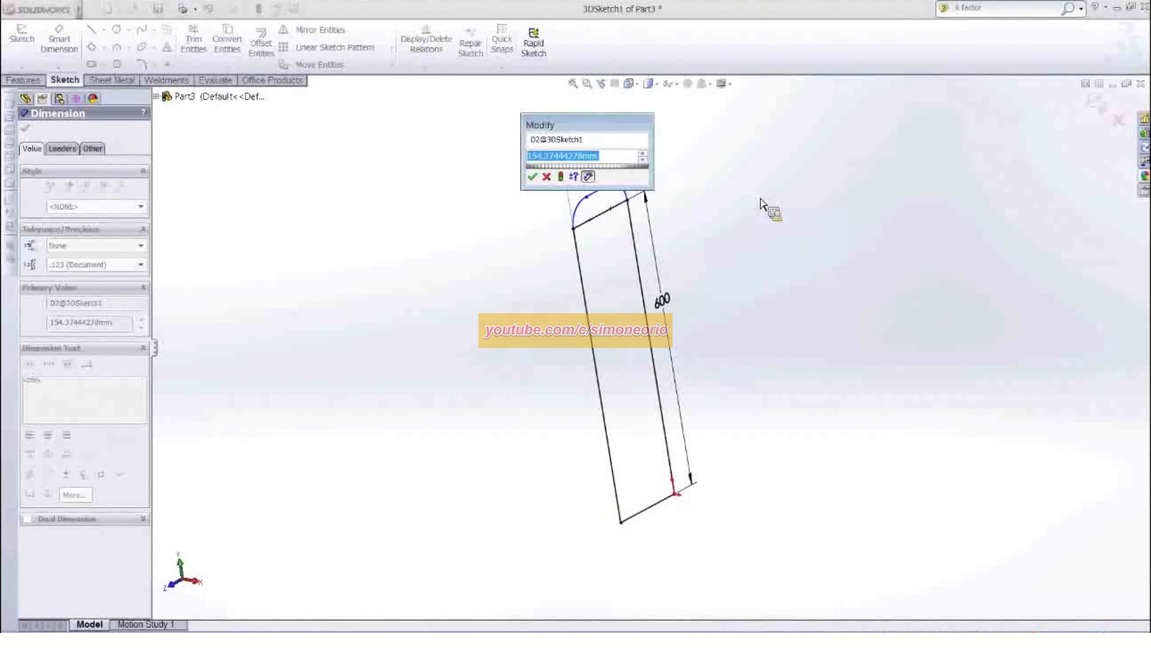
{"action": "type", "text": "6"}
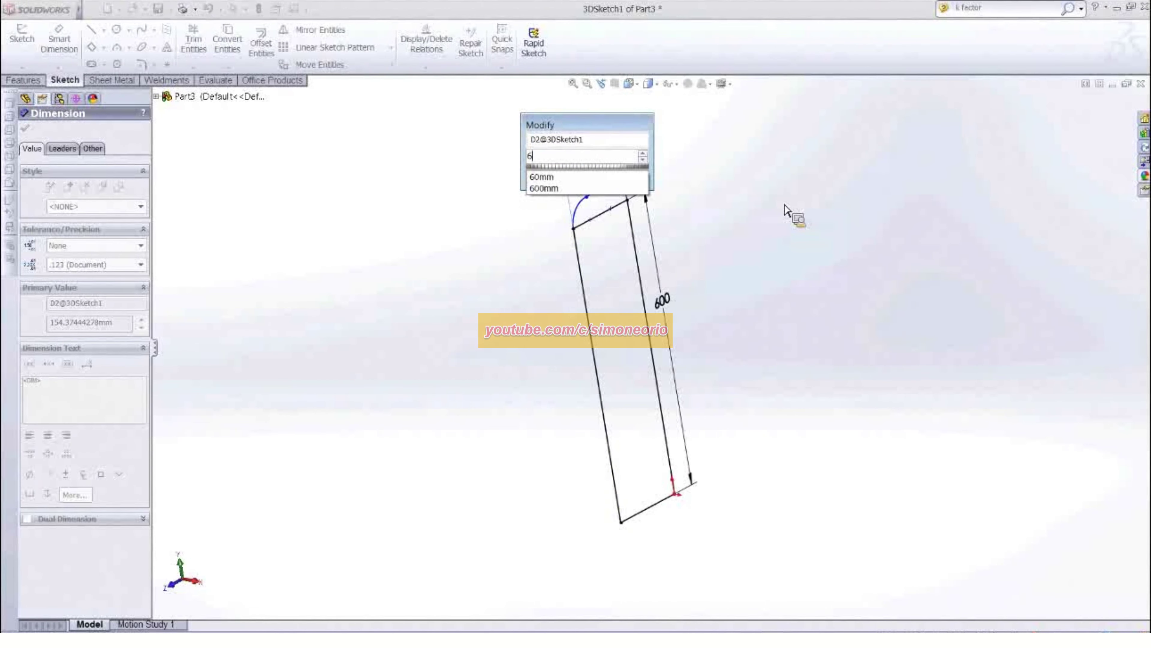
{"action": "type", "text": "00"}
{"action": "key", "text": "Return"}
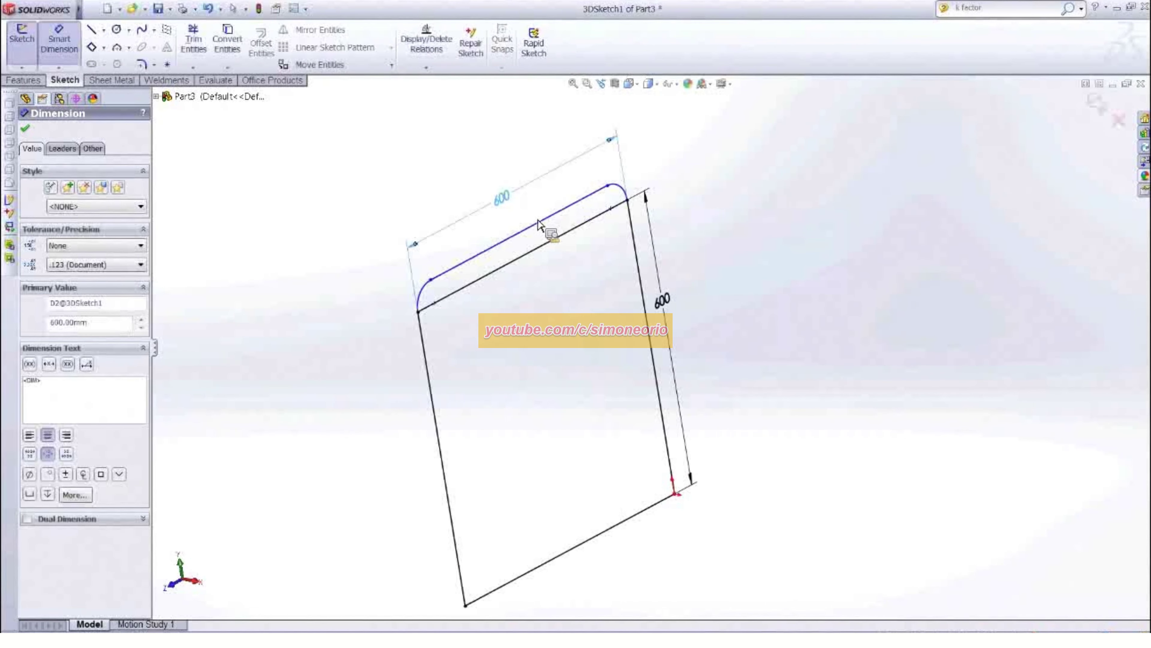
Dimension the straight top line between the two corner arcs to 300 mm
{"action": "left_click", "coordinate": [538, 223]}
{"action": "left_click", "coordinate": [532, 210]}
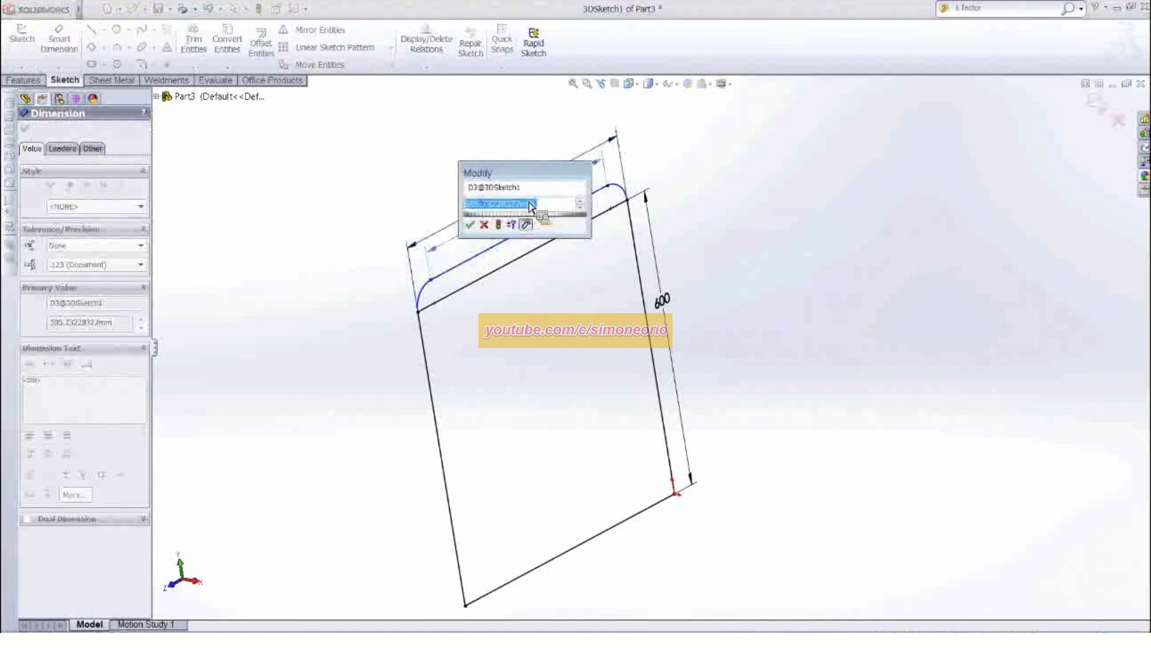
{"action": "type", "text": "300"}
{"action": "key", "text": "Return"}
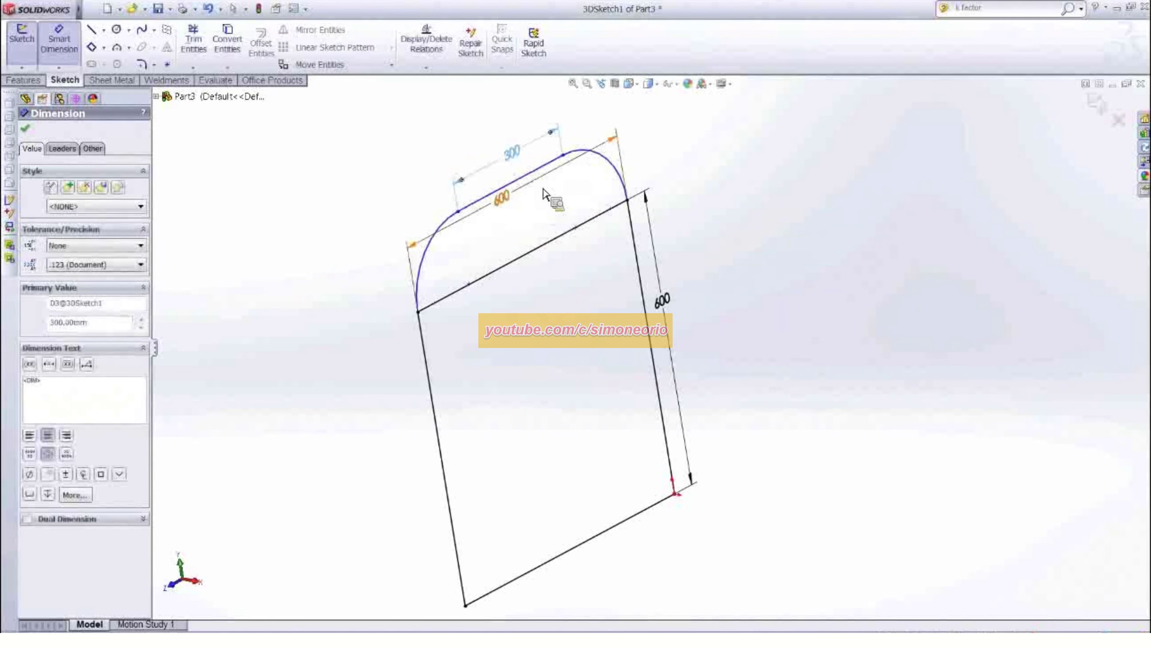
Try to dimension the distance between the top line and the line joining the vertical sides
{"action": "left_click", "coordinate": [546, 243]}
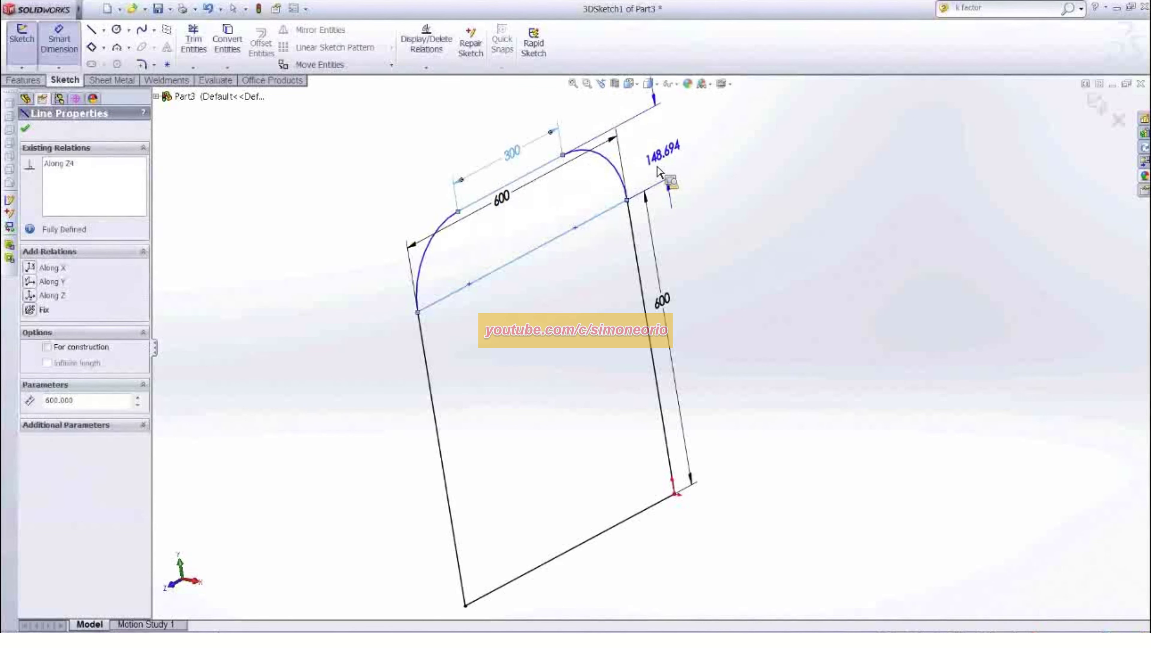
{"action": "left_click", "coordinate": [684, 161]}
{"action": "left_click", "coordinate": [451, 294]}
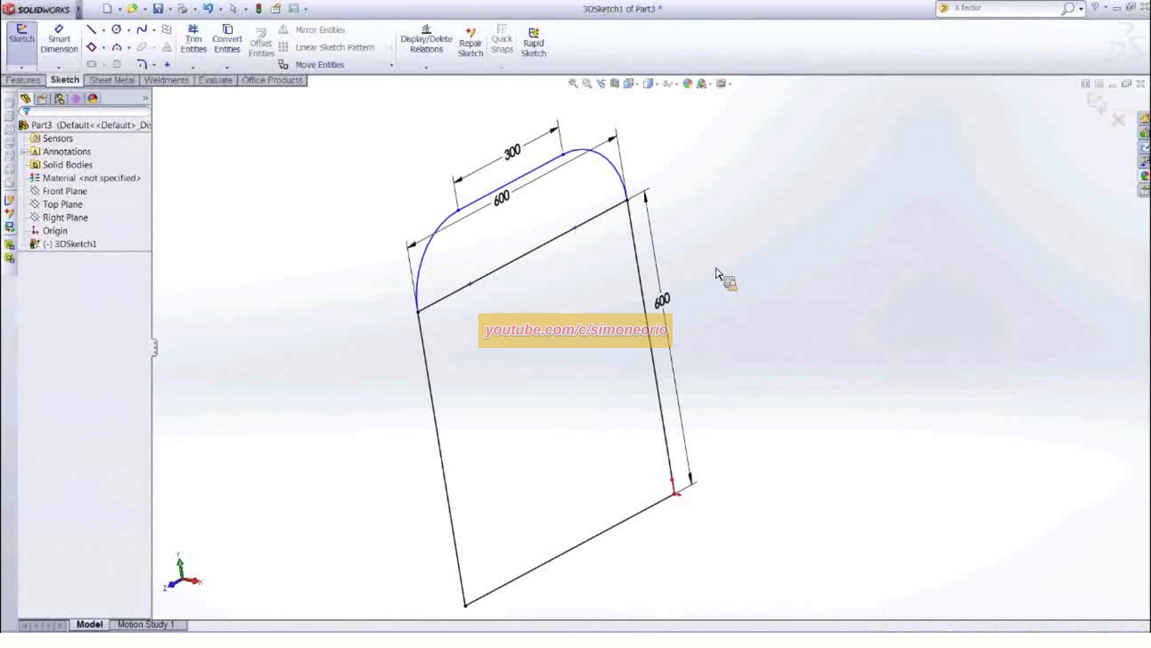
Try to dimension the distance from the upper endpoint of the arc farther from the origin to its centre point
{"action": "mouse_move", "coordinate": [719, 277]}
{"action": "middle_mouse_down"}
{"action": "mouse_move", "coordinate": [766, 265]}
{"action": "mouse_move", "coordinate": [687, 241]}
{"action": "middle_mouse_up"}
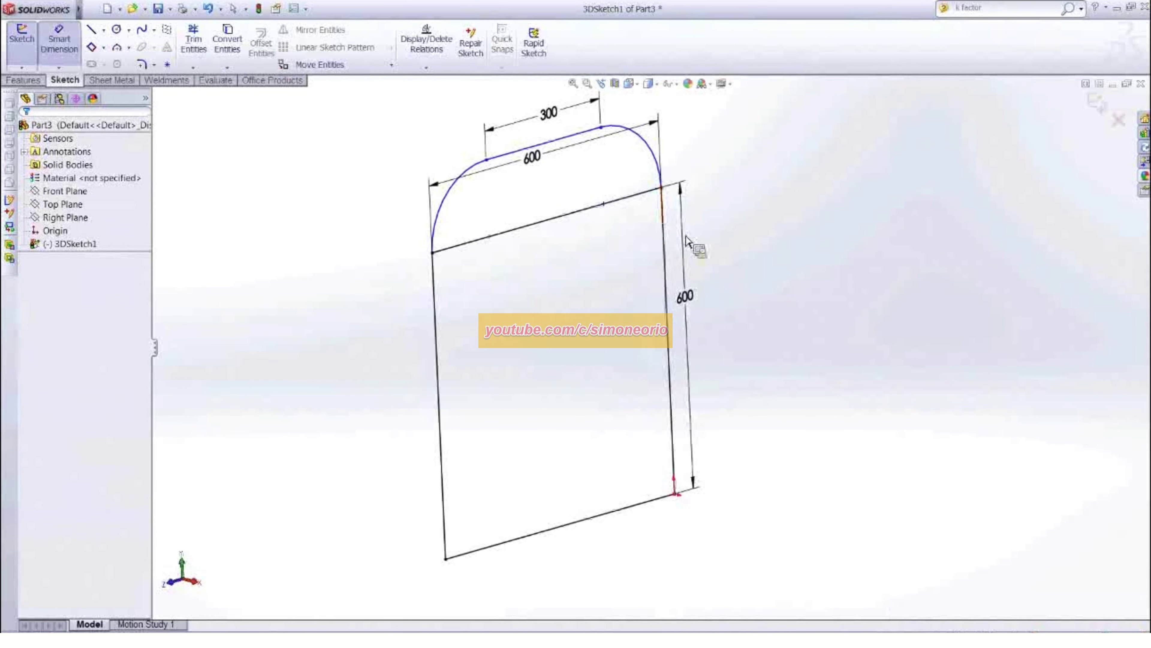
{"action": "left_click", "coordinate": [485, 160]}
{"action": "left_click", "coordinate": [504, 221]}
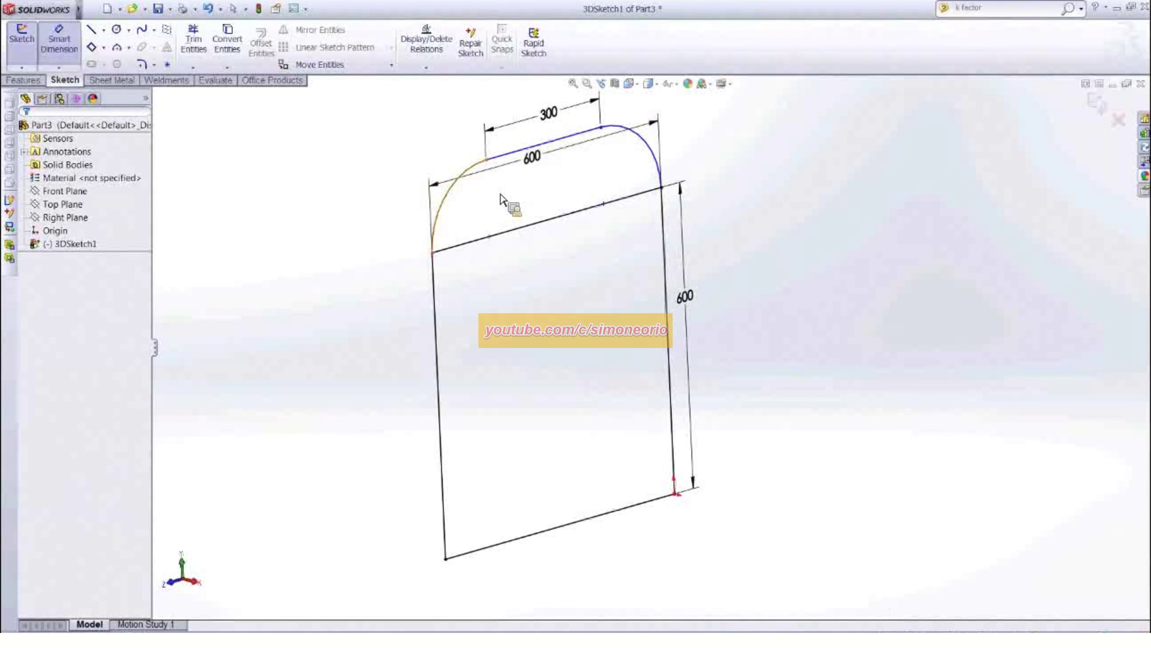
{"action": "left_click", "coordinate": [486, 159]}
{"action": "left_click", "coordinate": [498, 229]}
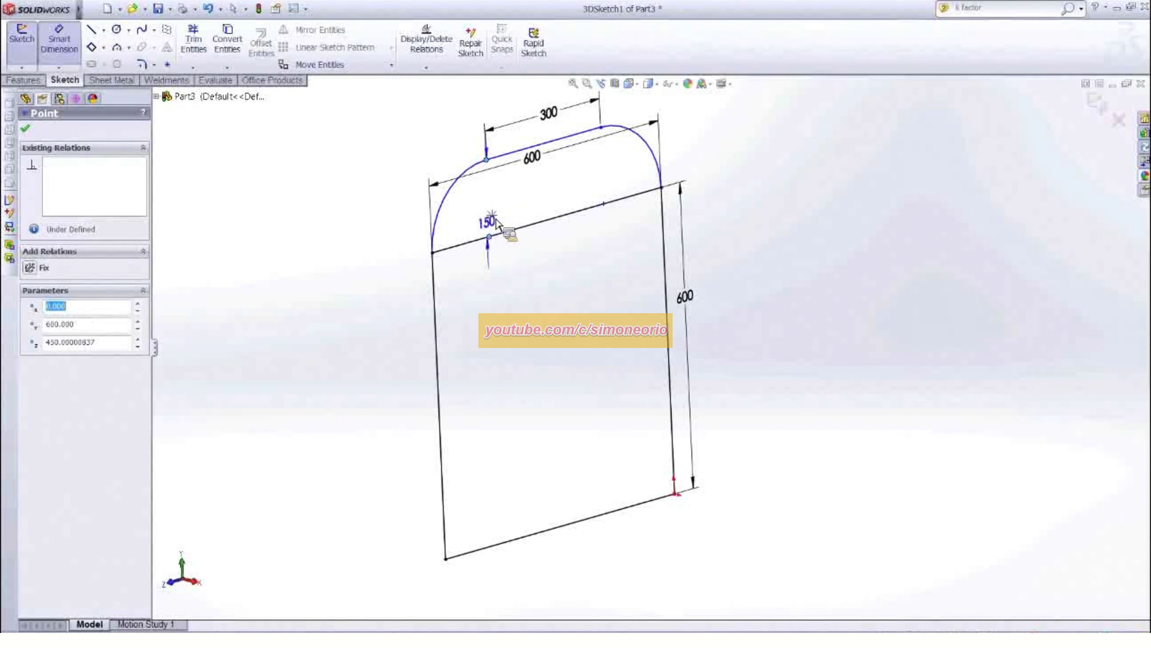
{"action": "left_click", "coordinate": [508, 203]}
{"action": "left_click", "coordinate": [462, 293]}
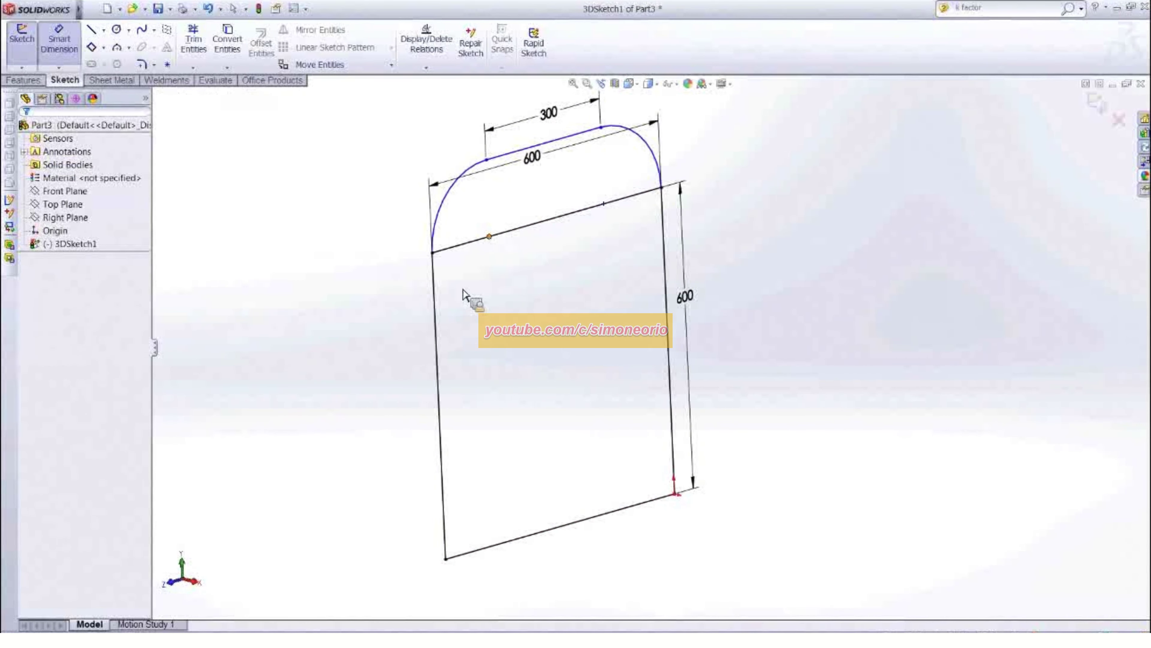
Move the 600 mm width dimension up so it sits above the 300 mm dimension
{"action": "scroll", "coordinate": [550, 187], "scroll_direction": "up", "scroll_amount": 1}
{"action": "mouse_move", "coordinate": [551, 187]}
{"action": "left_mouse_down"}
{"action": "mouse_move", "coordinate": [566, 214]}
{"action": "mouse_move", "coordinate": [561, 130]}
{"action": "left_mouse_up"}
{"action": "left_click", "coordinate": [442, 235]}
{"action": "key", "text": "Escape"}
{"action": "mouse_move", "coordinate": [442, 235]}
{"action": "middle_mouse_down"}
{"action": "mouse_move", "coordinate": [436, 245]}
{"action": "mouse_move", "coordinate": [375, 229]}
{"action": "mouse_move", "coordinate": [442, 234]}
{"action": "middle_mouse_up"}
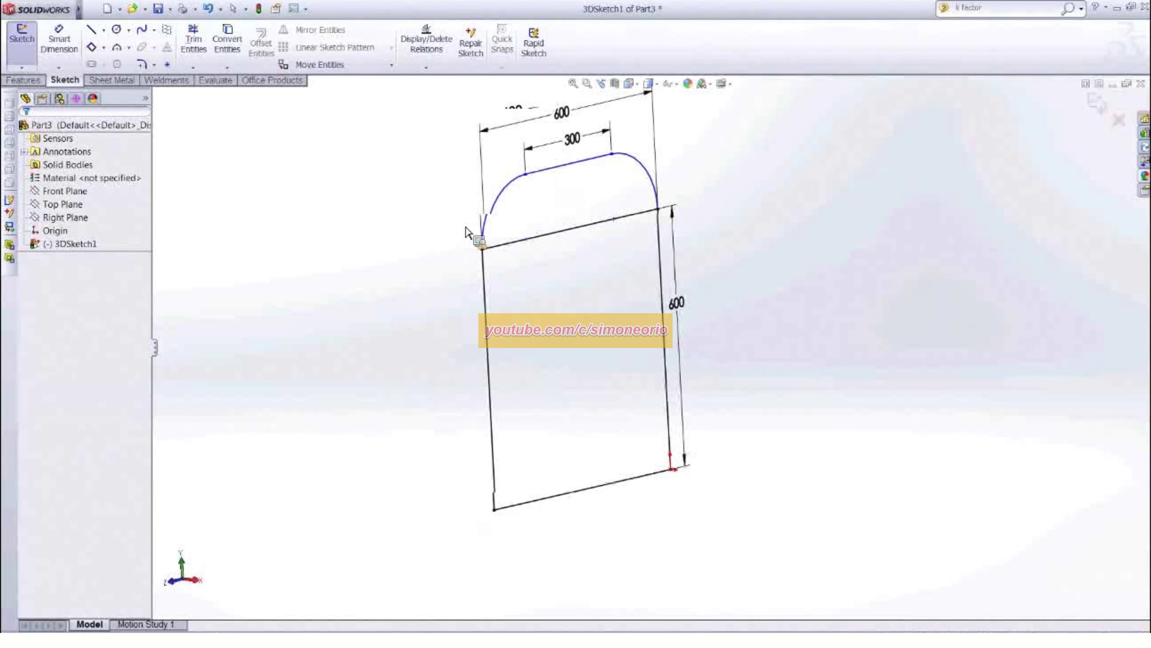
Move the 600 mm height dimension farther out from its vertical line
{"action": "scroll", "coordinate": [736, 293], "scroll_direction": "up", "scroll_amount": 1}
{"action": "middle_click_drag", "start_coordinate": [741, 287], "coordinate": [737, 294]}
{"action": "scroll", "coordinate": [759, 317], "scroll_direction": "up", "scroll_amount": 2}
{"action": "scroll", "coordinate": [788, 343], "scroll_direction": "down", "scroll_amount": 1}
{"action": "mouse_move", "coordinate": [792, 347]}
{"action": "middle_mouse_down"}
{"action": "mouse_move", "coordinate": [783, 330]}
{"action": "mouse_move", "coordinate": [789, 344]}
{"action": "middle_mouse_up"}
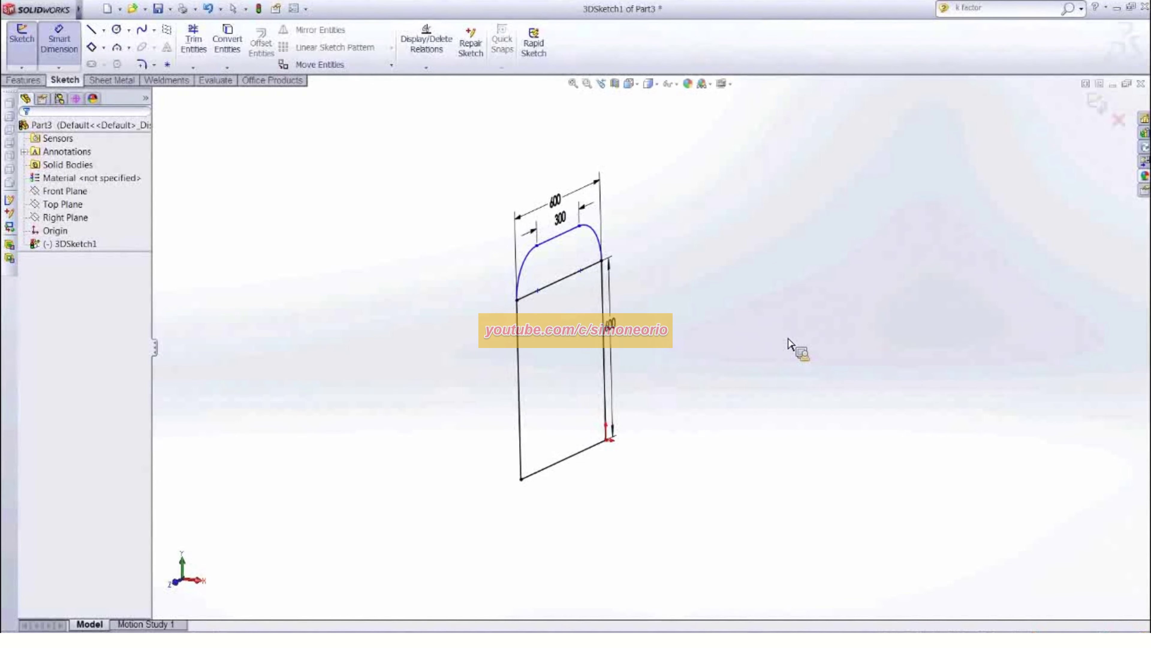
{"action": "key", "text": "Escape"}
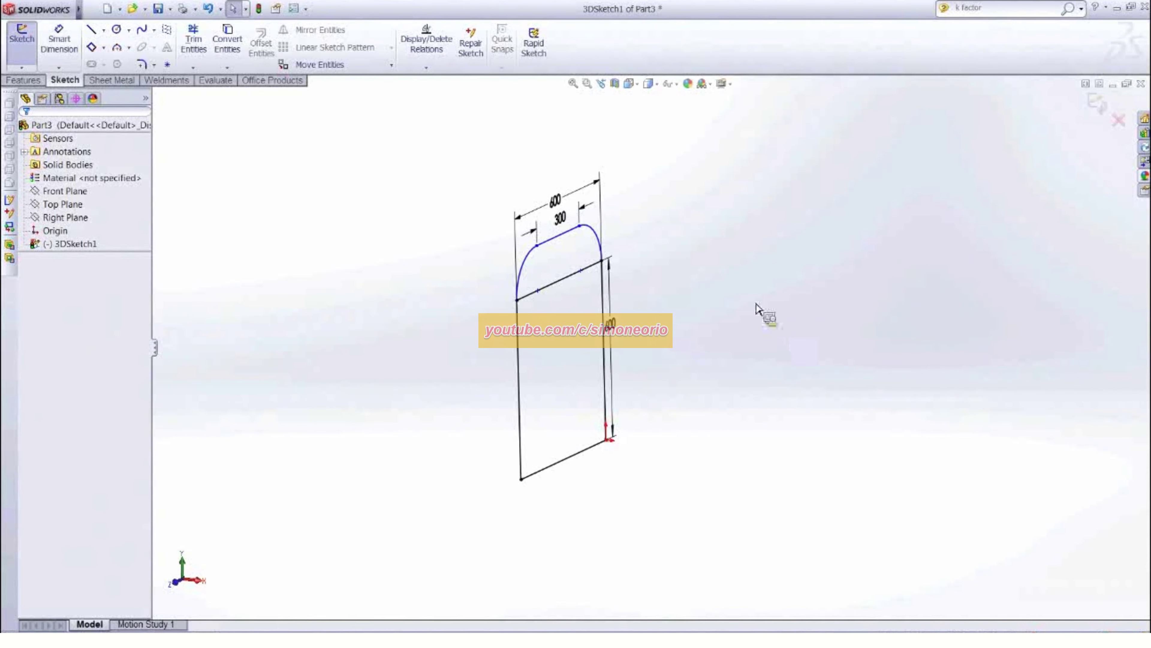
{"action": "middle_click_drag", "start_coordinate": [708, 243], "coordinate": [710, 241]}
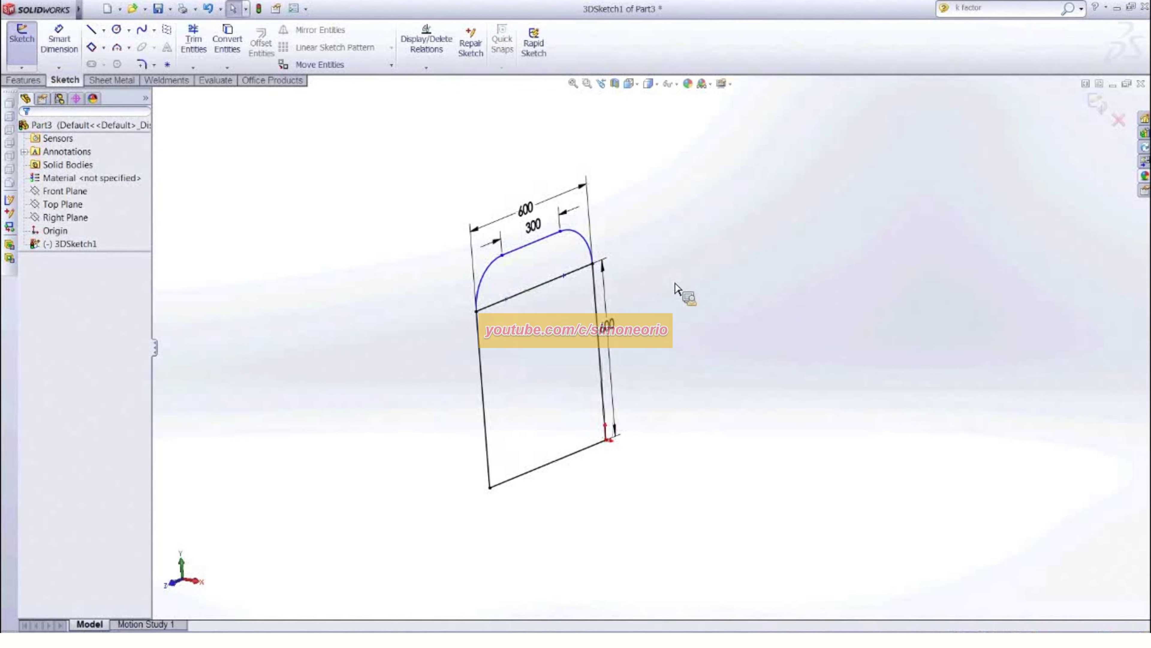
{"action": "left_click_drag", "start_coordinate": [608, 326], "coordinate": [624, 318]}
{"action": "left_click", "coordinate": [659, 308]}
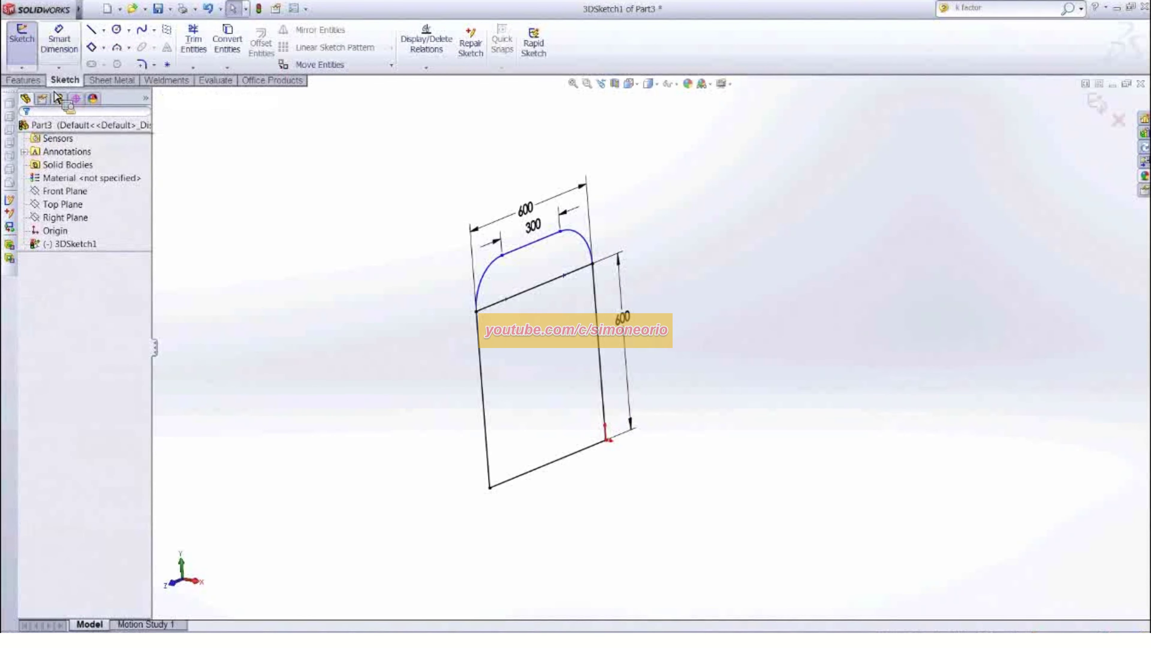
Draw a line about 797 mm long from the origin along the X axis
{"action": "left_click", "coordinate": [91, 29]}
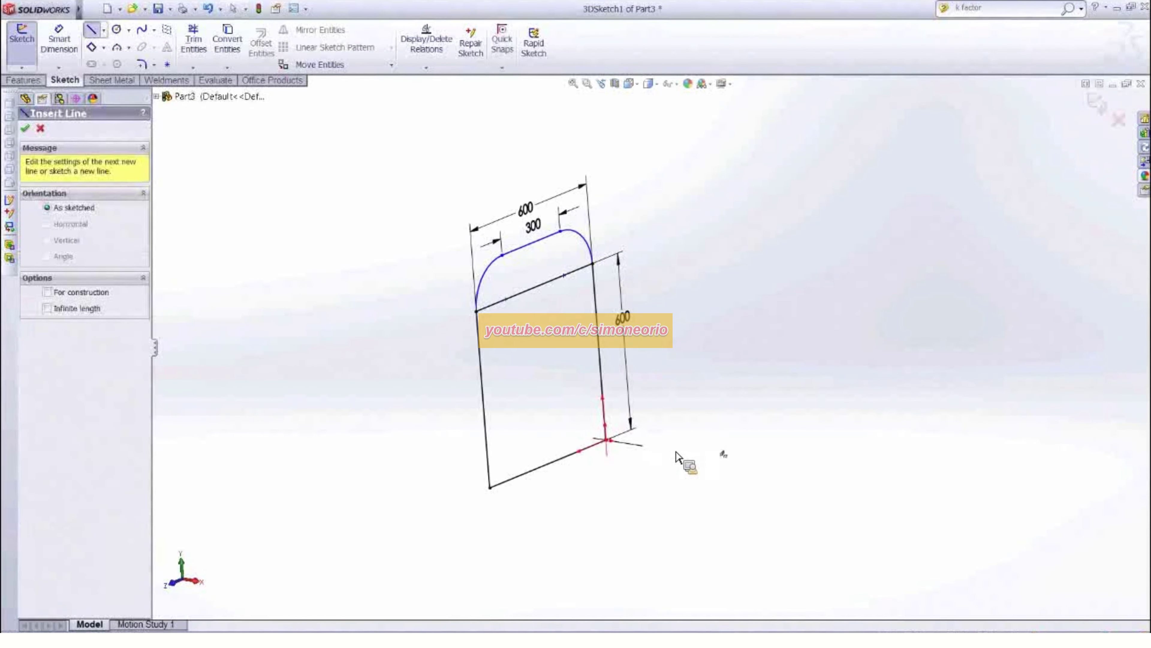
{"action": "mouse_move", "coordinate": [675, 452]}
{"action": "middle_mouse_down"}
{"action": "mouse_move", "coordinate": [706, 440]}
{"action": "mouse_move", "coordinate": [712, 459]}
{"action": "middle_mouse_up"}
{"action": "key", "text": "Tab"}
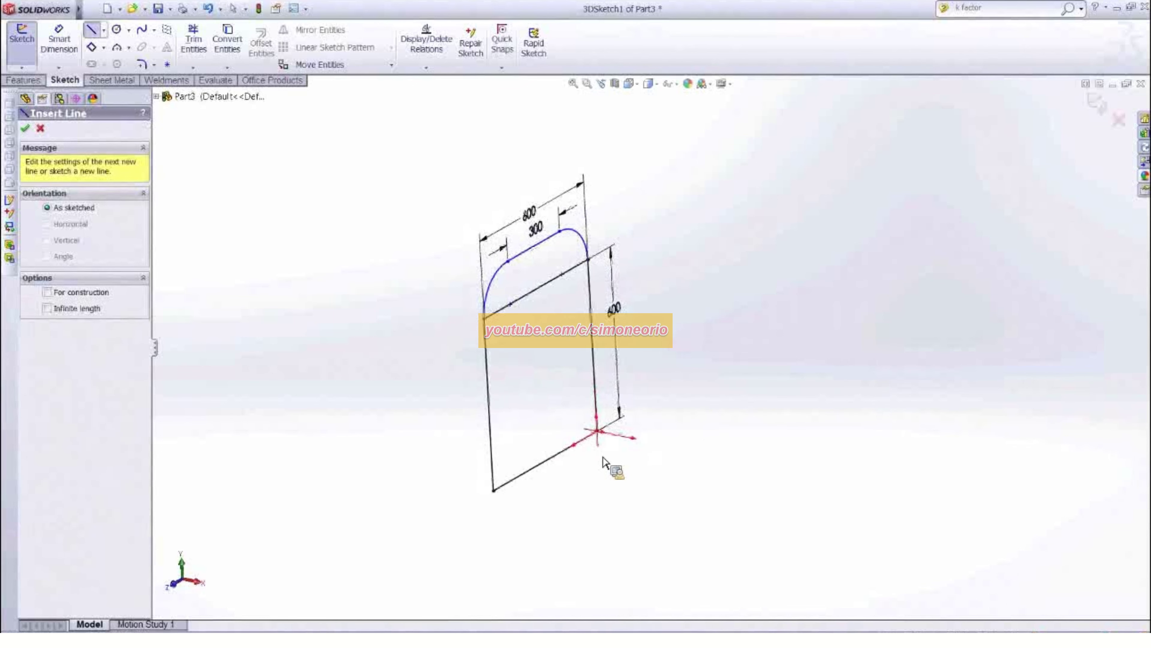
{"action": "left_click", "coordinate": [603, 435]}
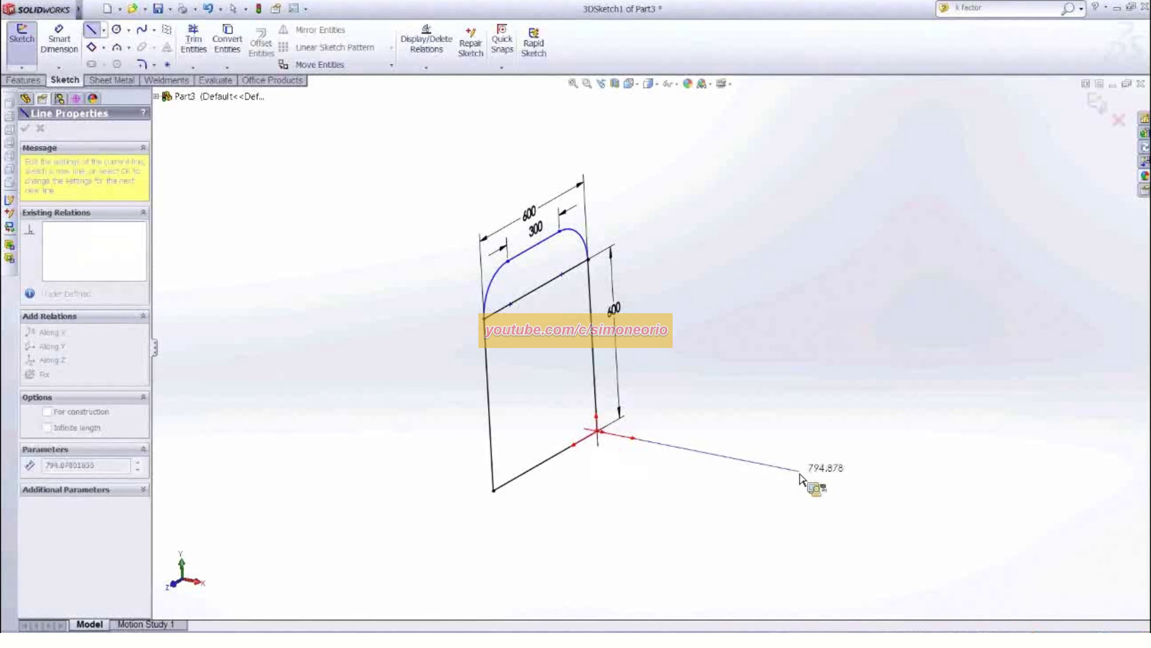
{"action": "left_click", "coordinate": [799, 471]}
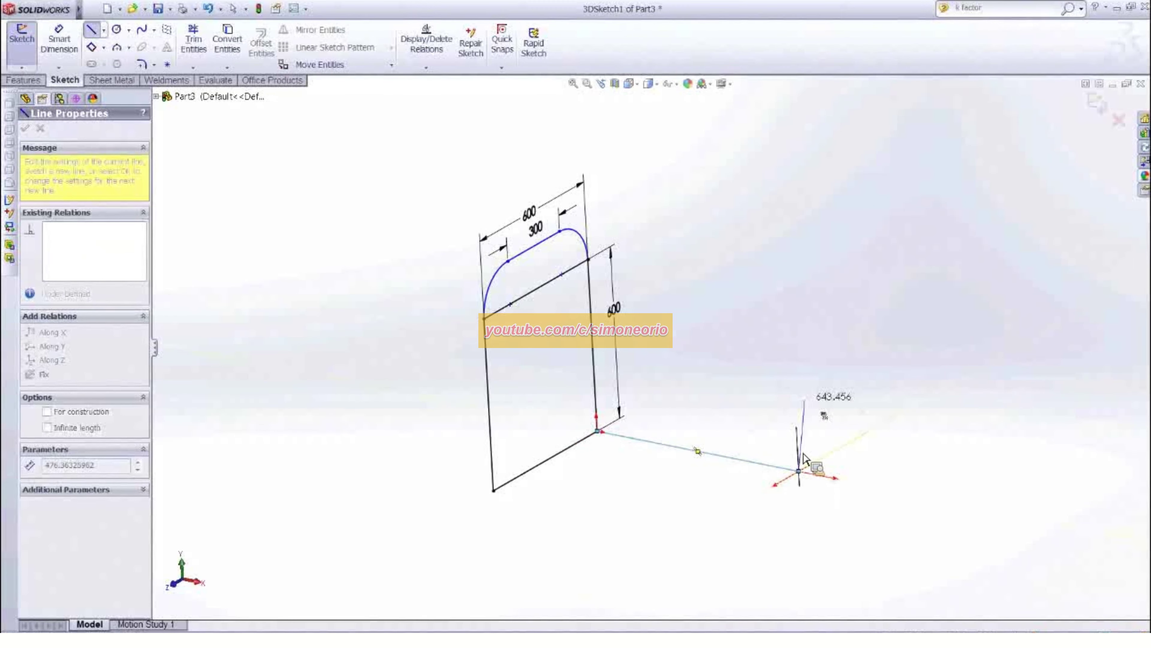
{"action": "key", "text": "Escape"}
{"action": "mouse_move", "coordinate": [751, 386]}
{"action": "middle_mouse_down"}
{"action": "mouse_move", "coordinate": [683, 360]}
{"action": "mouse_move", "coordinate": [794, 370]}
{"action": "mouse_move", "coordinate": [767, 363]}
{"action": "middle_mouse_up"}
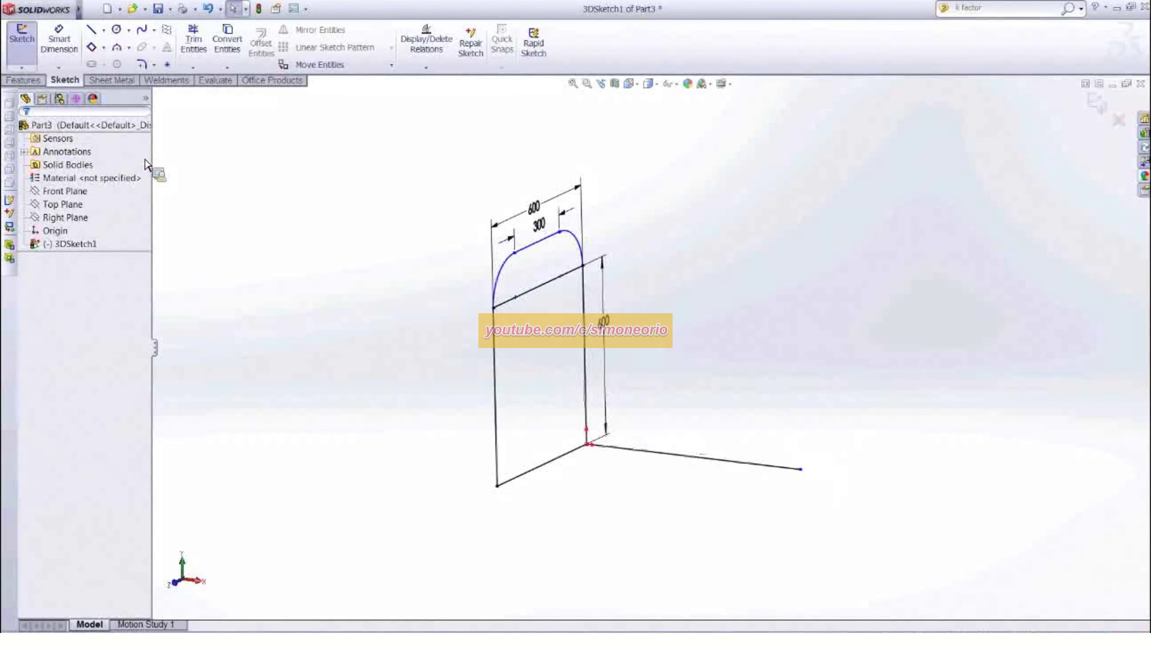
From the X line's free end, draw a line about 659 mm along Y followed by a tangent corner arc in the YZ plane
{"action": "left_click", "coordinate": [91, 30]}
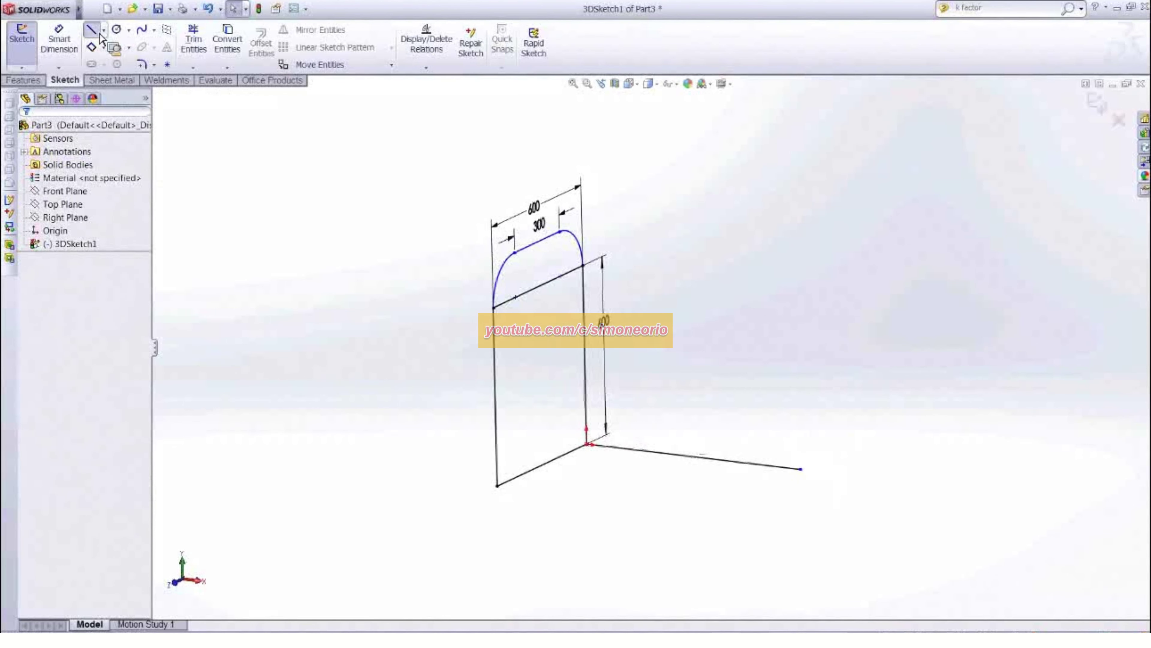
{"action": "left_click", "coordinate": [800, 469]}
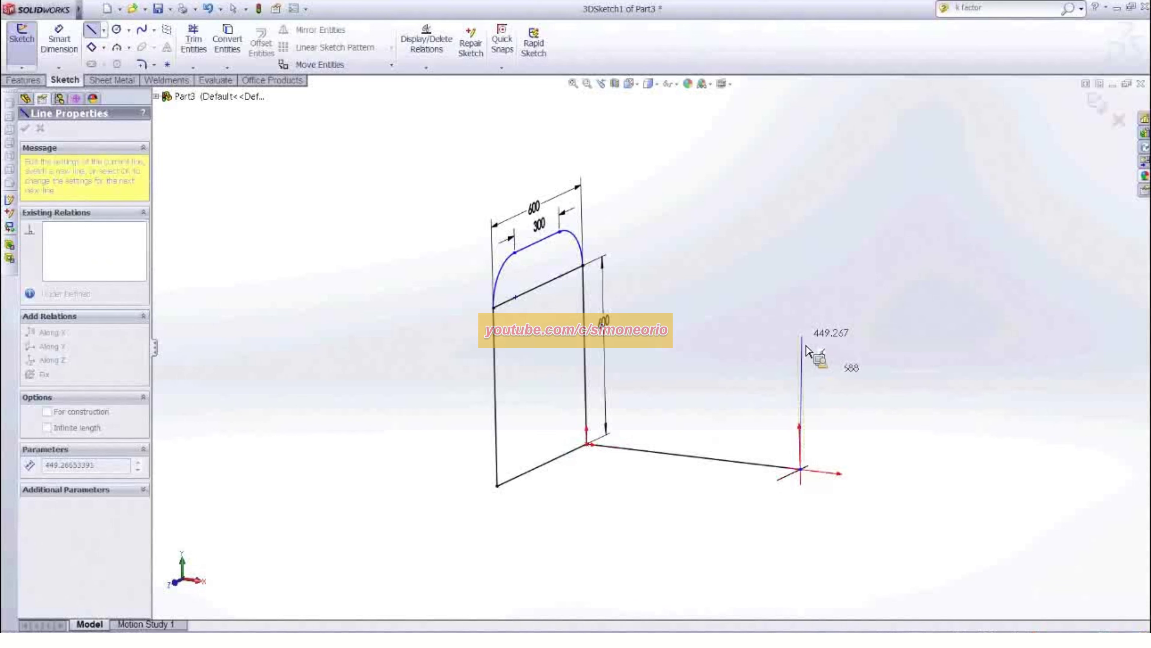
{"action": "left_click", "coordinate": [799, 276]}
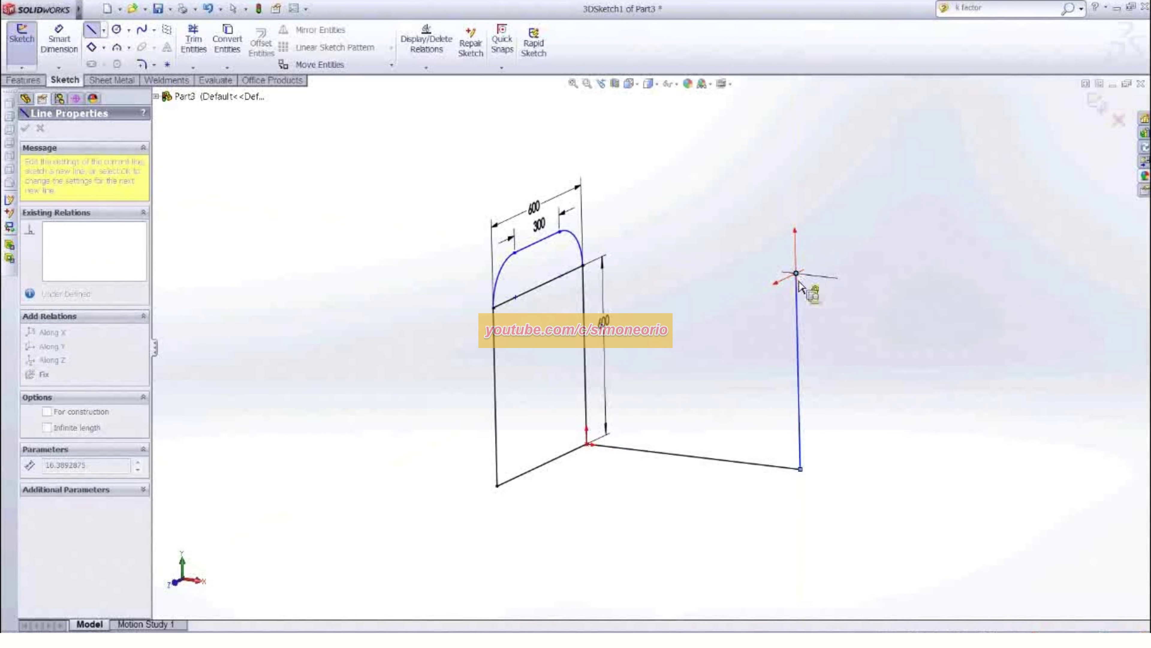
{"action": "key", "text": "a"}
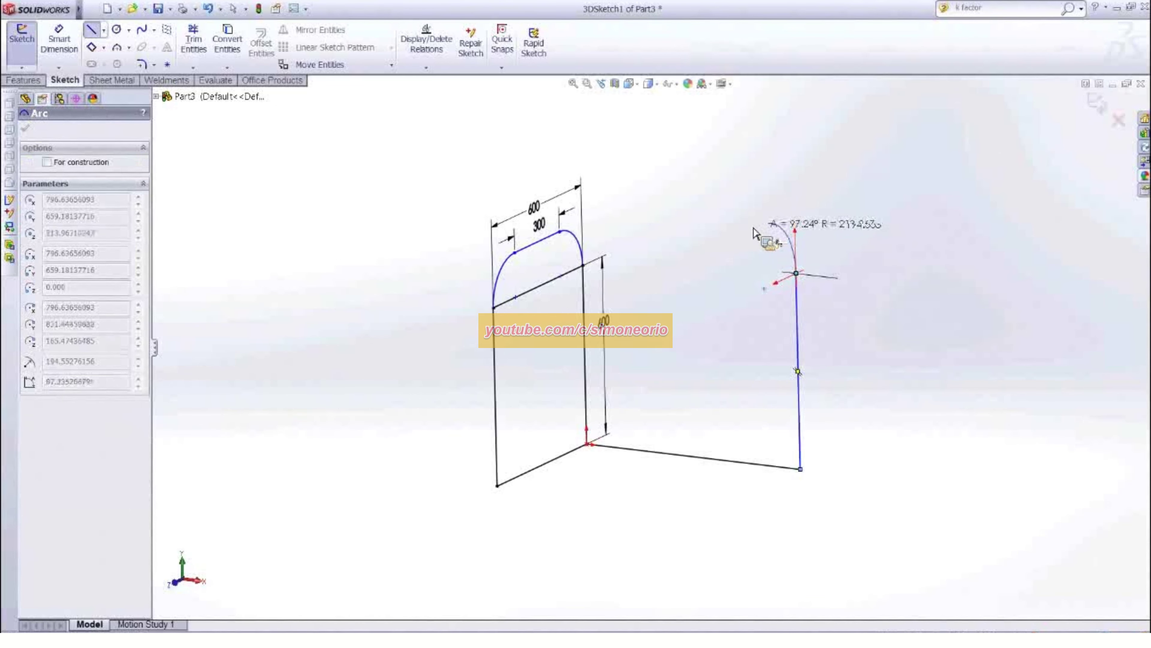
{"action": "left_click", "coordinate": [763, 218]}
Continue the second profile with a straight top line along Z and a tangent corner arc curving down
{"action": "left_click", "coordinate": [668, 263]}
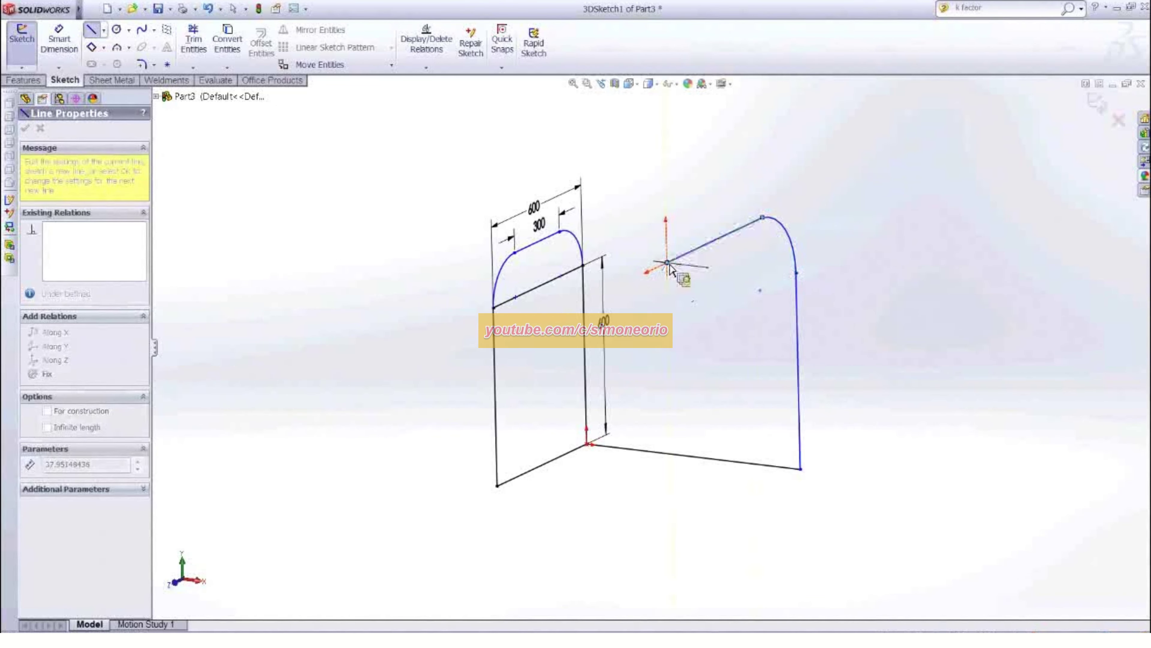
{"action": "key", "text": "a"}
{"action": "left_click", "coordinate": [639, 327]}
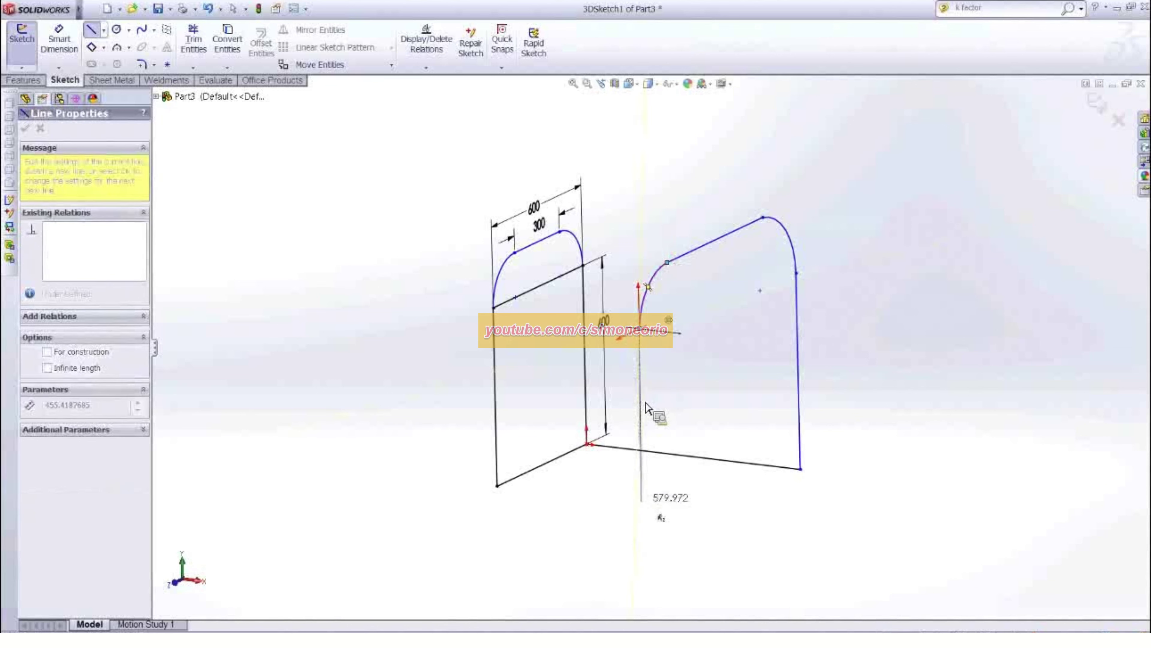
Draw the second profile's other side down along Y and close the outline at the X line's free end
{"action": "left_click", "coordinate": [643, 510]}
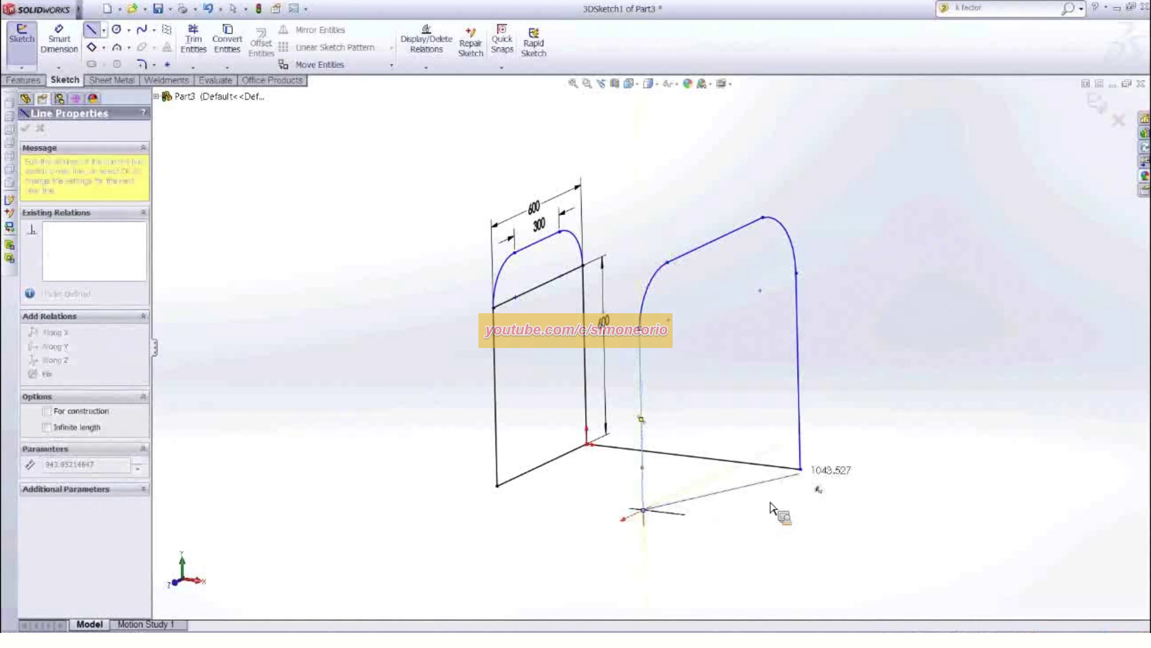
{"action": "left_click", "coordinate": [801, 471]}
{"action": "key", "text": "Escape"}
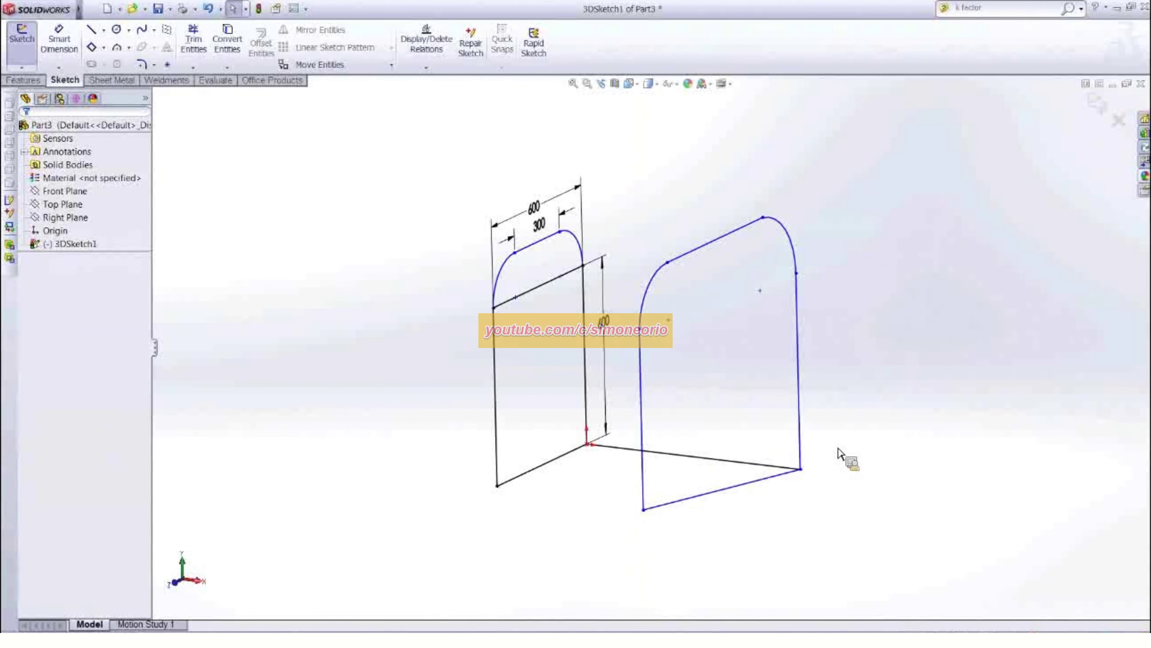
Make the second profile's bottom line parallel to the first profile's bottom line
{"action": "left_click", "coordinate": [734, 500]}
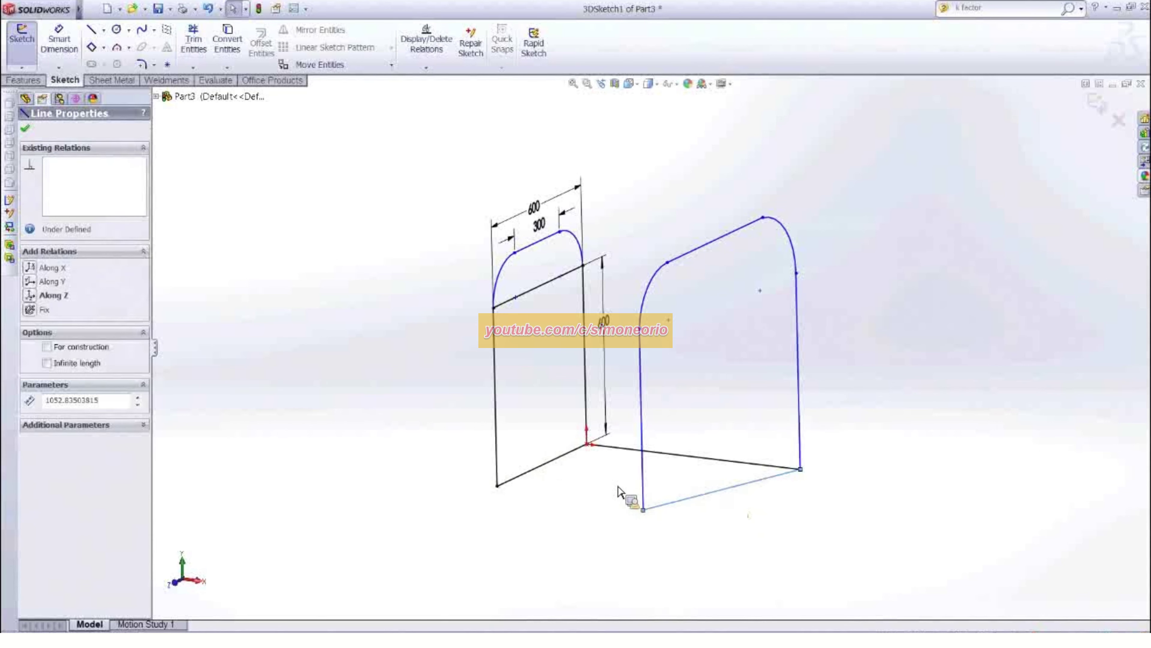
{"action": "left_click", "coordinate": [544, 467], "text": "ctrl"}
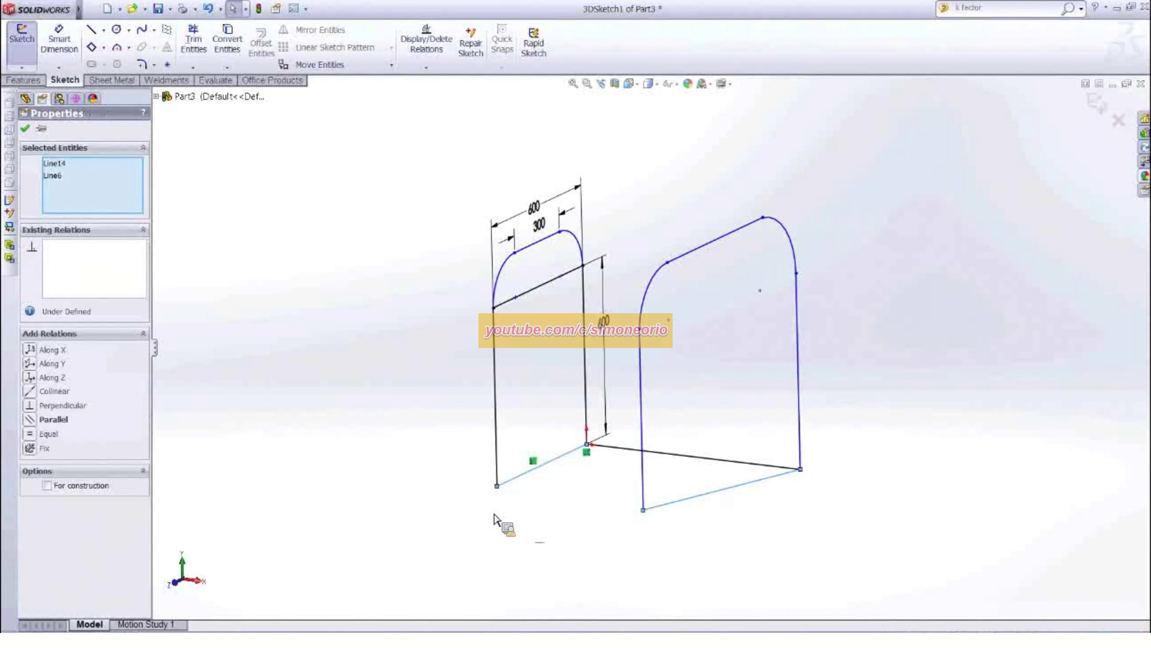
{"action": "left_click", "coordinate": [38, 423]}
{"action": "key", "text": "Escape"}
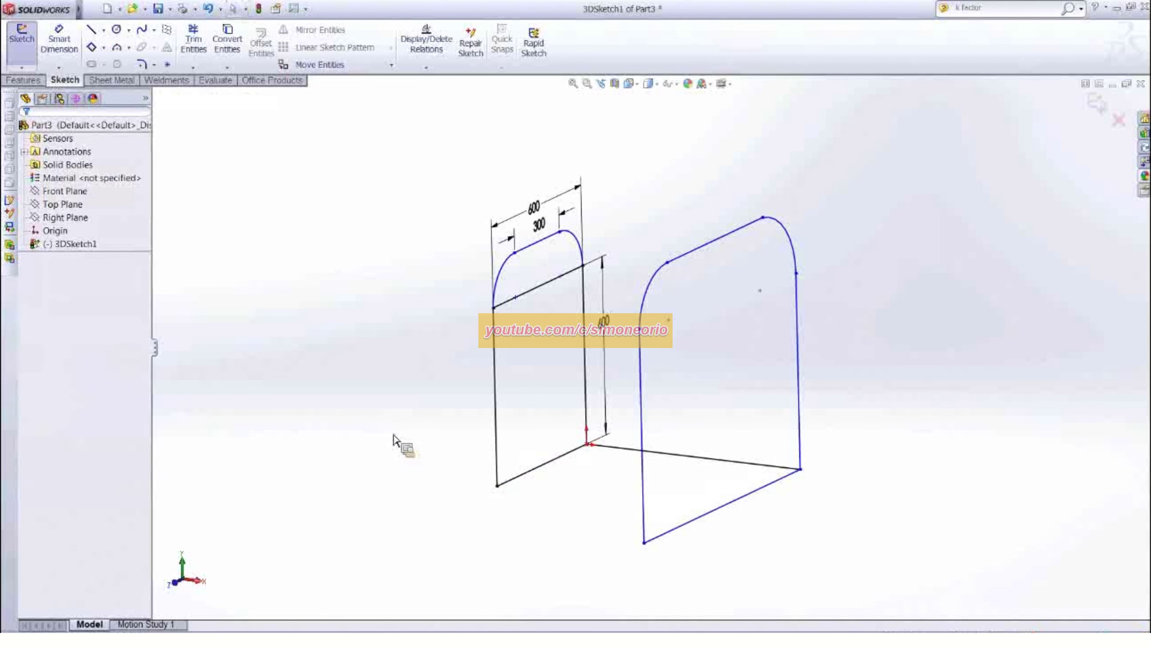
{"action": "mouse_move", "coordinate": [393, 434]}
{"action": "middle_mouse_down"}
{"action": "mouse_move", "coordinate": [465, 427]}
{"action": "mouse_move", "coordinate": [430, 436]}
{"action": "middle_mouse_up"}
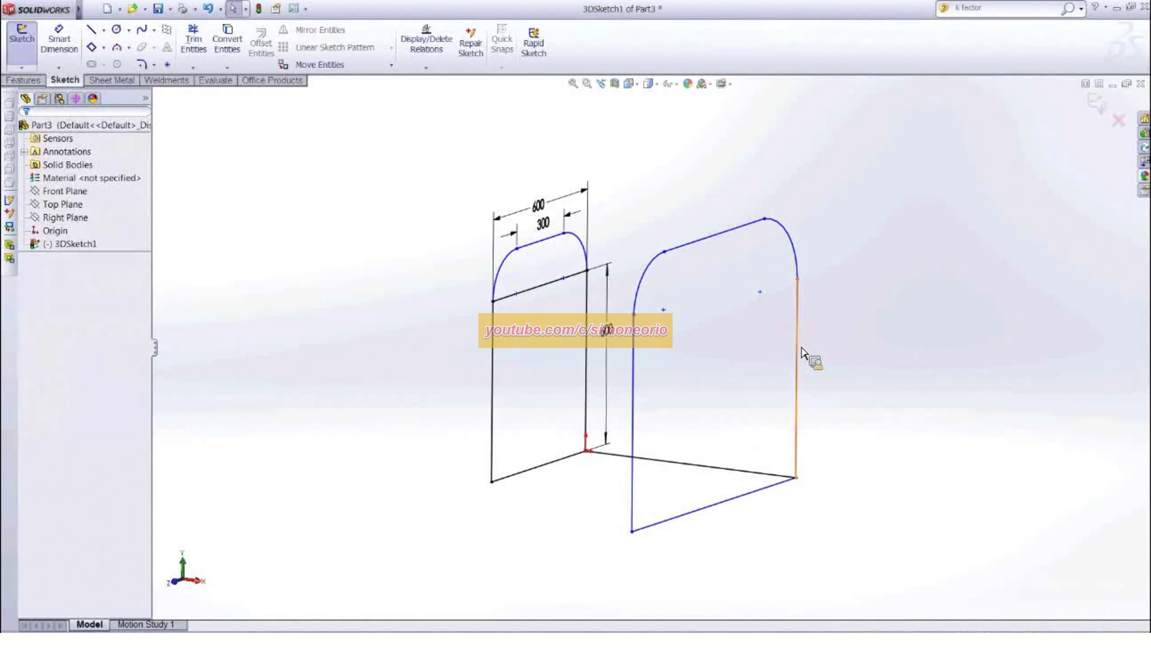
Constrain the second profile's vertical side at the X line's free end to lie on the Front Plane
{"action": "left_click", "coordinate": [799, 358]}
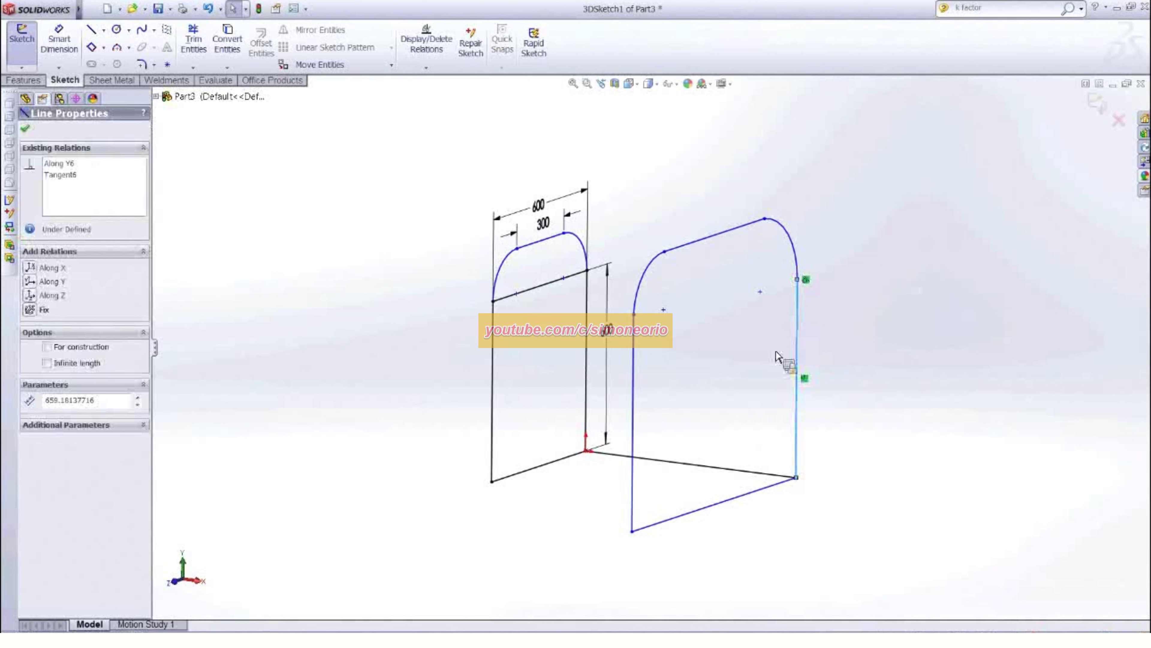
{"action": "left_click", "coordinate": [156, 96]}
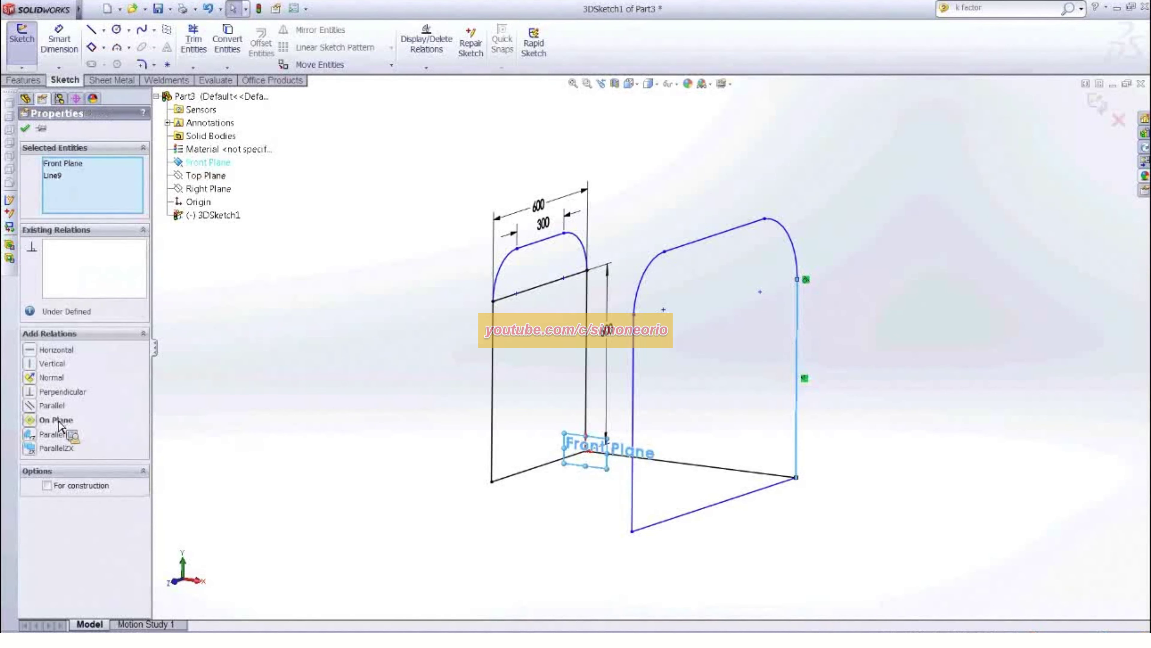
{"action": "left_click", "coordinate": [57, 419]}
{"action": "left_click", "coordinate": [346, 402]}
{"action": "middle_click_drag", "start_coordinate": [354, 396], "coordinate": [343, 382]}
Make the second profile's top line equal in length to the first profile's top line
{"action": "left_click", "coordinate": [678, 236]}
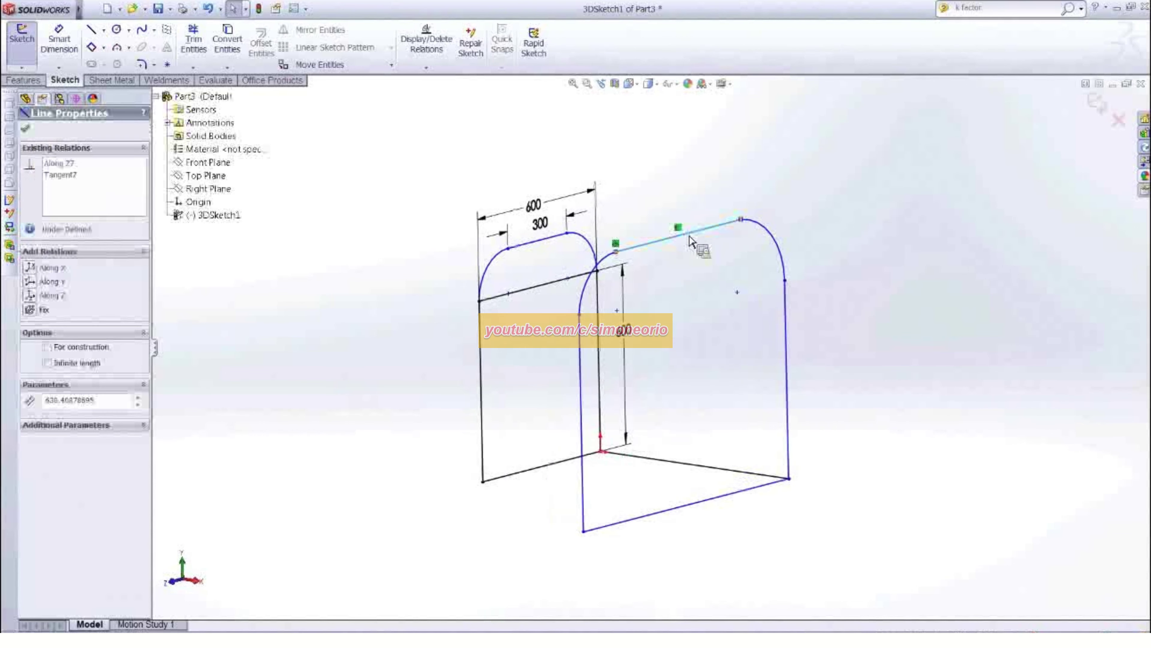
{"action": "left_click", "coordinate": [533, 253], "text": "ctrl"}
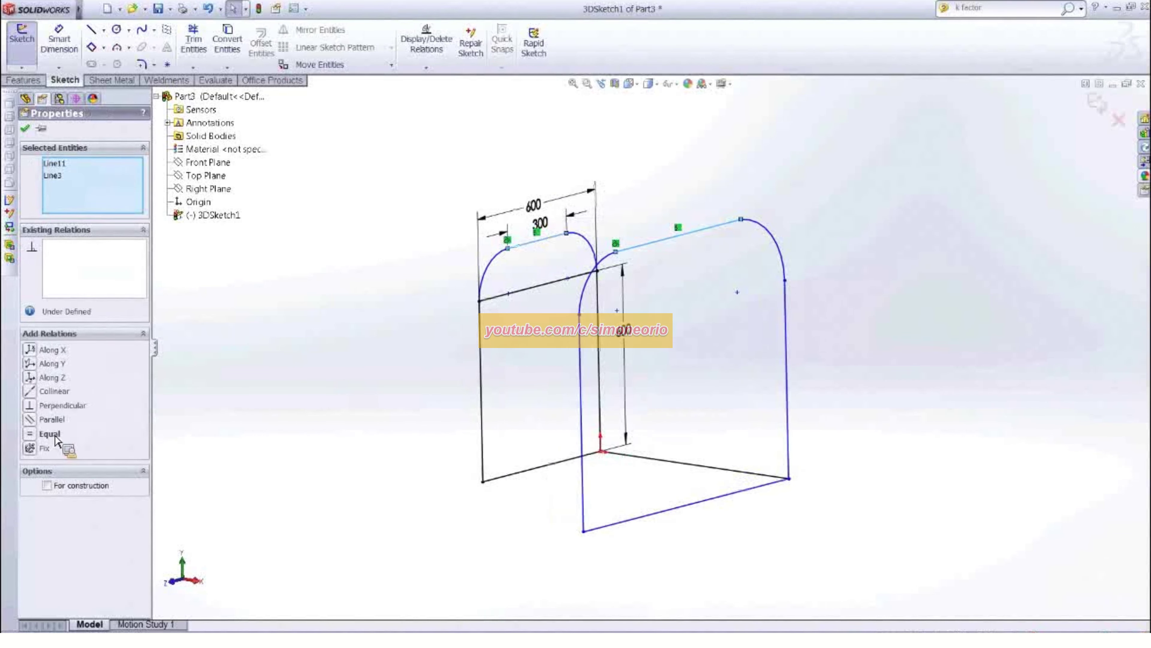
{"action": "left_click", "coordinate": [33, 434]}
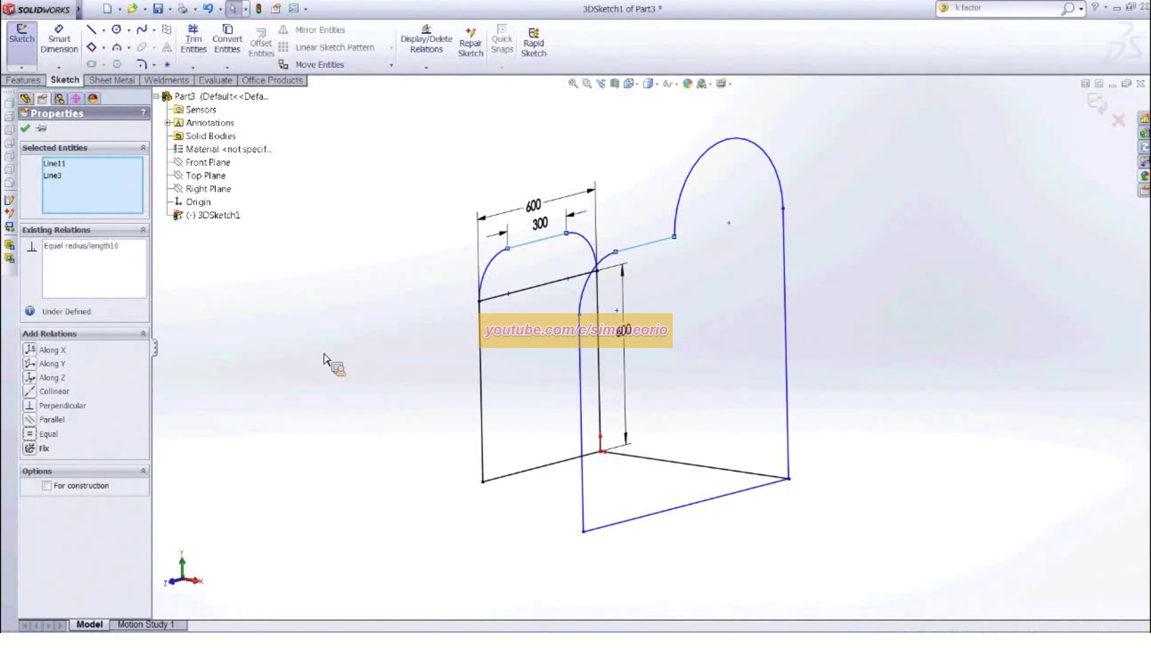
Reshape the second profile's large corner arc by pulling its lower endpoint down and its upper endpoint along the top
{"action": "left_click", "coordinate": [808, 193]}
{"action": "left_click_drag", "start_coordinate": [783, 208], "coordinate": [773, 367]}
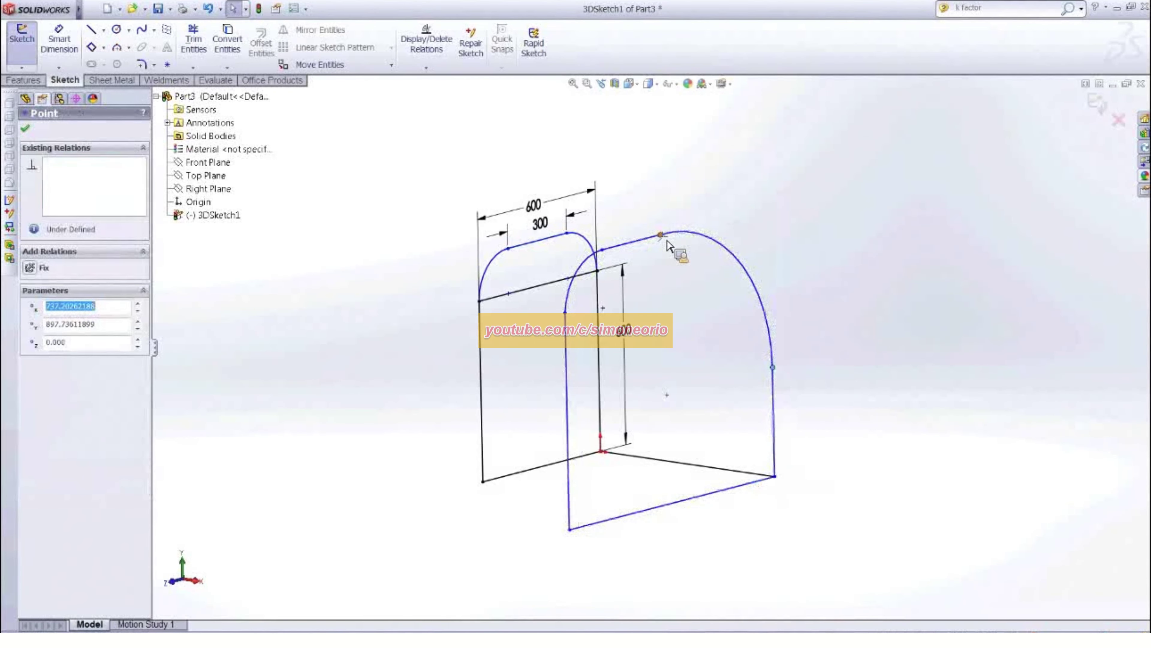
{"action": "left_click_drag", "start_coordinate": [661, 235], "coordinate": [695, 239]}
Try to make the four corner arcs of both profiles equal, and undo the relation
{"action": "left_click", "coordinate": [725, 253]}
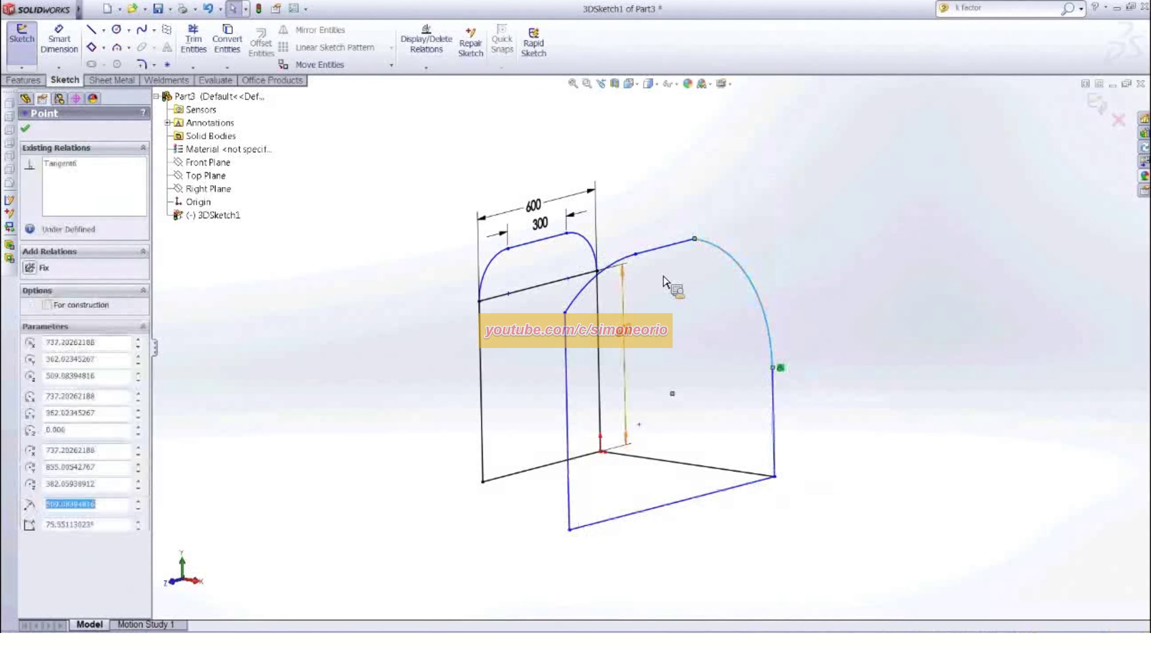
{"action": "left_click", "coordinate": [608, 273], "text": "ctrl"}
{"action": "left_click", "coordinate": [590, 247], "text": "ctrl"}
{"action": "left_click", "coordinate": [490, 265], "text": "ctrl"}
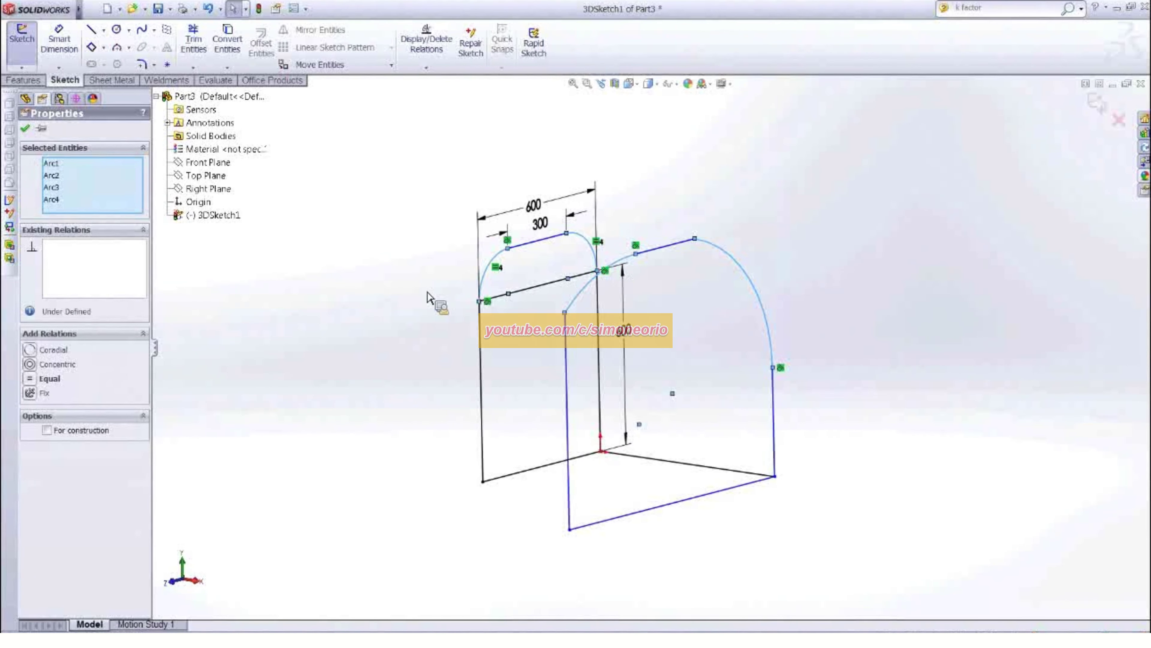
{"action": "left_click", "coordinate": [38, 382]}
{"action": "left_click", "coordinate": [575, 328]}
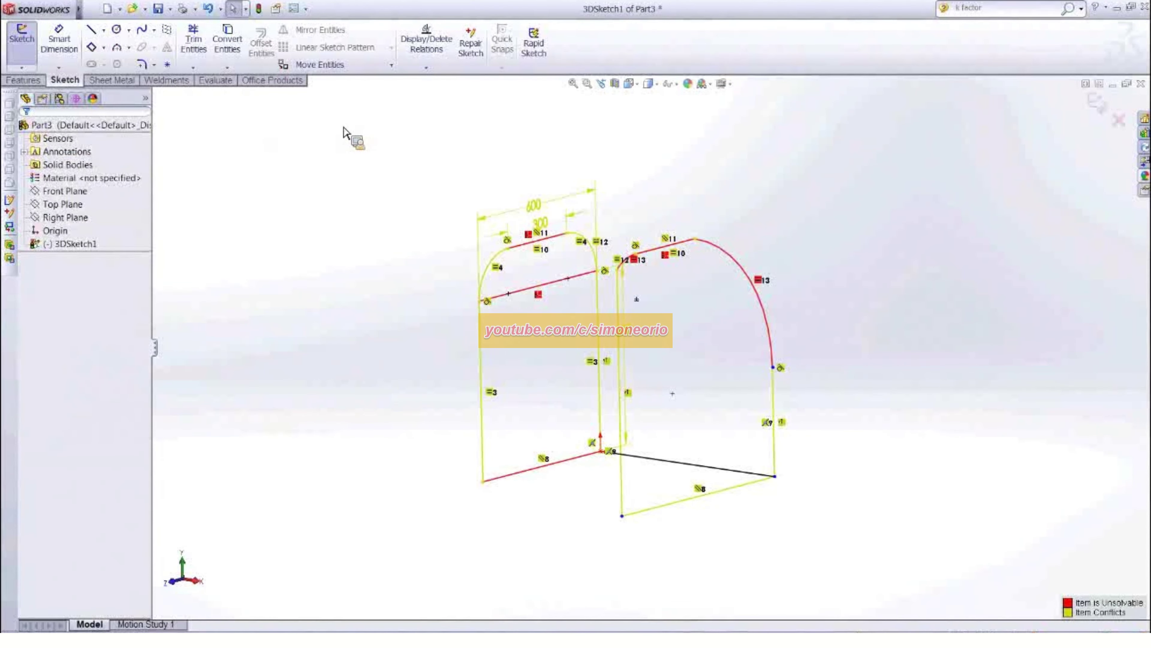
{"action": "left_click", "coordinate": [208, 8]}
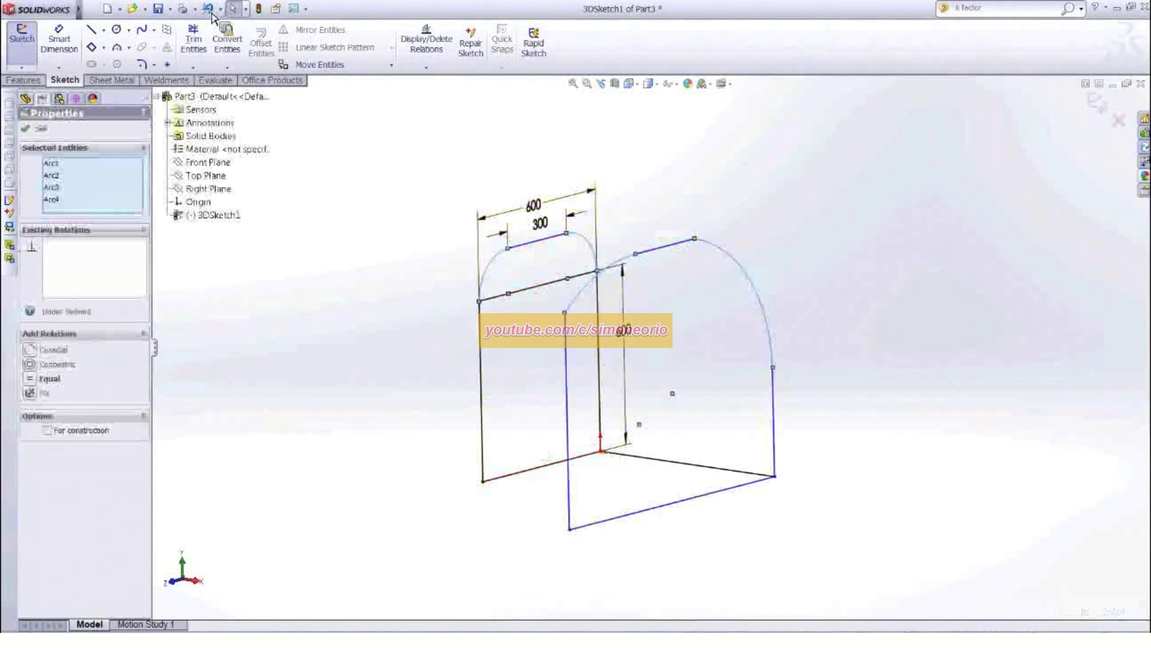
Lengthen the second profile's side at the X line's free end and make both of its vertical sides equal
{"action": "left_click_drag", "start_coordinate": [776, 381], "coordinate": [778, 299]}
{"action": "left_click", "coordinate": [554, 382], "text": "ctrl"}
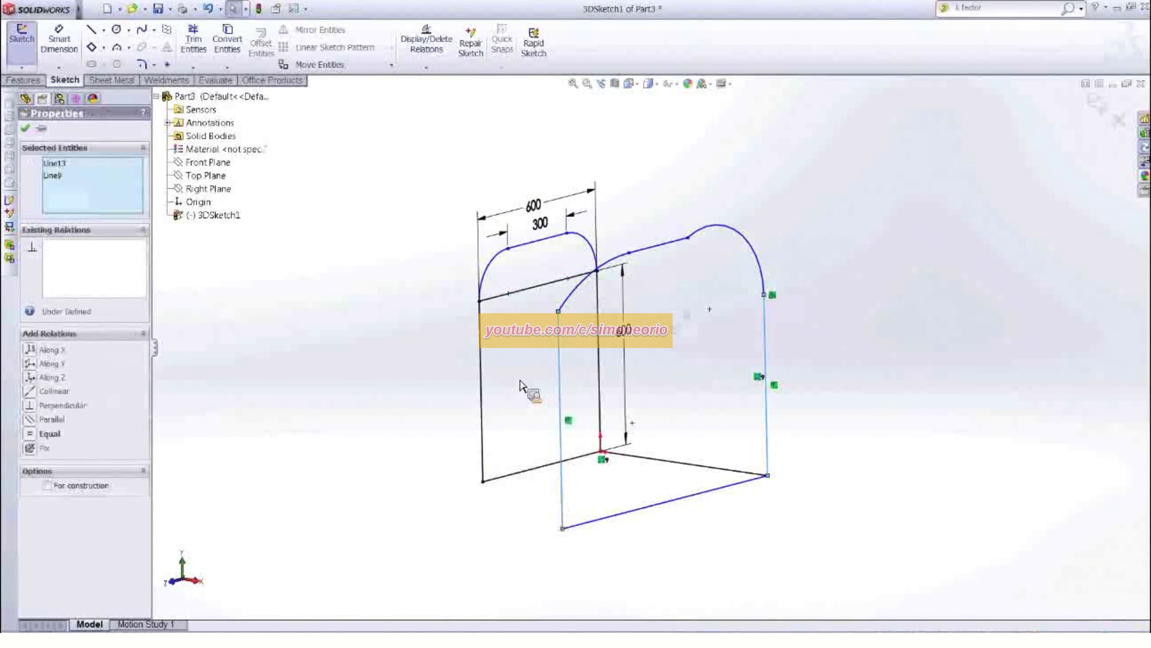
{"action": "left_click", "coordinate": [30, 433]}
{"action": "left_click", "coordinate": [257, 411]}
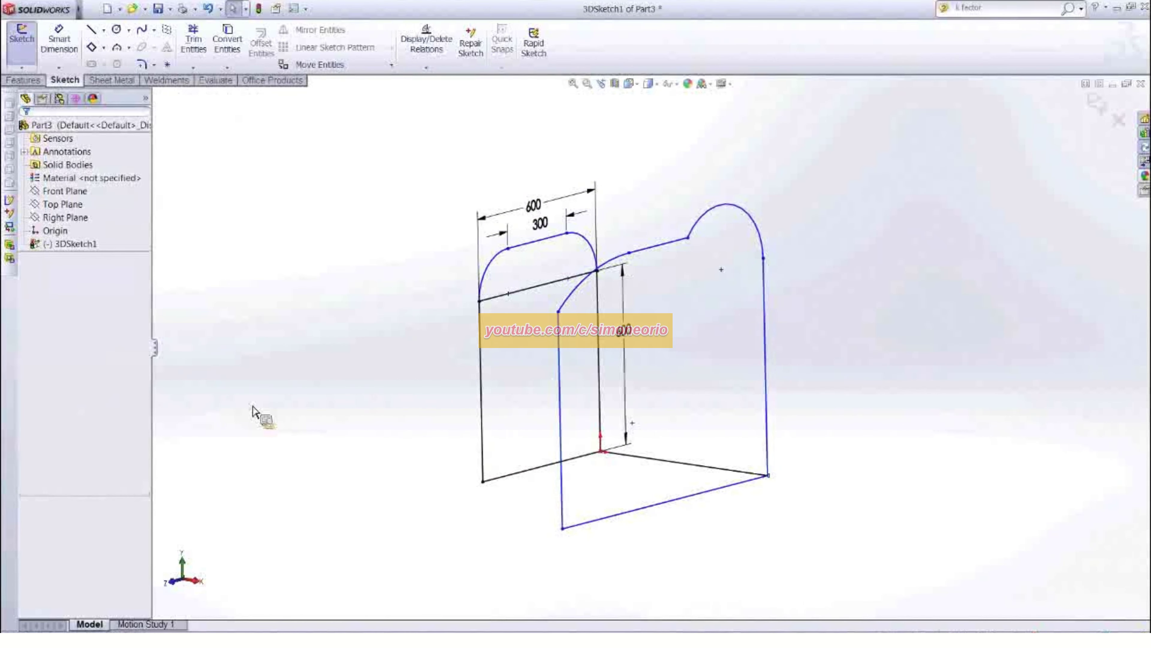
Pull the second profile's side down and make the adjoining corner arc tangent to the top line
{"action": "left_click", "coordinate": [764, 258]}
{"action": "left_click_drag", "start_coordinate": [768, 263], "coordinate": [758, 323]}
{"action": "left_click", "coordinate": [676, 313]}
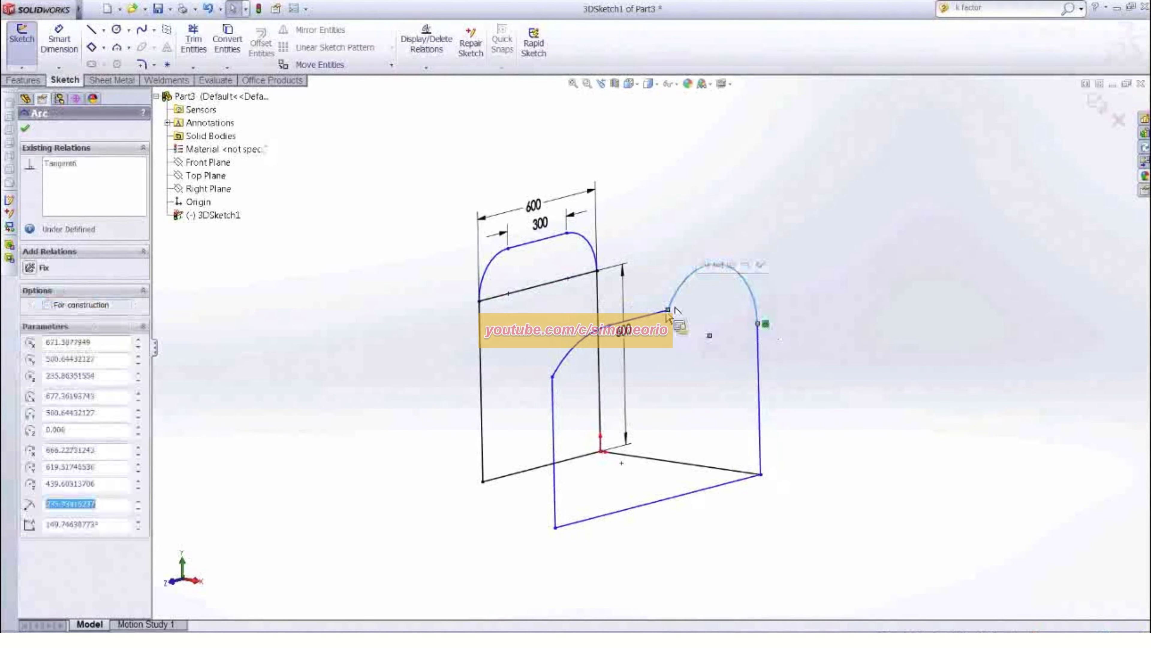
{"action": "left_click", "coordinate": [660, 312], "text": "ctrl"}
{"action": "left_click", "coordinate": [30, 350]}
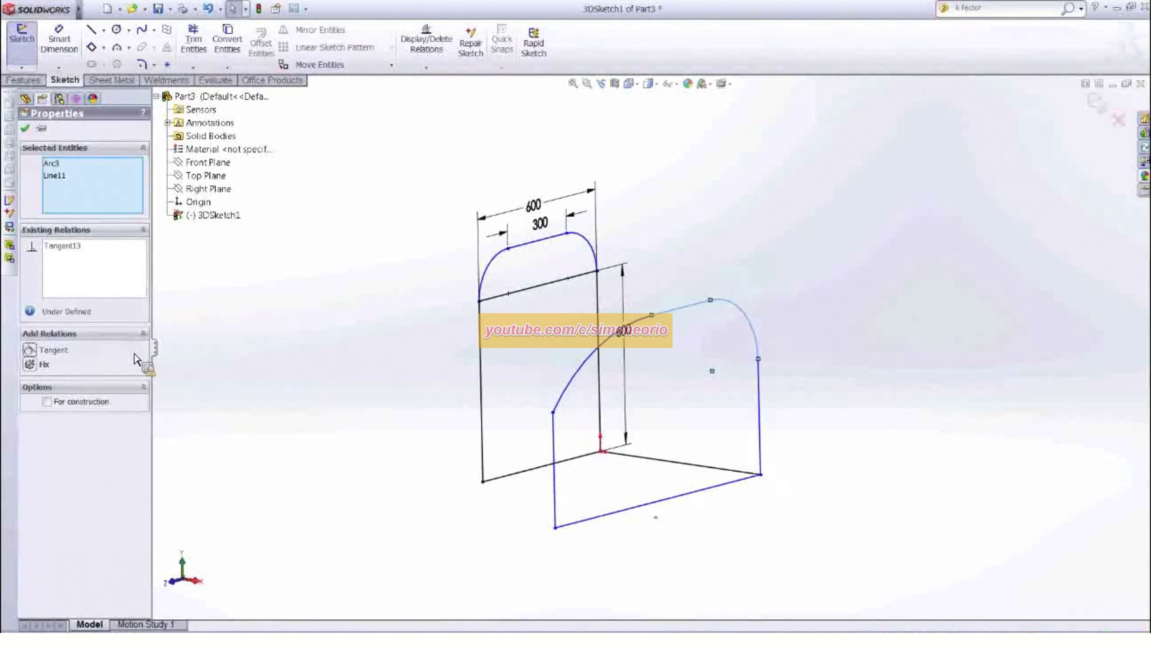
{"action": "left_click", "coordinate": [365, 358]}
Make the second profile's other corner arc tangent to its adjoining vertical side
{"action": "left_click", "coordinate": [589, 362]}
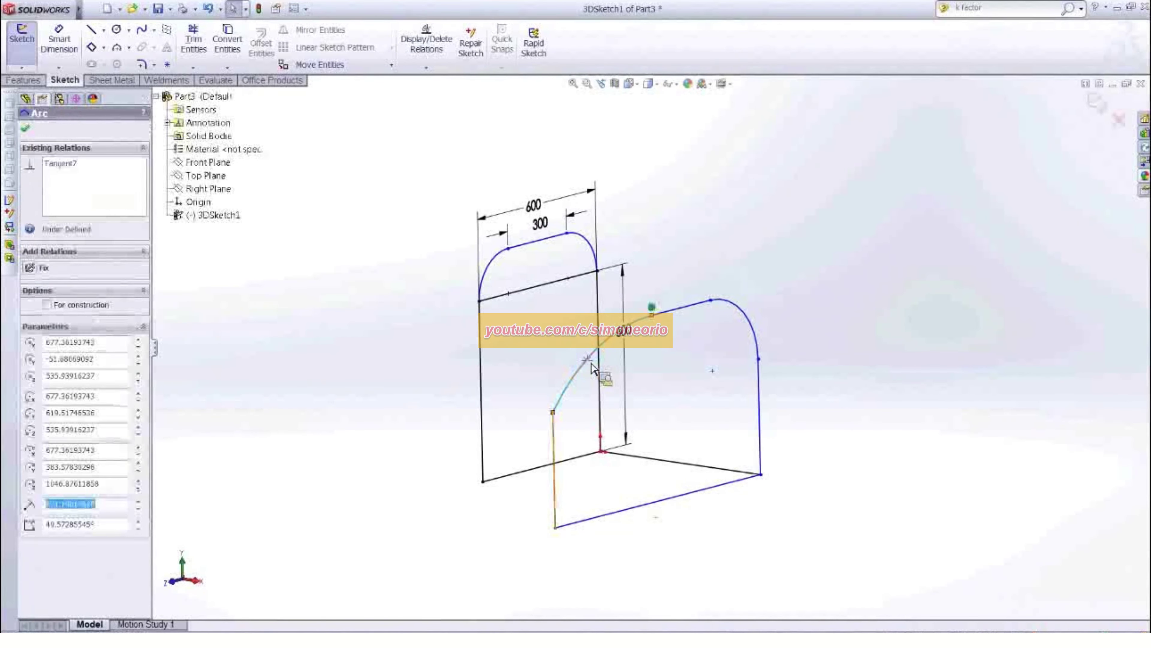
{"action": "left_click", "coordinate": [550, 442], "text": "ctrl"}
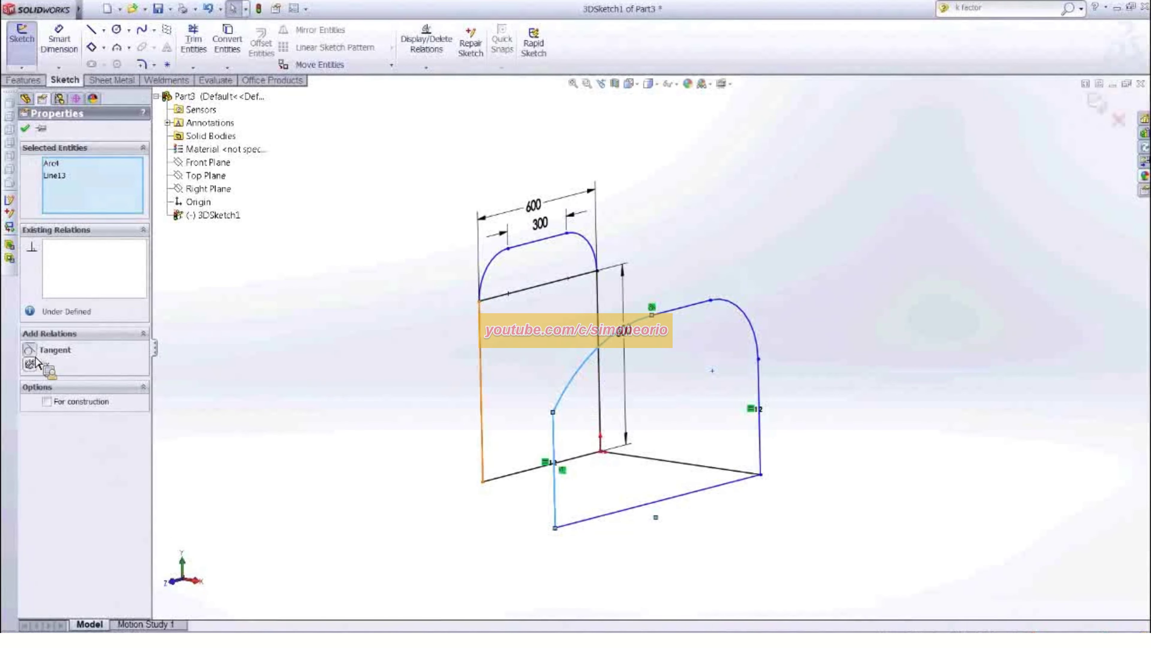
{"action": "left_click", "coordinate": [30, 350]}
{"action": "left_click", "coordinate": [333, 365]}
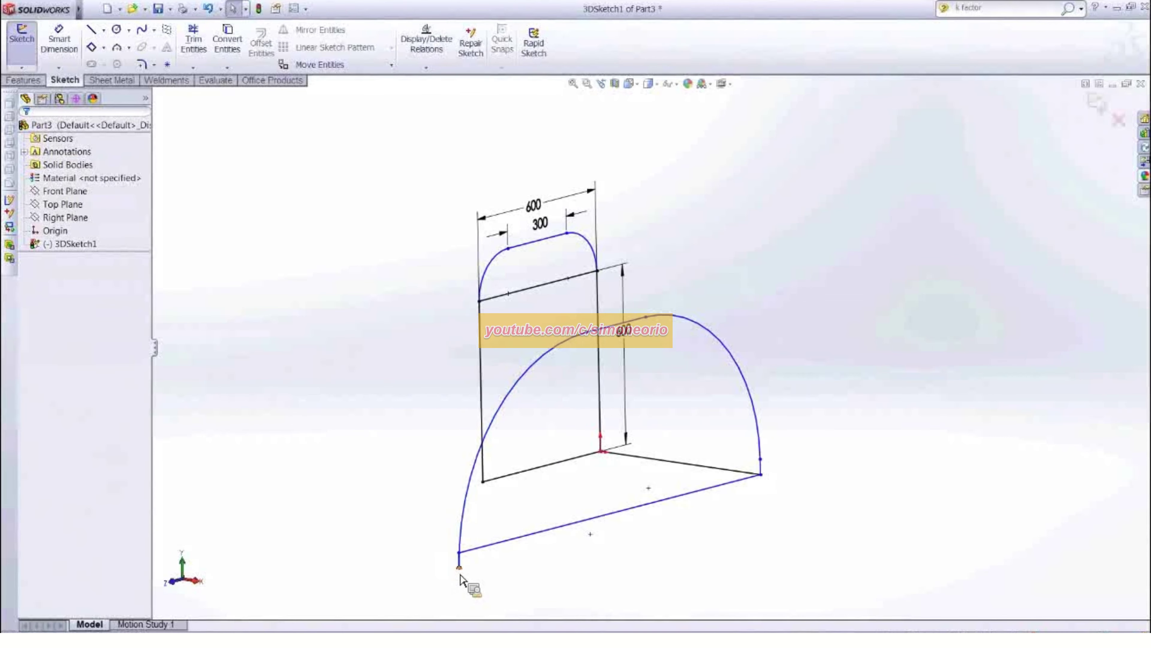
Try to reposition the second profile by moving its loose lower end and the X line's free end, and undo the last move
{"action": "left_click", "coordinate": [458, 567]}
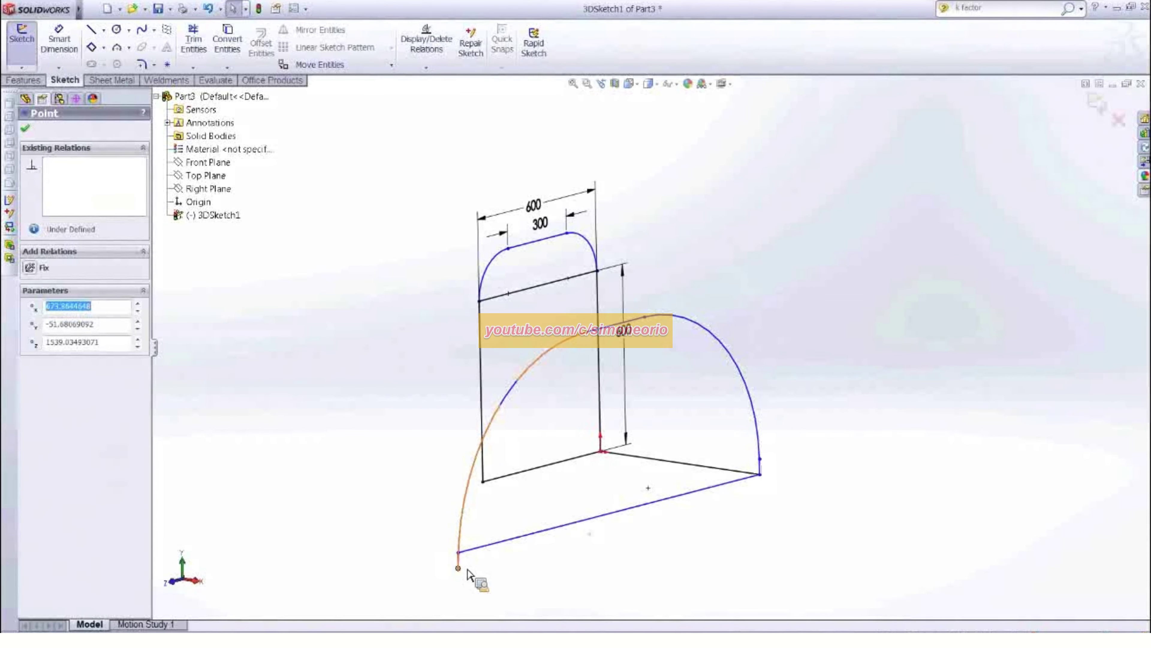
{"action": "mouse_move", "coordinate": [458, 567]}
{"action": "left_mouse_down"}
{"action": "mouse_move", "coordinate": [566, 537]}
{"action": "mouse_move", "coordinate": [646, 548]}
{"action": "mouse_move", "coordinate": [547, 526]}
{"action": "mouse_move", "coordinate": [895, 510]}
{"action": "mouse_move", "coordinate": [830, 473]}
{"action": "left_mouse_up"}
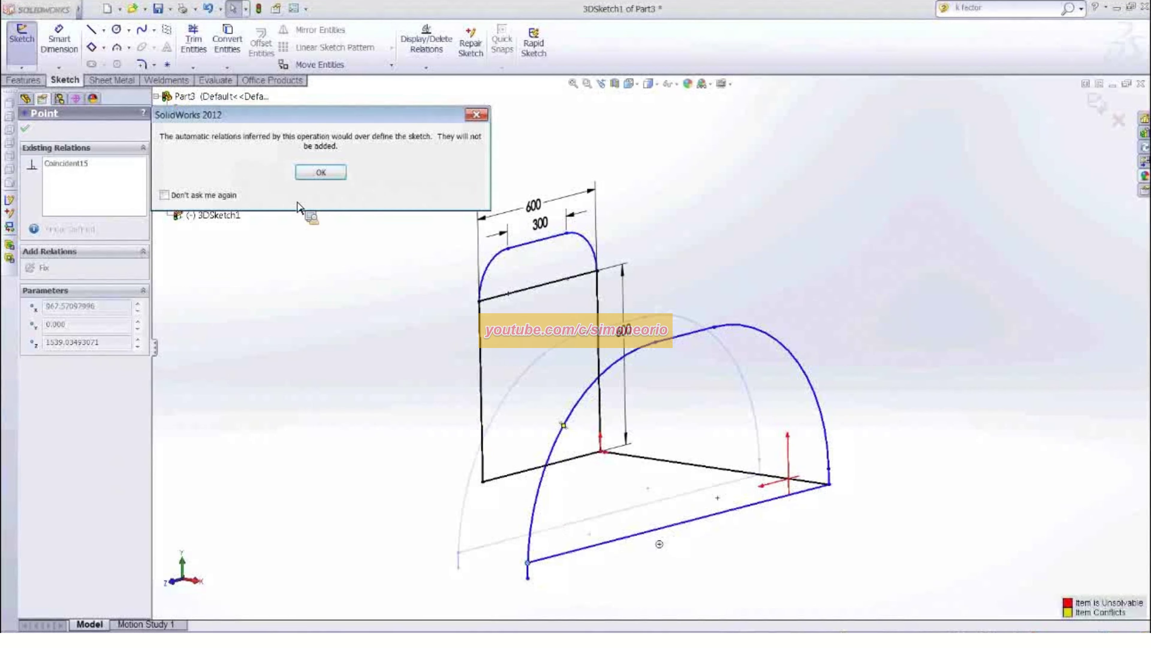
{"action": "left_click", "coordinate": [319, 174]}
{"action": "left_click", "coordinate": [208, 8]}
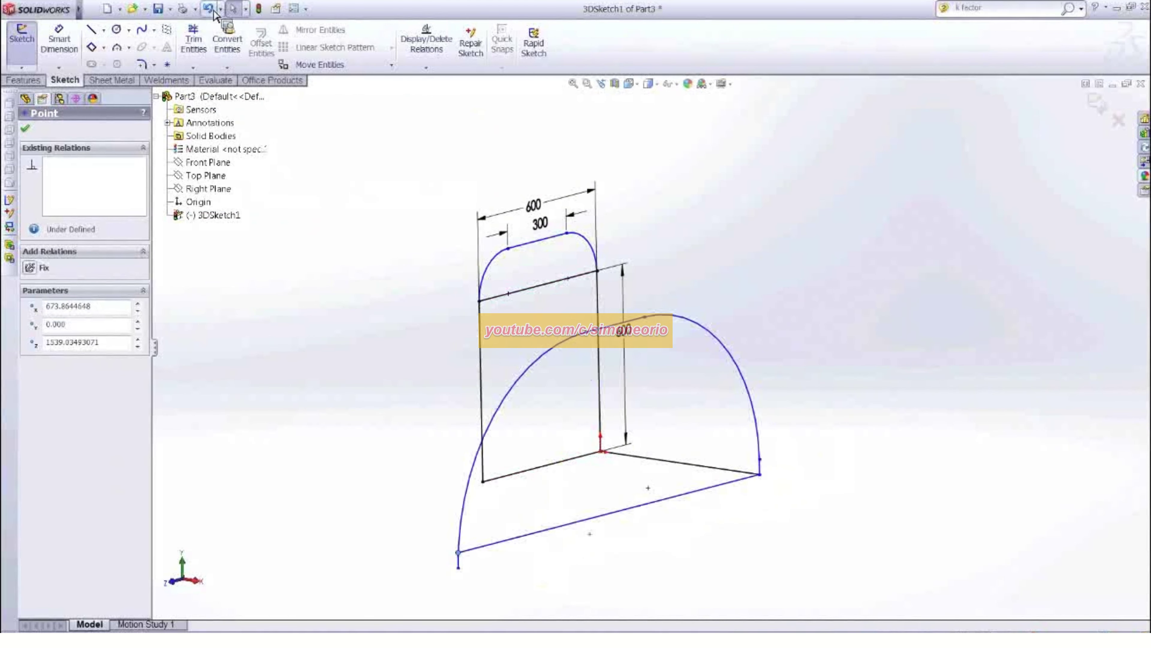
Delete the second profile's corner arcs and top line
{"action": "mouse_move", "coordinate": [379, 268]}
{"action": "middle_mouse_down"}
{"action": "mouse_move", "coordinate": [410, 339]}
{"action": "mouse_move", "coordinate": [391, 335]}
{"action": "mouse_move", "coordinate": [384, 370]}
{"action": "middle_mouse_up"}
{"action": "scroll", "coordinate": [384, 370], "scroll_direction": "up", "scroll_amount": 1}
{"action": "scroll", "coordinate": [658, 365], "scroll_direction": "down", "scroll_amount": 1}
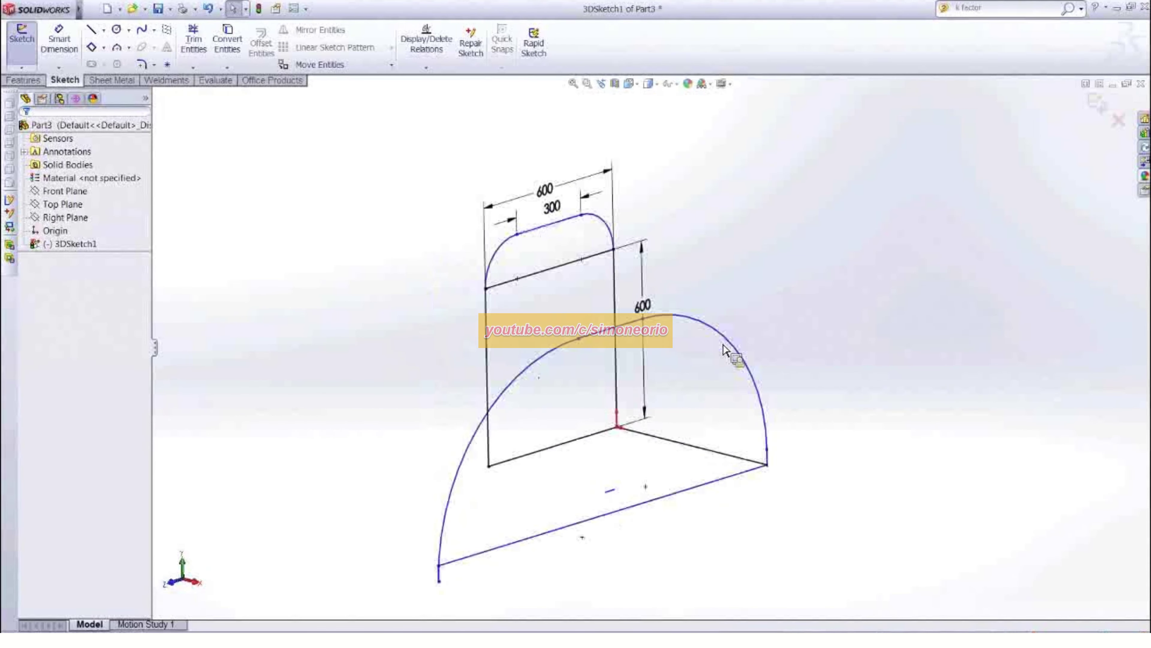
{"action": "left_click", "coordinate": [712, 329]}
{"action": "key", "text": "Delete"}
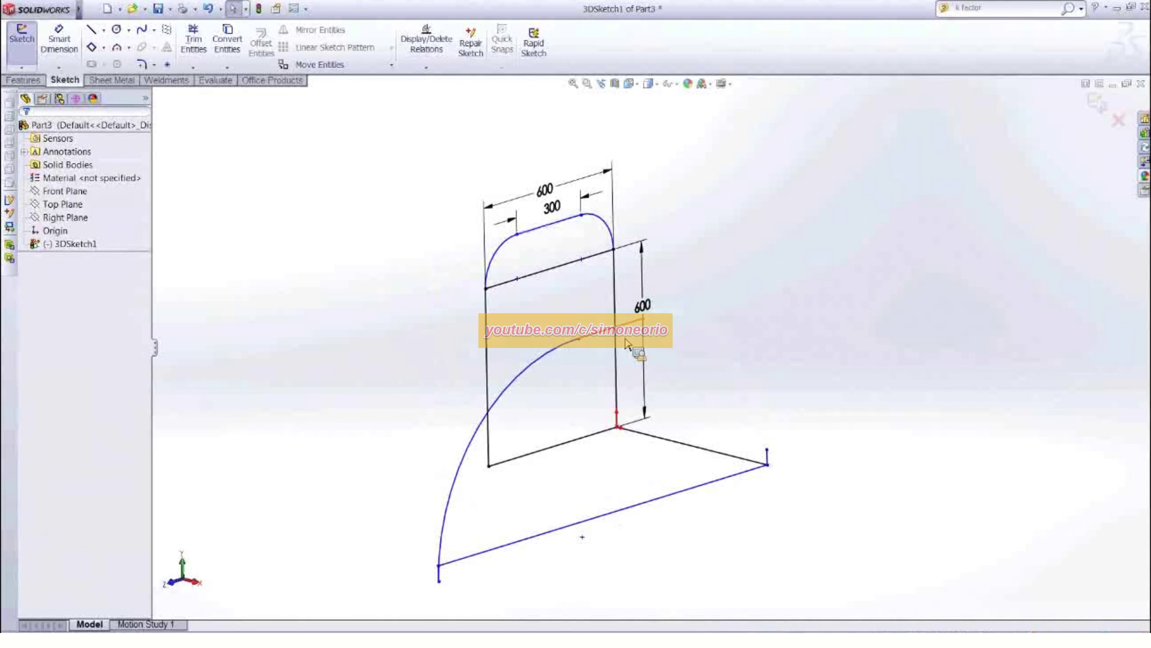
{"action": "left_click", "coordinate": [626, 339]}
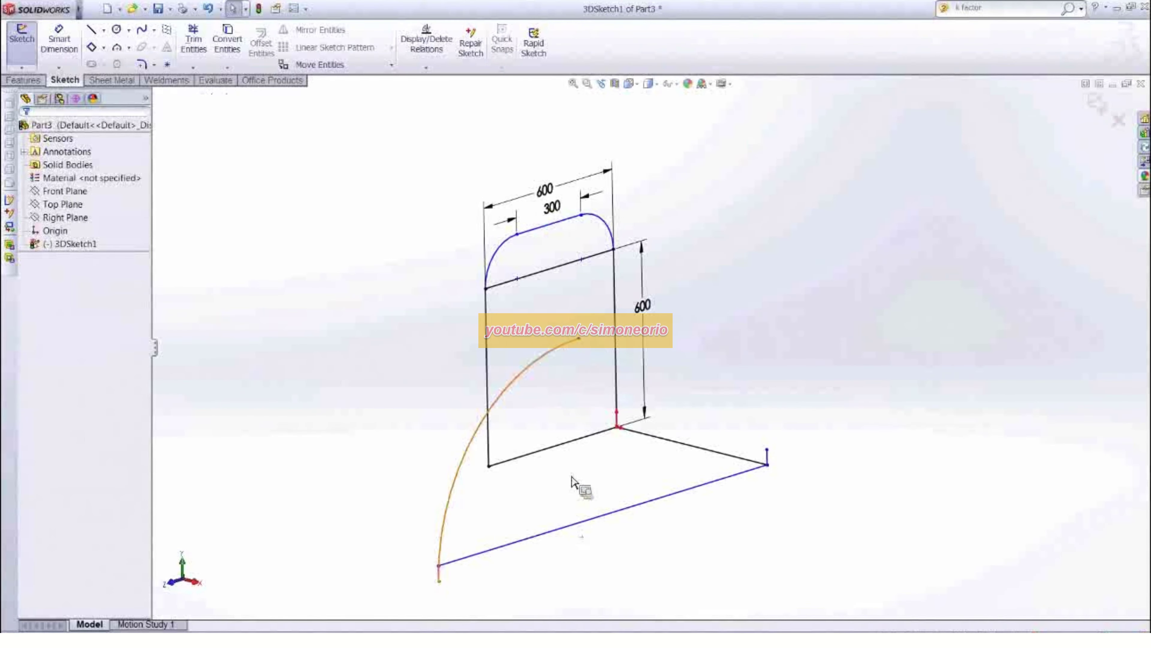
{"action": "key", "text": "Delete"}
Delete the second profile's remaining side and bottom lines, together with the X line and the first profile's bottom line
{"action": "left_click_drag", "start_coordinate": [375, 416], "coordinate": [891, 513]}
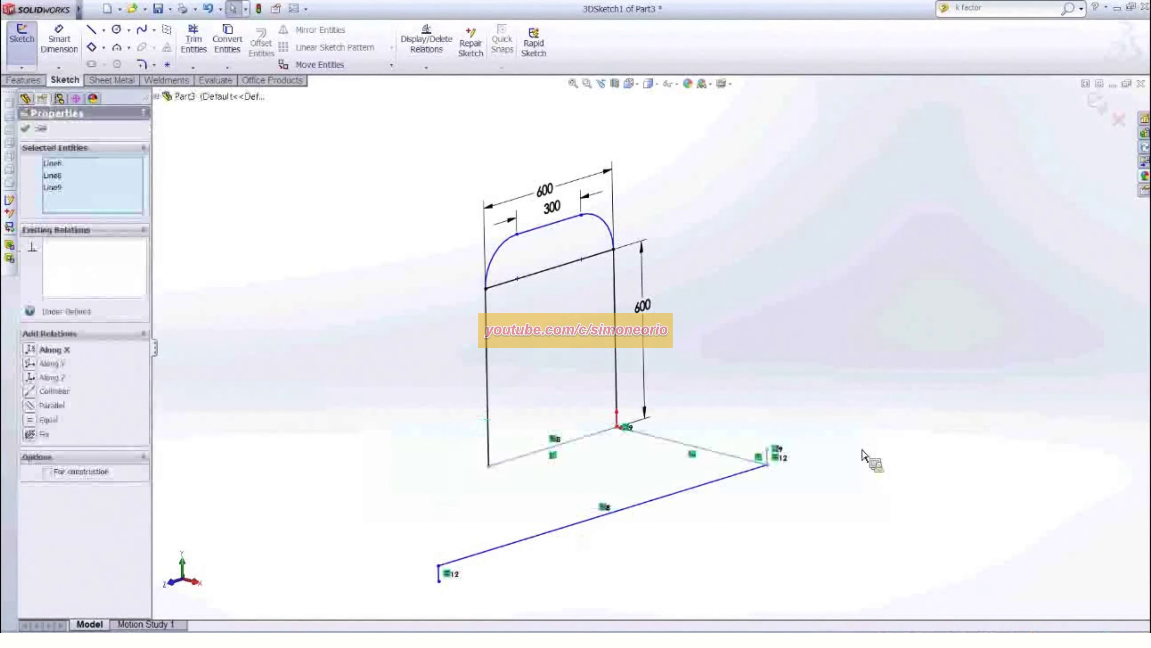
{"action": "key", "text": "Delete"}
{"action": "left_click", "coordinate": [656, 512]}
{"action": "key", "text": "Delete"}
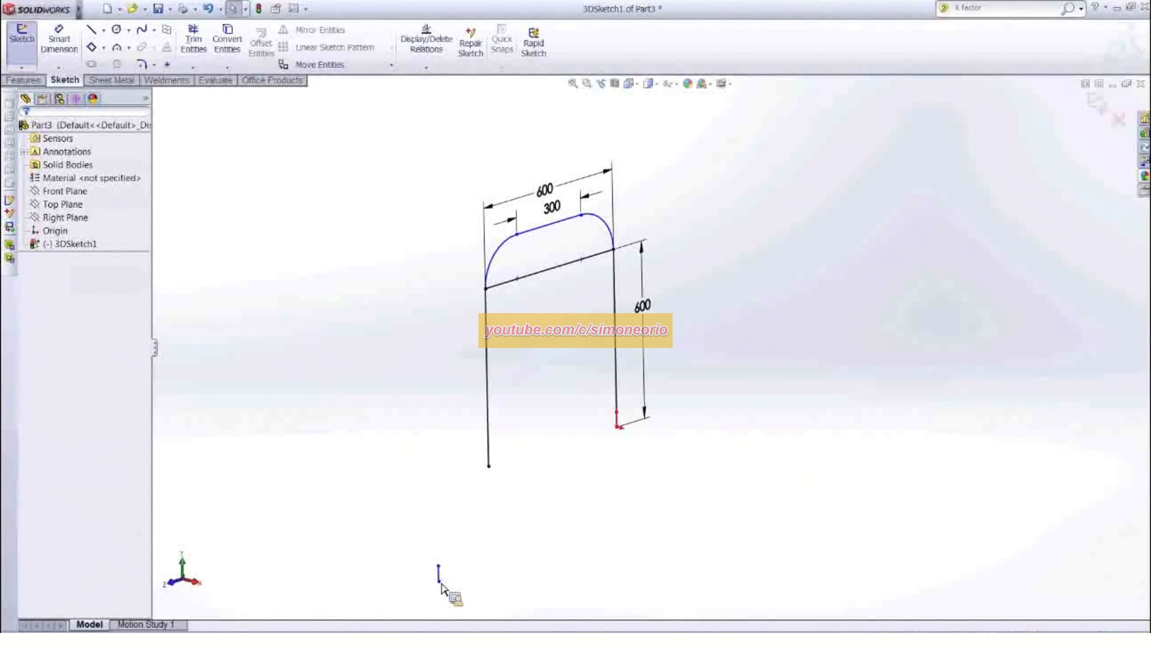
{"action": "left_click", "coordinate": [439, 575]}
{"action": "key", "text": "Delete"}
Redraw the first profile's bottom line from its open side's lower end to the origin
{"action": "left_click", "coordinate": [91, 30]}
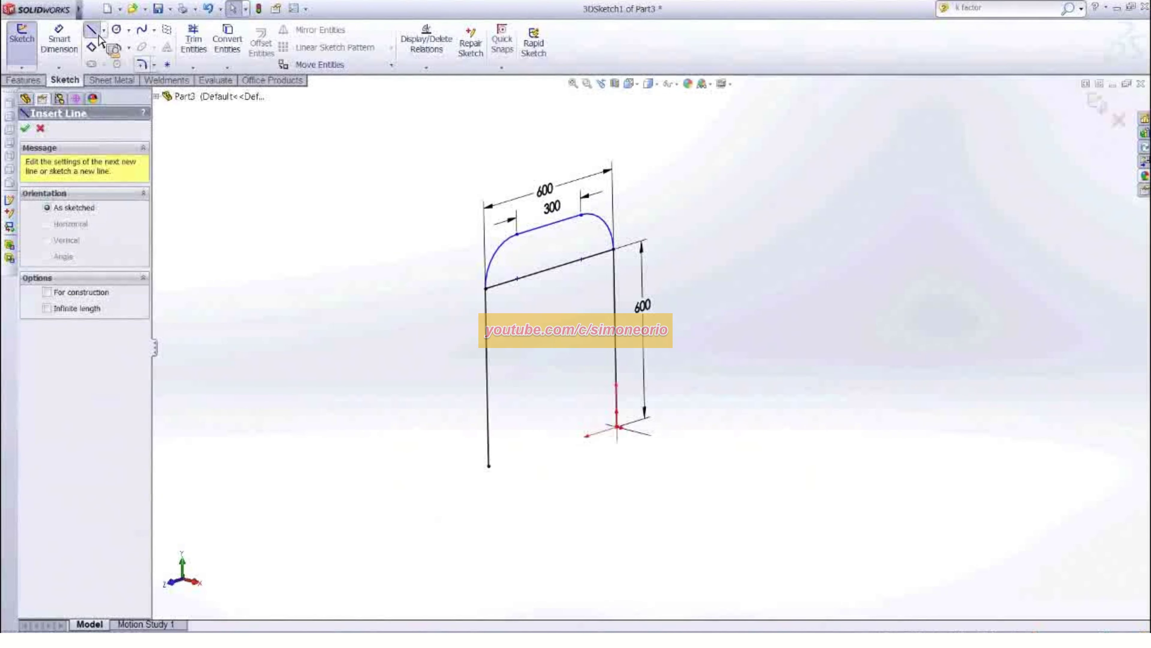
{"action": "mouse_move", "coordinate": [488, 465]}
{"action": "left_mouse_down"}
{"action": "mouse_move", "coordinate": [630, 412]}
{"action": "mouse_move", "coordinate": [625, 436]}
{"action": "mouse_move", "coordinate": [618, 428]}
{"action": "left_mouse_up"}
{"action": "key", "text": "Escape"}
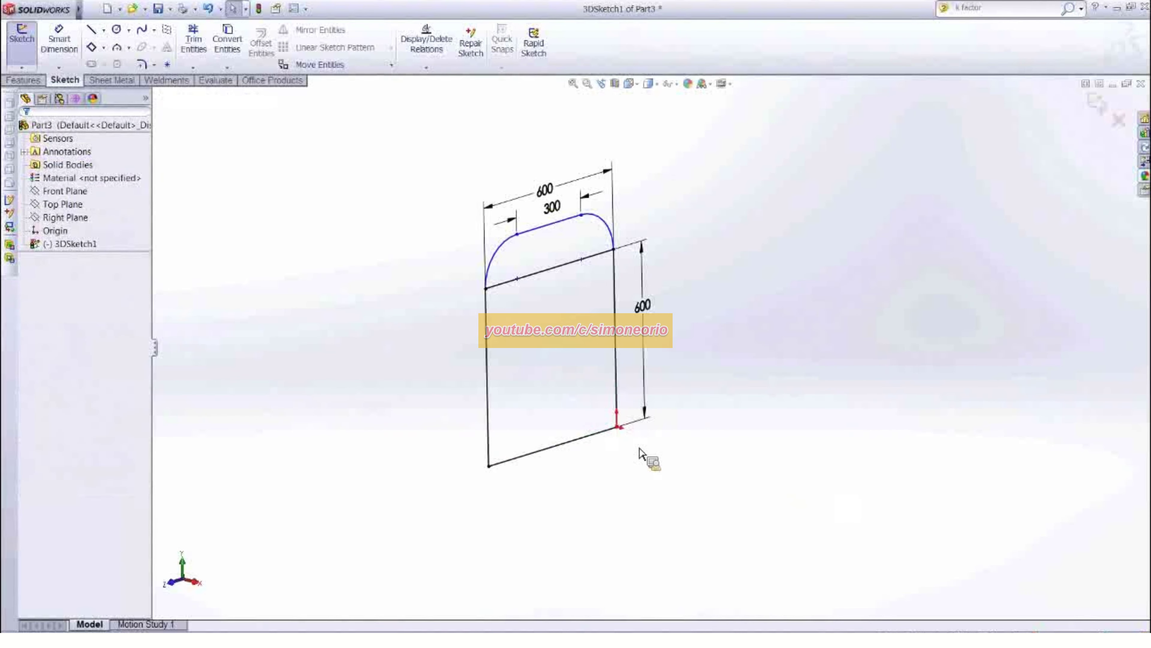
Draw a line about 985 mm long in the X direction and attach its start point to the origin
{"action": "key", "text": "l"}
{"action": "left_click", "coordinate": [623, 435]}
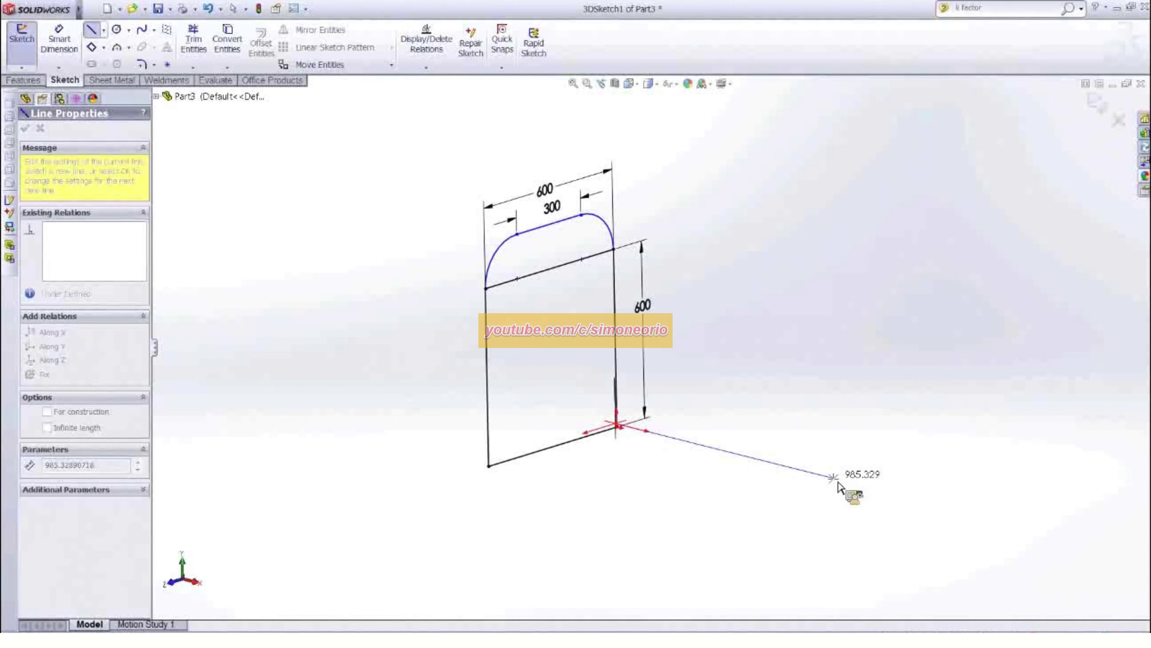
{"action": "left_click", "coordinate": [835, 479]}
{"action": "key", "text": "Escape"}
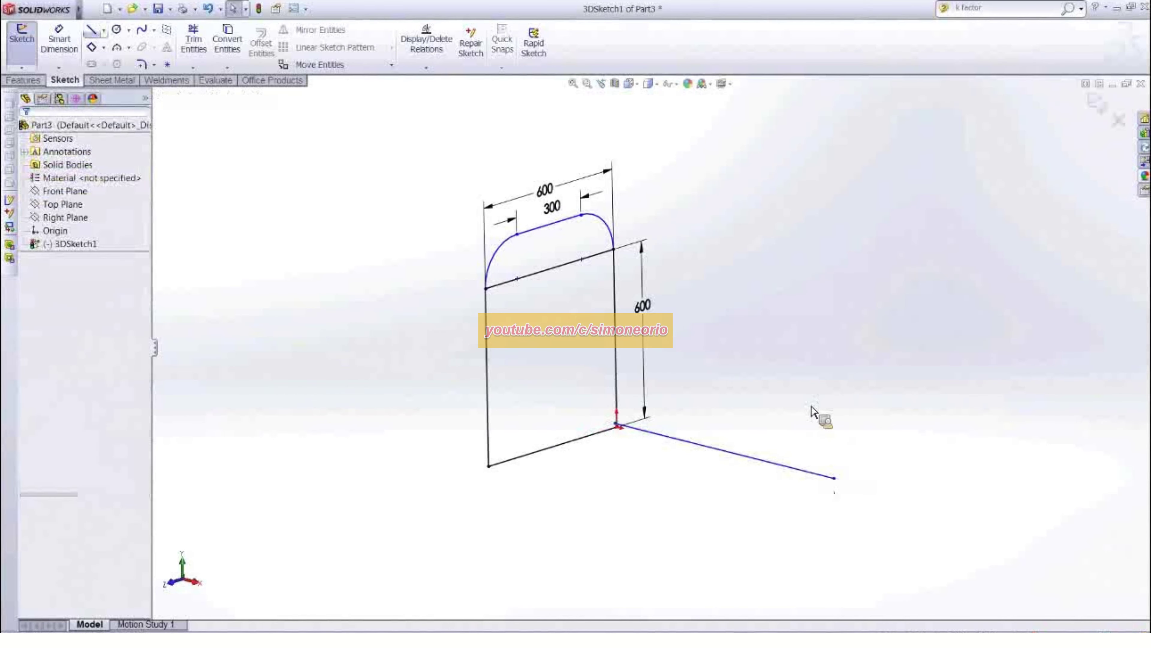
{"action": "left_click", "coordinate": [620, 431]}
{"action": "left_click", "coordinate": [627, 460]}
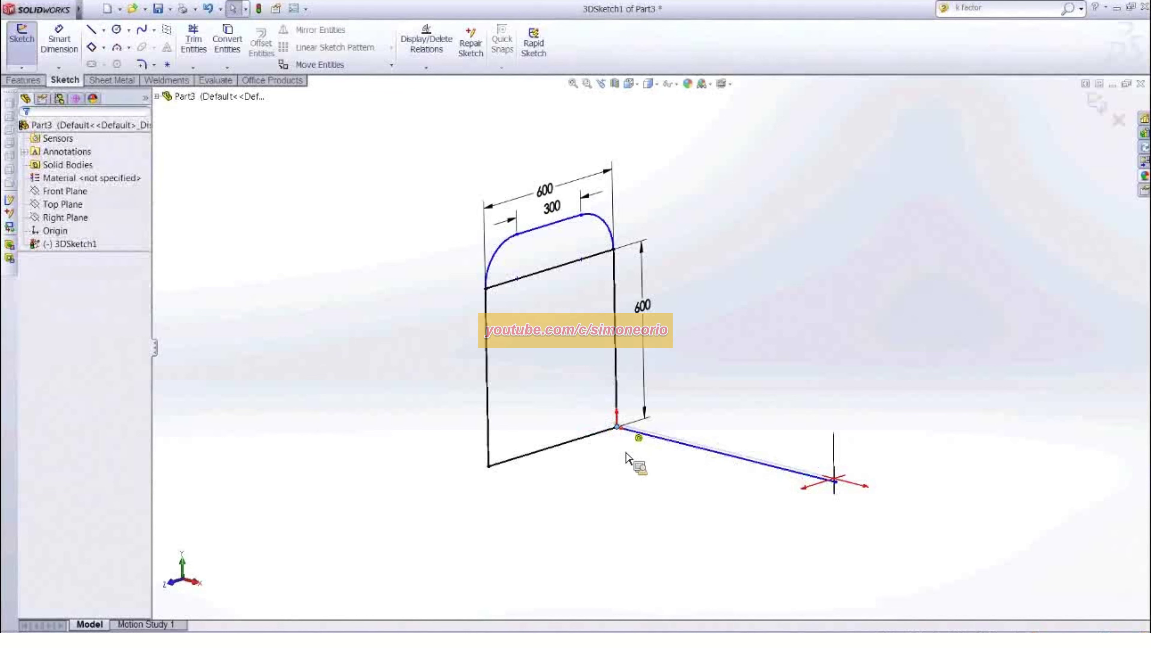
Dimension the X-direction line from the origin and set its length to 400 mm
{"action": "left_click", "coordinate": [64, 42]}
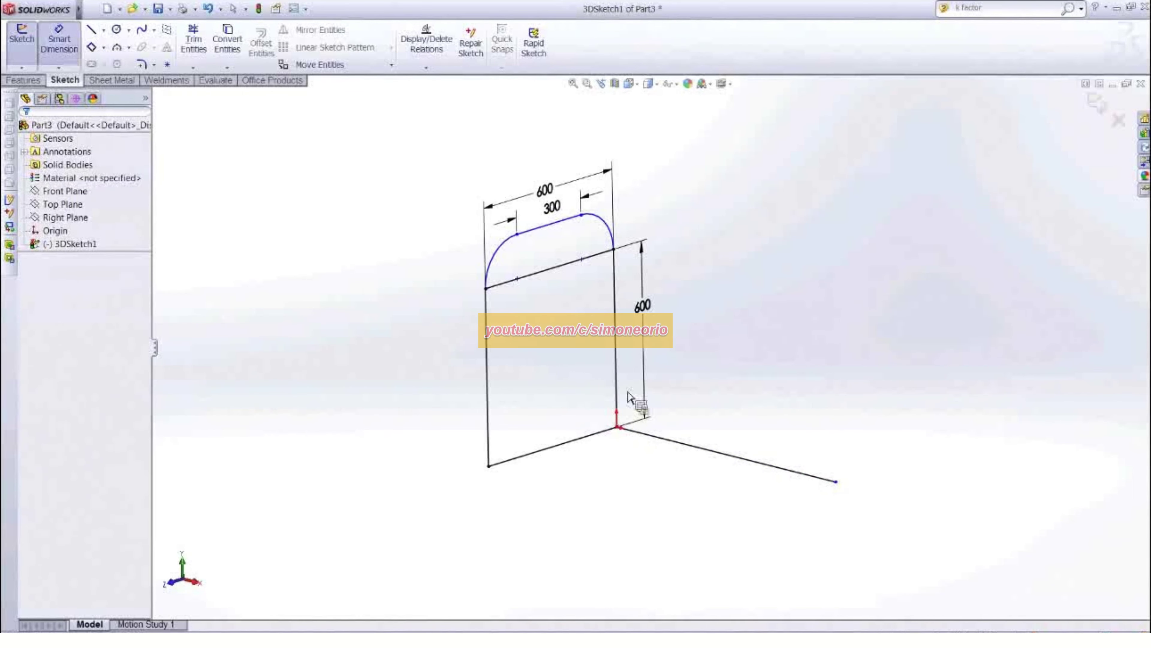
{"action": "left_click", "coordinate": [705, 460]}
{"action": "left_click", "coordinate": [719, 502]}
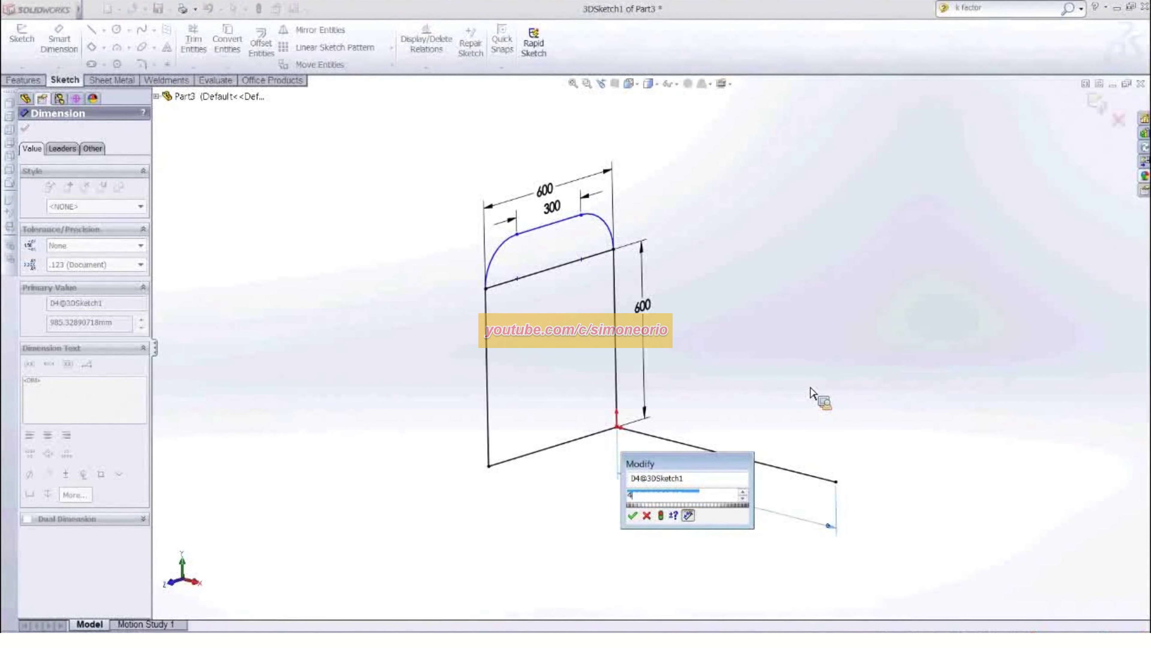
{"action": "key", "text": "Return"}
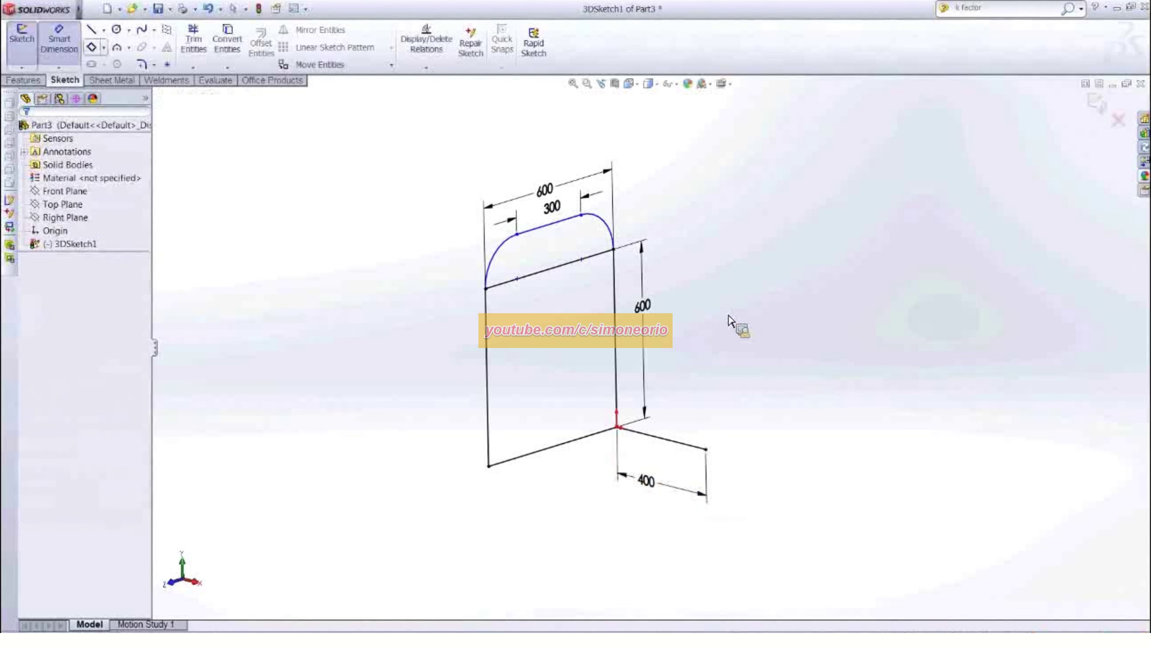
Draw a line about 397 mm long in the X direction from the upper end of the vertical side above the origin
{"action": "left_click", "coordinate": [82, 6]}
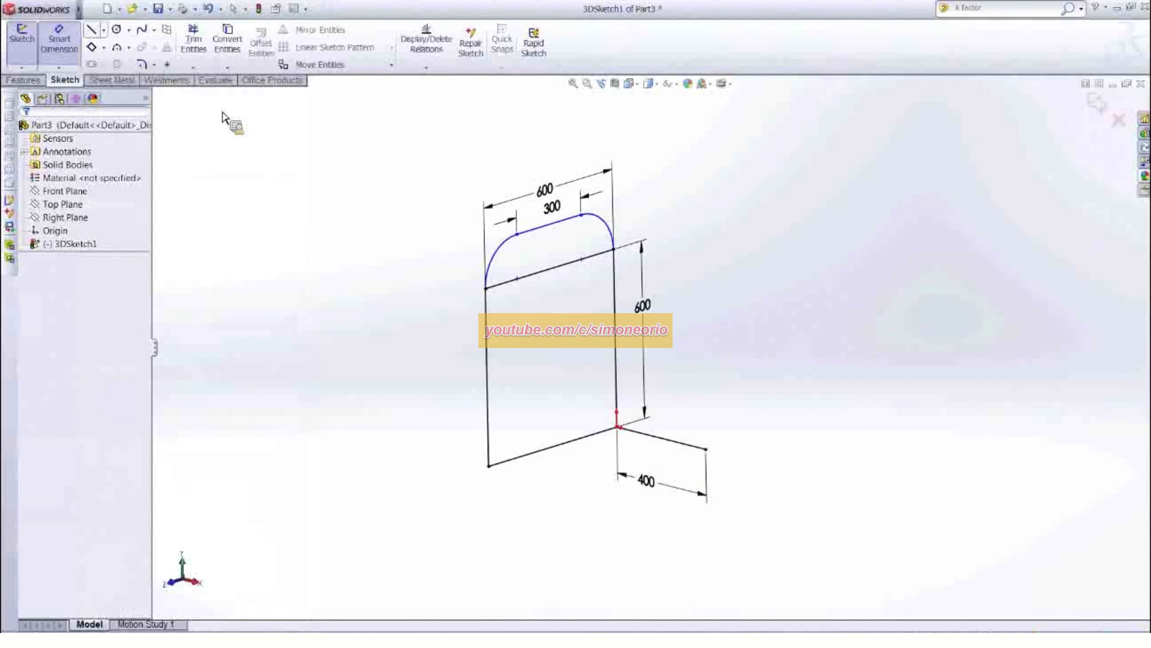
{"action": "left_click", "coordinate": [93, 31]}
{"action": "left_click", "coordinate": [613, 249]}
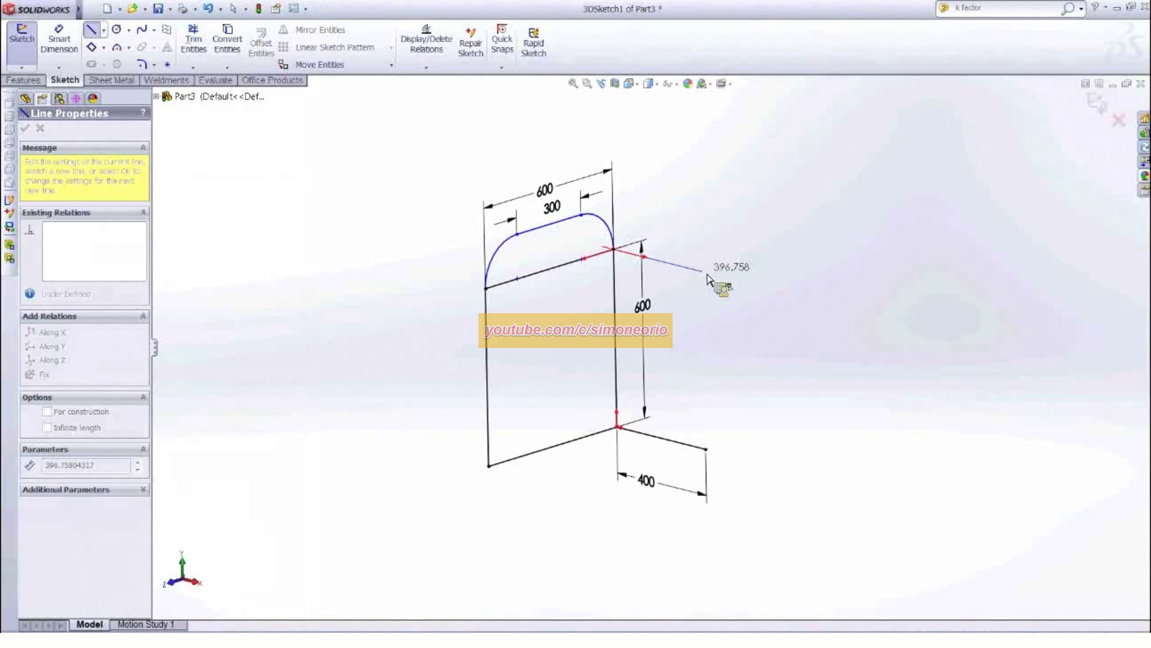
{"action": "double_click", "coordinate": [701, 271]}
{"action": "key", "text": "Escape"}
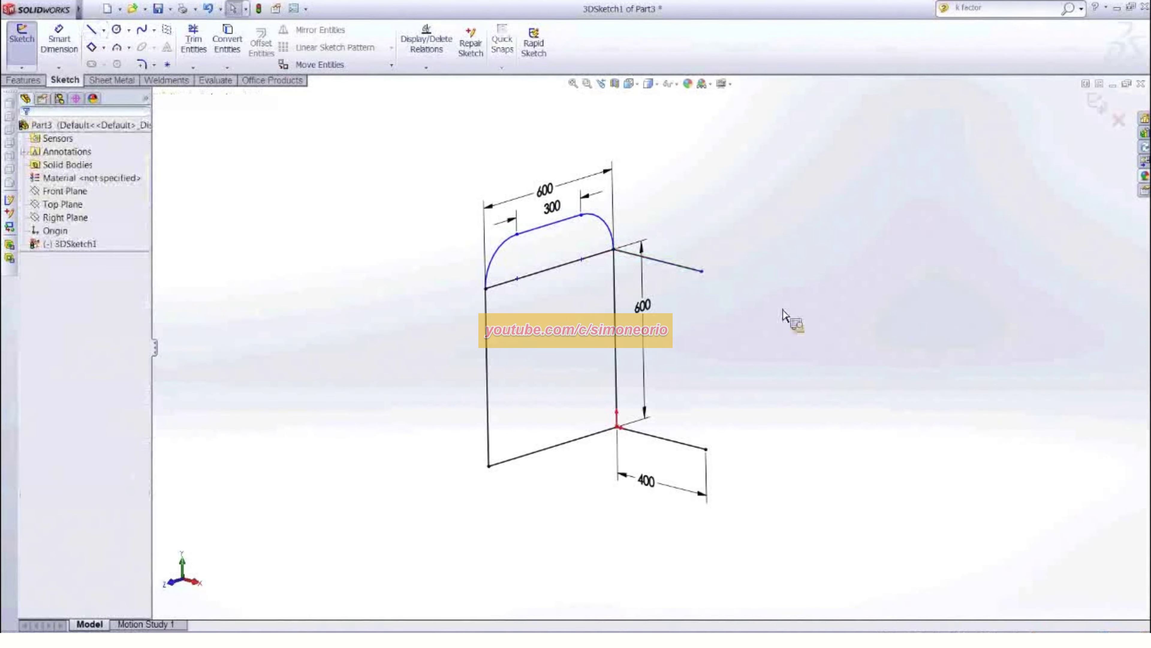
Draw a line about 426 mm long in the X direction from the profile's bottom corner opposite the origin
{"action": "key", "text": "l"}
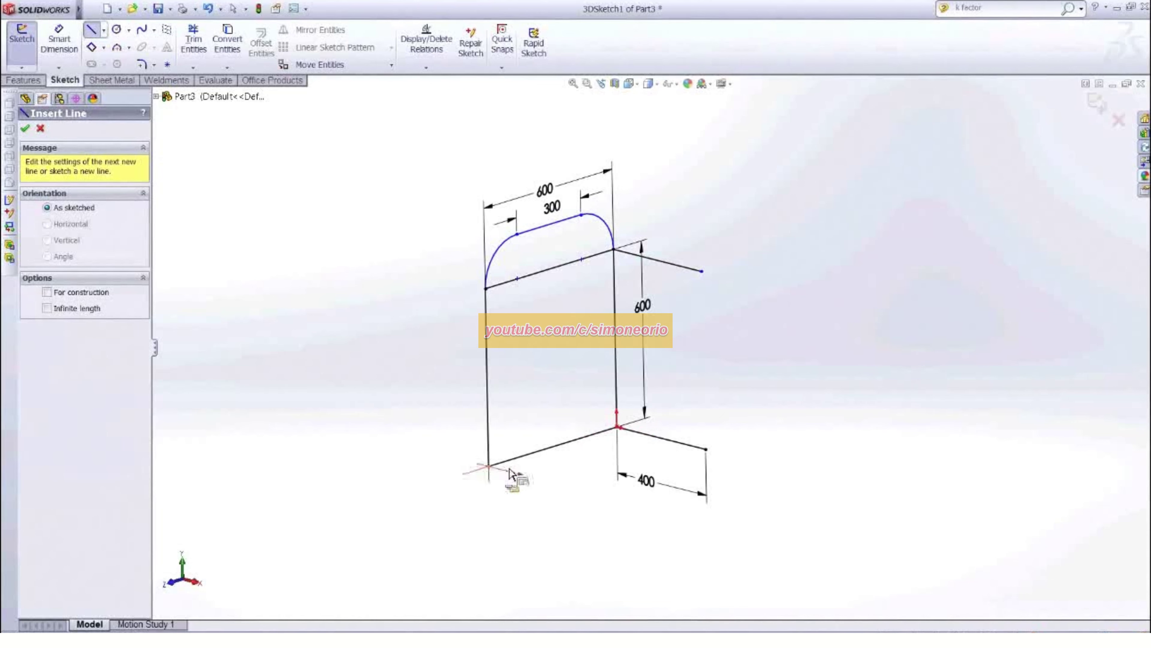
{"action": "left_click", "coordinate": [490, 467]}
{"action": "double_click", "coordinate": [606, 500]}
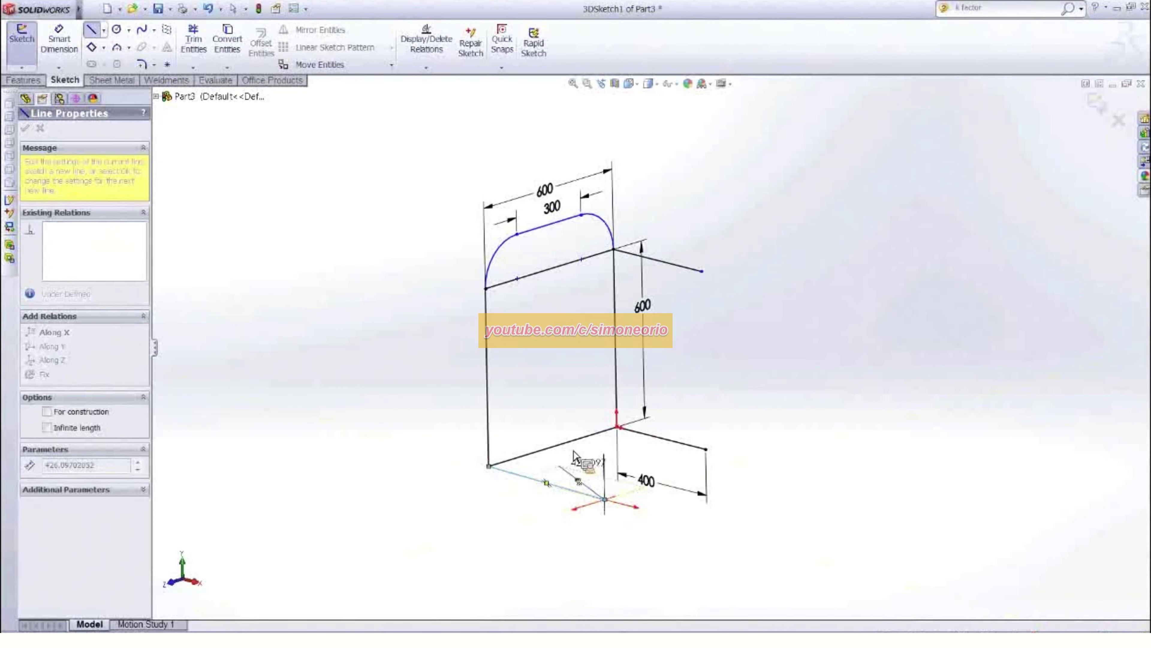
{"action": "key", "text": "Escape"}
Draw a line about 474 mm long in the X direction from partway up the vertical side opposite the origin
{"action": "key", "text": "Return"}
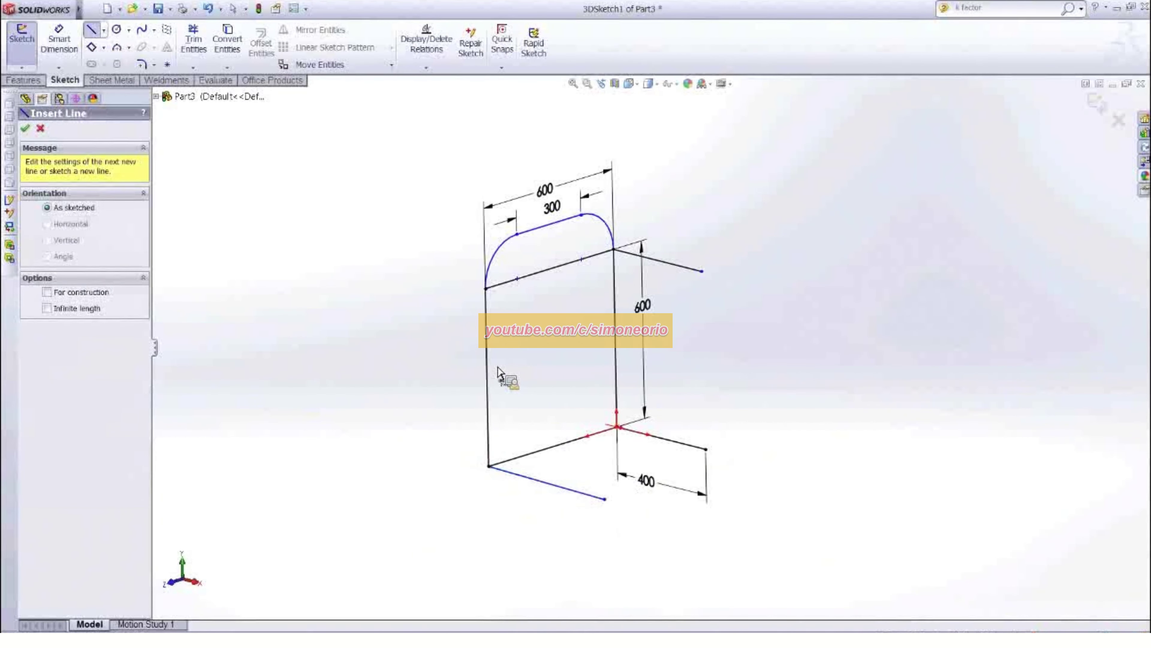
{"action": "left_click", "coordinate": [486, 359]}
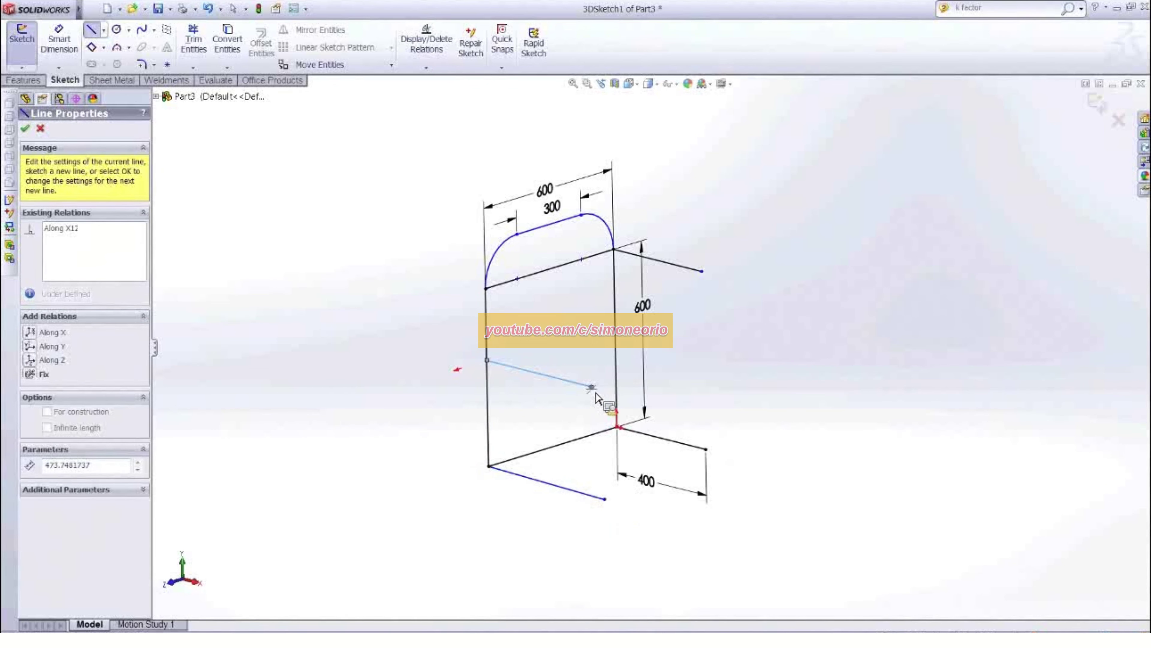
{"action": "double_click", "coordinate": [593, 387]}
{"action": "key", "text": "Escape"}
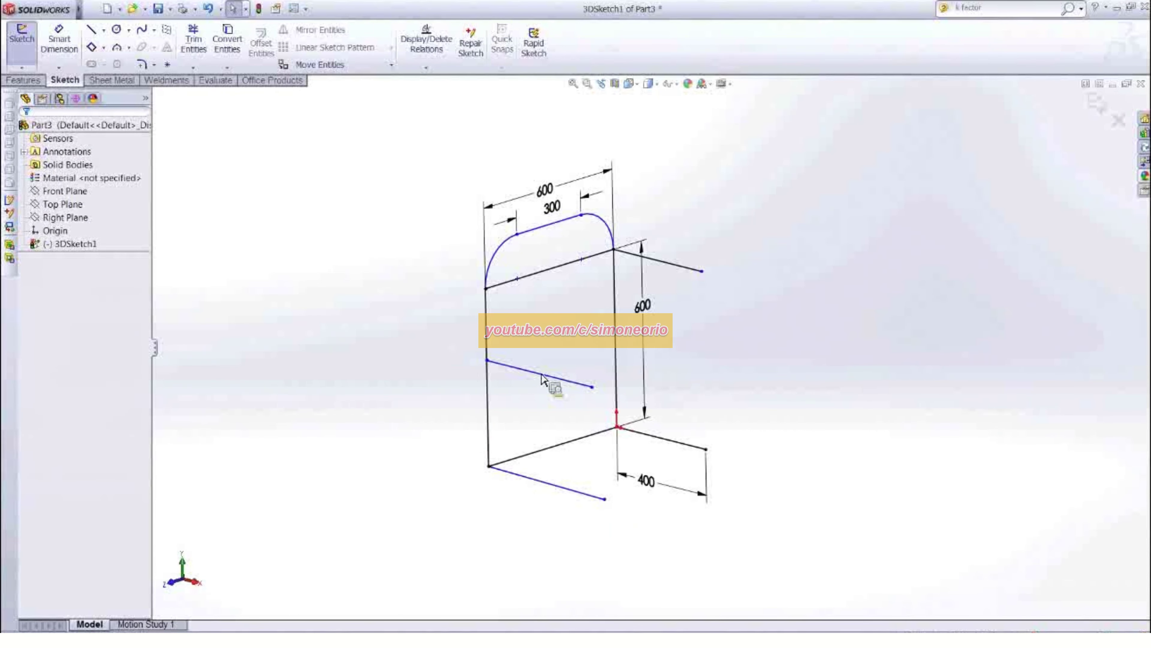
Make the four X-direction lines equal in length
{"action": "left_click", "coordinate": [560, 484], "text": "ctrl"}
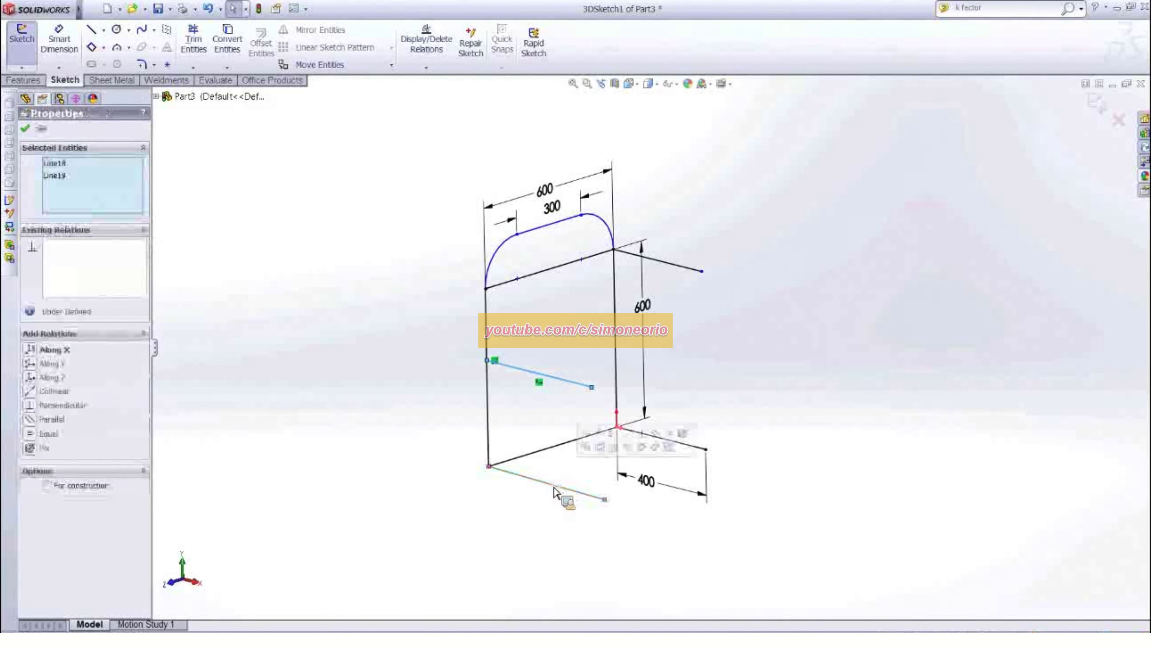
{"action": "left_click", "coordinate": [667, 439], "text": "ctrl"}
{"action": "left_click", "coordinate": [657, 260], "text": "ctrl"}
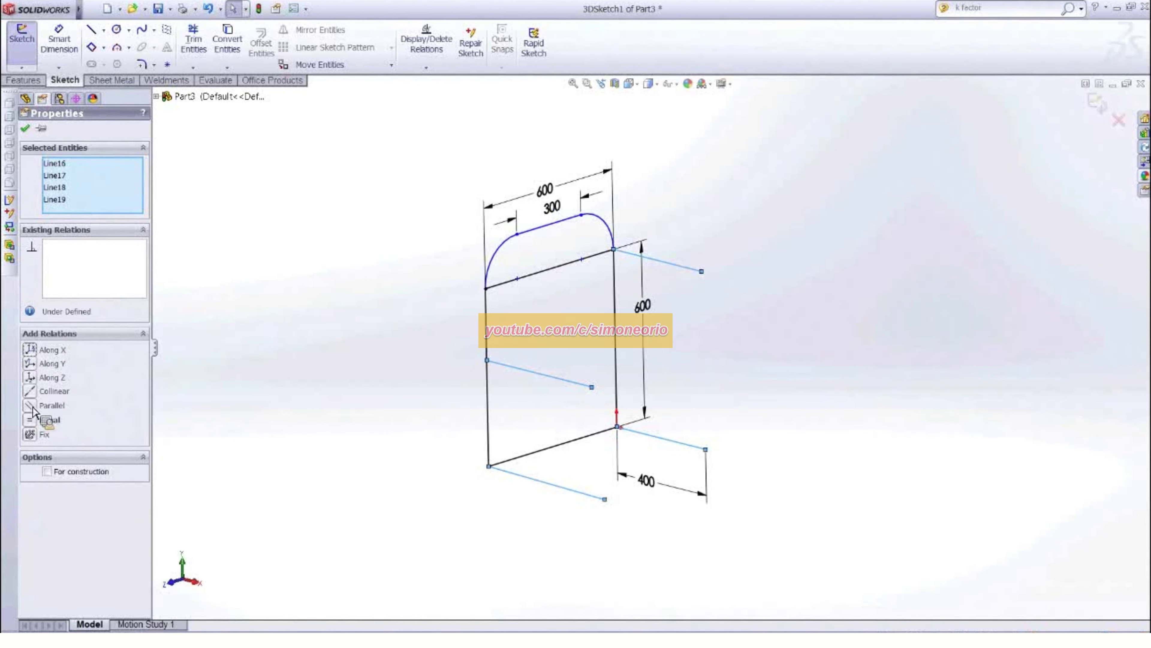
{"action": "left_click", "coordinate": [34, 421]}
{"action": "left_click", "coordinate": [301, 348]}
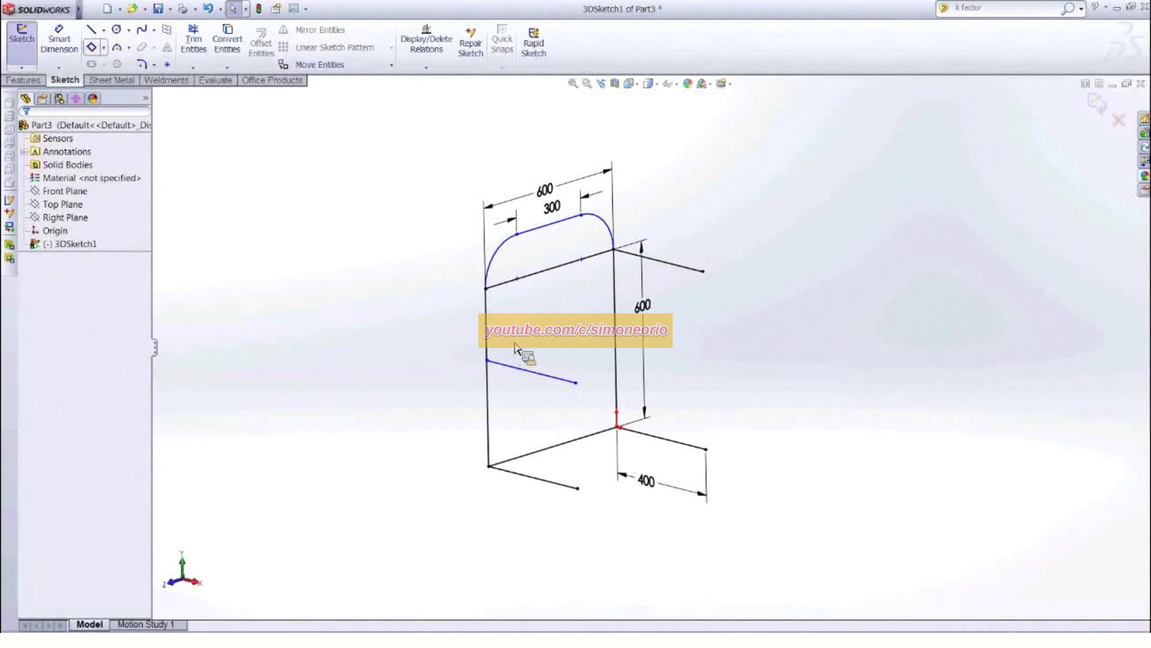
Dimension the height between the profile's upper corner opposite the origin and the middle X-direction line, setting it to 300 mm
{"action": "left_click", "coordinate": [484, 289]}
{"action": "left_click", "coordinate": [679, 333]}
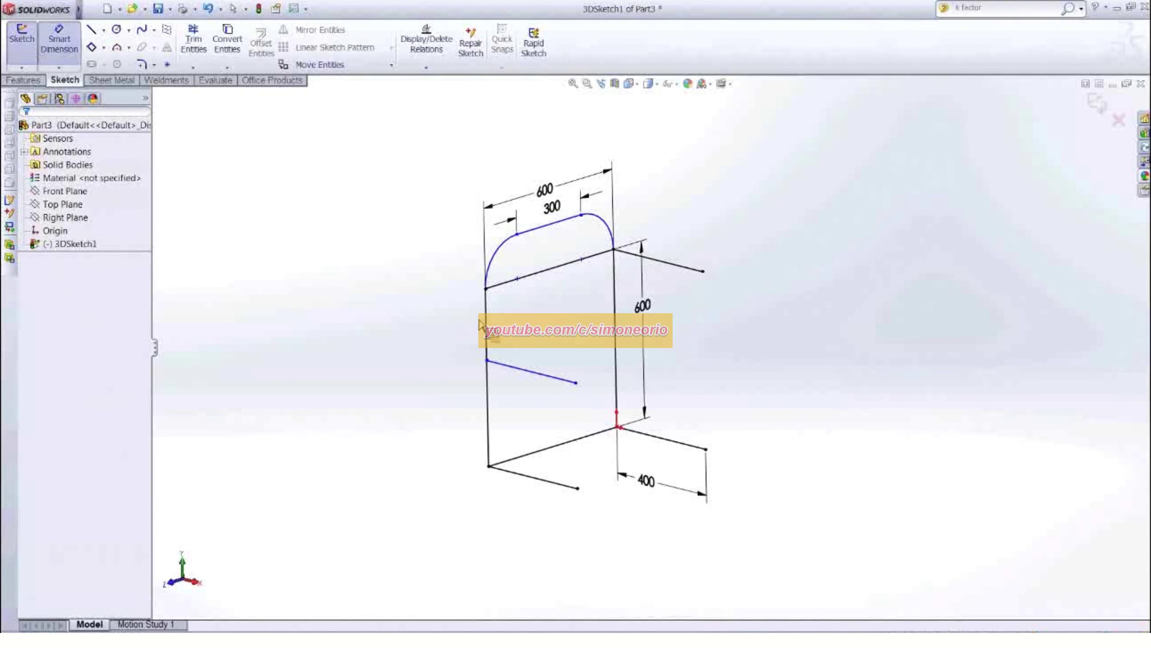
{"action": "left_click", "coordinate": [485, 288]}
{"action": "left_click", "coordinate": [515, 367]}
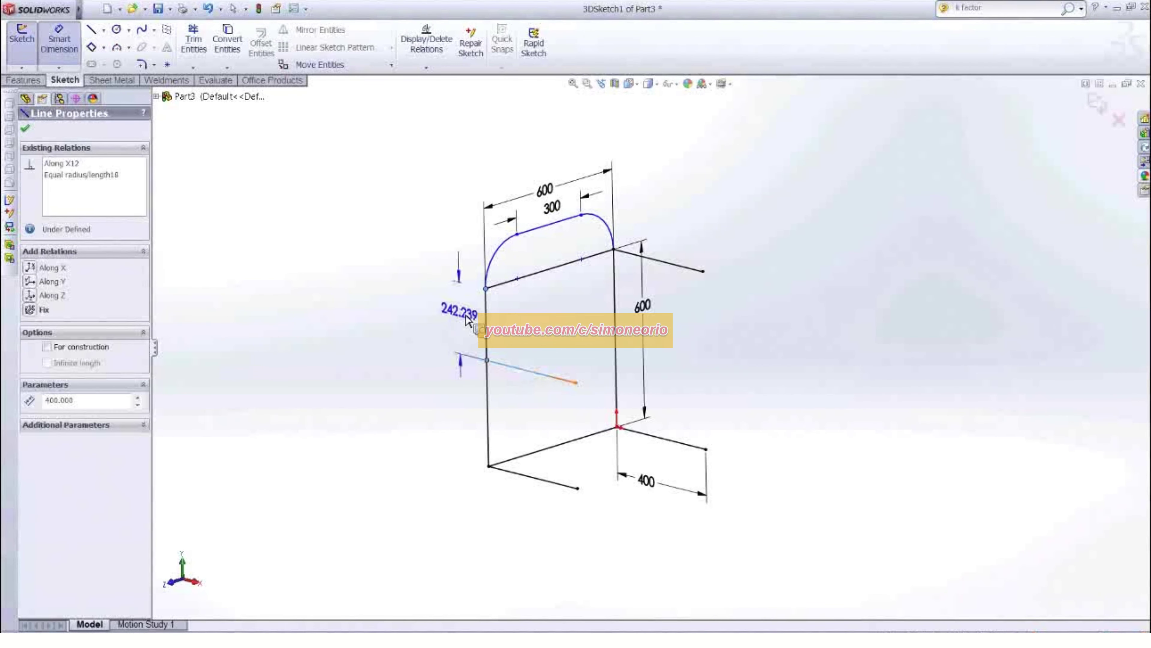
{"action": "left_click", "coordinate": [447, 320]}
{"action": "type", "text": "3"}
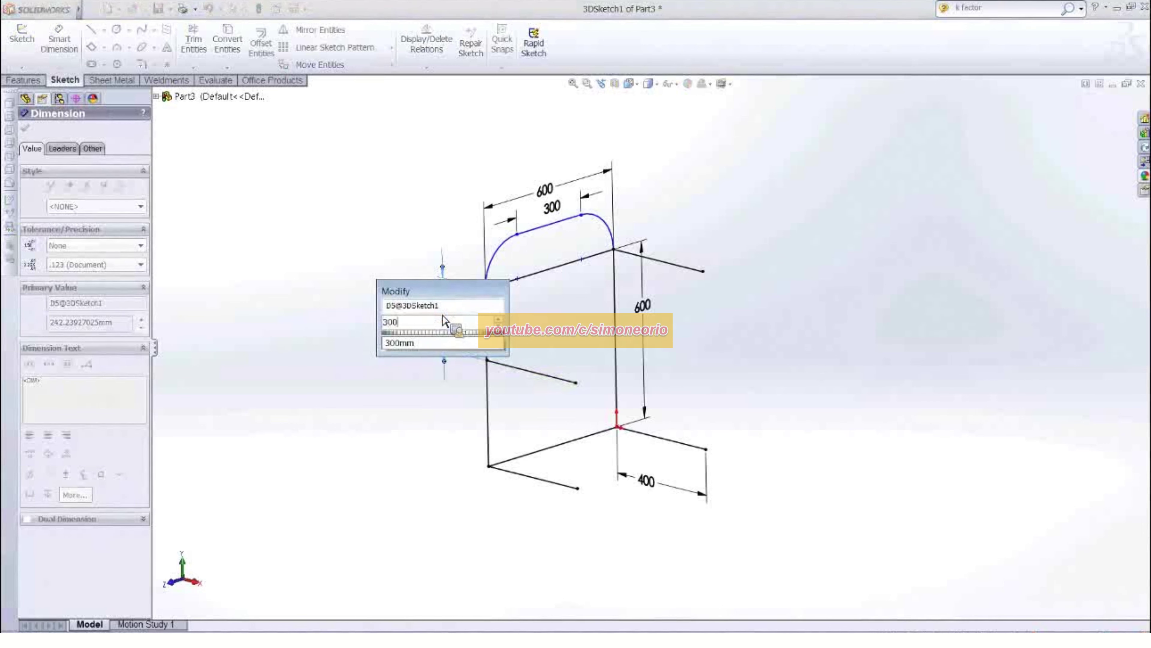
{"action": "type", "text": "00"}
{"action": "key", "text": "Return"}
{"action": "key", "text": "Escape"}
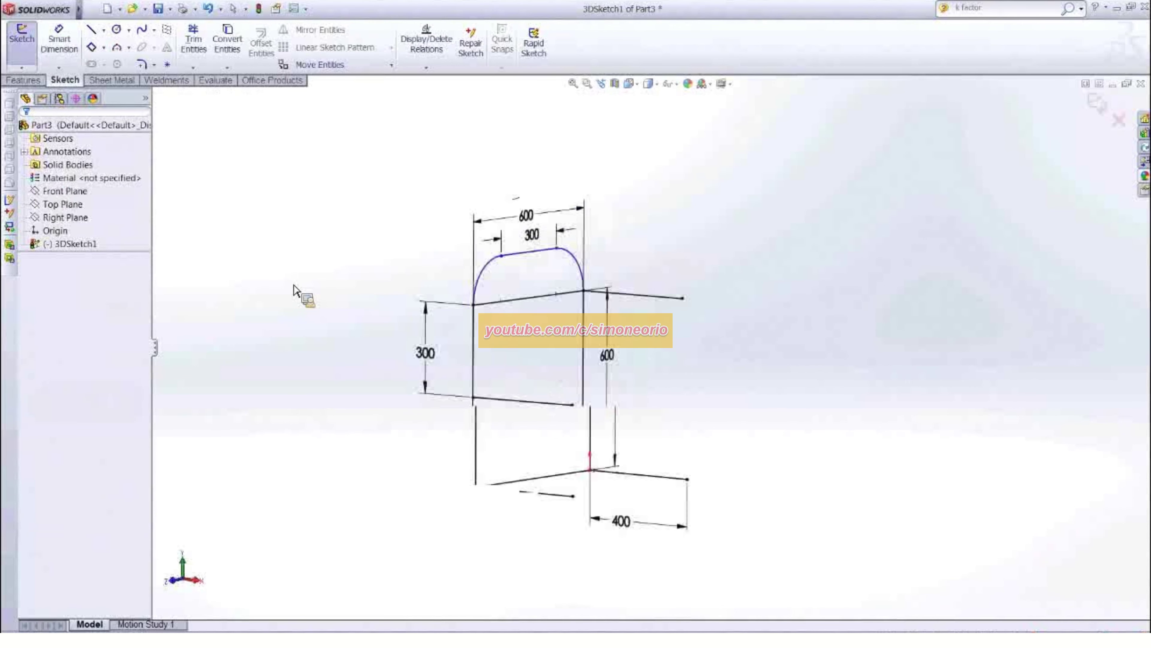
Exit the 3D sketch
{"action": "mouse_move", "coordinate": [294, 286]}
{"action": "middle_mouse_down"}
{"action": "mouse_move", "coordinate": [329, 257]}
{"action": "mouse_move", "coordinate": [337, 265]}
{"action": "mouse_move", "coordinate": [317, 274]}
{"action": "middle_mouse_up"}
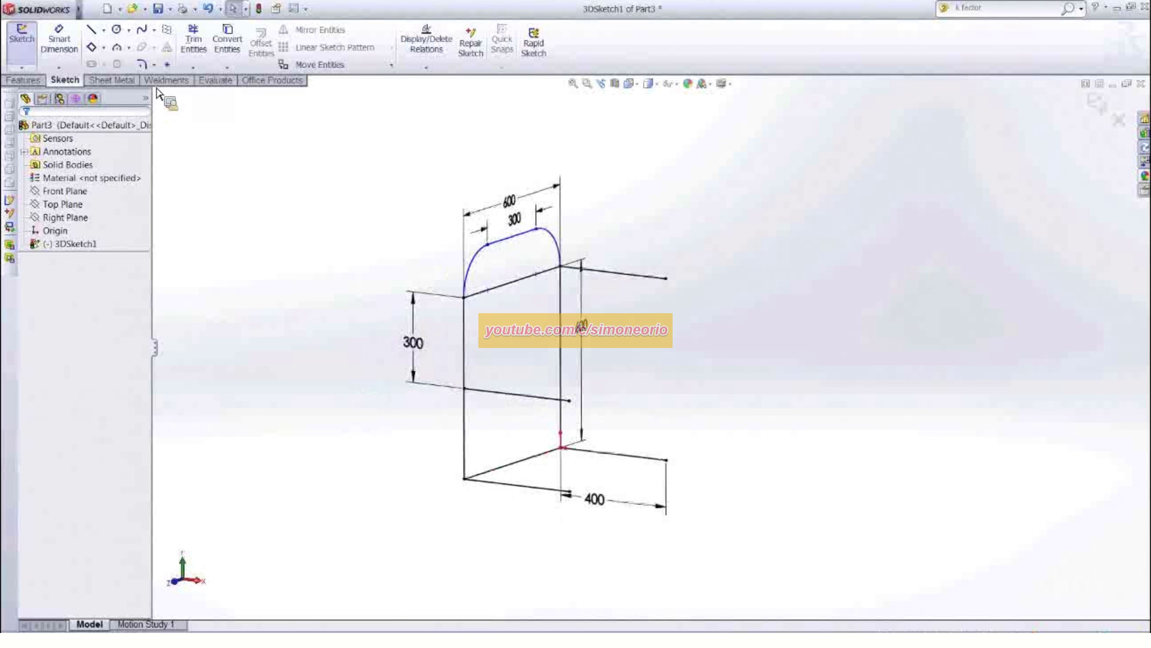
{"action": "left_click", "coordinate": [37, 84]}
{"action": "mouse_move", "coordinate": [337, 259]}
{"action": "middle_mouse_down"}
{"action": "mouse_move", "coordinate": [350, 257]}
{"action": "mouse_move", "coordinate": [280, 247]}
{"action": "mouse_move", "coordinate": [342, 259]}
{"action": "middle_mouse_up"}
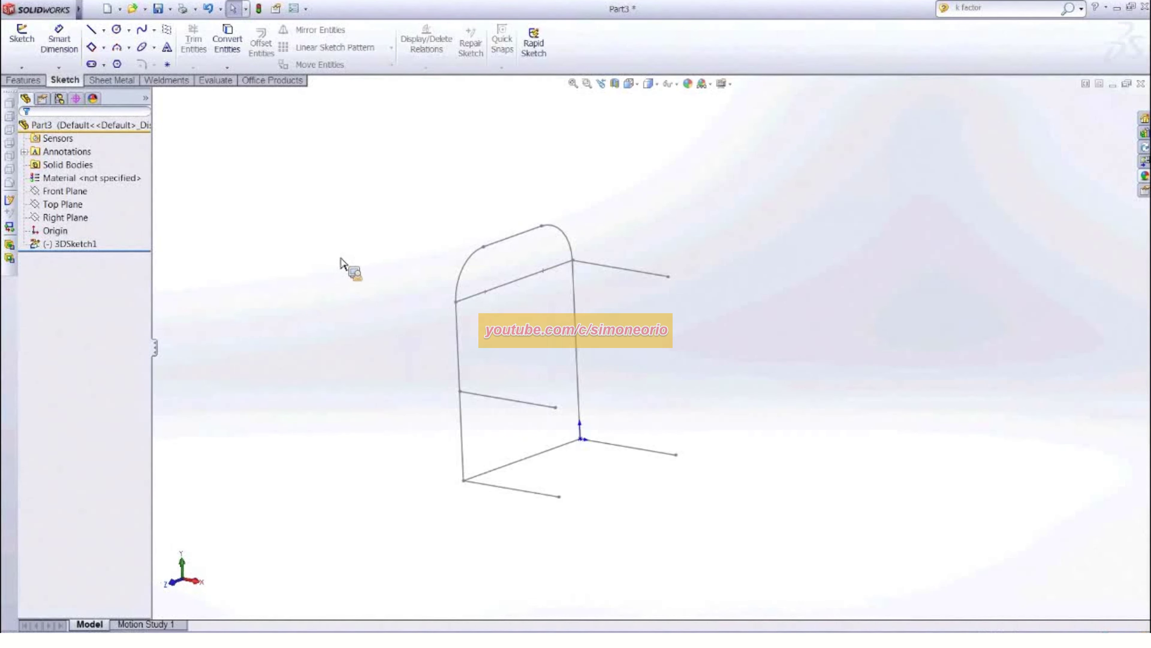
{"action": "mouse_move", "coordinate": [539, 360]}
{"action": "middle_mouse_down"}
{"action": "mouse_move", "coordinate": [560, 353]}
{"action": "mouse_move", "coordinate": [538, 343]}
{"action": "middle_mouse_up"}
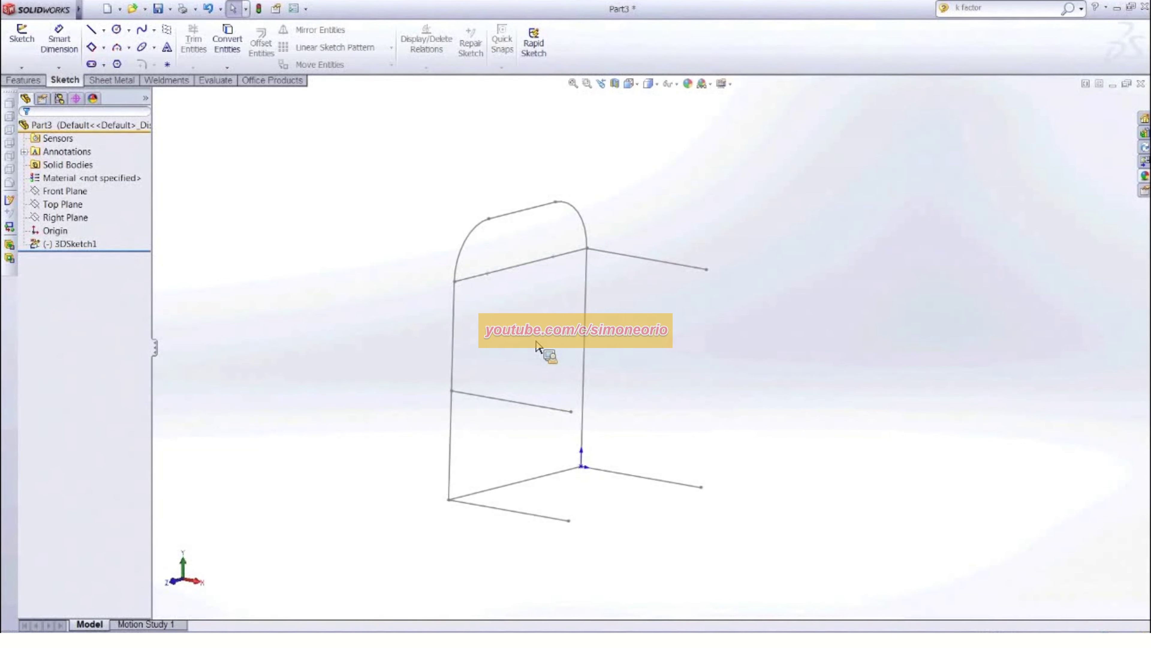
{"action": "middle_click_drag", "start_coordinate": [375, 250], "coordinate": [418, 293]}
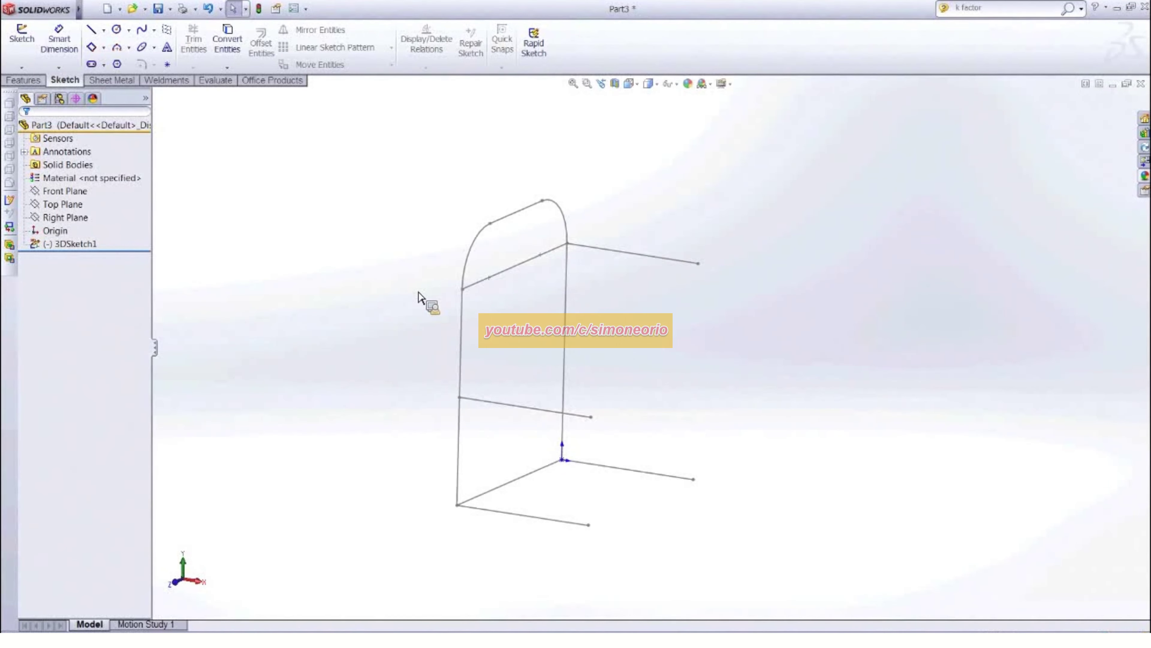
{"action": "mouse_move", "coordinate": [827, 339]}
{"action": "middle_mouse_down"}
{"action": "mouse_move", "coordinate": [801, 324]}
{"action": "mouse_move", "coordinate": [822, 337]}
{"action": "middle_mouse_up"}
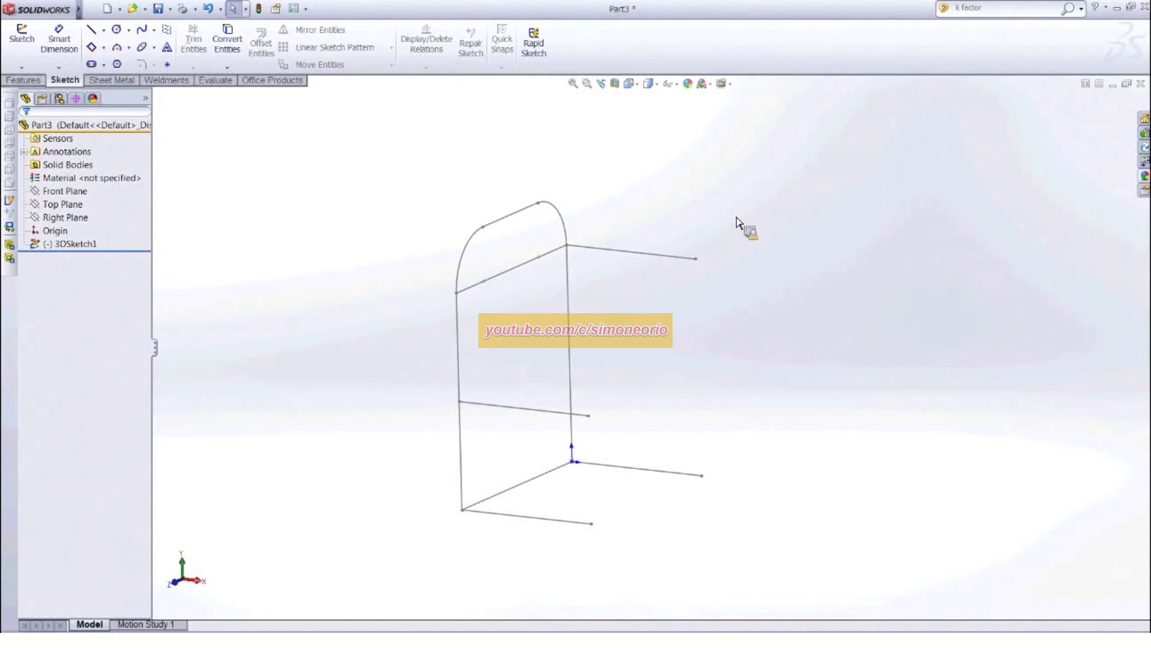
Hide the Weldments command set and show it again
{"action": "left_click", "coordinate": [167, 80]}
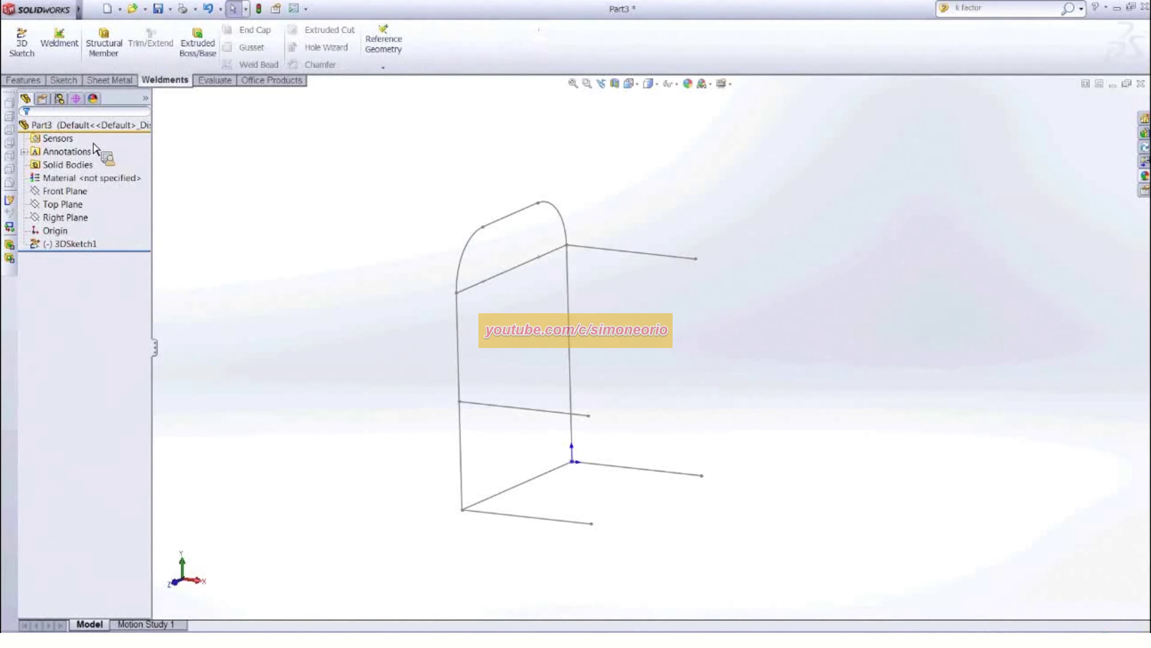
{"action": "middle_click_drag", "start_coordinate": [429, 277], "coordinate": [428, 264]}
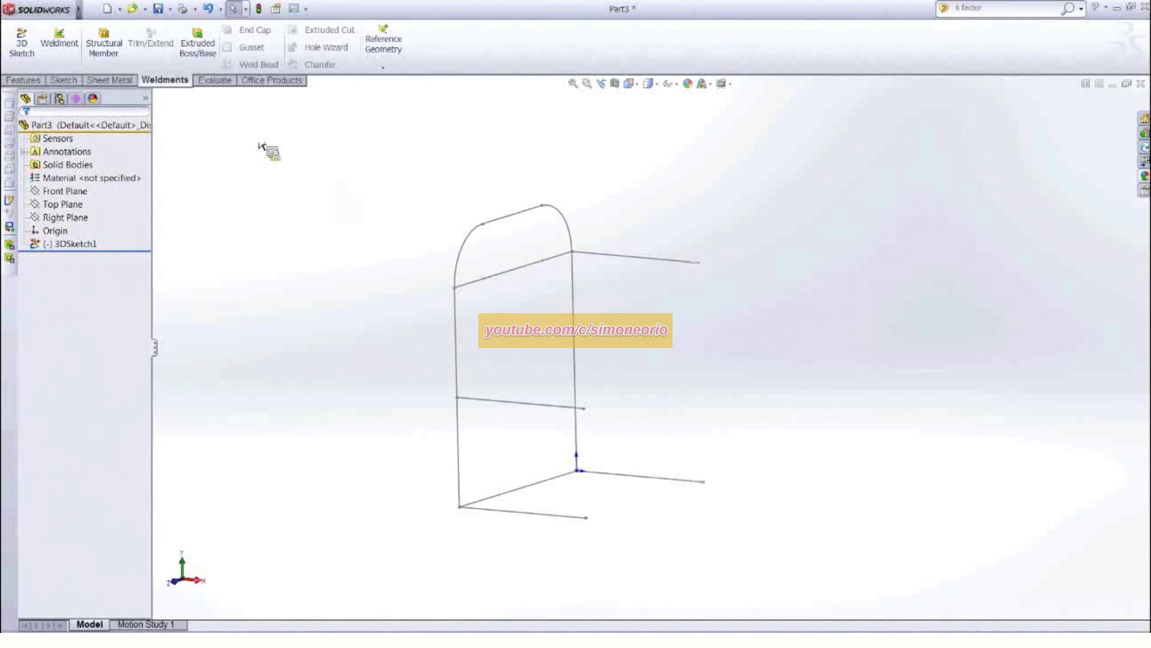
{"action": "right_click", "coordinate": [186, 84]}
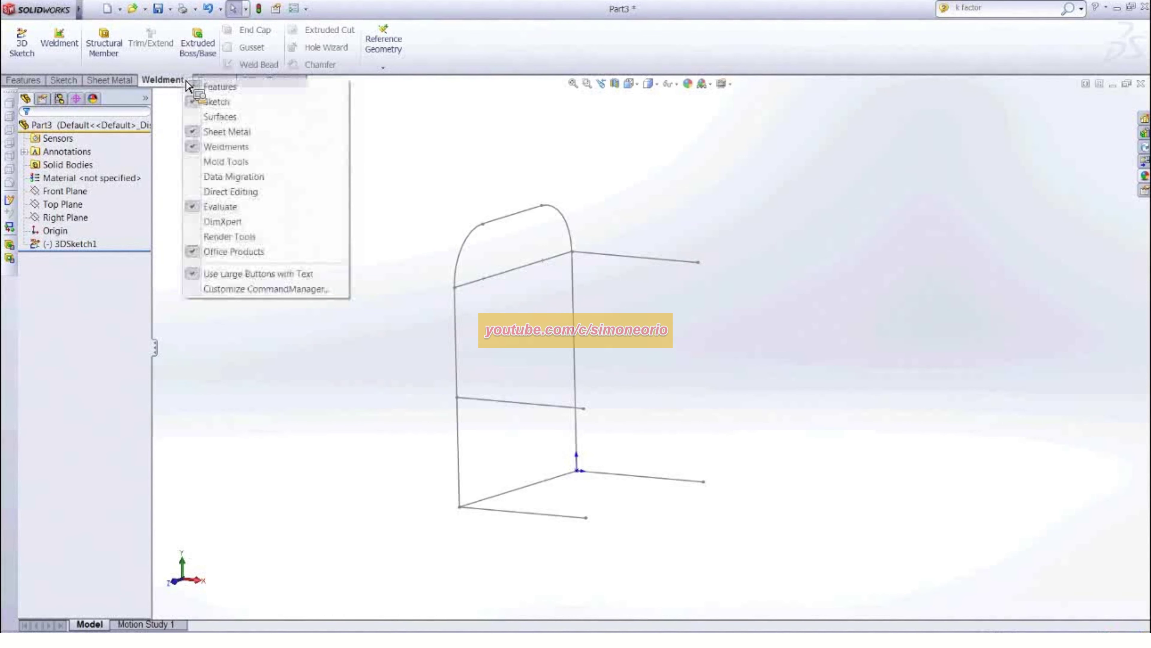
{"action": "left_click", "coordinate": [227, 147]}
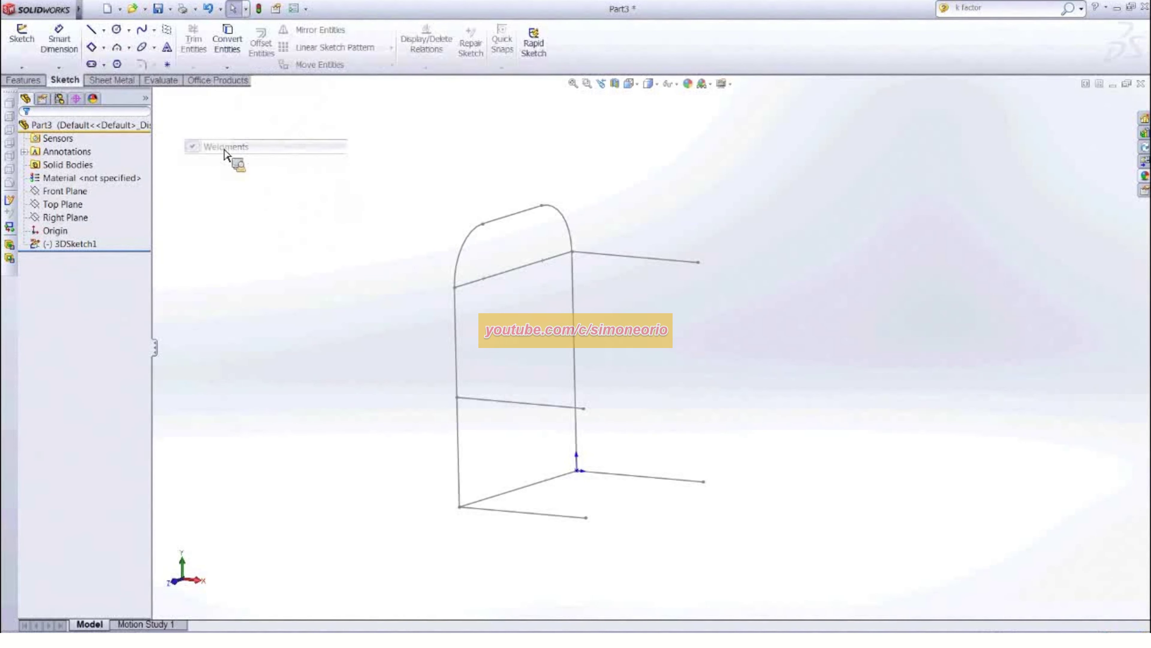
{"action": "right_click", "coordinate": [197, 82]}
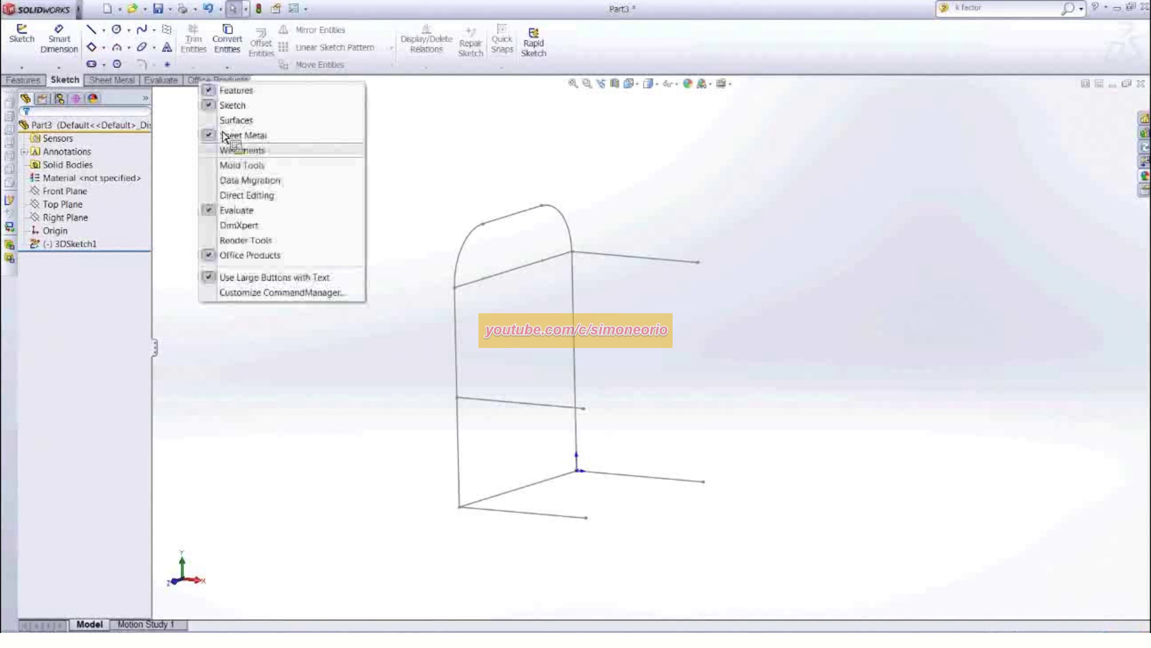
{"action": "left_click", "coordinate": [238, 153]}
Start a Structural Member with the iso standard, square tube type and 20 x 20 x 2 size
{"action": "left_click", "coordinate": [184, 80]}
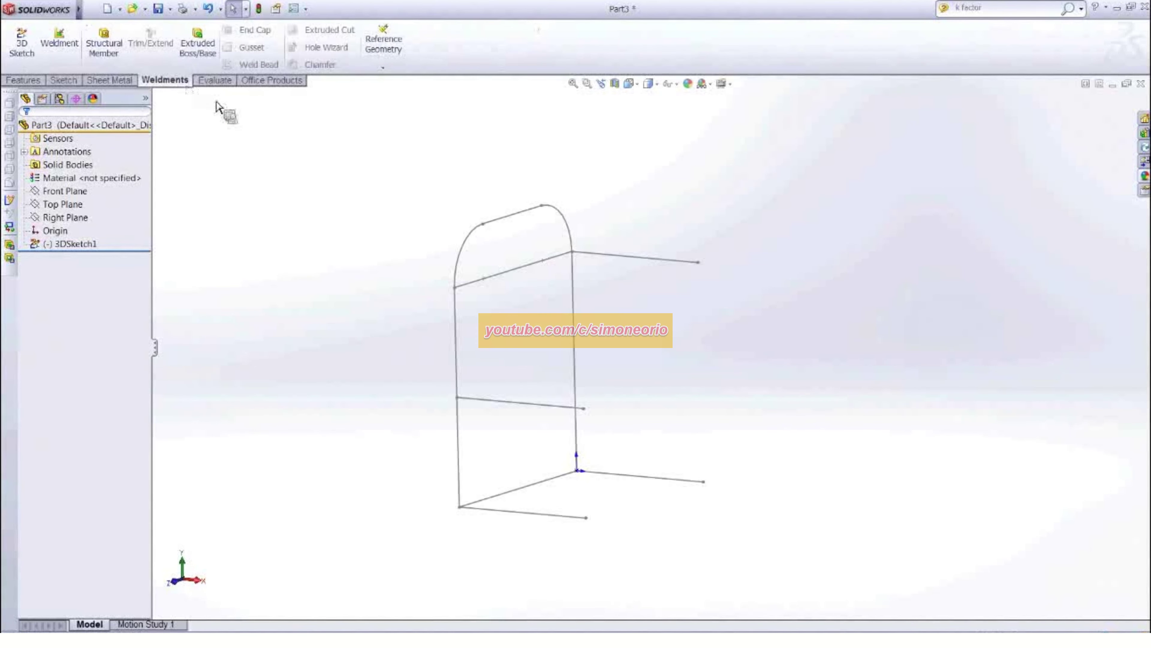
{"action": "left_click", "coordinate": [104, 43]}
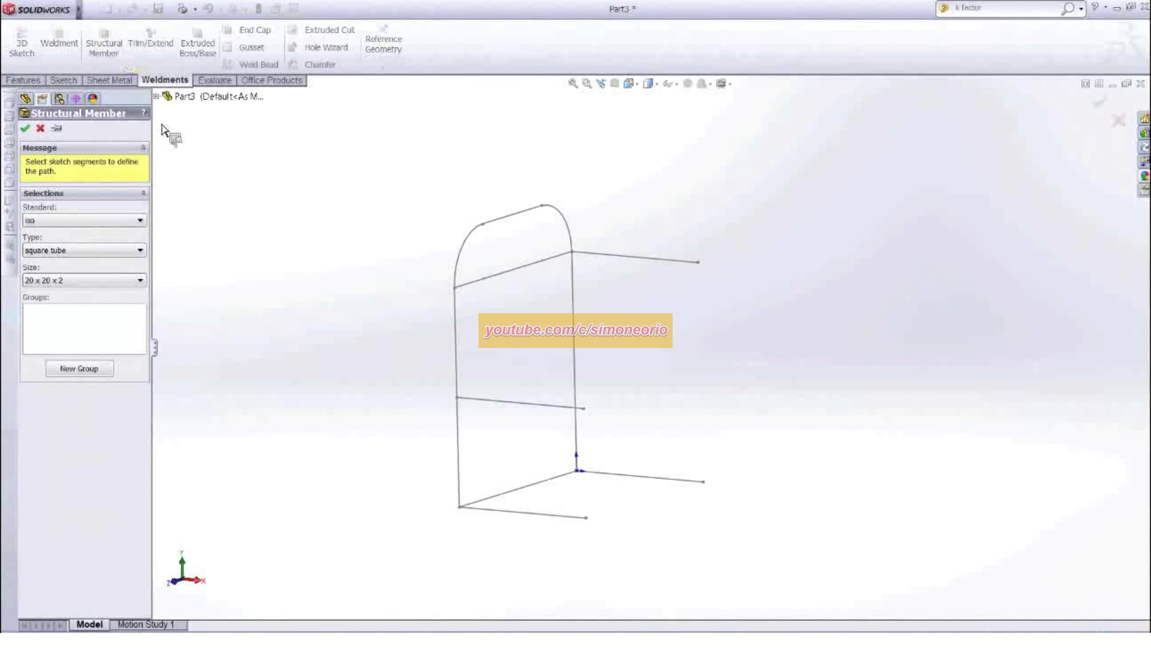
{"action": "middle_click_drag", "start_coordinate": [306, 262], "coordinate": [311, 261]}
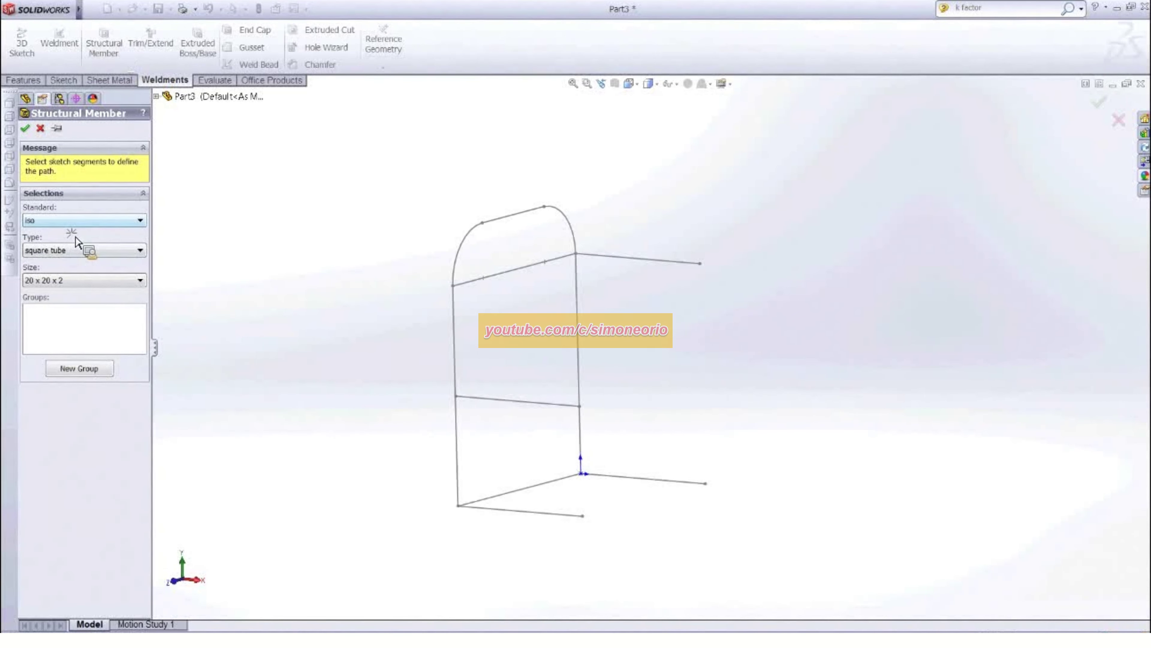
{"action": "left_click", "coordinate": [79, 221]}
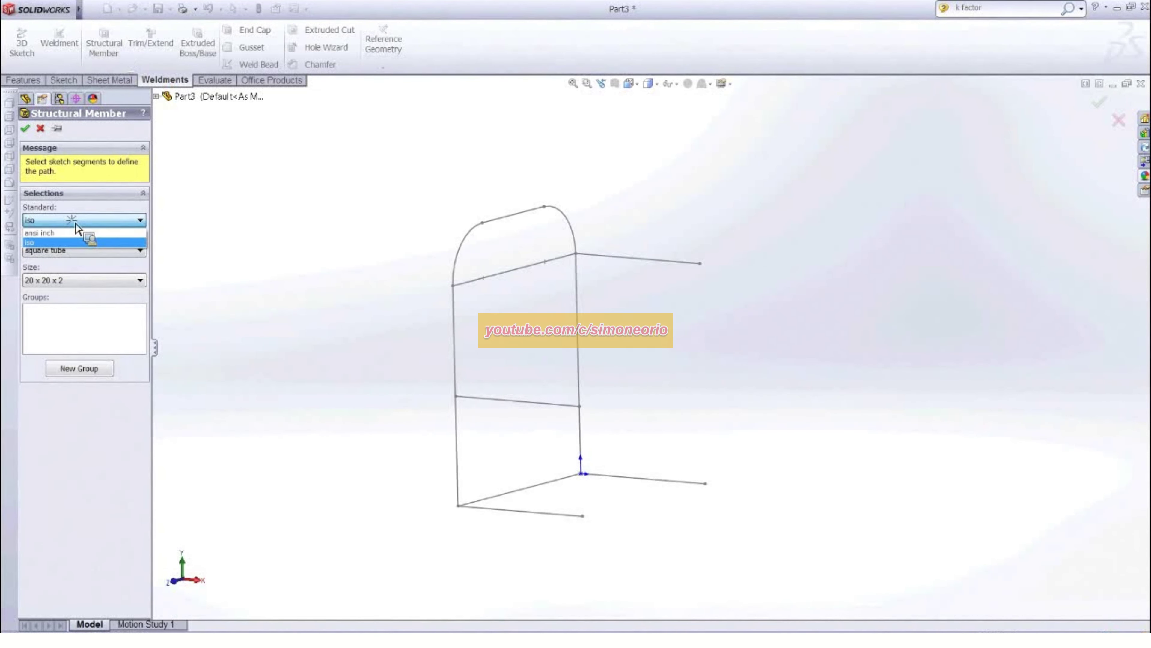
{"action": "left_click", "coordinate": [64, 243]}
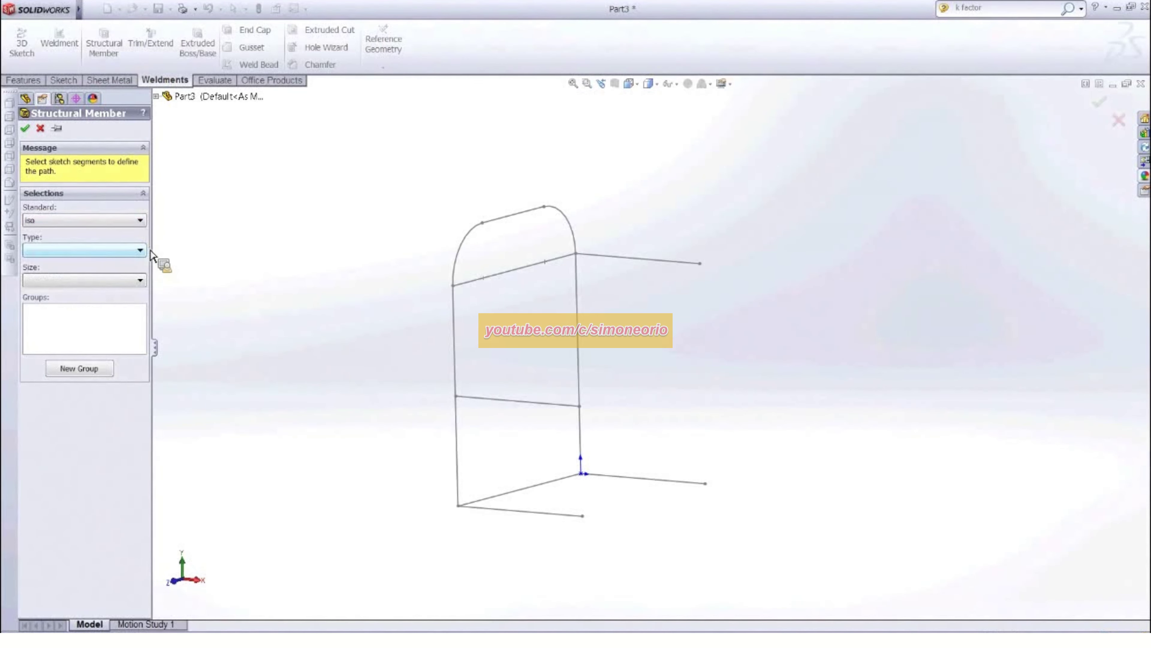
{"action": "left_click", "coordinate": [130, 255]}
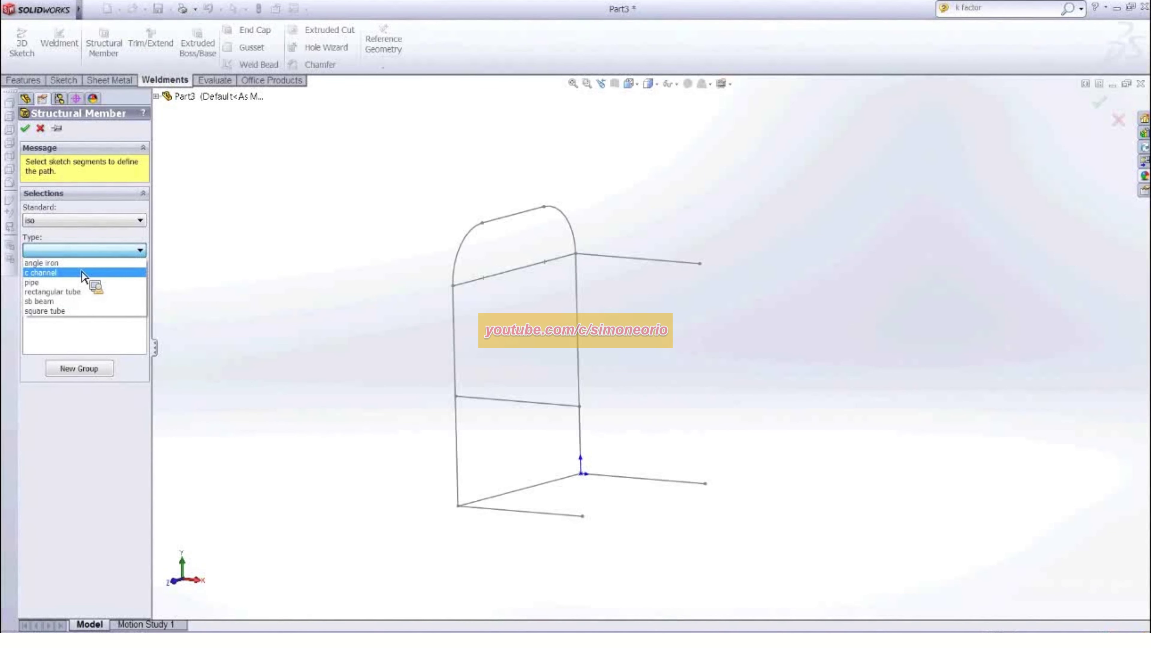
{"action": "left_click", "coordinate": [45, 312]}
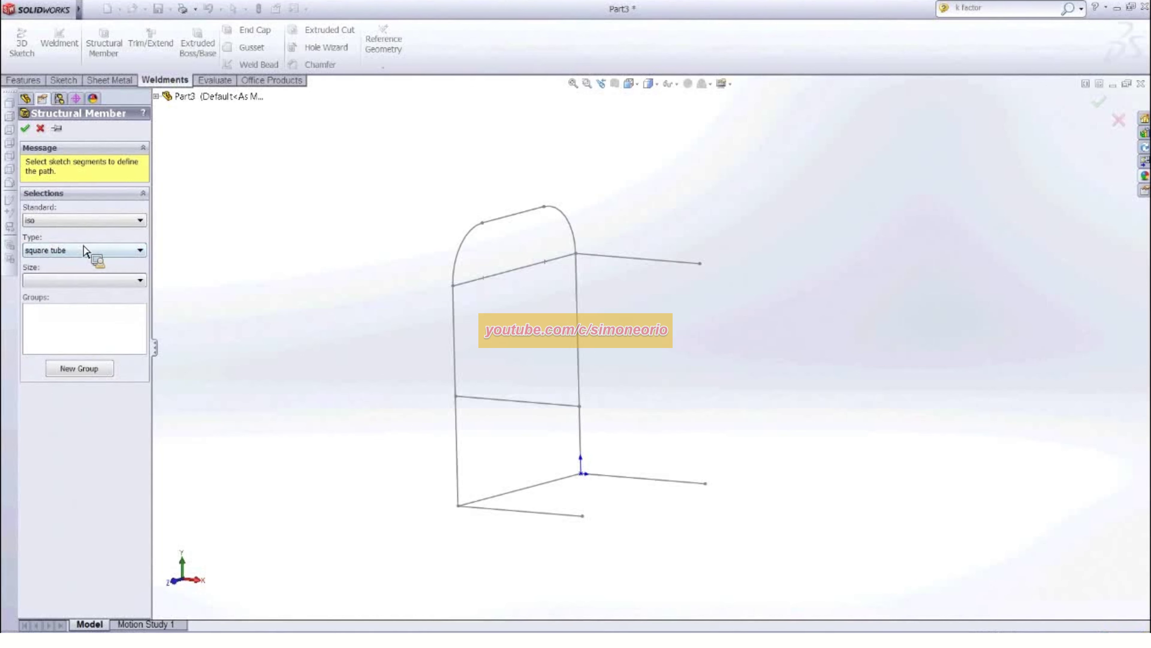
{"action": "left_click", "coordinate": [85, 251]}
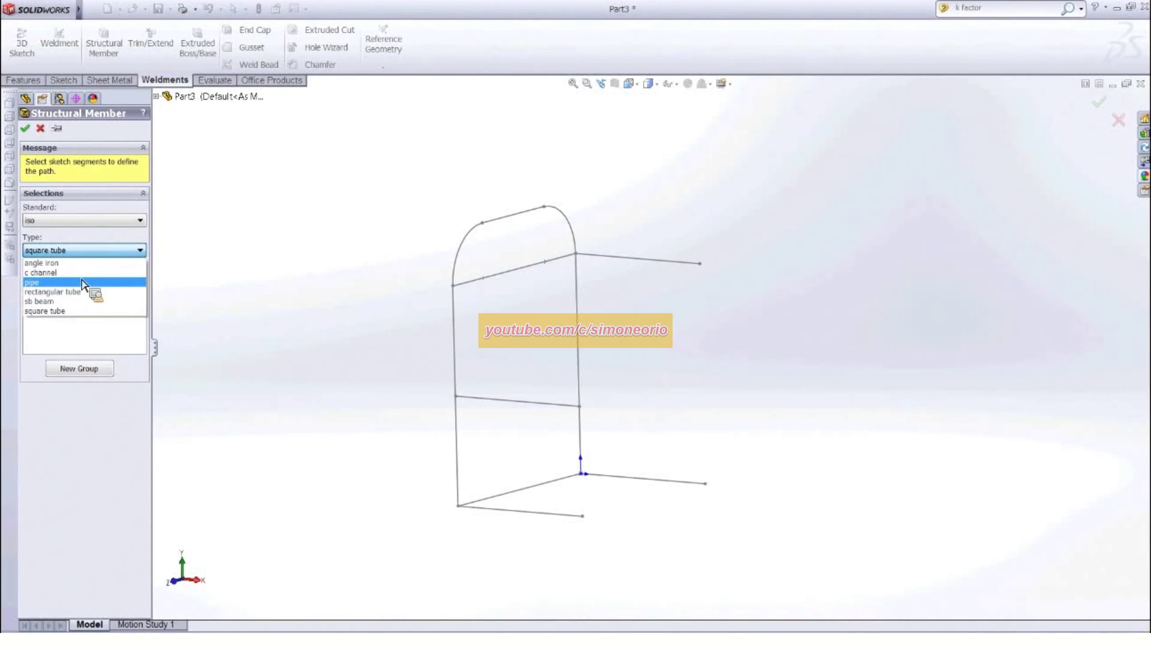
{"action": "left_click", "coordinate": [78, 312]}
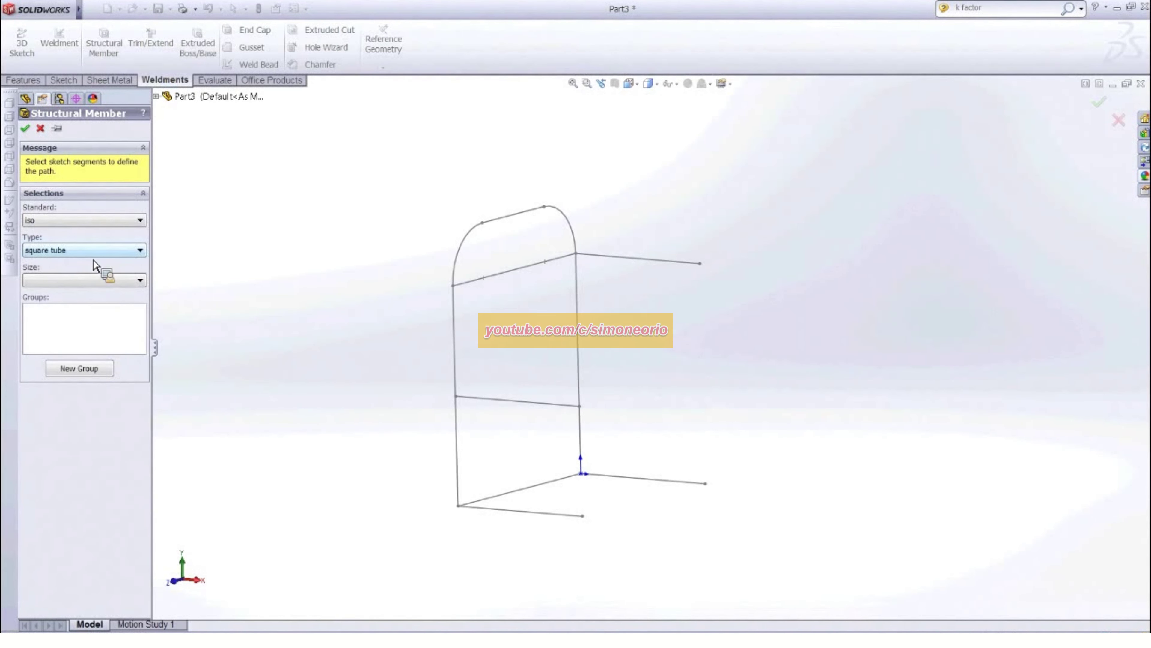
{"action": "left_click", "coordinate": [138, 282]}
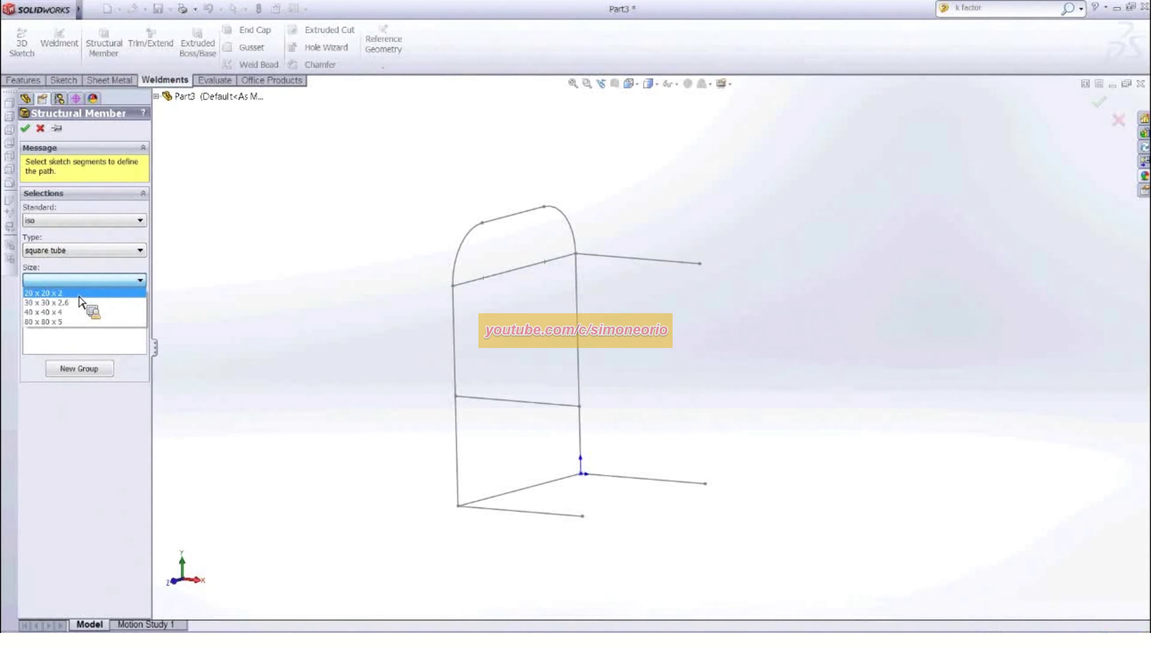
{"action": "left_click", "coordinate": [45, 293]}
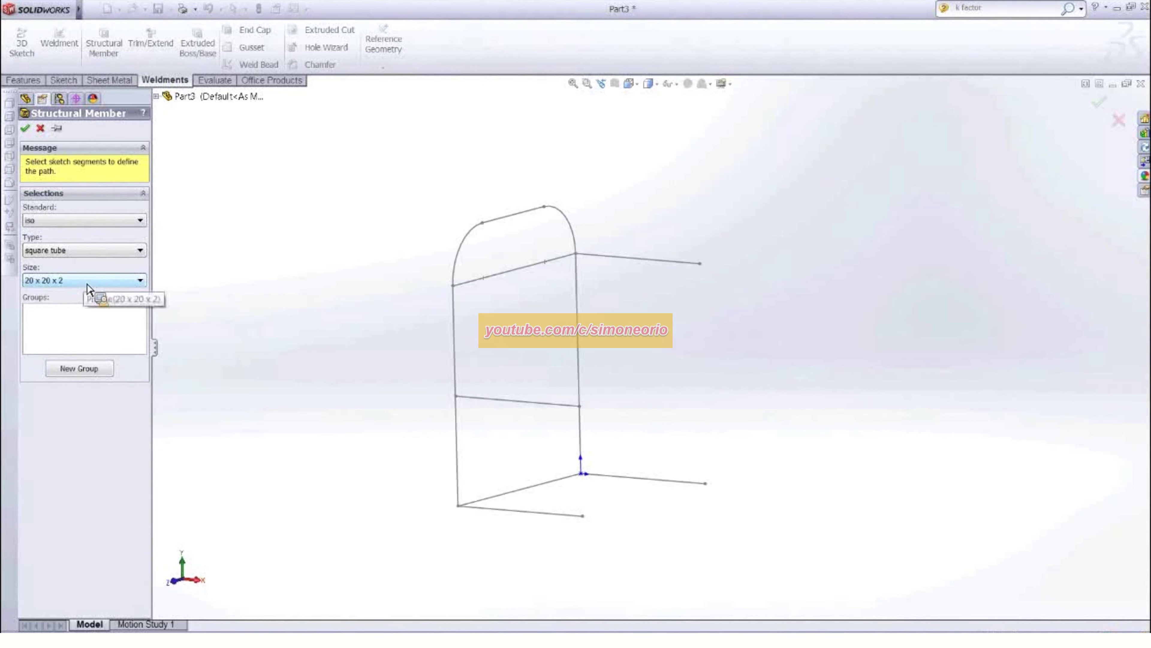
Add the sides, both arcs, top line and base line of the rounded-top profile as the first group's path
{"action": "left_click", "coordinate": [456, 342]}
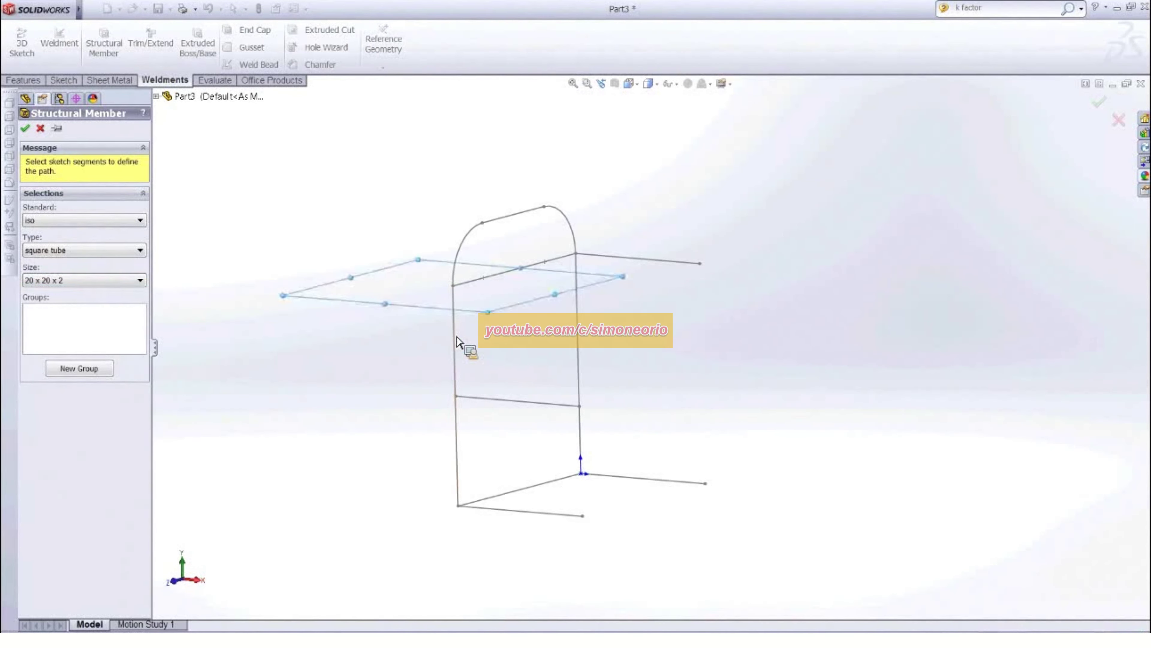
{"action": "left_click", "coordinate": [464, 254]}
{"action": "left_click", "coordinate": [526, 216]}
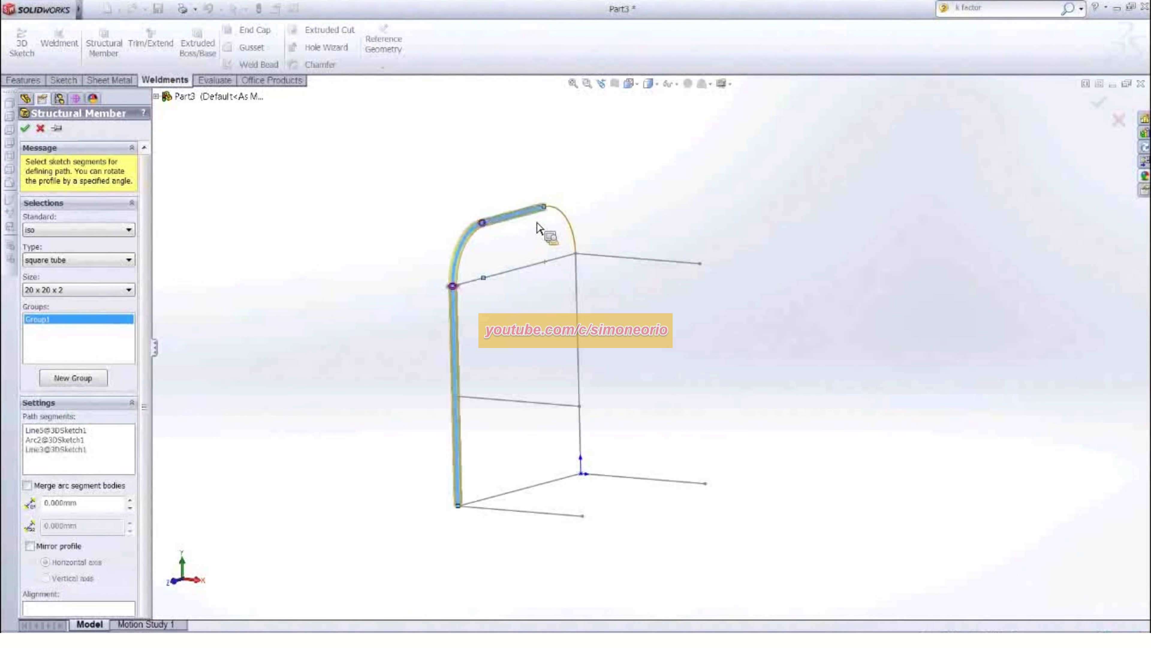
{"action": "left_click", "coordinate": [569, 227]}
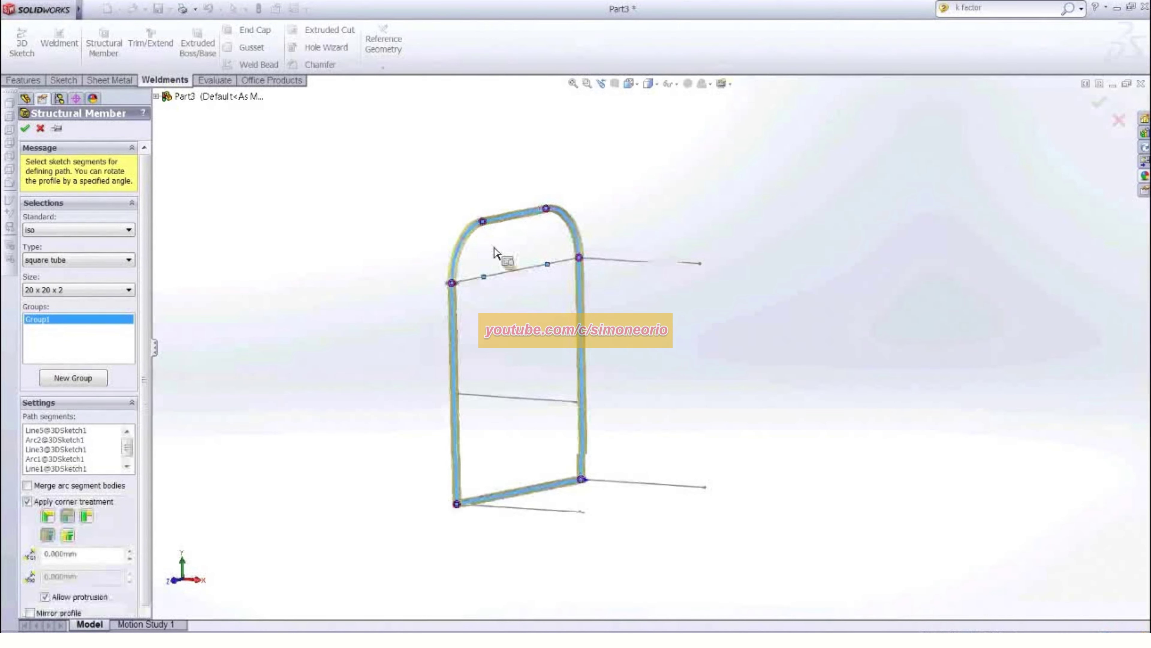
Compare the corner treatments at the frame's lower corner opposite the origin and apply the end miter there
{"action": "scroll", "coordinate": [503, 257], "scroll_direction": "down", "scroll_amount": 5}
{"action": "scroll", "coordinate": [511, 254], "scroll_direction": "down", "scroll_amount": 3}
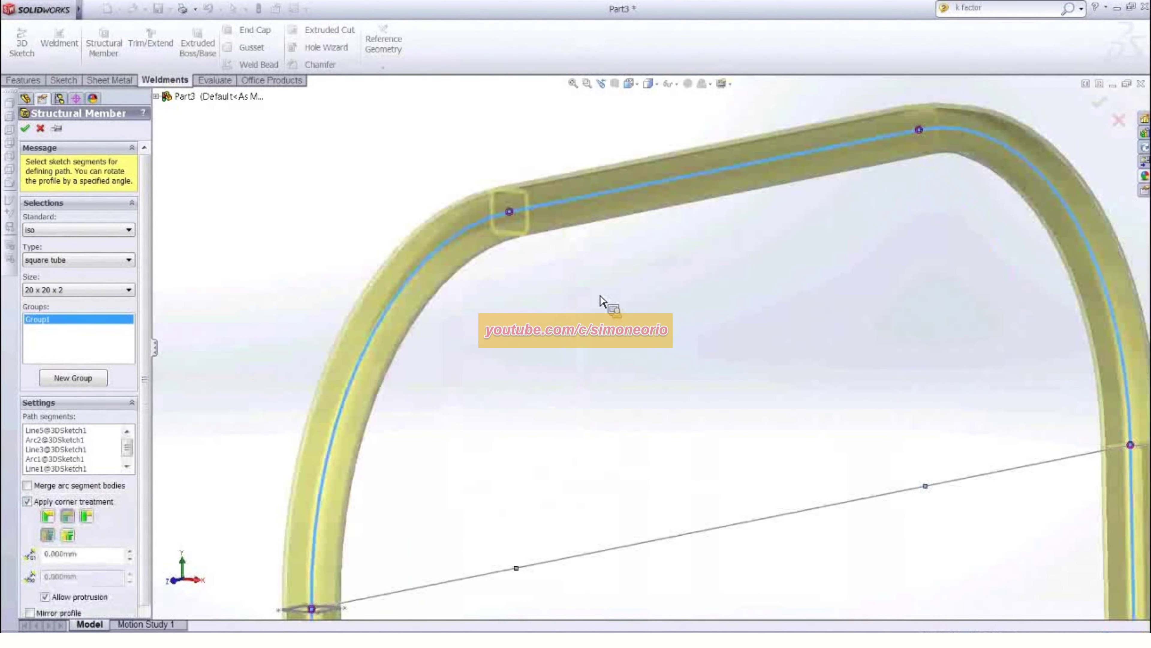
{"action": "scroll", "coordinate": [625, 336], "scroll_direction": "up", "scroll_amount": 3}
{"action": "scroll", "coordinate": [616, 398], "scroll_direction": "up", "scroll_amount": 5}
{"action": "scroll", "coordinate": [640, 519], "scroll_direction": "up", "scroll_amount": 4}
{"action": "scroll", "coordinate": [639, 519], "scroll_direction": "down", "scroll_amount": 7}
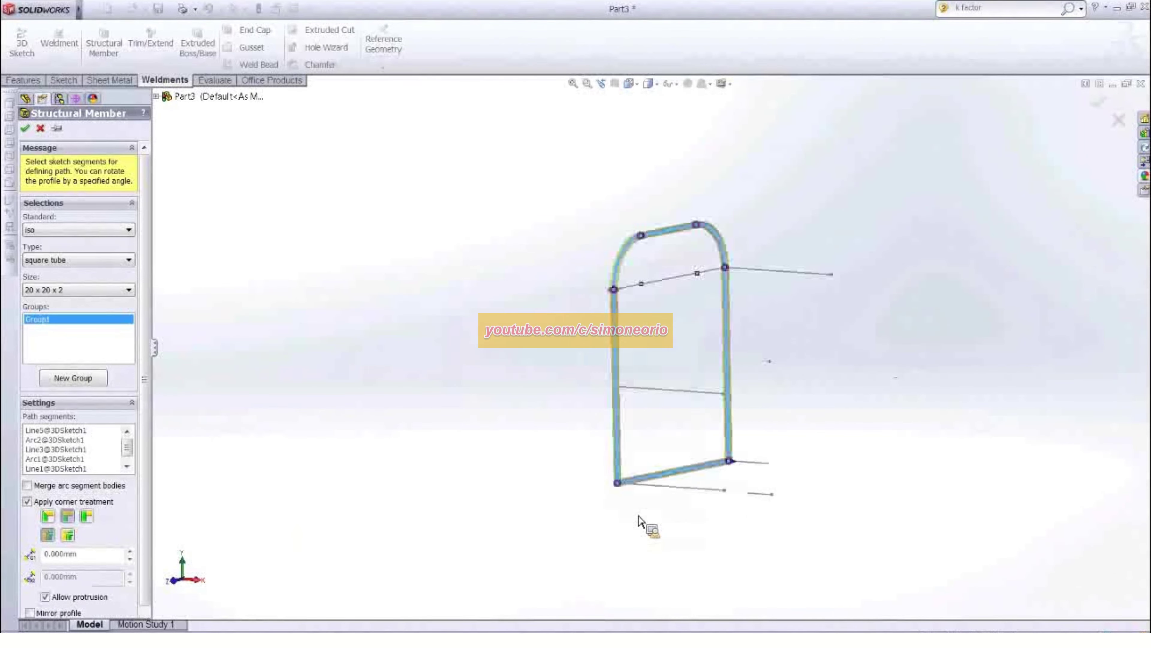
{"action": "scroll", "coordinate": [627, 459], "scroll_direction": "down", "scroll_amount": 3}
{"action": "scroll", "coordinate": [694, 489], "scroll_direction": "down", "scroll_amount": 4}
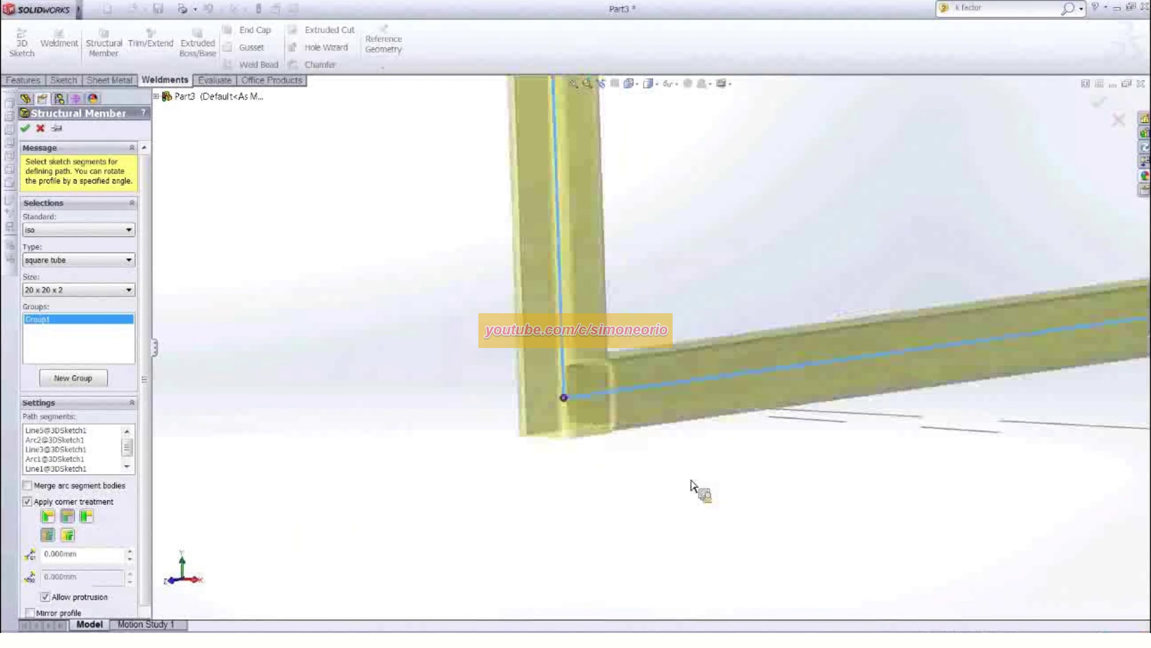
{"action": "scroll", "coordinate": [687, 492], "scroll_direction": "up", "scroll_amount": 1}
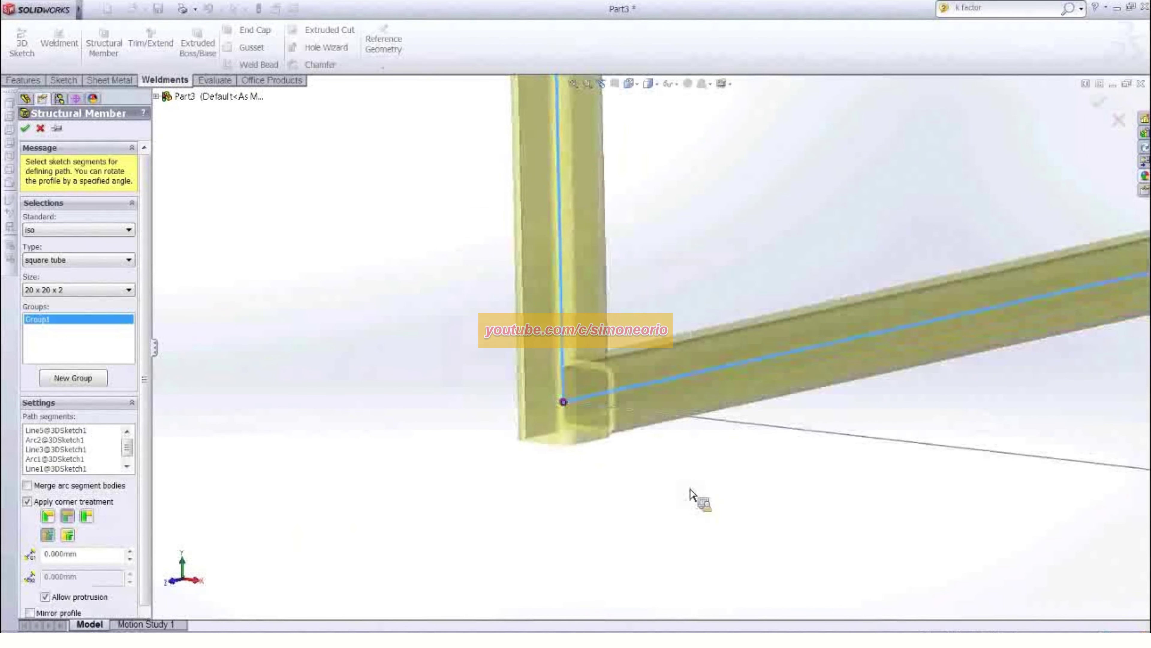
{"action": "left_click", "coordinate": [564, 403]}
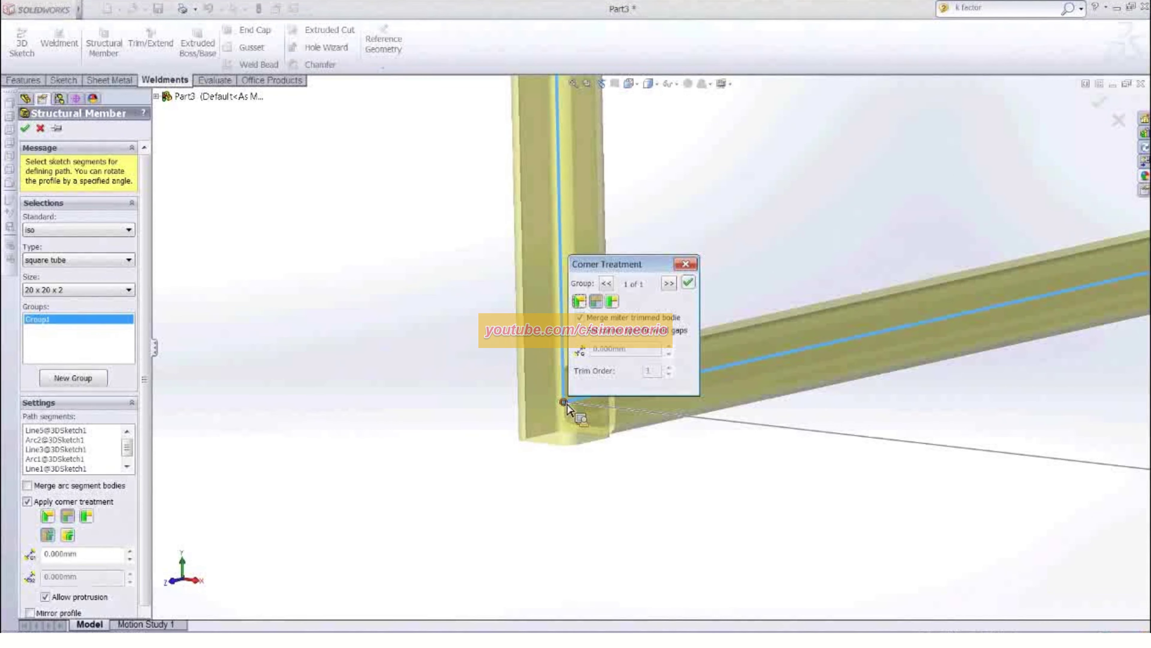
{"action": "left_click_drag", "start_coordinate": [634, 266], "coordinate": [696, 177]}
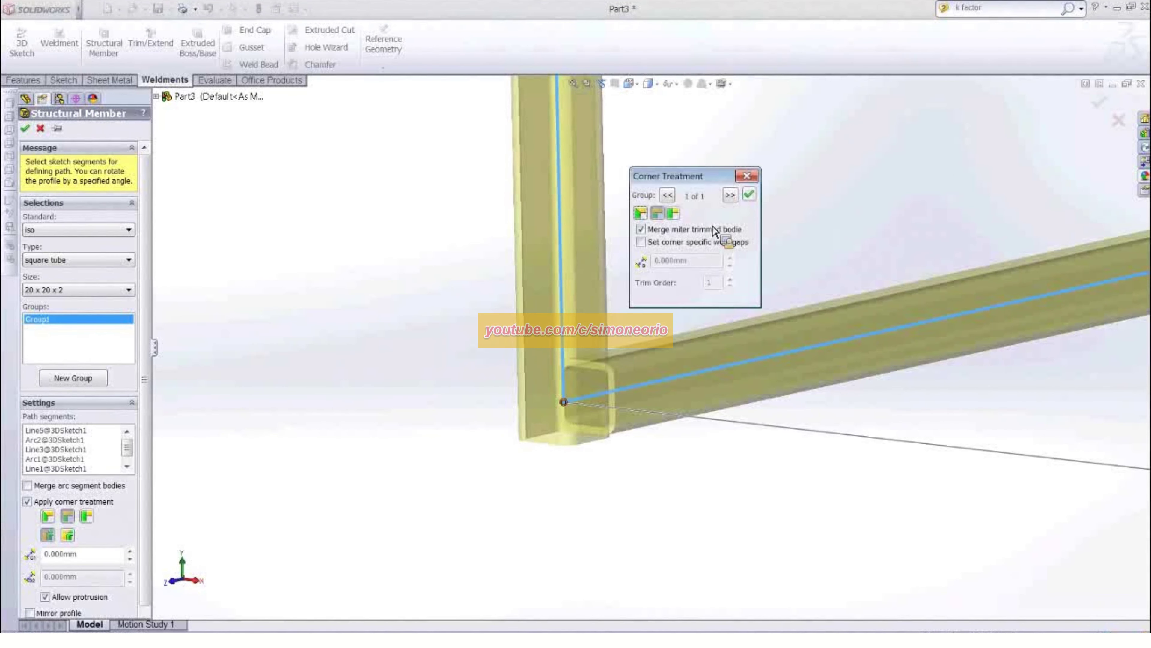
{"action": "left_click", "coordinate": [646, 217]}
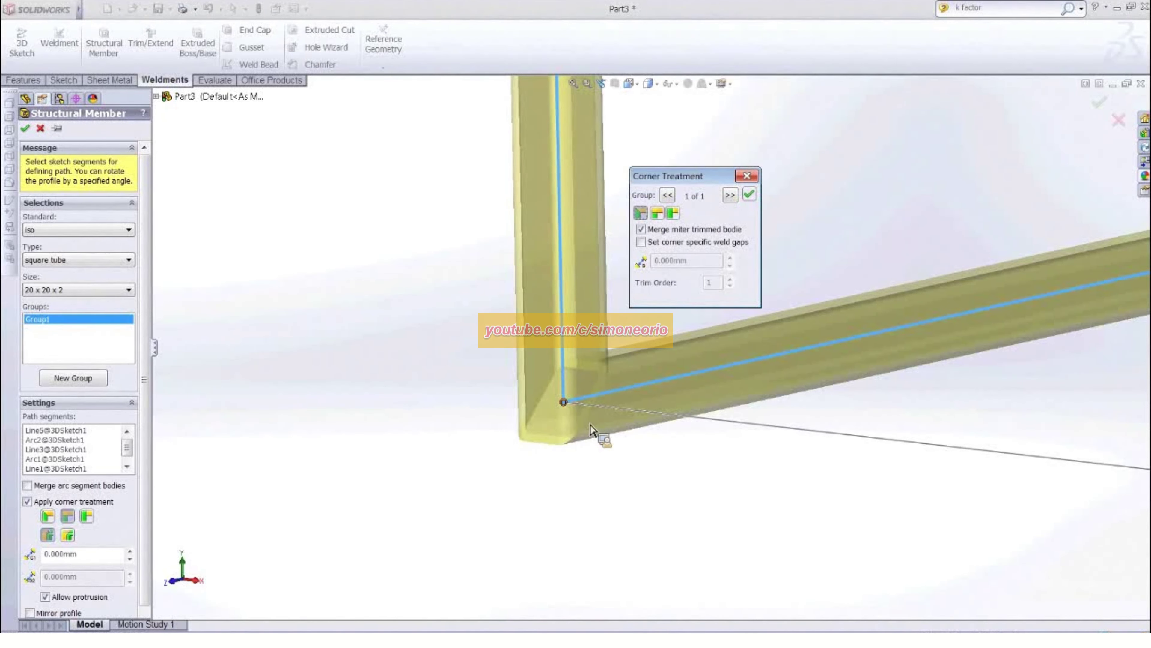
{"action": "left_click", "coordinate": [657, 214]}
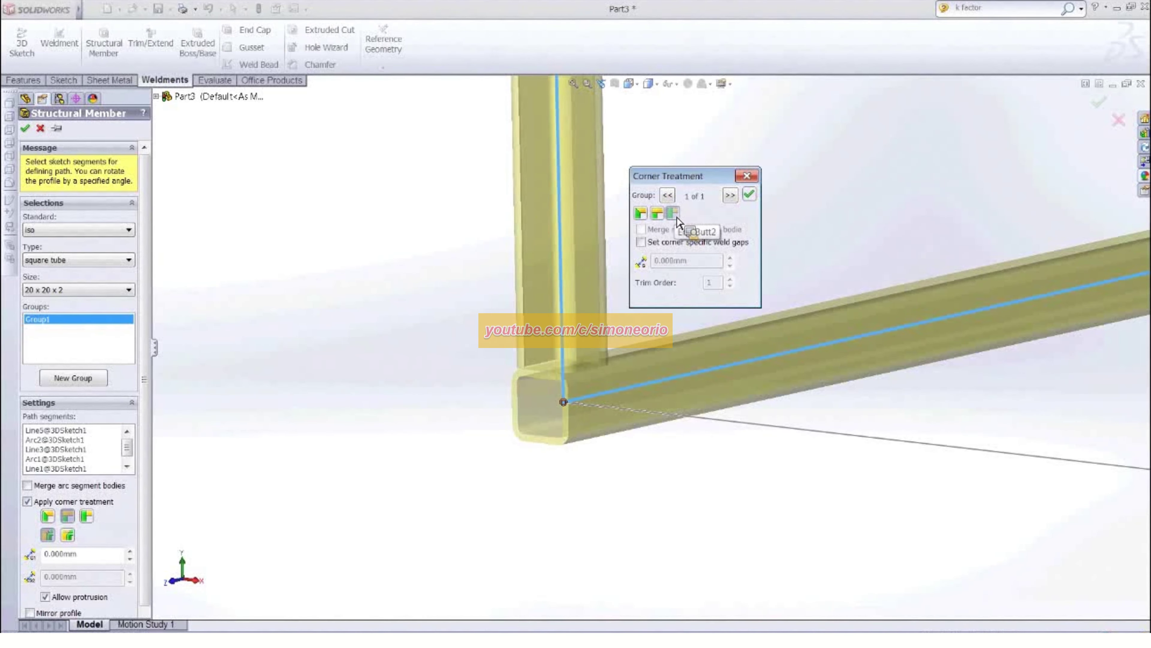
{"action": "left_click", "coordinate": [640, 213]}
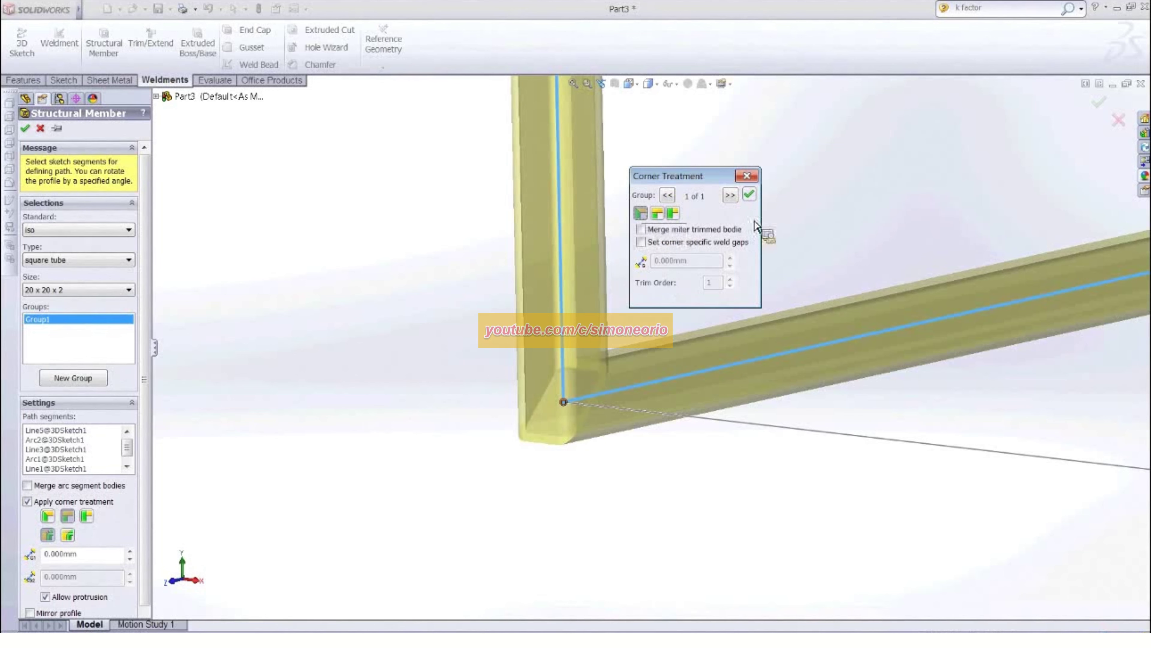
{"action": "left_click", "coordinate": [749, 194]}
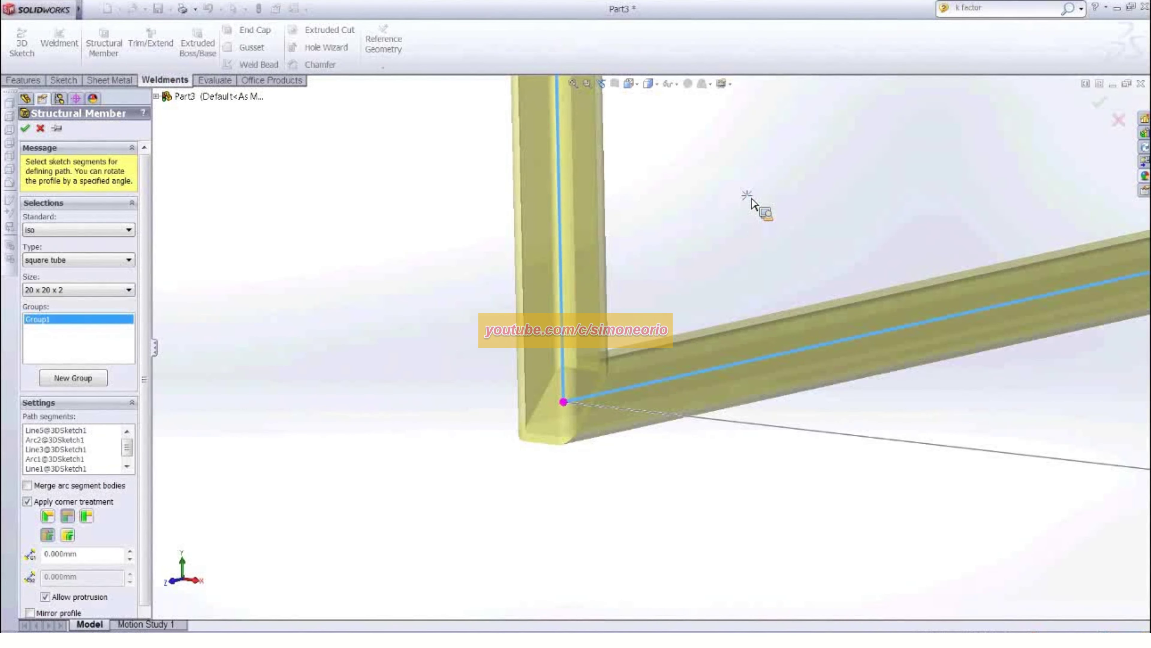
Set the corner treatment of the whole first group to end miter
{"action": "middle_click_drag", "start_coordinate": [750, 201], "coordinate": [798, 258]}
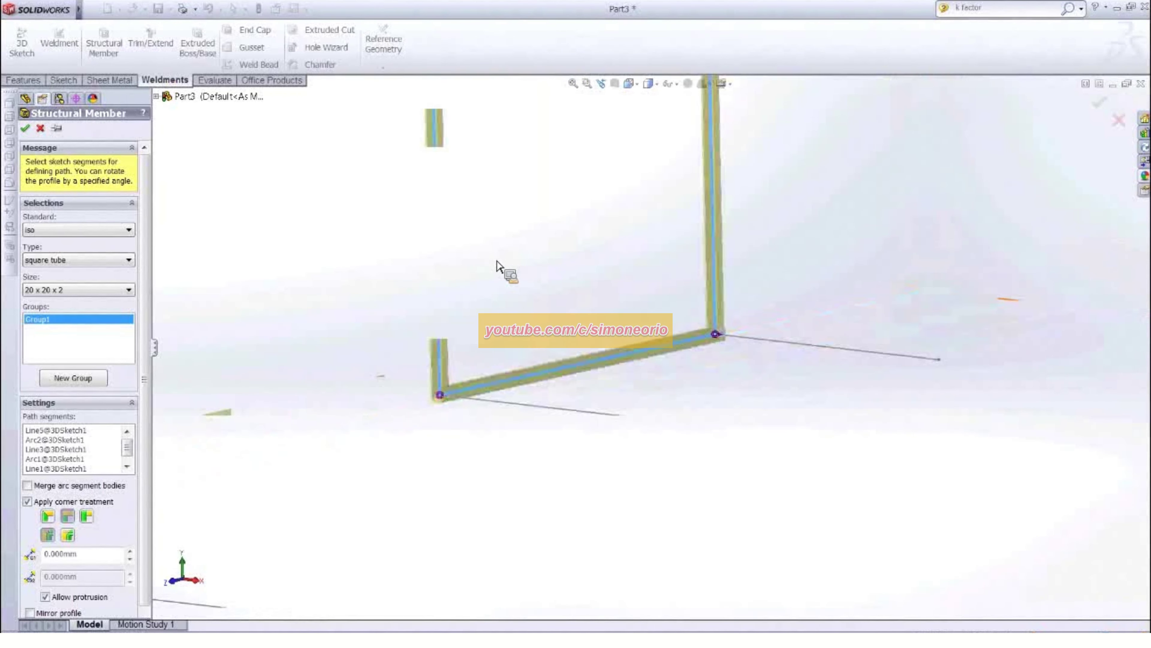
{"action": "scroll", "coordinate": [741, 305], "scroll_direction": "down", "scroll_amount": 2}
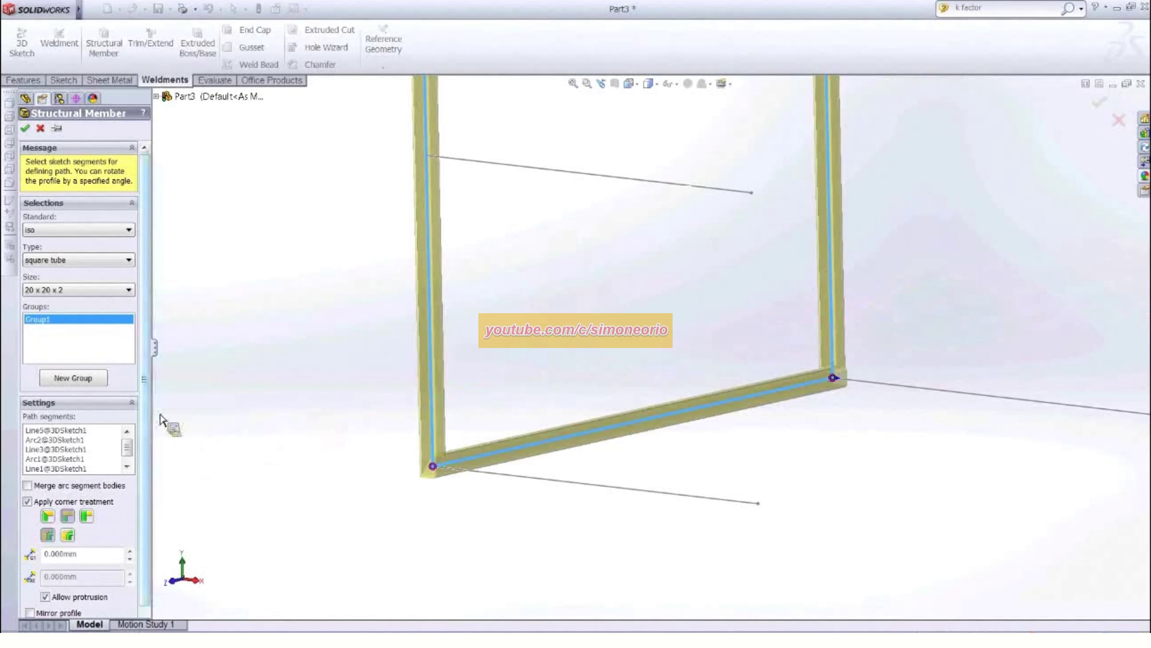
{"action": "left_click_drag", "start_coordinate": [144, 393], "coordinate": [148, 399]}
{"action": "scroll", "coordinate": [148, 402], "scroll_direction": "down", "scroll_amount": 3}
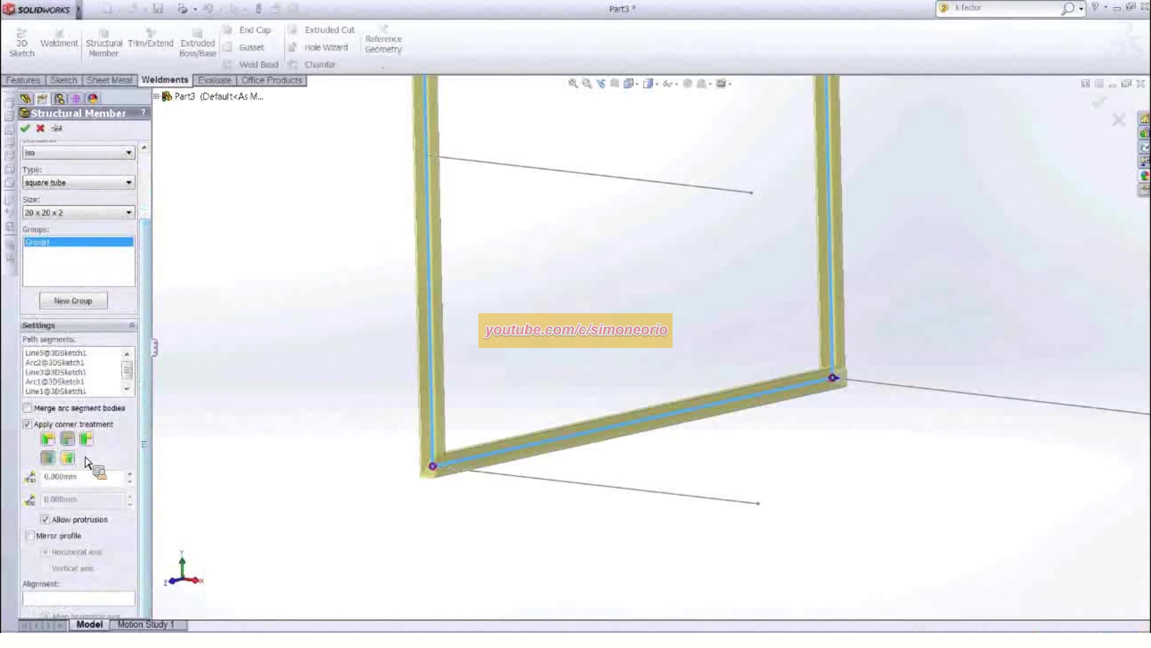
{"action": "left_click", "coordinate": [48, 439]}
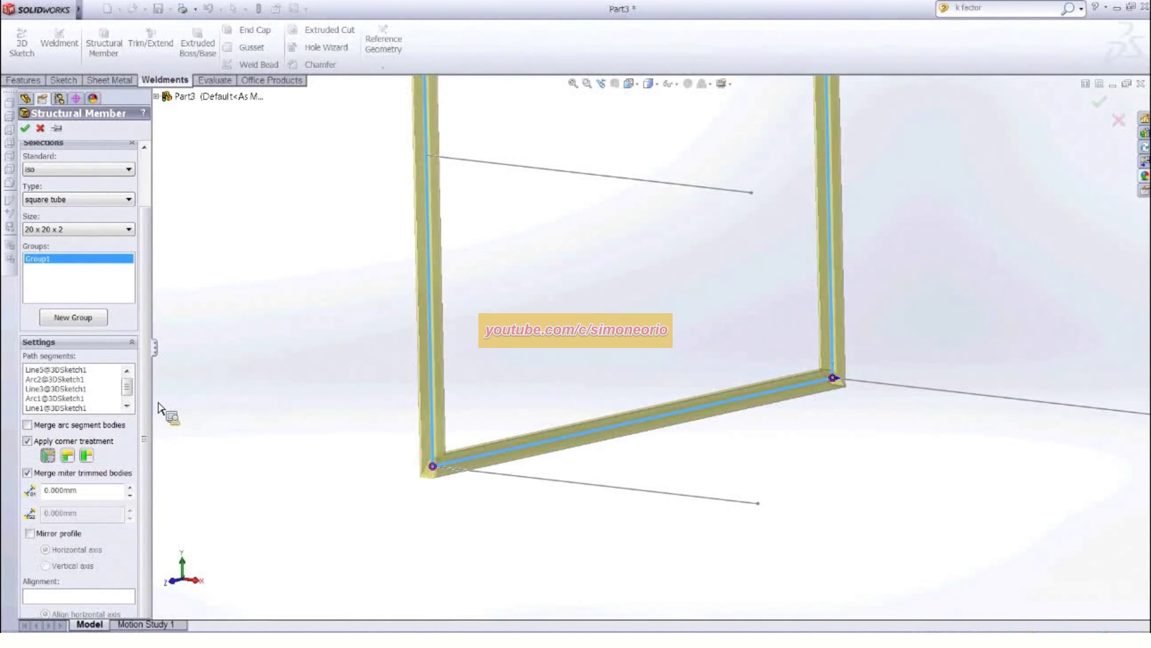
Create a second group from the crossbar line joining the lower ends of the two arcs, and inspect its joint with the upright
{"action": "scroll", "coordinate": [149, 399], "scroll_direction": "up", "scroll_amount": 3}
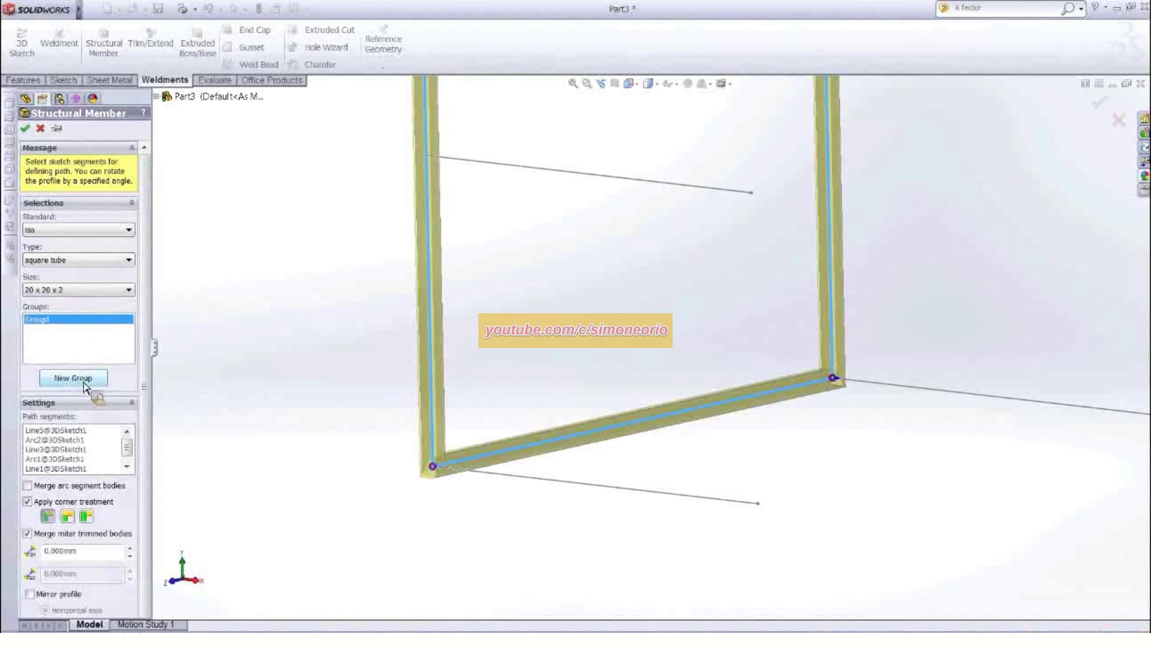
{"action": "left_click", "coordinate": [84, 382]}
{"action": "scroll", "coordinate": [457, 303], "scroll_direction": "up", "scroll_amount": 5}
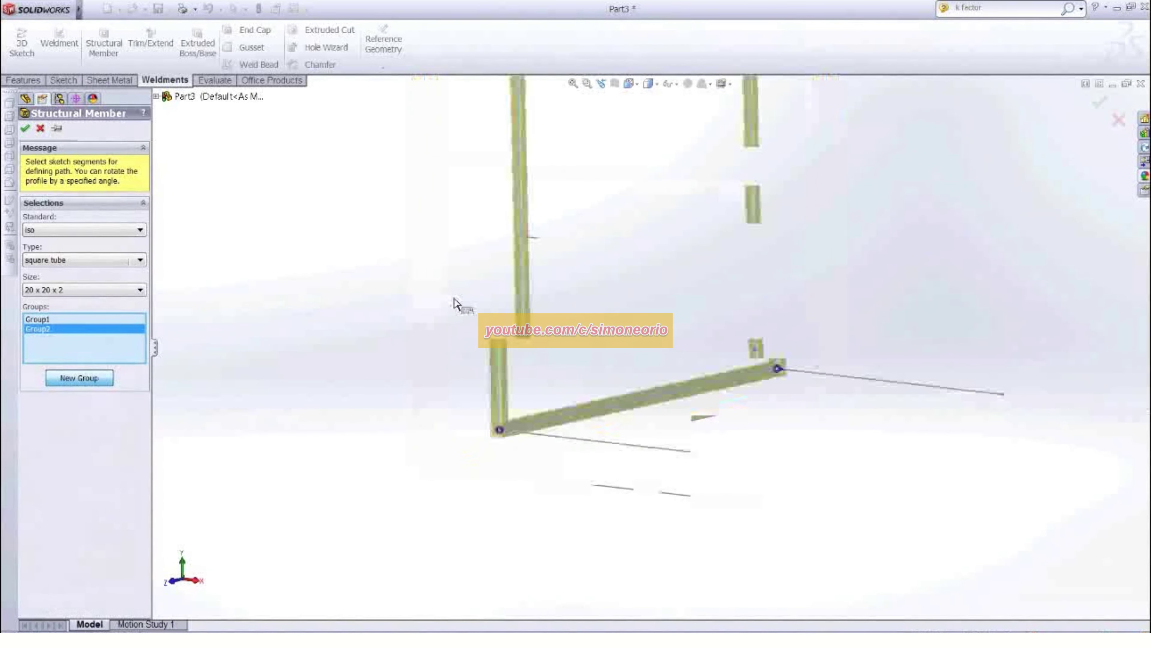
{"action": "scroll", "coordinate": [723, 249], "scroll_direction": "down", "scroll_amount": 3}
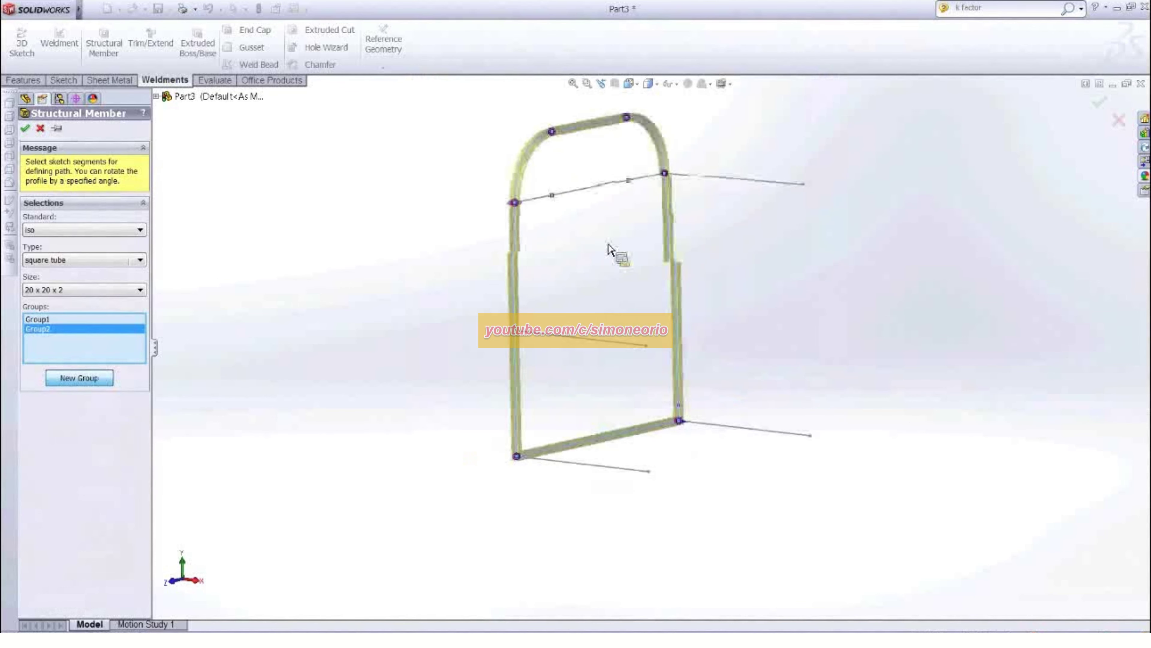
{"action": "middle_click_drag", "start_coordinate": [613, 248], "coordinate": [619, 252]}
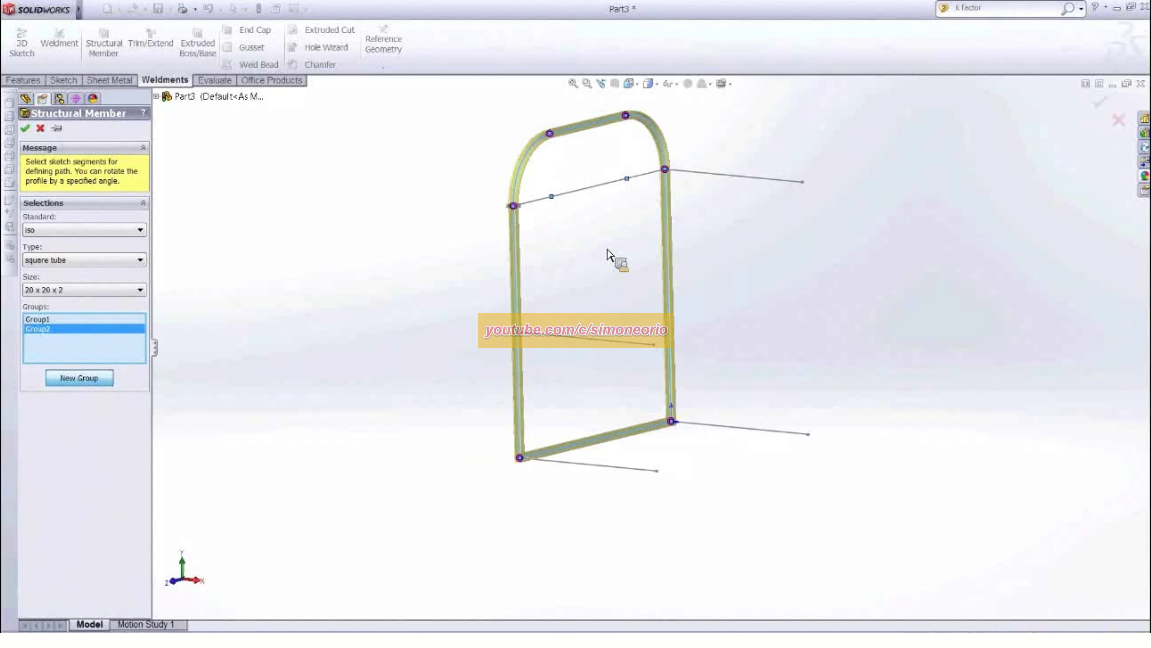
{"action": "left_click", "coordinate": [589, 187]}
{"action": "scroll", "coordinate": [584, 225], "scroll_direction": "down", "scroll_amount": 5}
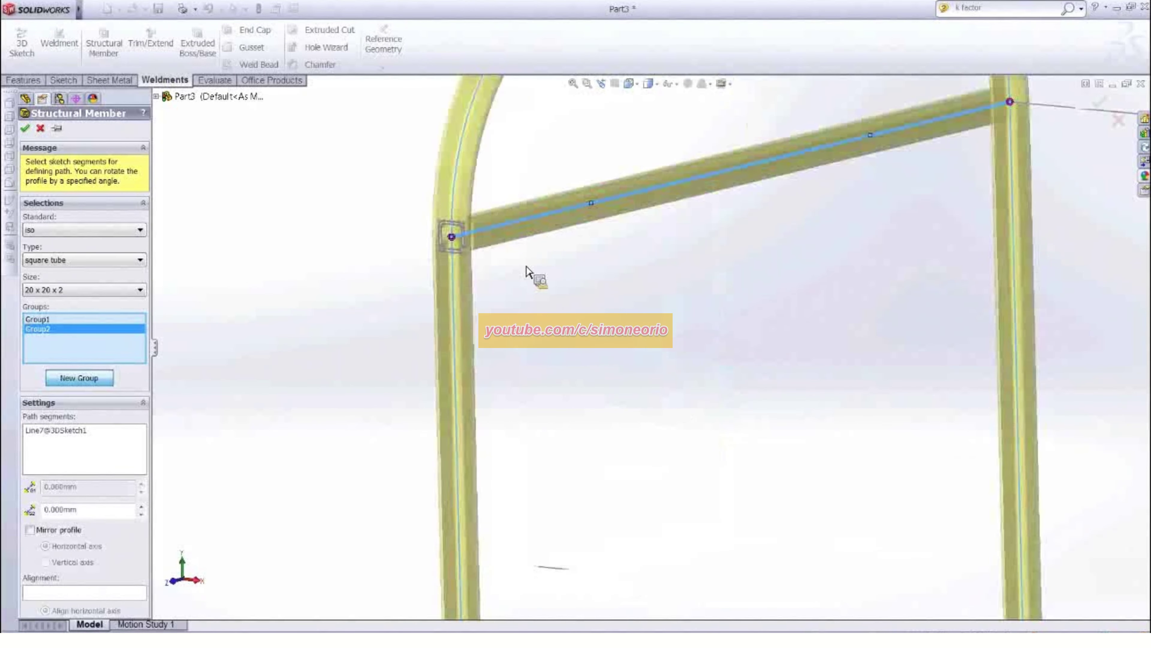
{"action": "scroll", "coordinate": [453, 249], "scroll_direction": "down", "scroll_amount": 2}
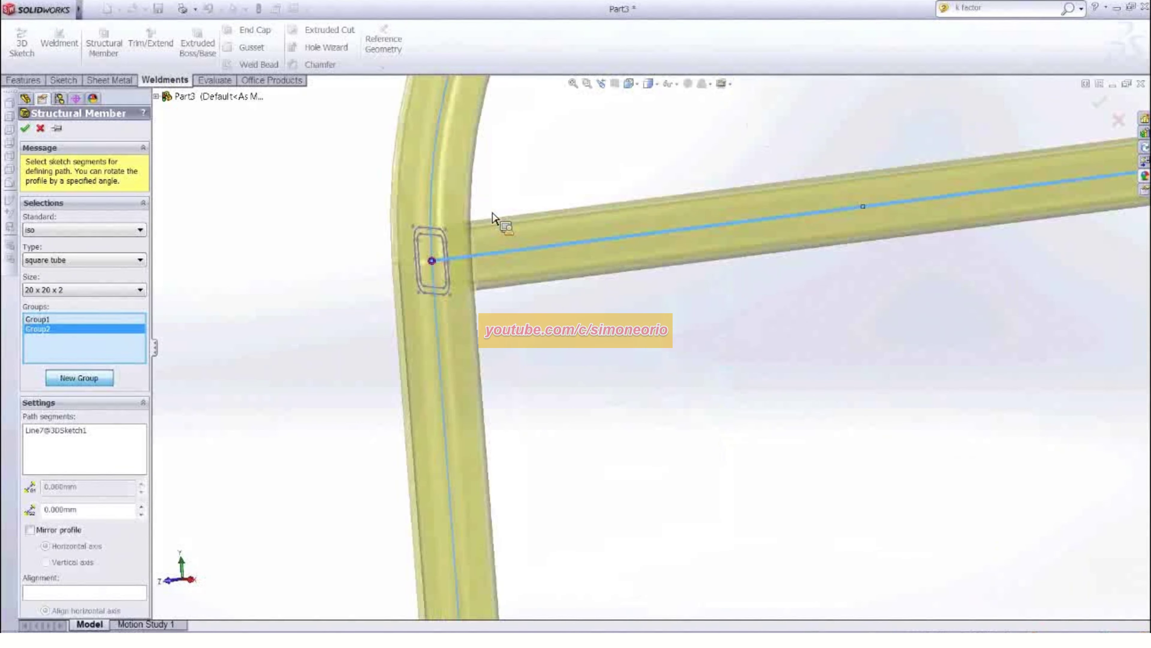
{"action": "scroll", "coordinate": [499, 290], "scroll_direction": "up", "scroll_amount": 8}
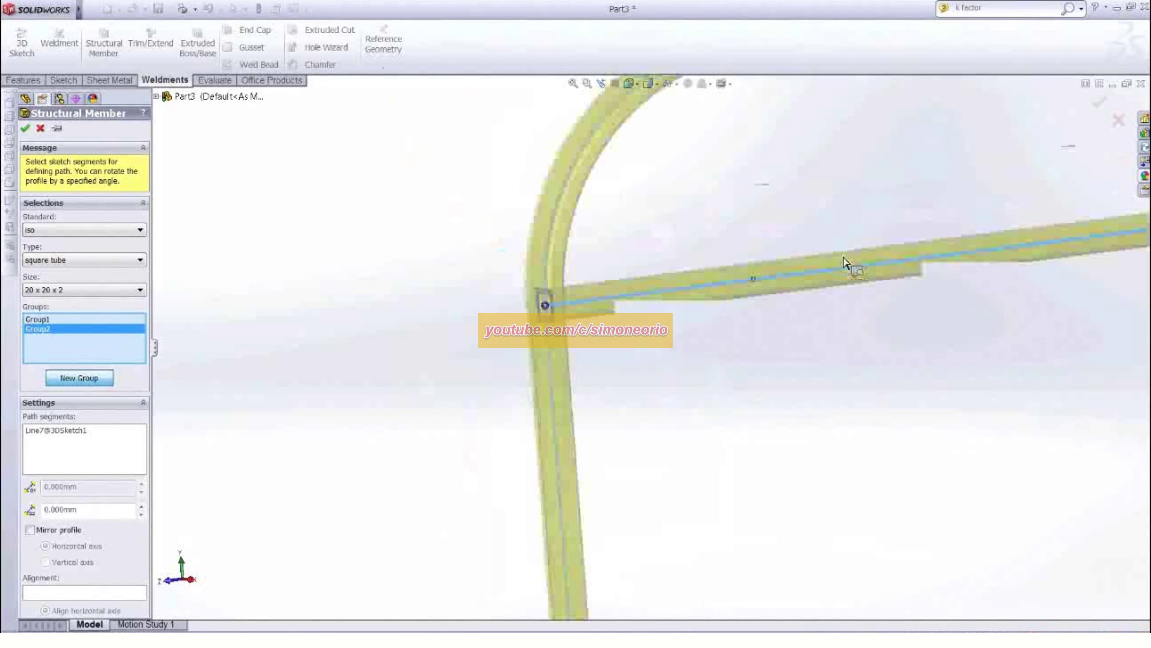
Examine how the crossbar tube meets the uprights at both of its ends
{"action": "scroll", "coordinate": [941, 263], "scroll_direction": "down", "scroll_amount": 6}
{"action": "scroll", "coordinate": [941, 262], "scroll_direction": "down", "scroll_amount": 3}
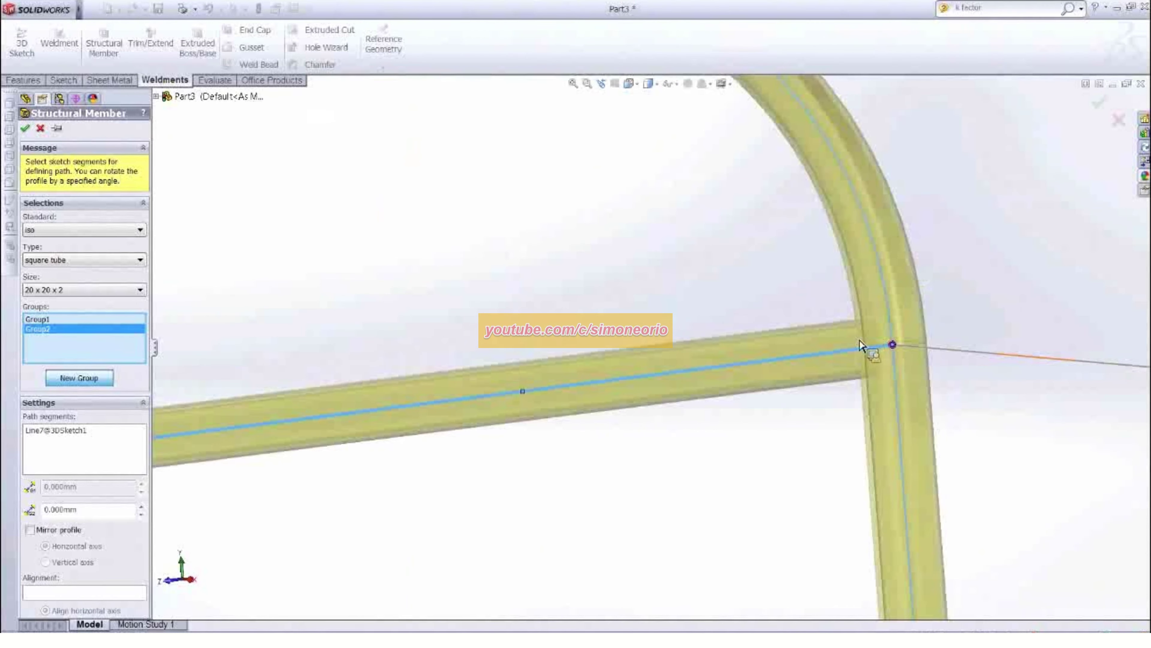
{"action": "scroll", "coordinate": [754, 419], "scroll_direction": "up", "scroll_amount": 5}
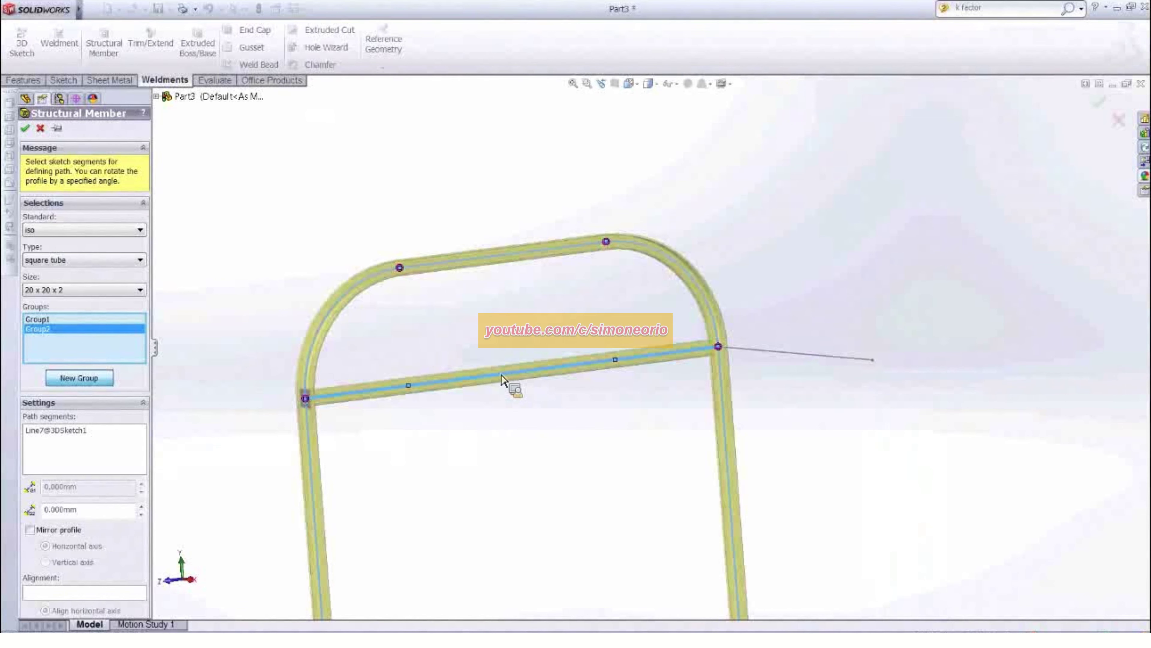
{"action": "scroll", "coordinate": [521, 388], "scroll_direction": "down", "scroll_amount": 2}
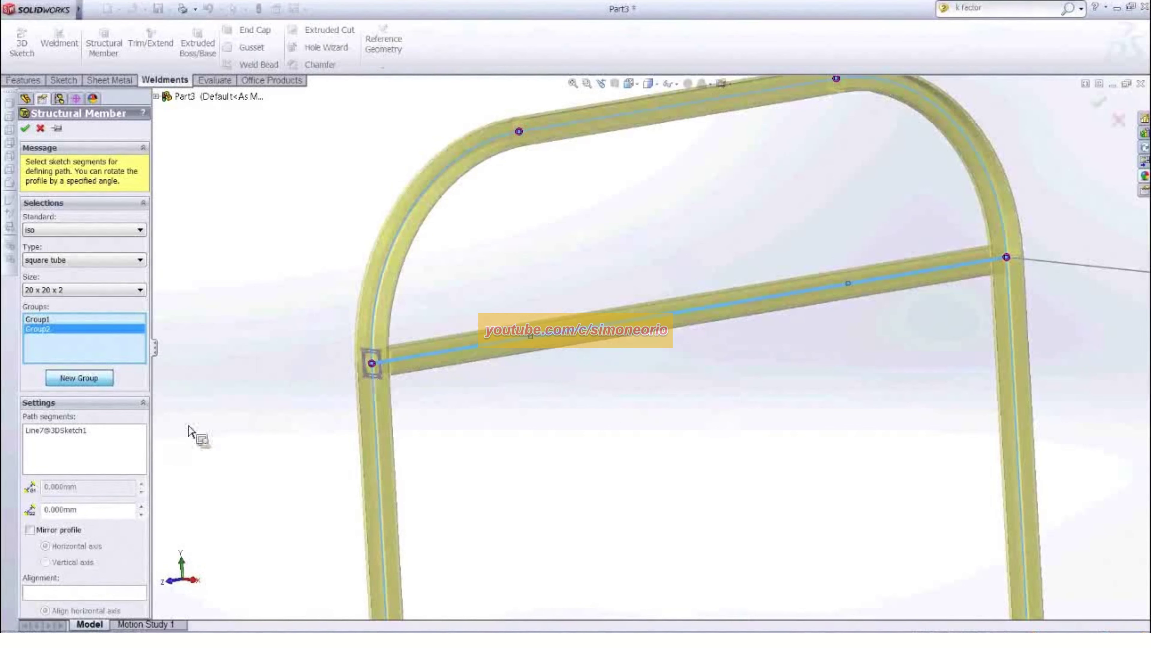
{"action": "scroll", "coordinate": [136, 381], "scroll_direction": "up", "scroll_amount": 4}
{"action": "scroll", "coordinate": [756, 426], "scroll_direction": "up", "scroll_amount": 3}
{"action": "scroll", "coordinate": [790, 465], "scroll_direction": "down", "scroll_amount": 2}
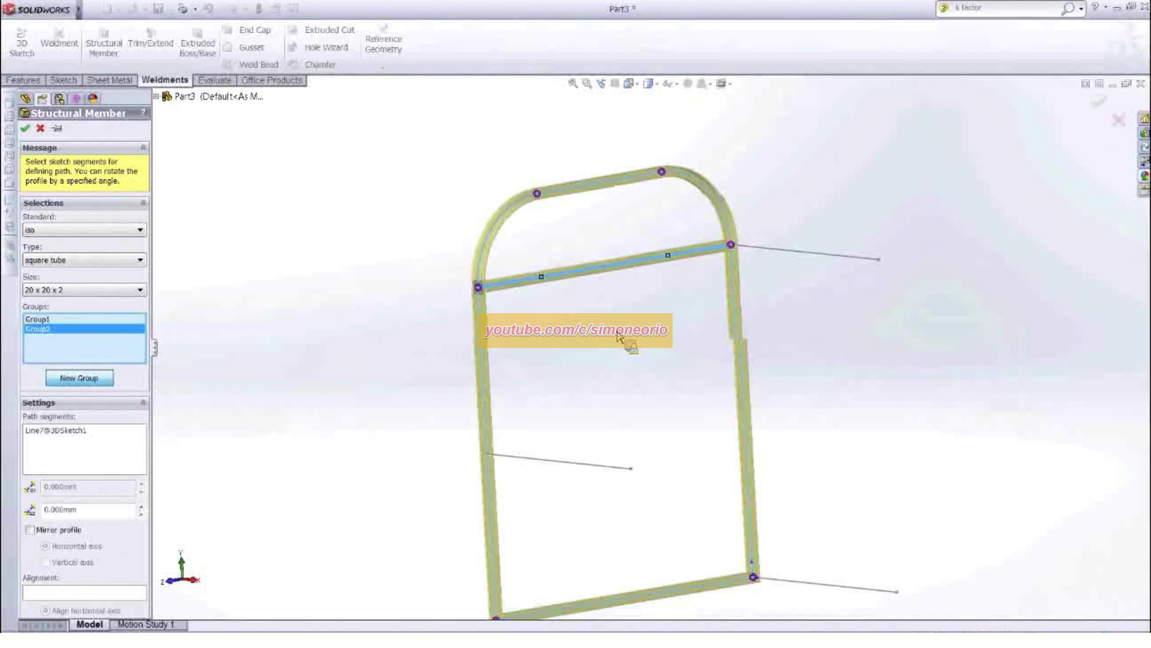
{"action": "scroll", "coordinate": [516, 310], "scroll_direction": "down", "scroll_amount": 3}
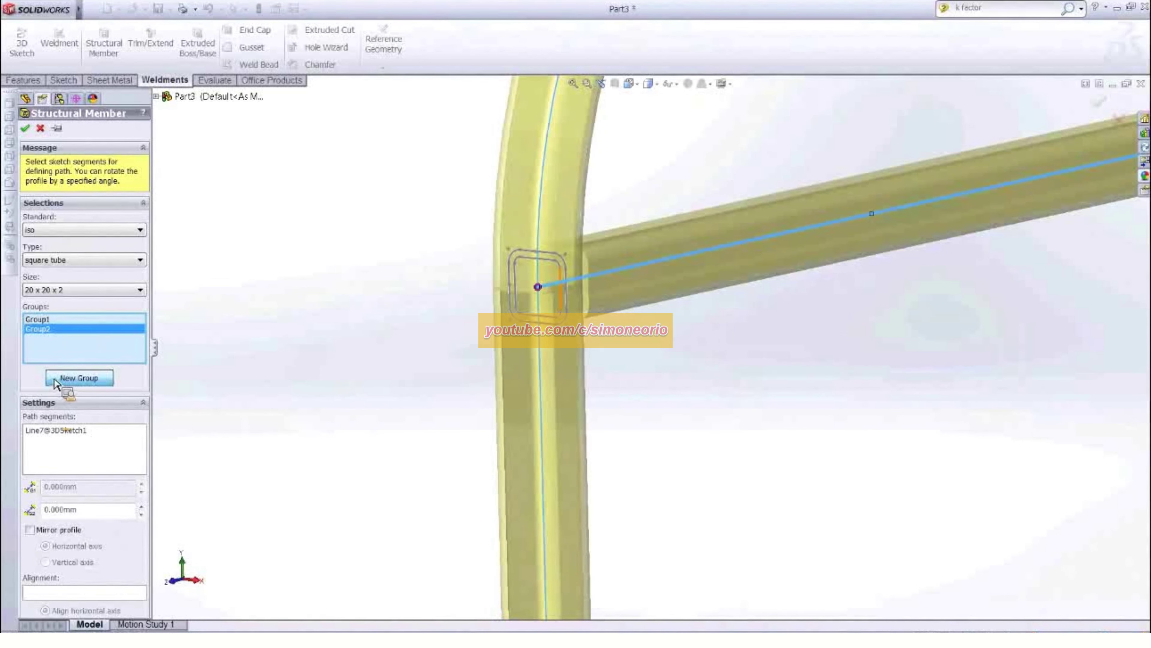
Try mirroring the second group's tube profile about its horizontal axis and inspect the crossbar joint
{"action": "left_click", "coordinate": [47, 330]}
{"action": "left_click", "coordinate": [43, 333]}
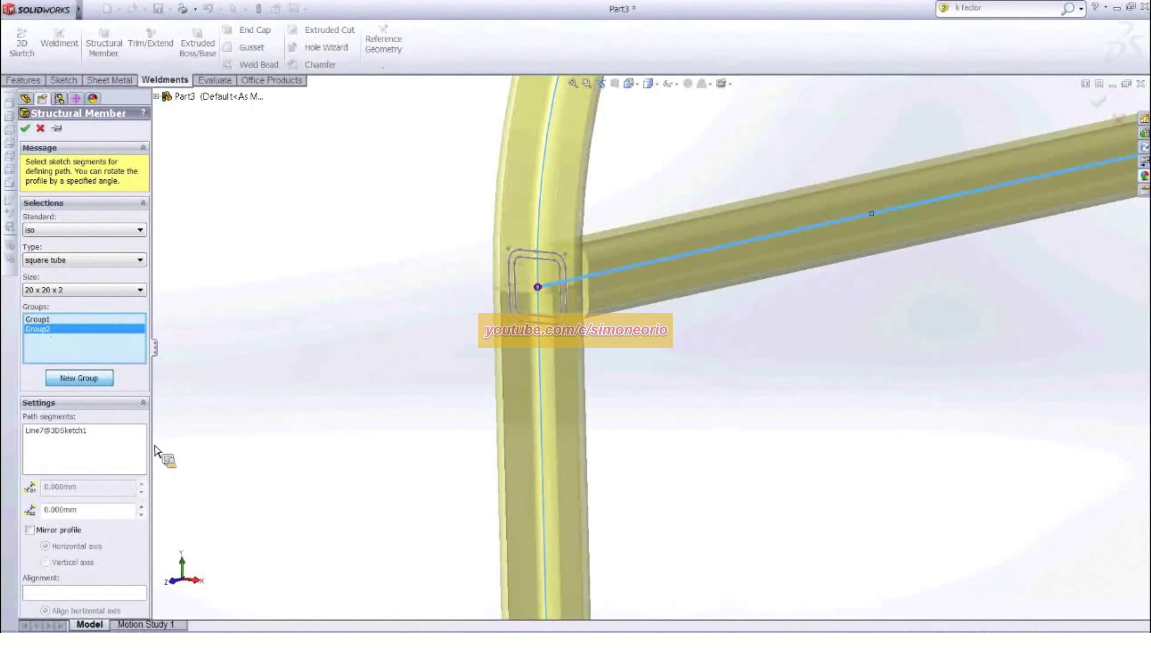
{"action": "left_click", "coordinate": [53, 533]}
{"action": "scroll", "coordinate": [462, 370], "scroll_direction": "up", "scroll_amount": 2}
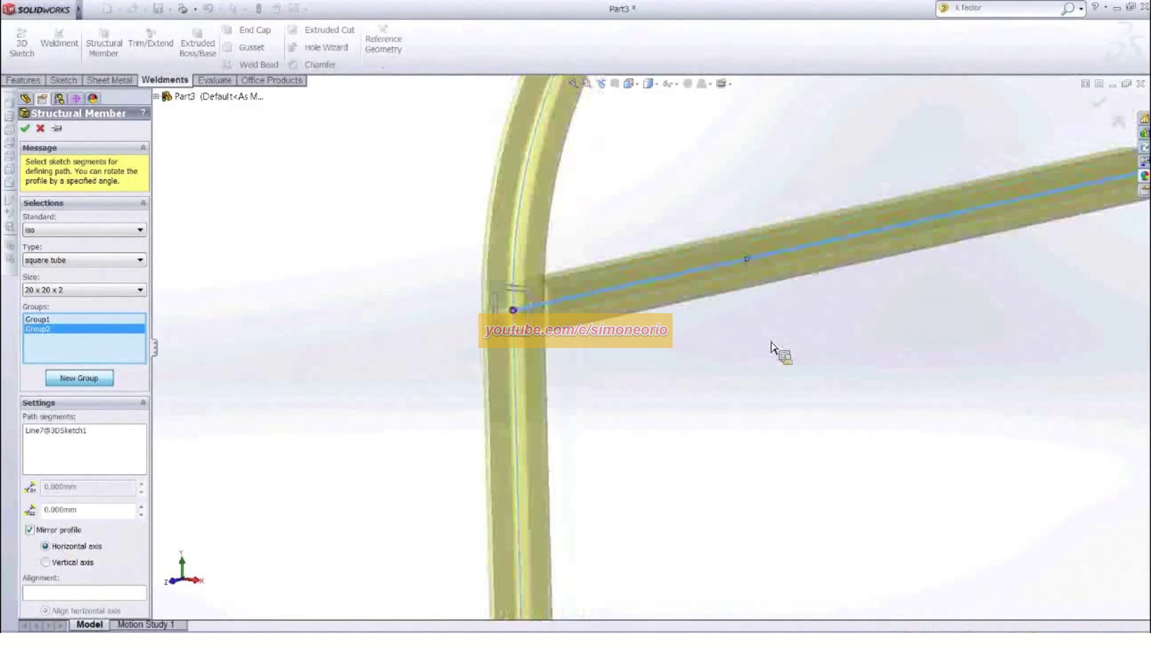
{"action": "middle_click_drag", "start_coordinate": [772, 342], "coordinate": [984, 334]}
{"action": "scroll", "coordinate": [691, 326], "scroll_direction": "up", "scroll_amount": 5}
{"action": "scroll", "coordinate": [988, 338], "scroll_direction": "down", "scroll_amount": 2}
{"action": "scroll", "coordinate": [404, 385], "scroll_direction": "down", "scroll_amount": 5}
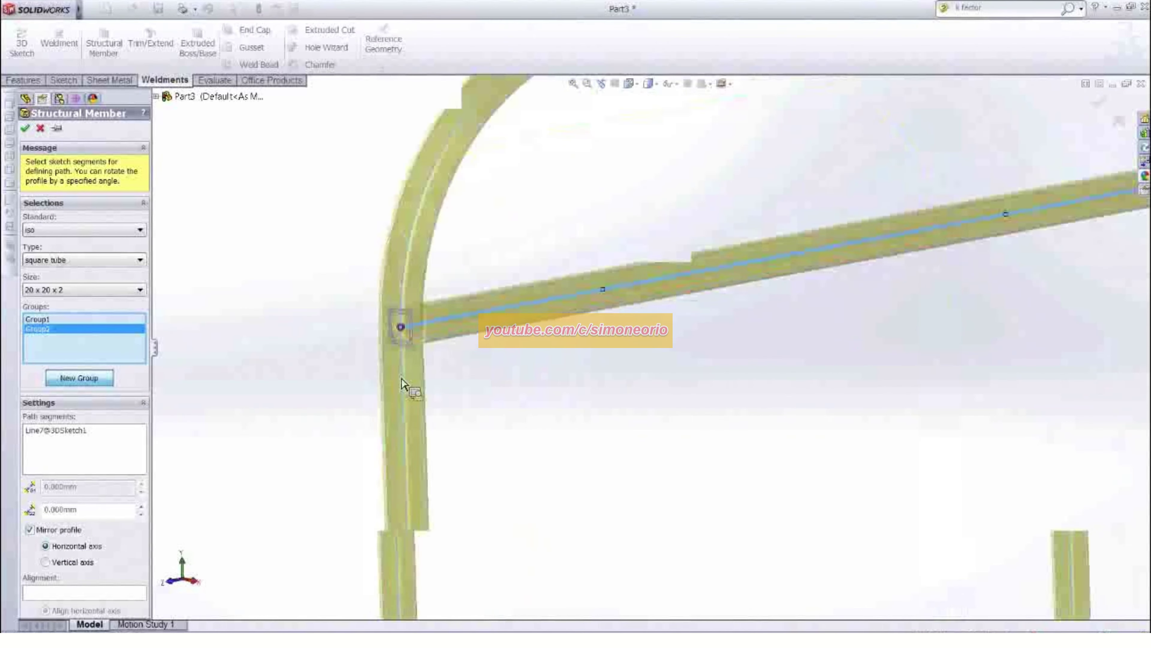
{"action": "middle_click_drag", "start_coordinate": [524, 362], "coordinate": [547, 350]}
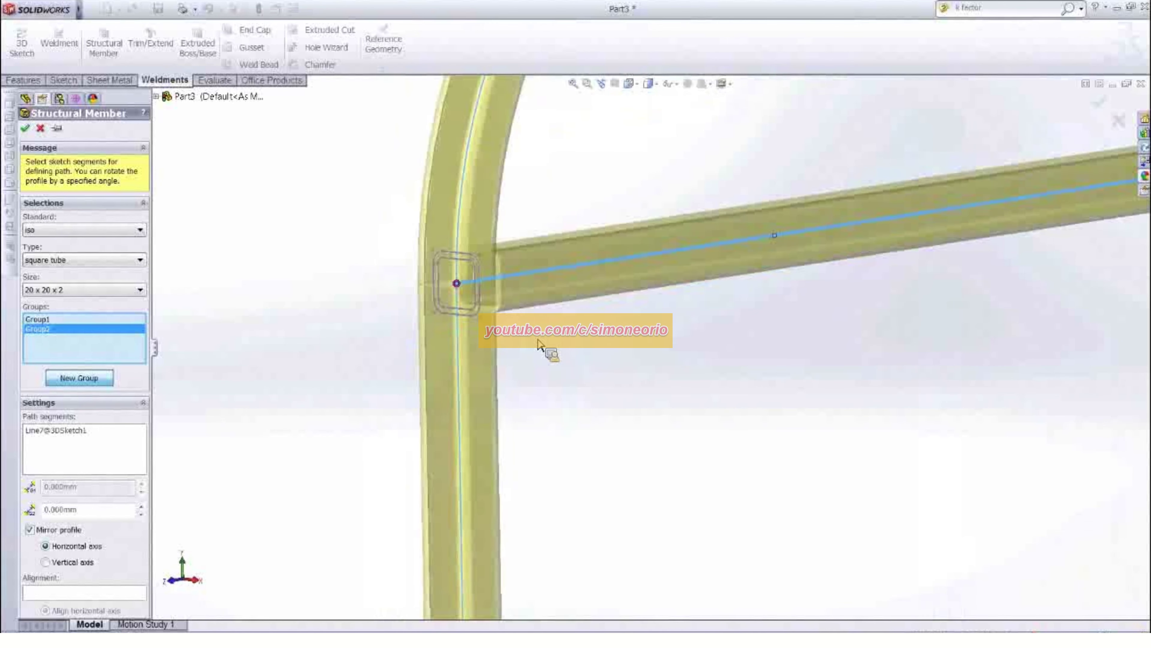
{"action": "scroll", "coordinate": [583, 367], "scroll_direction": "up", "scroll_amount": 6}
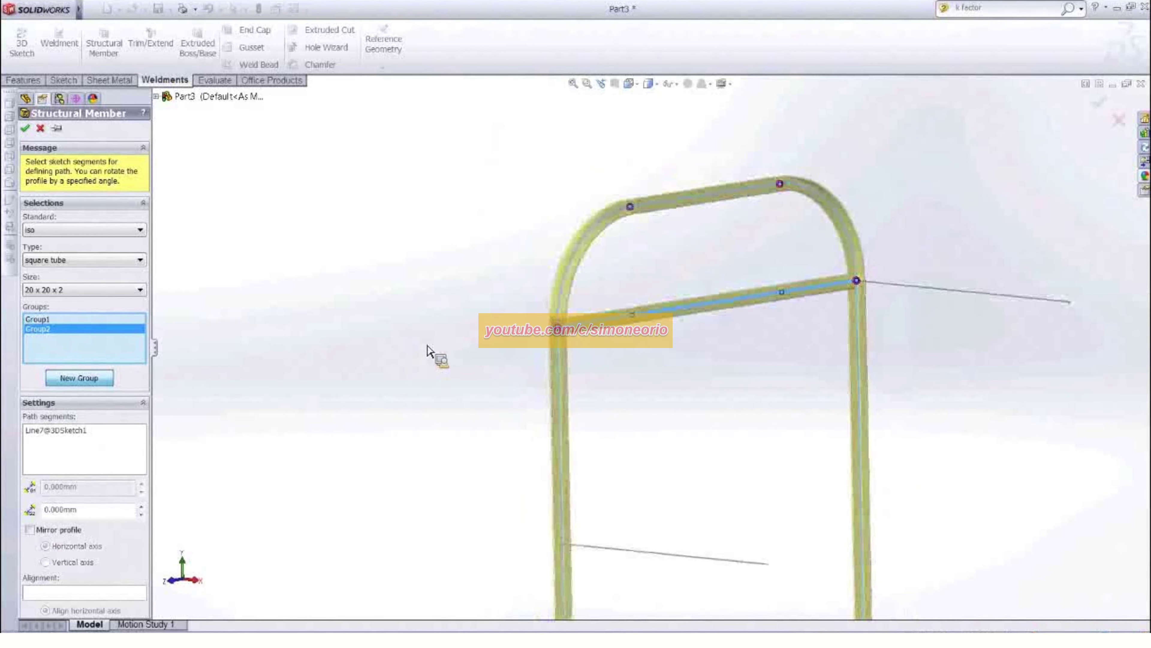
{"action": "scroll", "coordinate": [586, 339], "scroll_direction": "up", "scroll_amount": 3}
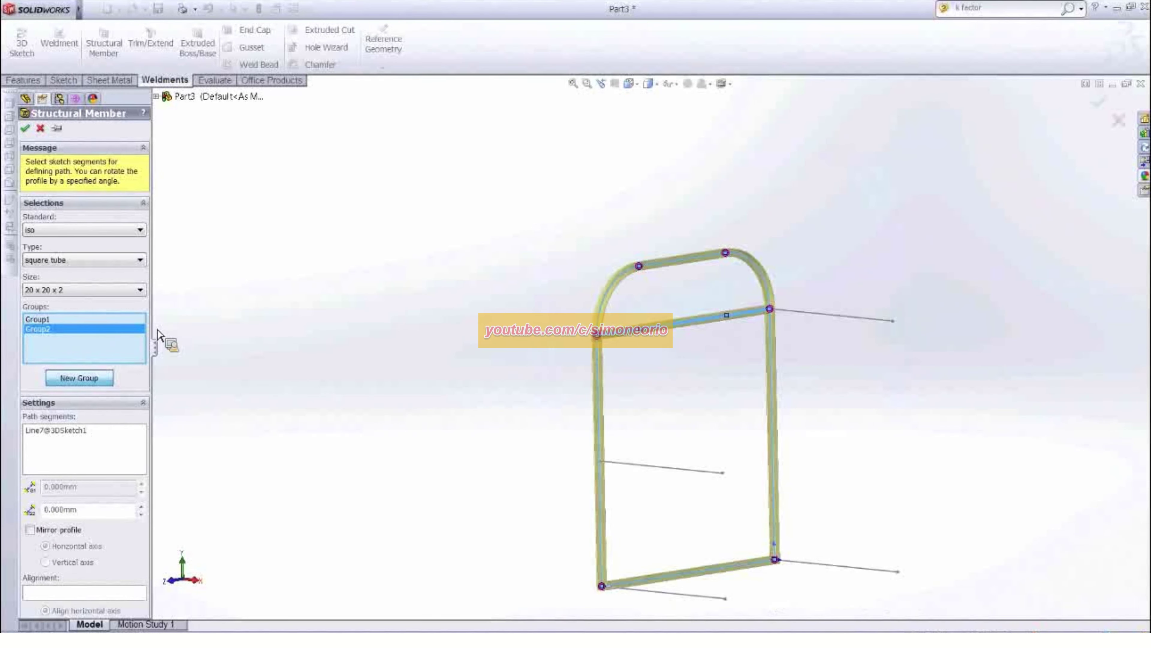
Create a third group from the upper rail line and a fourth from the three lower parallel rail lines, and complete the structural member
{"action": "left_click", "coordinate": [89, 380]}
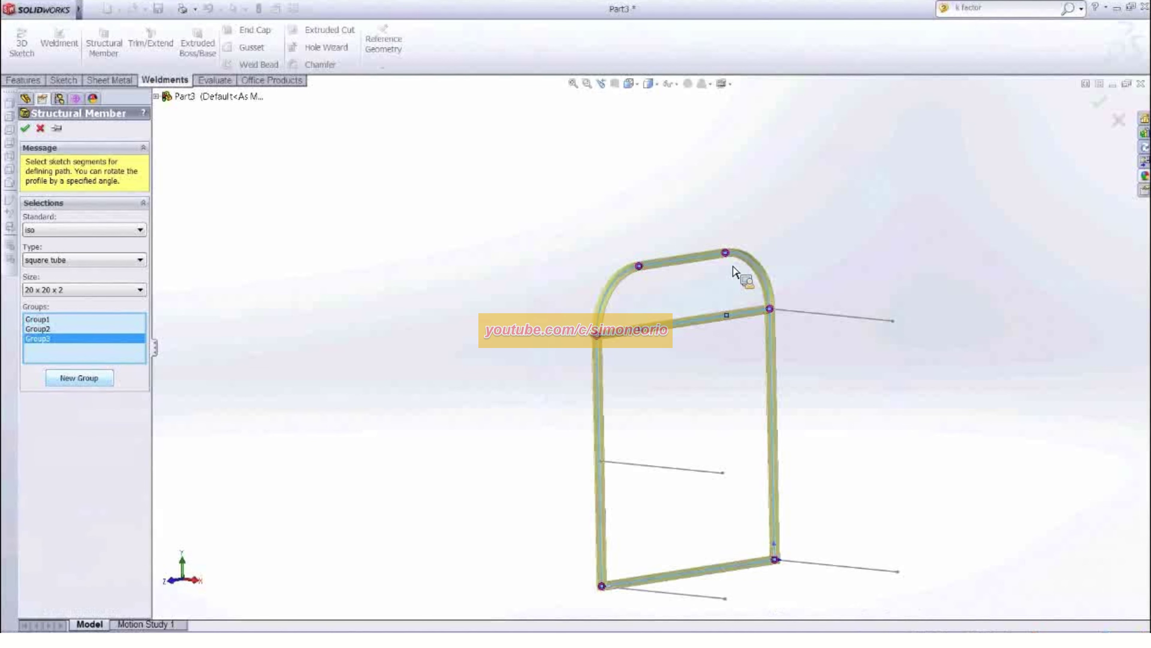
{"action": "left_click", "coordinate": [831, 316]}
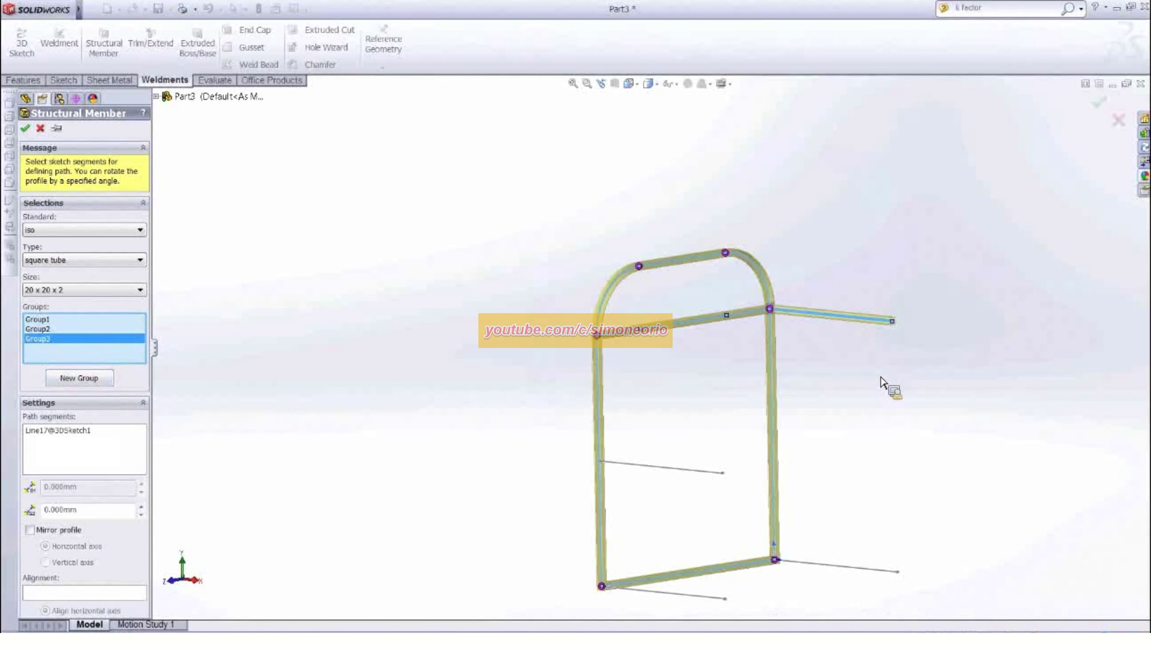
{"action": "left_click", "coordinate": [86, 382]}
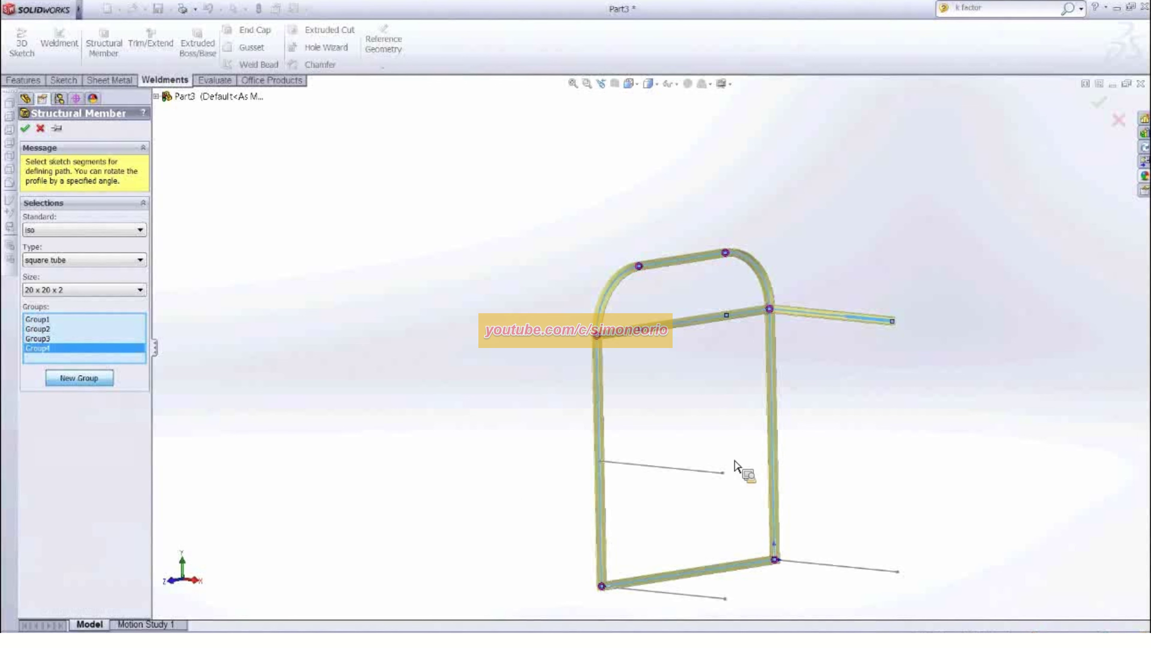
{"action": "left_click", "coordinate": [687, 471]}
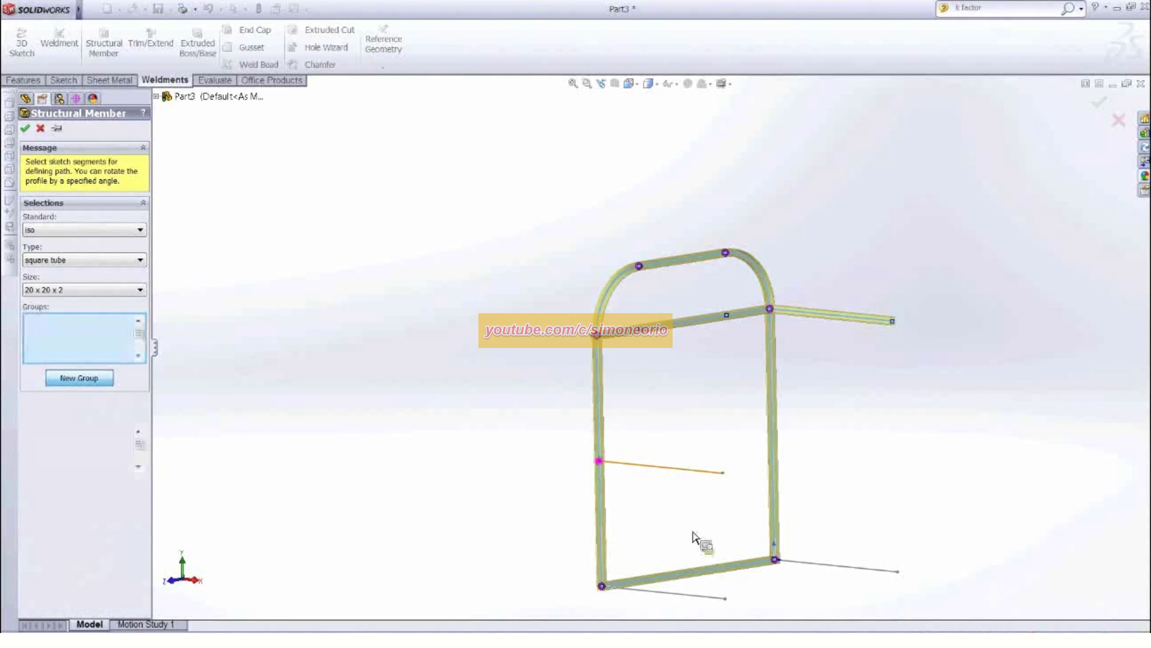
{"action": "left_click", "coordinate": [686, 594]}
{"action": "left_click", "coordinate": [821, 568]}
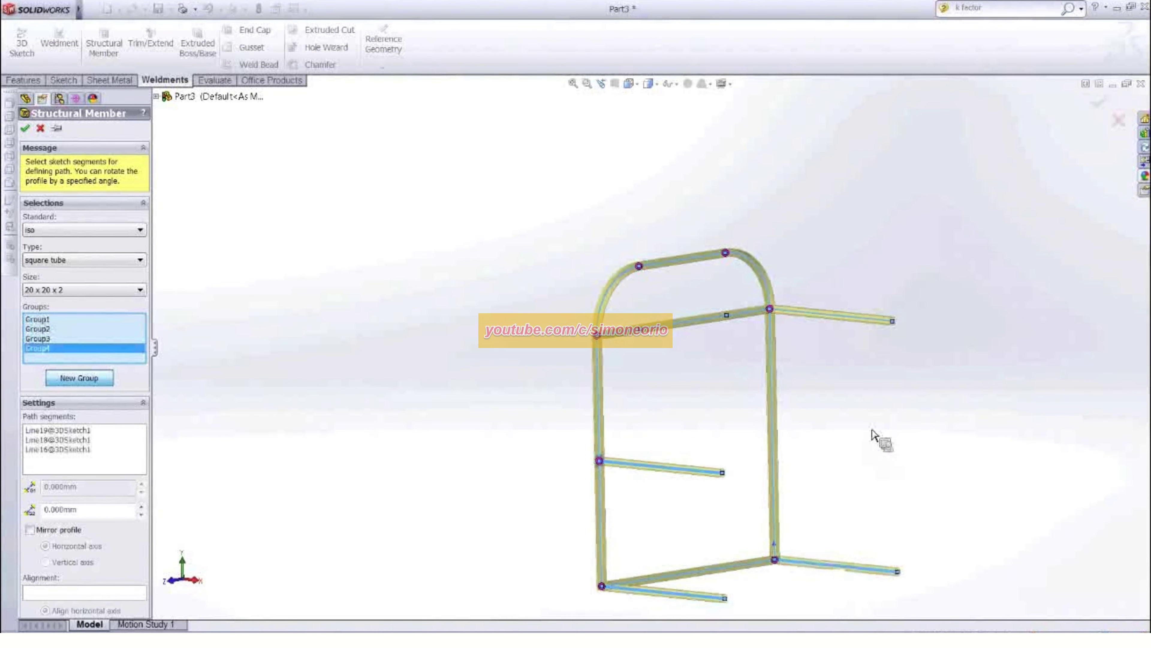
{"action": "middle_click_drag", "start_coordinate": [838, 430], "coordinate": [904, 429]}
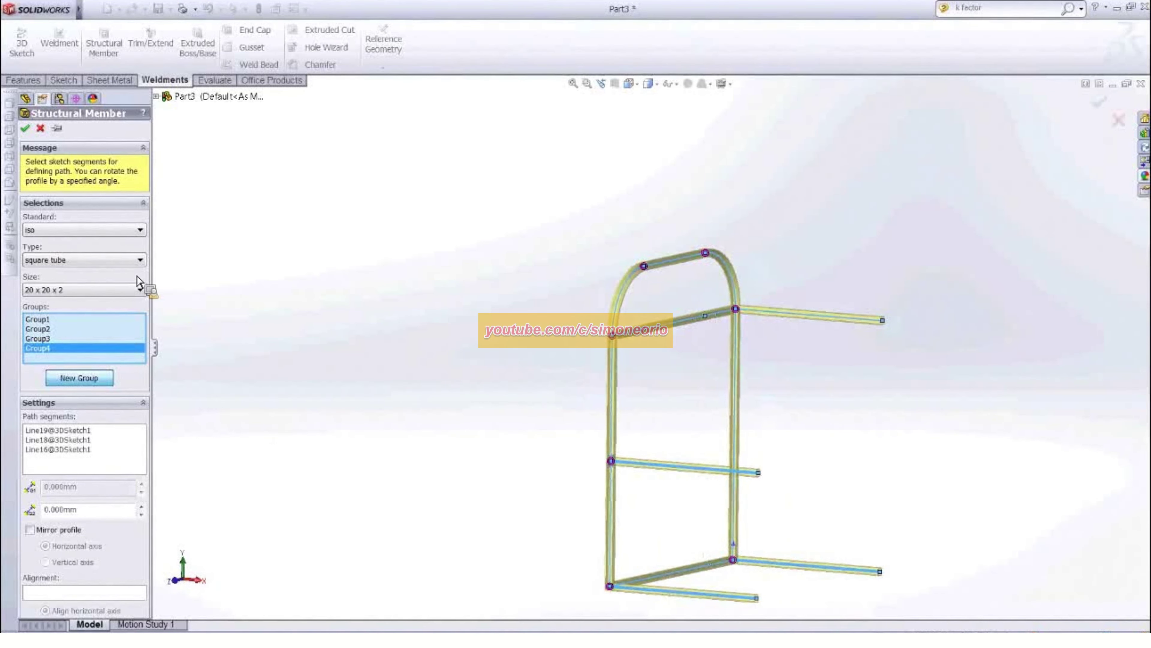
{"action": "left_click", "coordinate": [25, 128]}
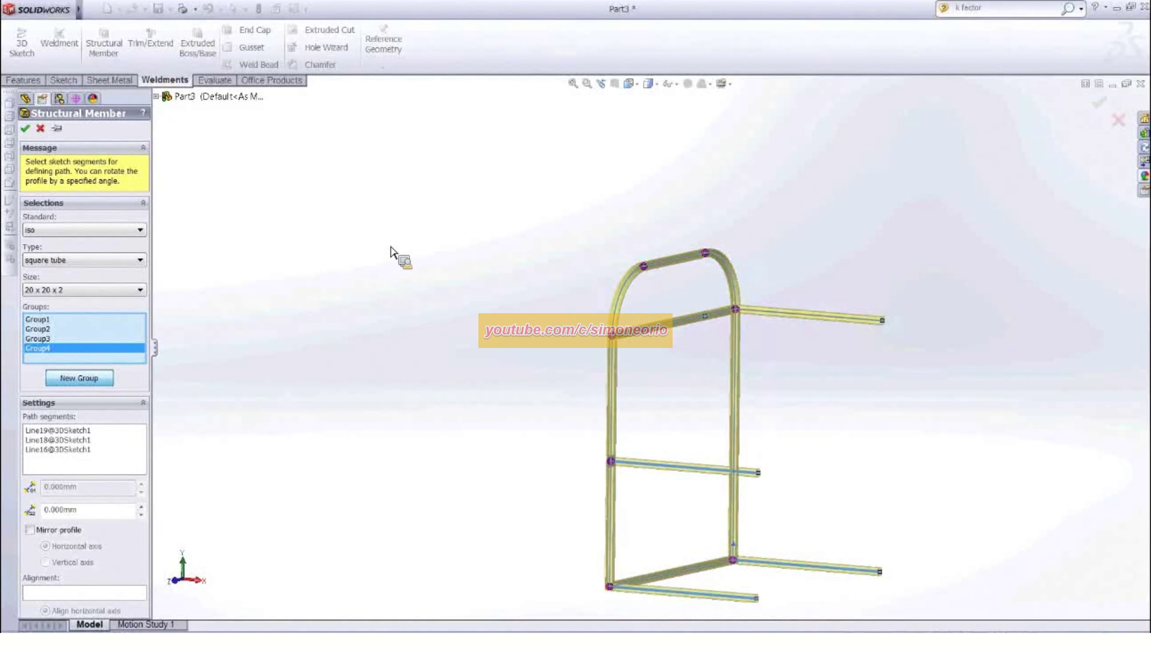
{"action": "middle_click_drag", "start_coordinate": [385, 296], "coordinate": [413, 309]}
{"action": "scroll", "coordinate": [680, 427], "scroll_direction": "up", "scroll_amount": 1}
{"action": "scroll", "coordinate": [881, 540], "scroll_direction": "down", "scroll_amount": 1}
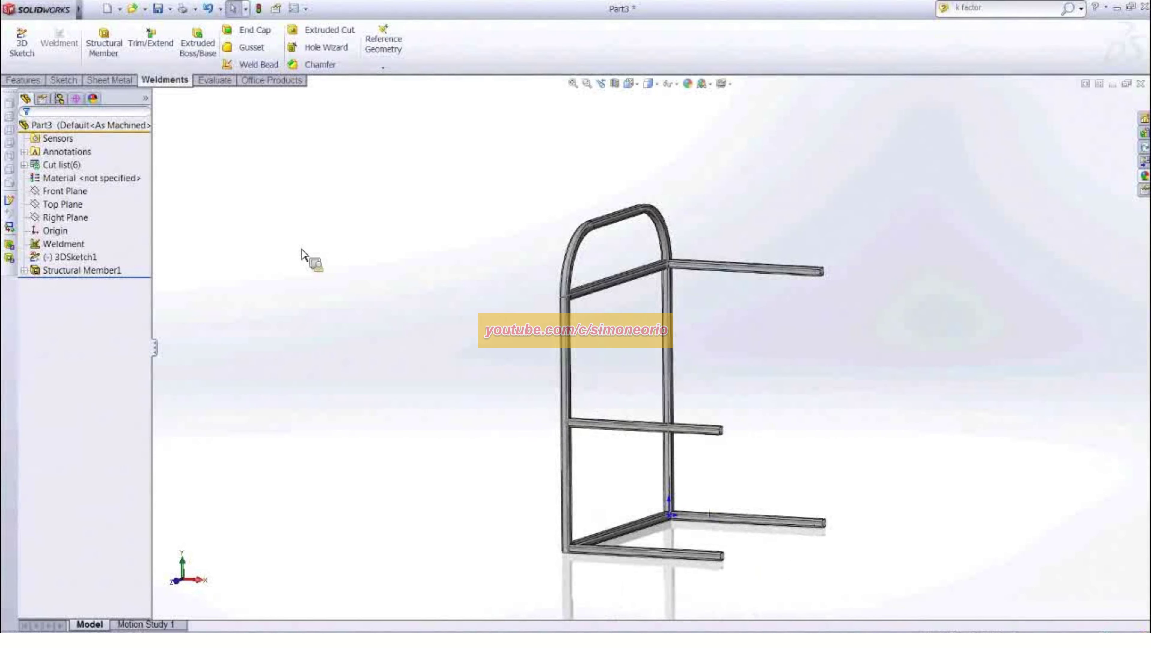
Start a Mirror feature using the free end face of the upper rail tube as the mirror plane
{"action": "left_click", "coordinate": [25, 83]}
{"action": "left_click", "coordinate": [507, 64]}
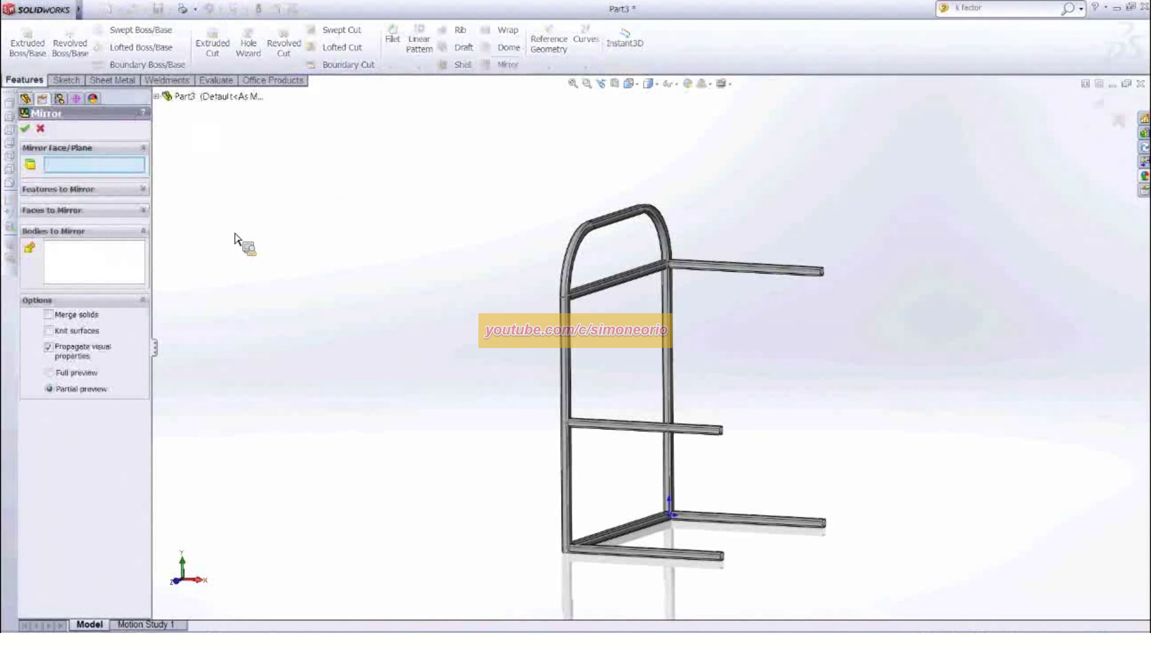
{"action": "left_click", "coordinate": [156, 96]}
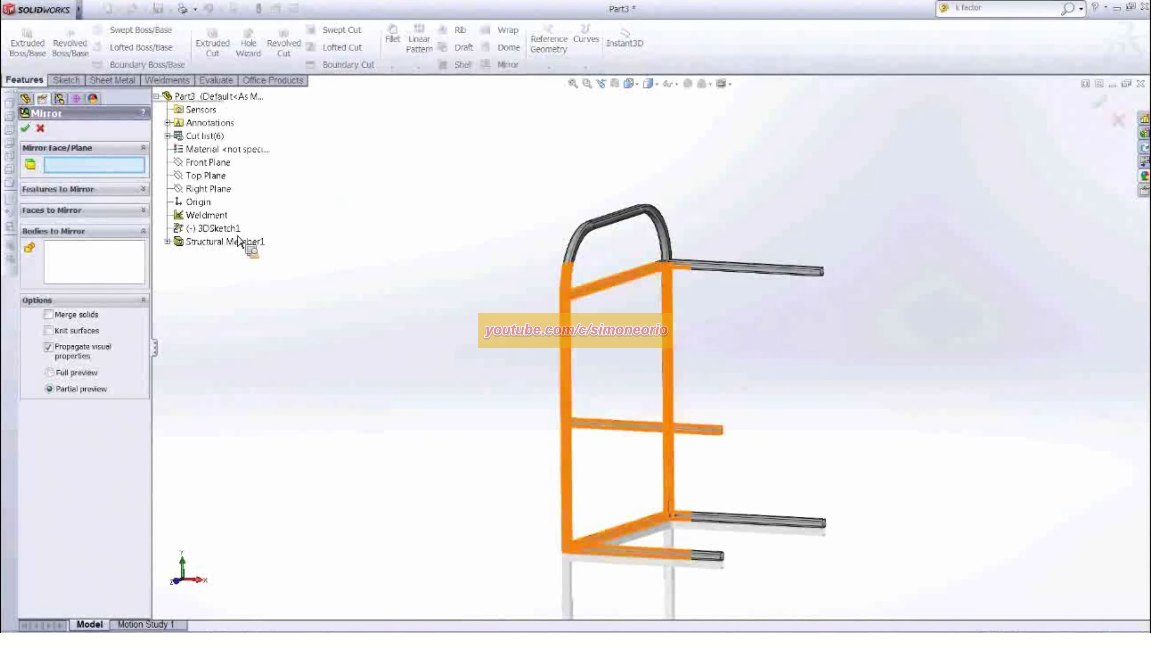
{"action": "middle_click_drag", "start_coordinate": [791, 314], "coordinate": [875, 310]}
{"action": "scroll", "coordinate": [863, 295], "scroll_direction": "down", "scroll_amount": 6}
{"action": "scroll", "coordinate": [783, 294], "scroll_direction": "down", "scroll_amount": 3}
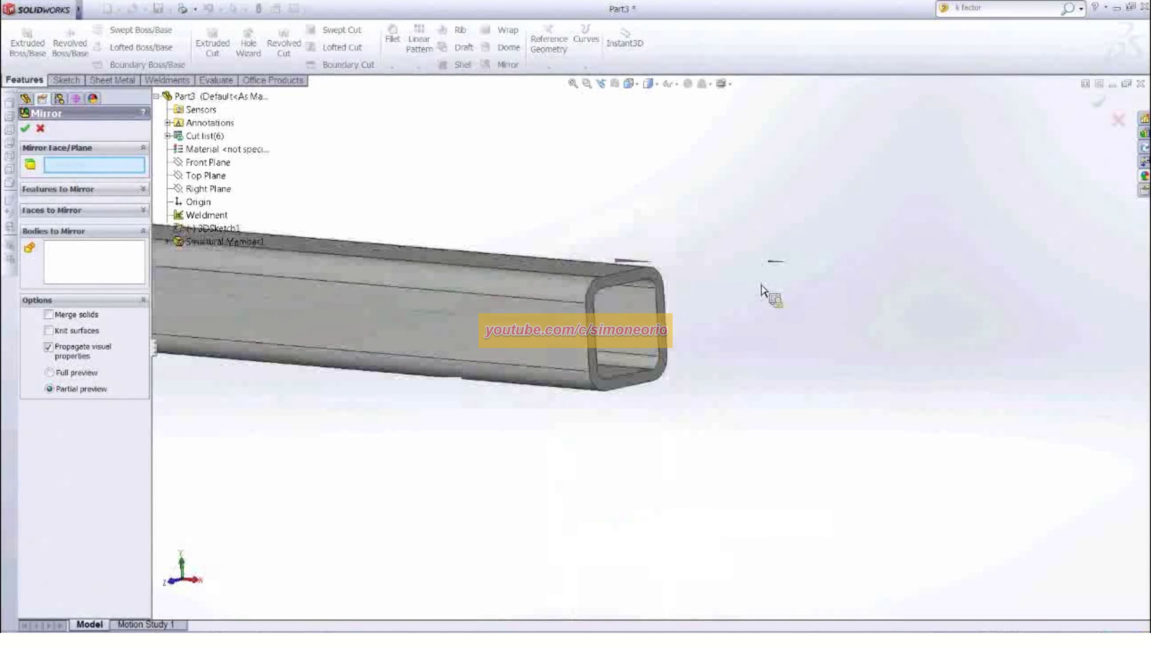
{"action": "left_click", "coordinate": [654, 283]}
{"action": "scroll", "coordinate": [532, 411], "scroll_direction": "up", "scroll_amount": 8}
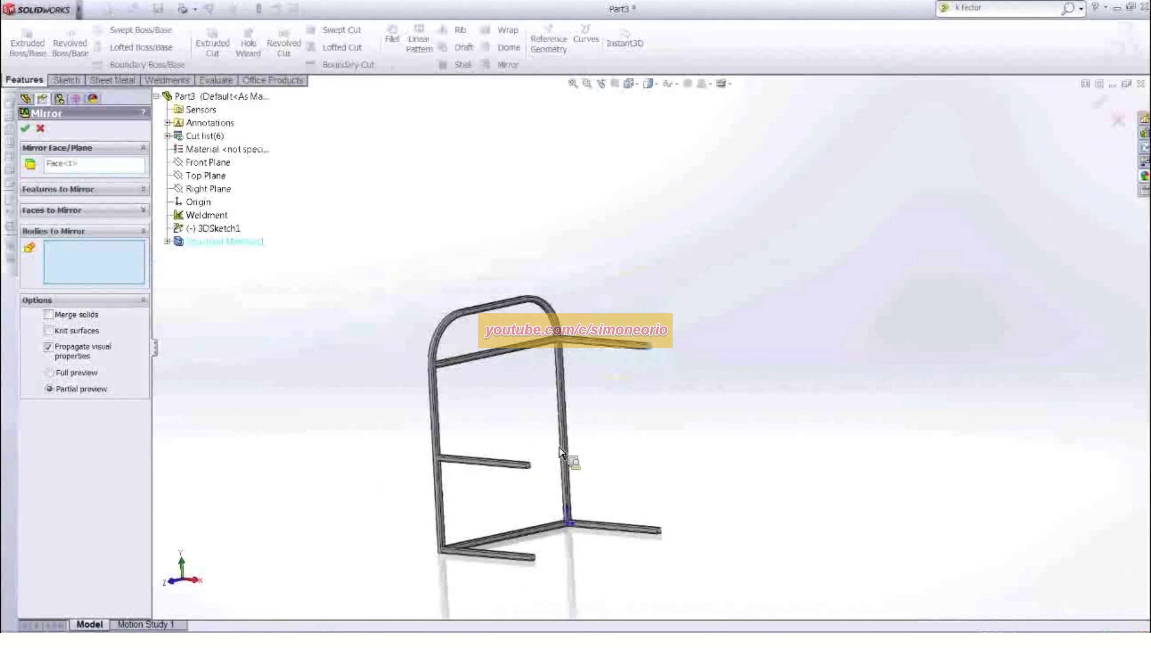
Add the rounded-top frame, its crossbar and all four rail tubes as the bodies to mirror
{"action": "scroll", "coordinate": [541, 420], "scroll_direction": "down", "scroll_amount": 2}
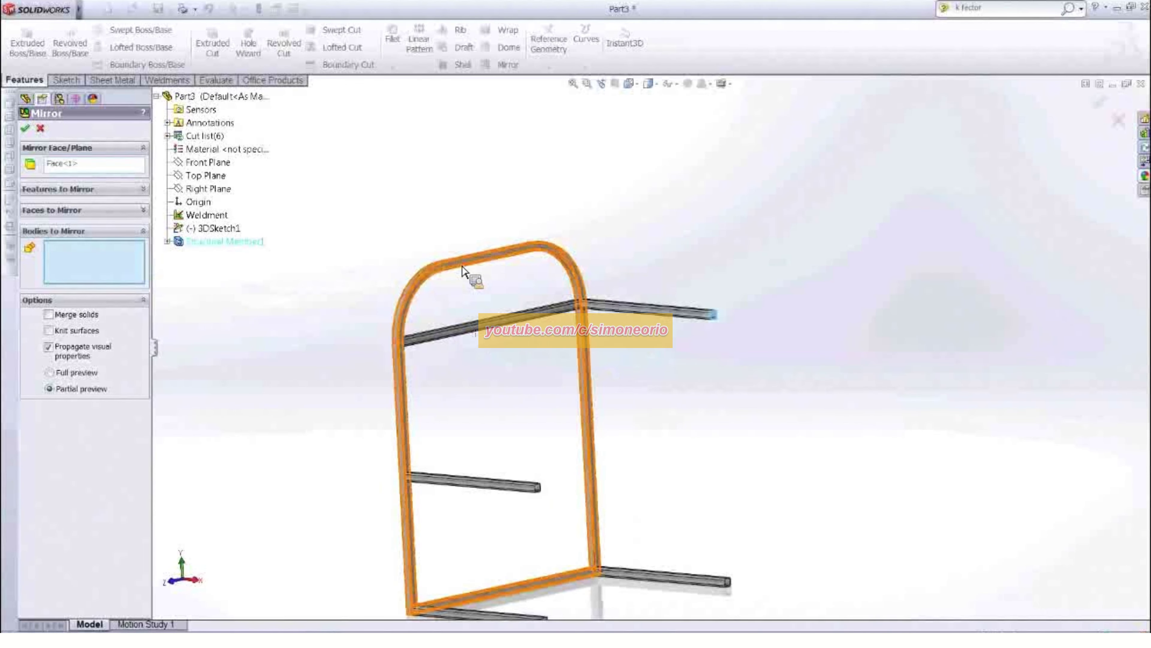
{"action": "left_click", "coordinate": [471, 259]}
{"action": "left_click", "coordinate": [517, 314]}
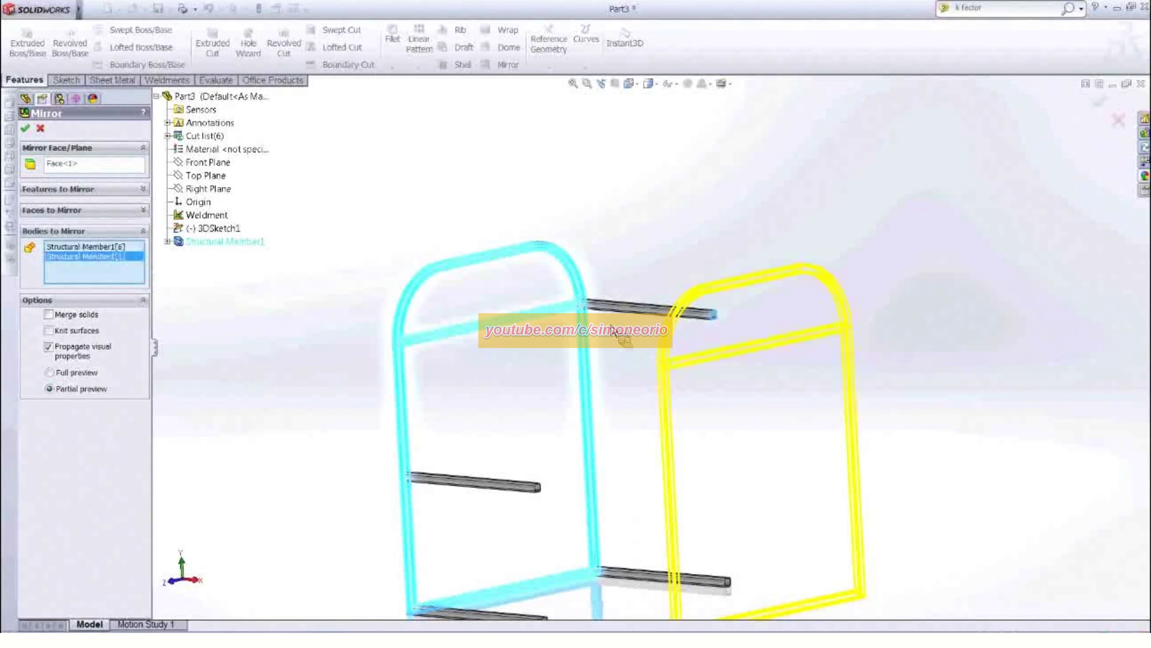
{"action": "left_click", "coordinate": [631, 320]}
{"action": "left_click", "coordinate": [494, 484]}
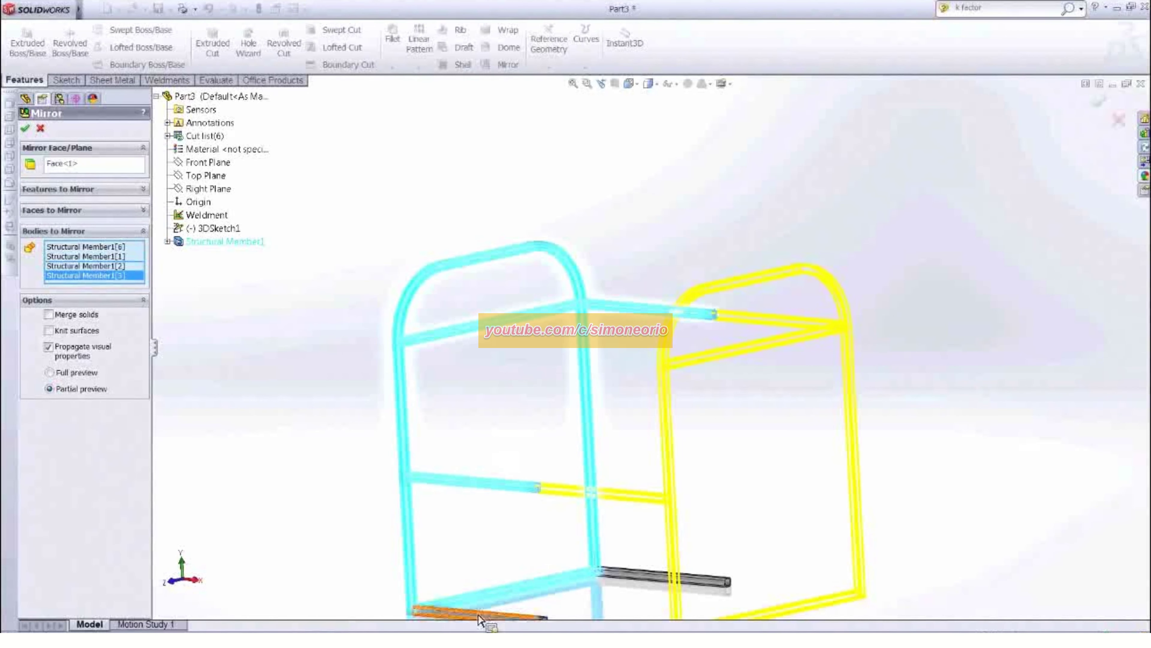
{"action": "left_click", "coordinate": [488, 613]}
{"action": "left_click", "coordinate": [657, 576]}
Try the mirror with Merge solids enabled
{"action": "middle_click_drag", "start_coordinate": [759, 462], "coordinate": [752, 485]}
{"action": "key", "text": "Left"}
{"action": "left_click", "coordinate": [48, 314]}
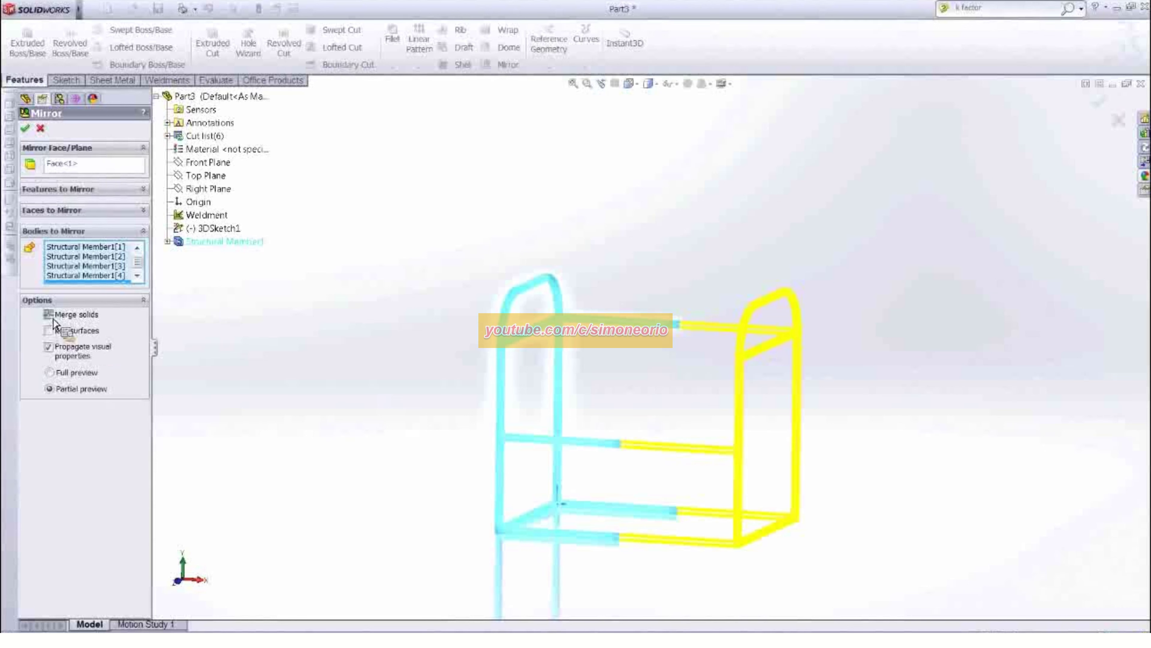
{"action": "middle_click_drag", "start_coordinate": [578, 373], "coordinate": [568, 372]}
{"action": "scroll", "coordinate": [663, 376], "scroll_direction": "down", "scroll_amount": 2}
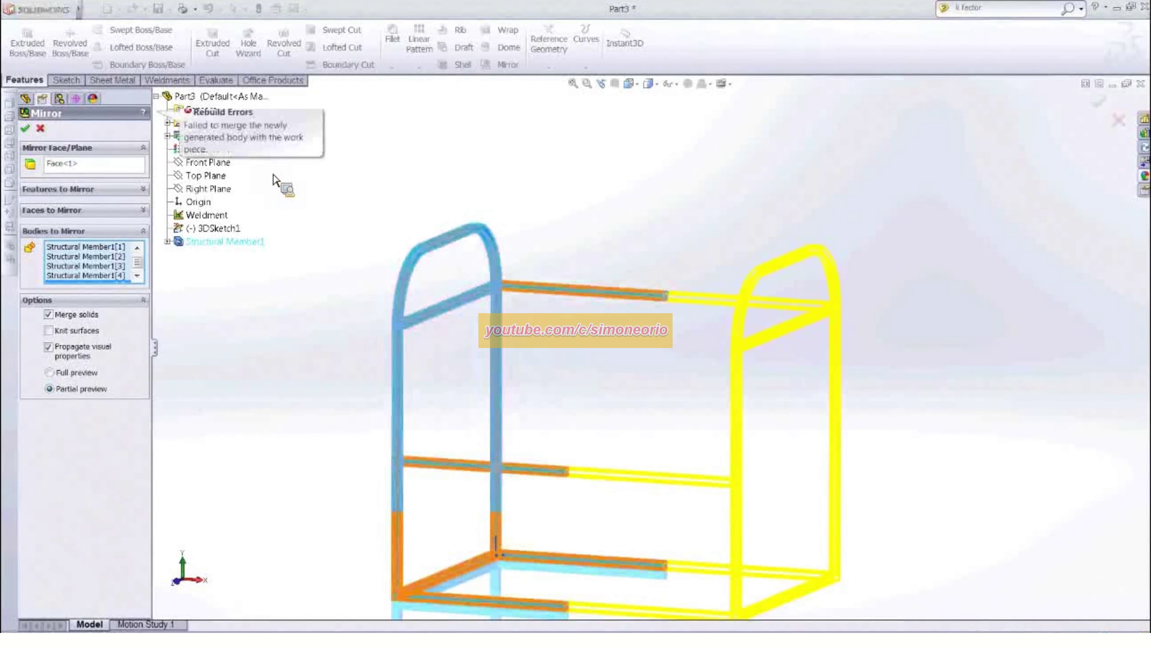
{"action": "key", "text": "Left"}
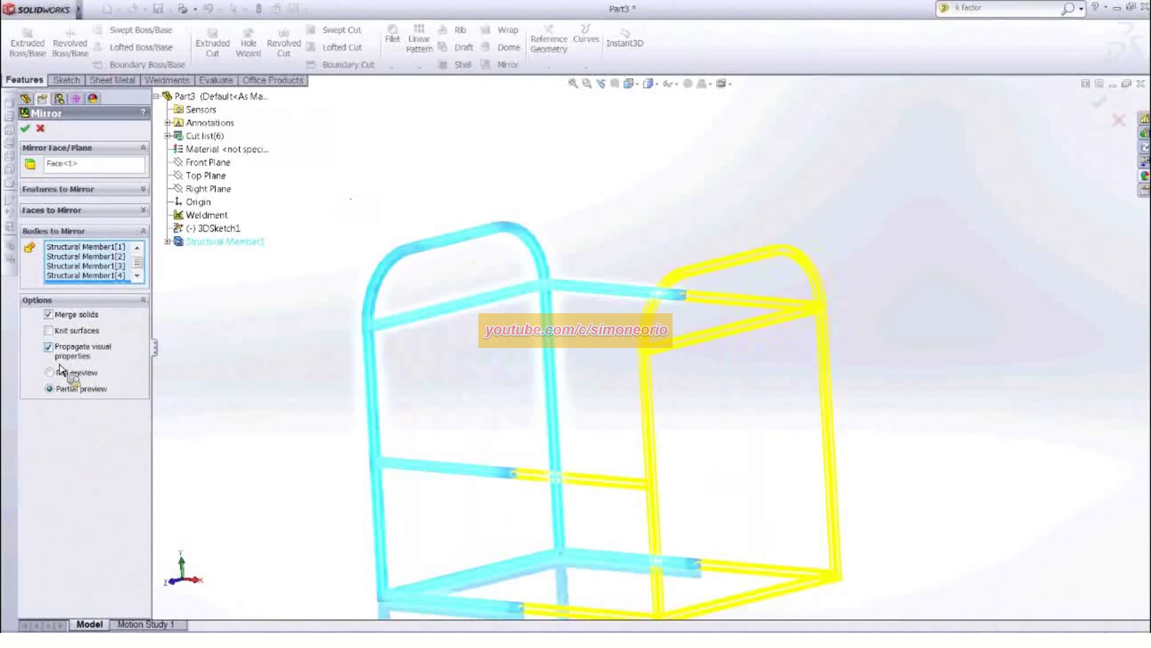
{"action": "left_click", "coordinate": [53, 315]}
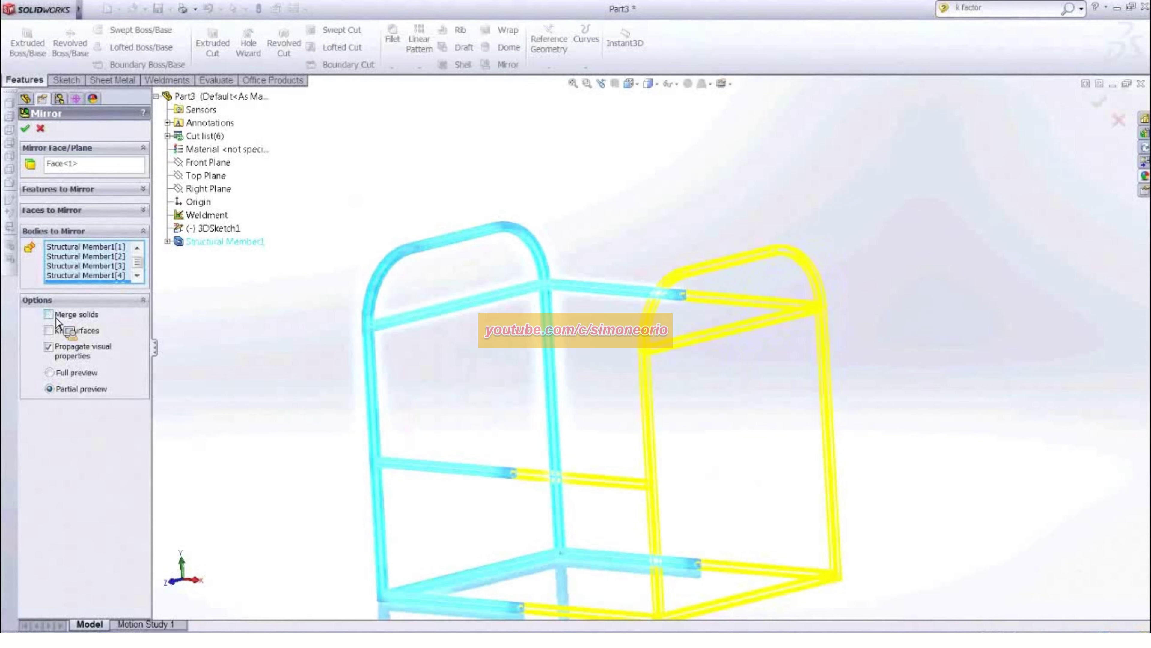
Complete the body mirror without merging solids and inspect the seams halfway along the rails
{"action": "left_click", "coordinate": [25, 129]}
{"action": "middle_click_drag", "start_coordinate": [261, 338], "coordinate": [295, 321]}
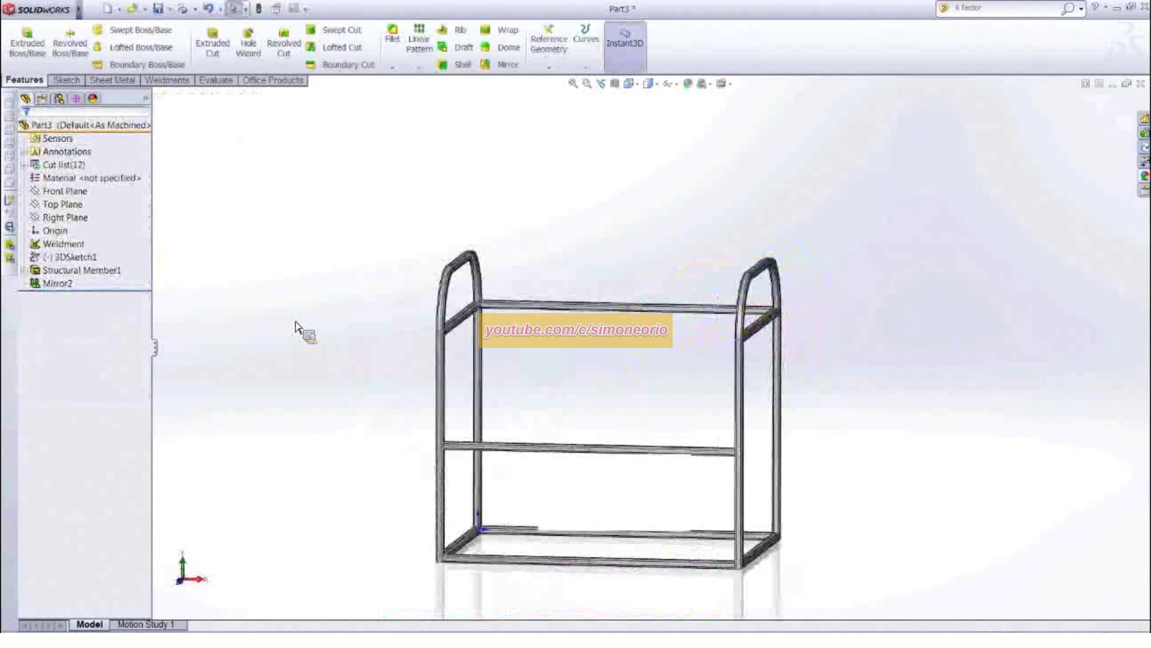
{"action": "scroll", "coordinate": [662, 495], "scroll_direction": "down", "scroll_amount": 2}
{"action": "mouse_move", "coordinate": [598, 295]}
{"action": "middle_mouse_down"}
{"action": "mouse_move", "coordinate": [626, 275]}
{"action": "mouse_move", "coordinate": [648, 285]}
{"action": "mouse_move", "coordinate": [605, 281]}
{"action": "middle_mouse_up"}
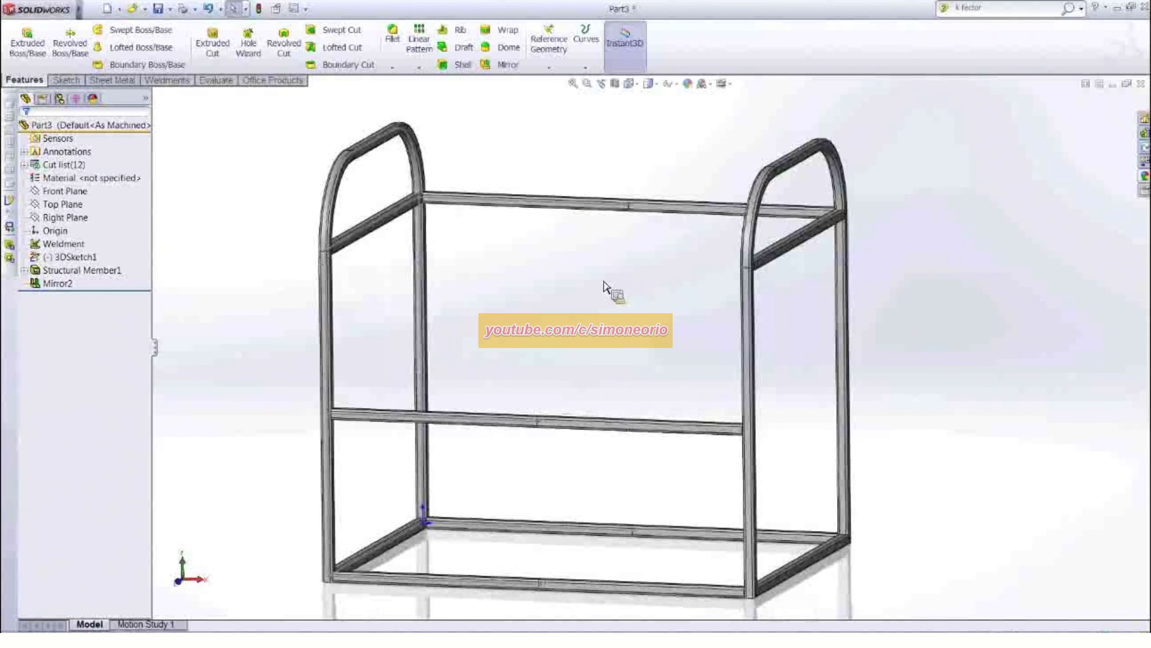
{"action": "scroll", "coordinate": [606, 282], "scroll_direction": "up", "scroll_amount": 1}
{"action": "scroll", "coordinate": [648, 291], "scroll_direction": "down", "scroll_amount": 1}
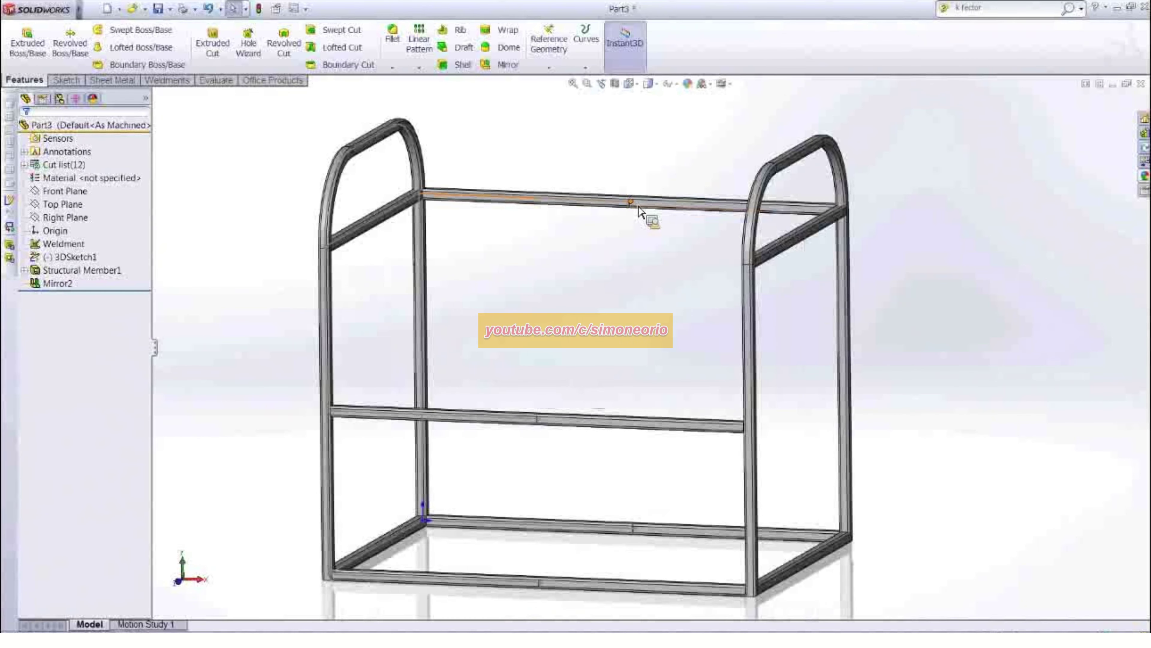
{"action": "left_click", "coordinate": [55, 283]}
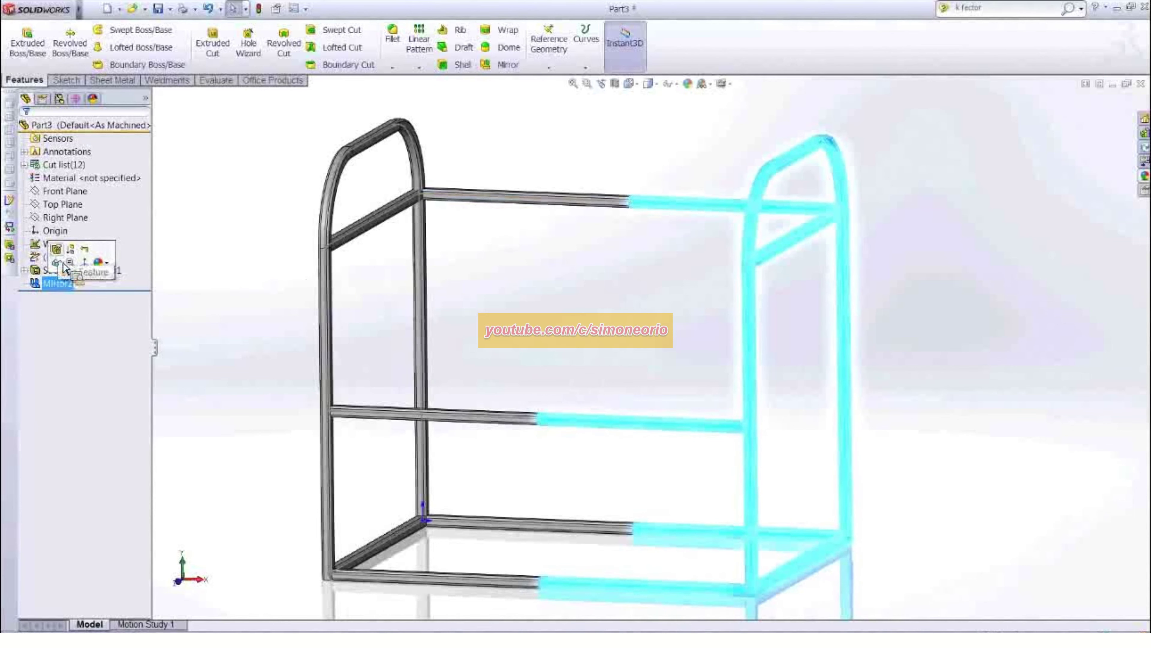
{"action": "left_click", "coordinate": [56, 248]}
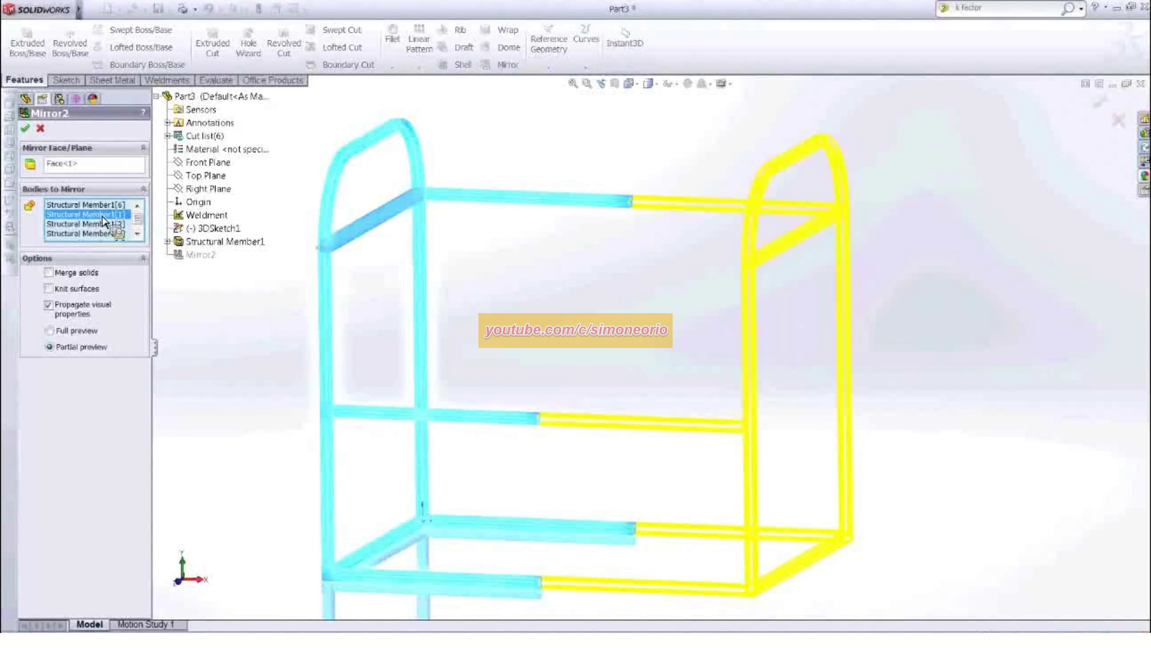
{"action": "right_click", "coordinate": [97, 212]}
{"action": "left_click", "coordinate": [136, 221]}
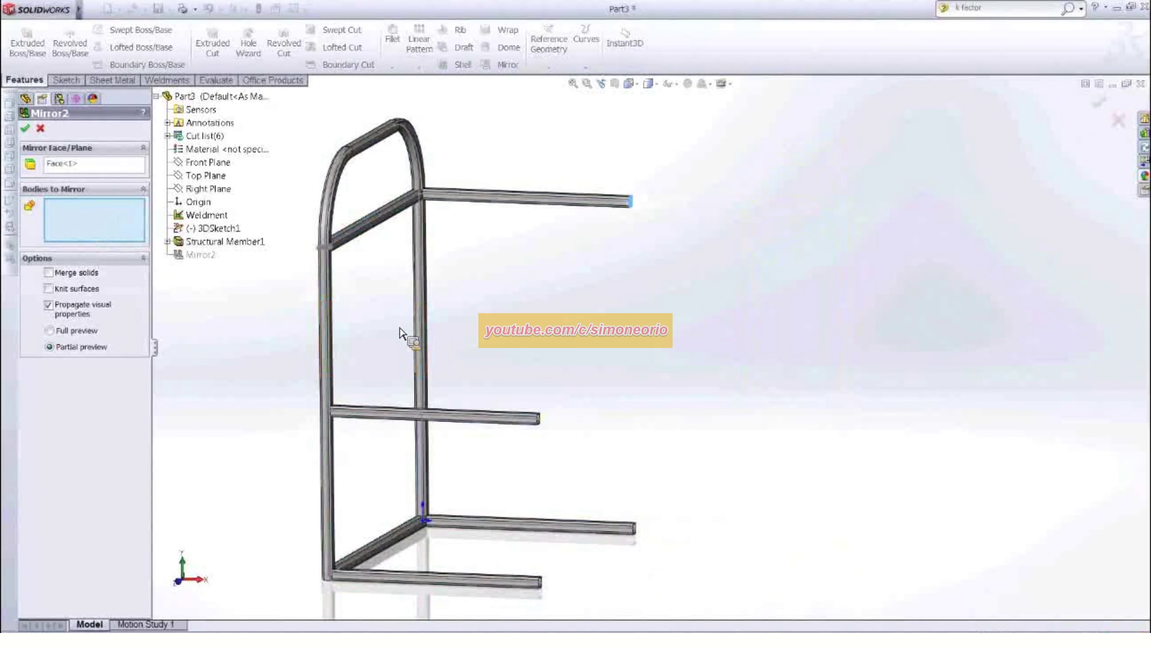
{"action": "left_click", "coordinate": [41, 129]}
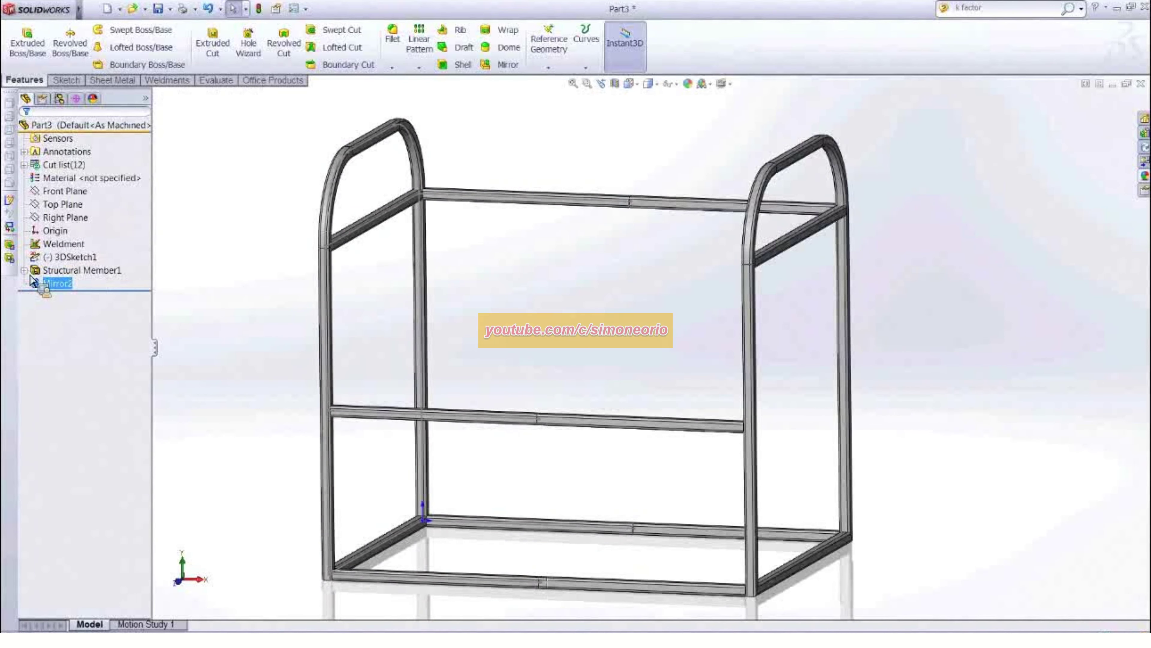
Edit the 3D sketch under the structural member and set the bottom rail line's length to 800 mm, then rebuild the frame
{"action": "middle_click_drag", "start_coordinate": [256, 281], "coordinate": [241, 276]}
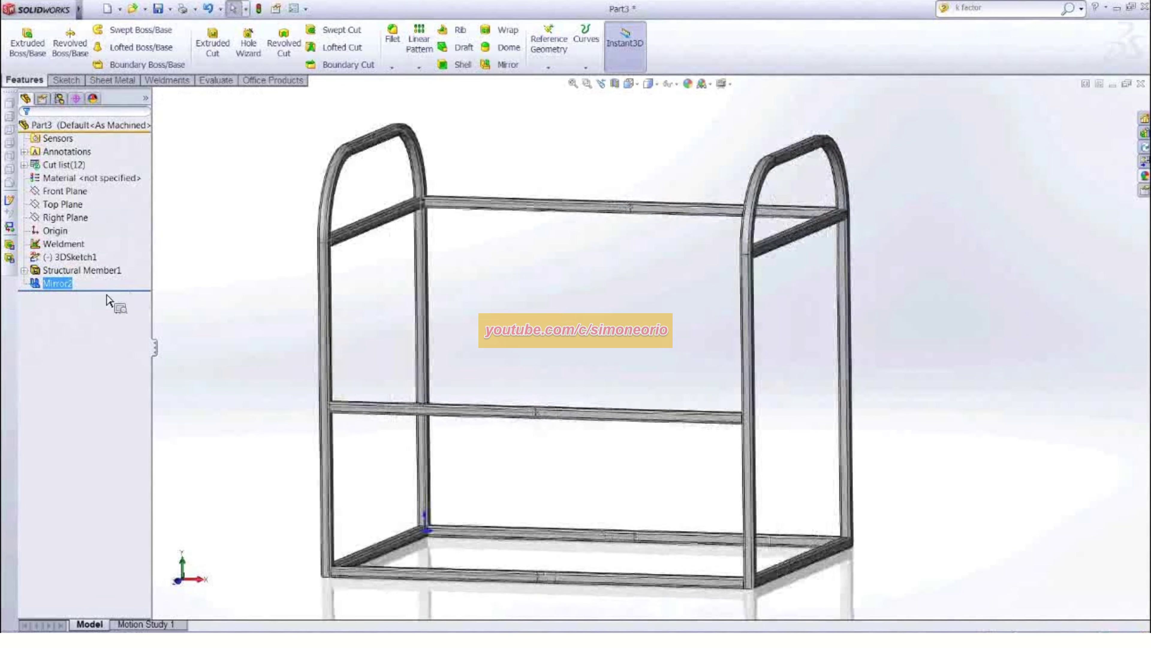
{"action": "left_click", "coordinate": [25, 270]}
{"action": "left_click", "coordinate": [58, 297]}
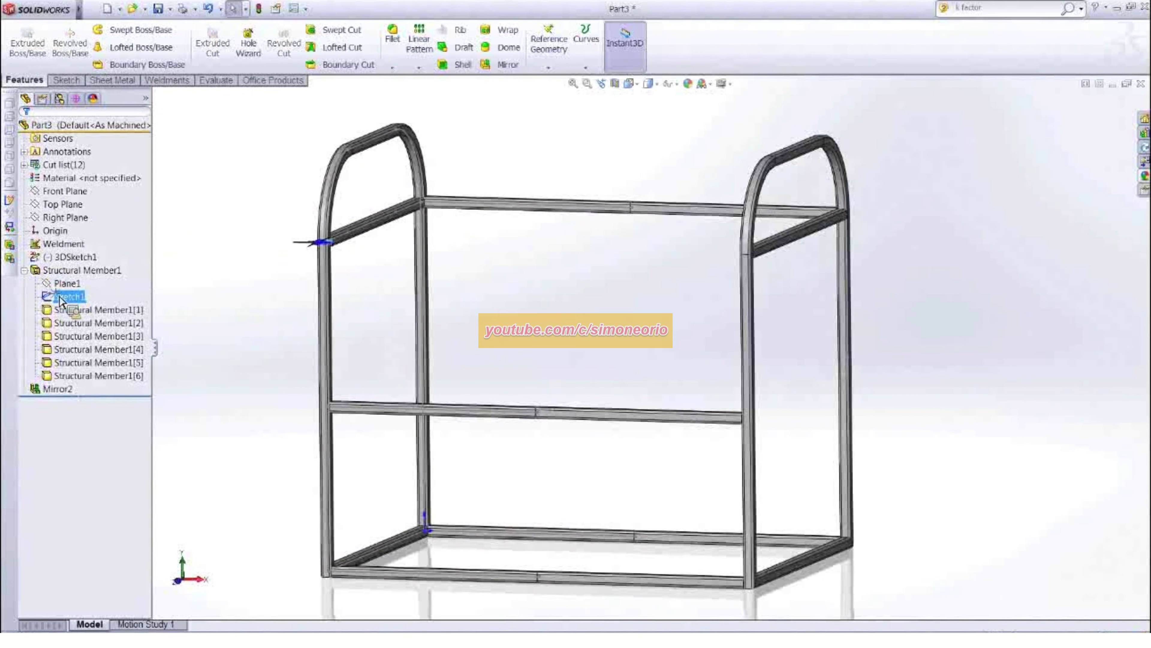
{"action": "right_click", "coordinate": [74, 258]}
{"action": "left_click", "coordinate": [79, 226]}
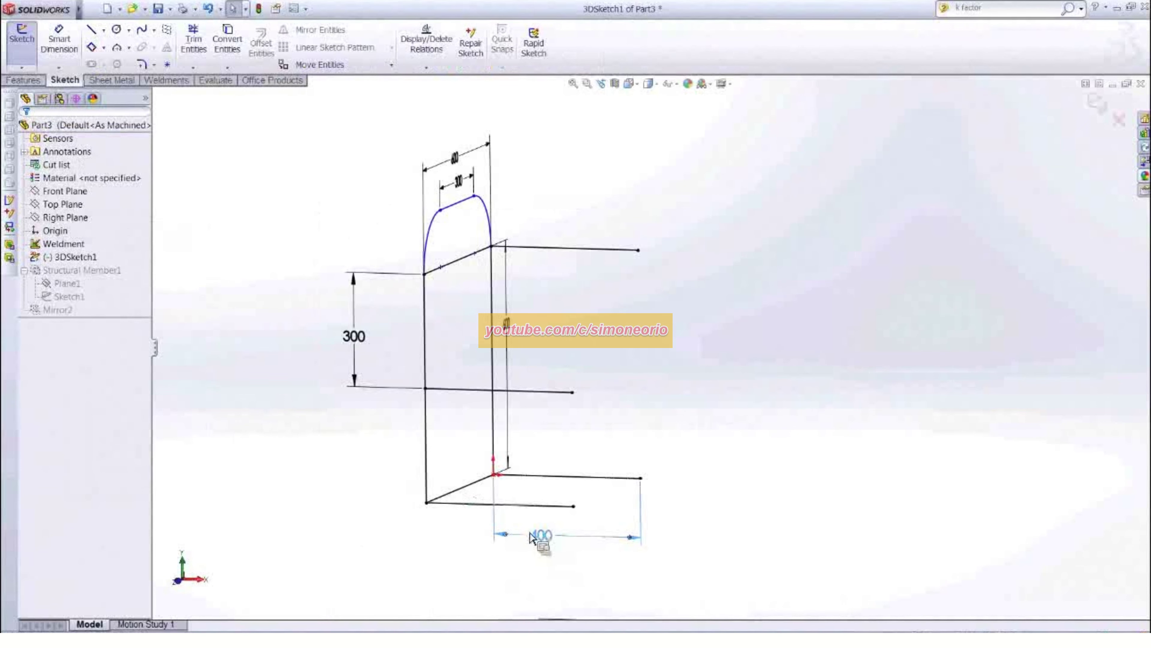
{"action": "double_click", "coordinate": [543, 538]}
{"action": "type", "text": "800"}
{"action": "key", "text": "Return"}
{"action": "left_click", "coordinate": [216, 388]}
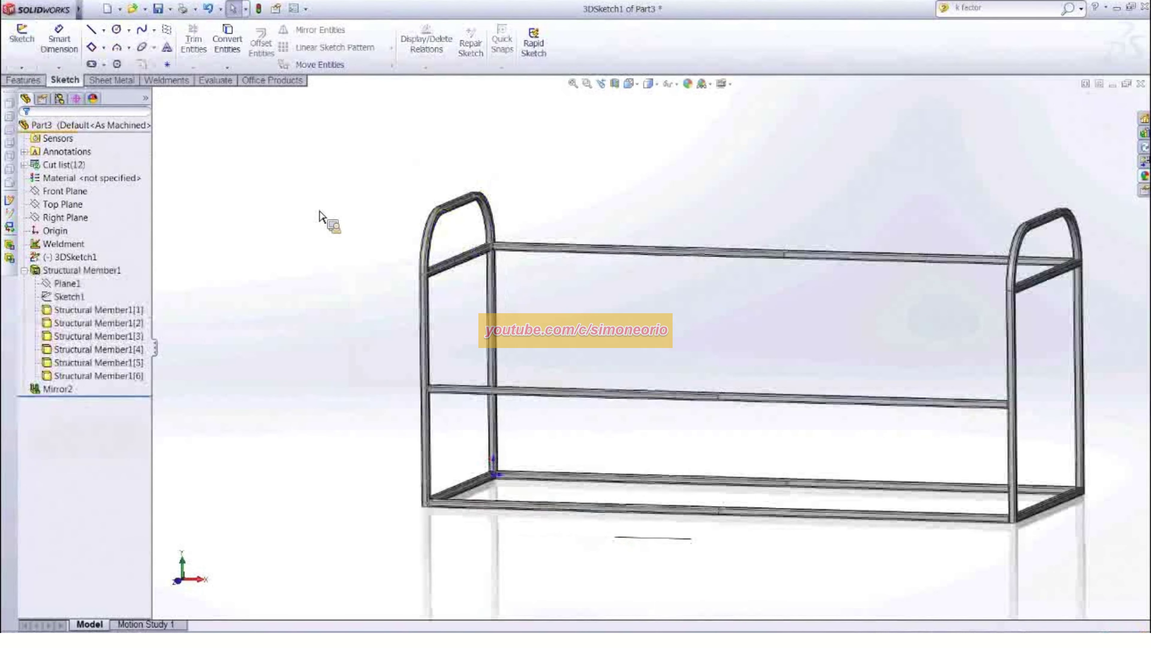
{"action": "scroll", "coordinate": [892, 313], "scroll_direction": "down", "scroll_amount": 1}
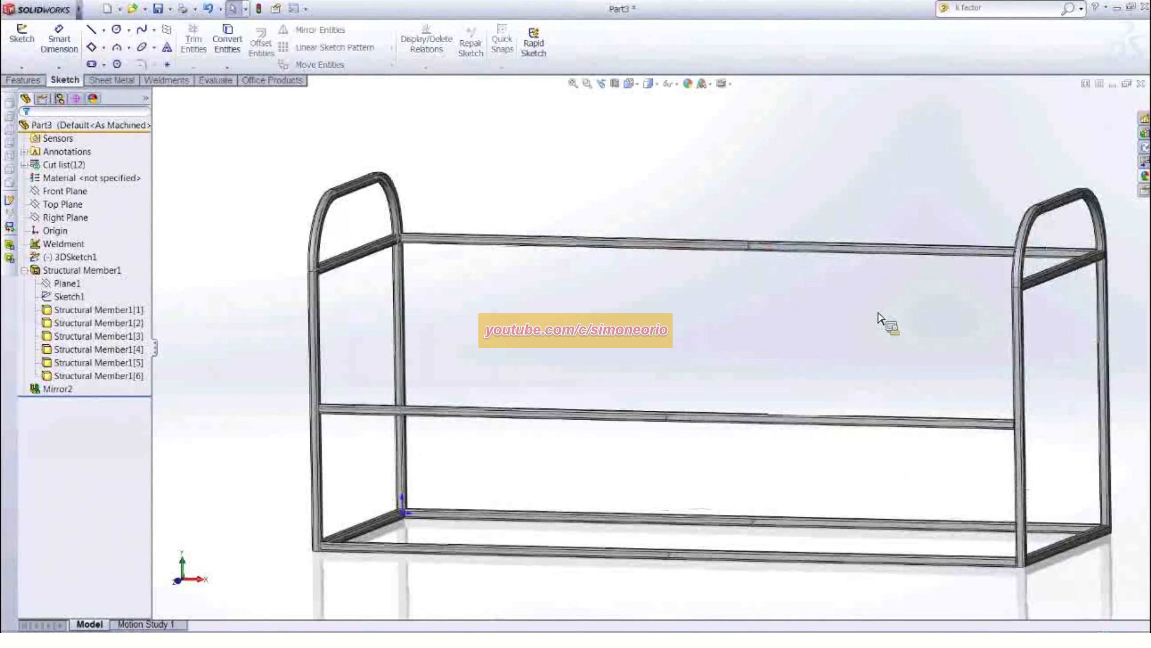
Create a reference plane offset 400 mm from the Right Plane
{"action": "left_click", "coordinate": [68, 283]}
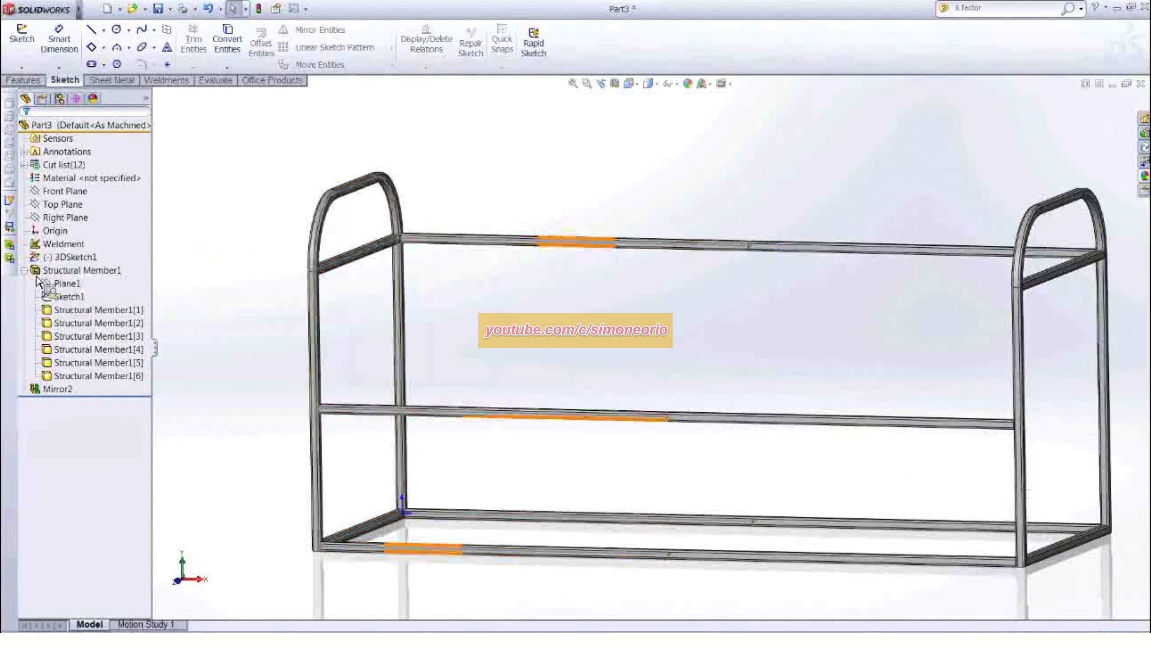
{"action": "left_click", "coordinate": [156, 300]}
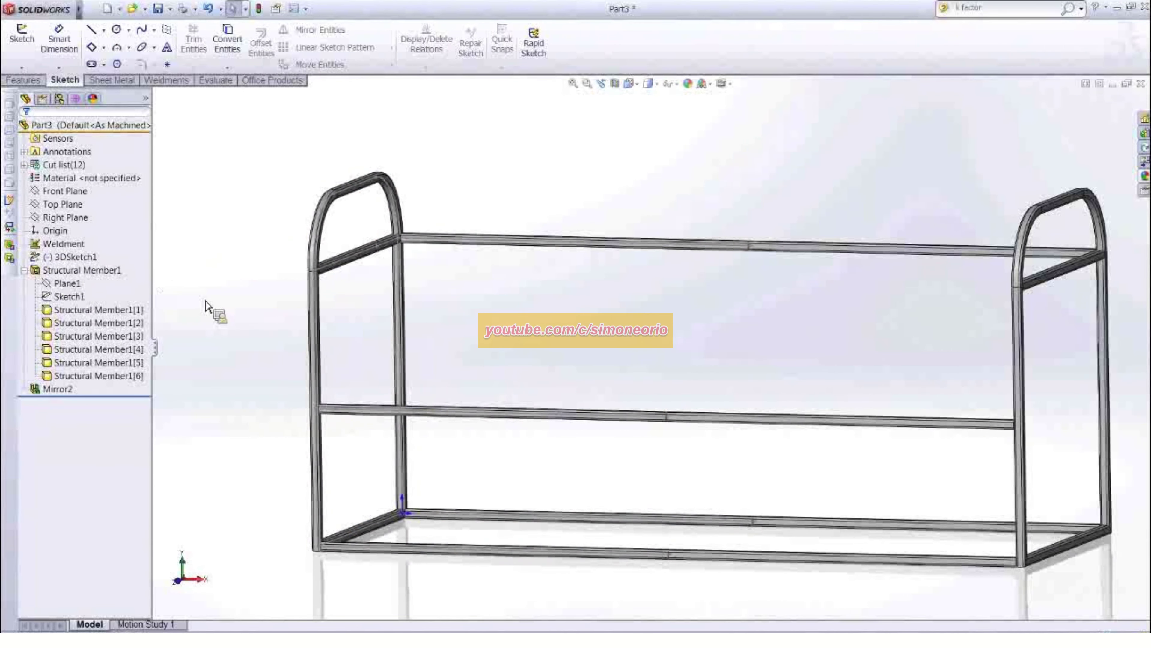
{"action": "left_click", "coordinate": [66, 218]}
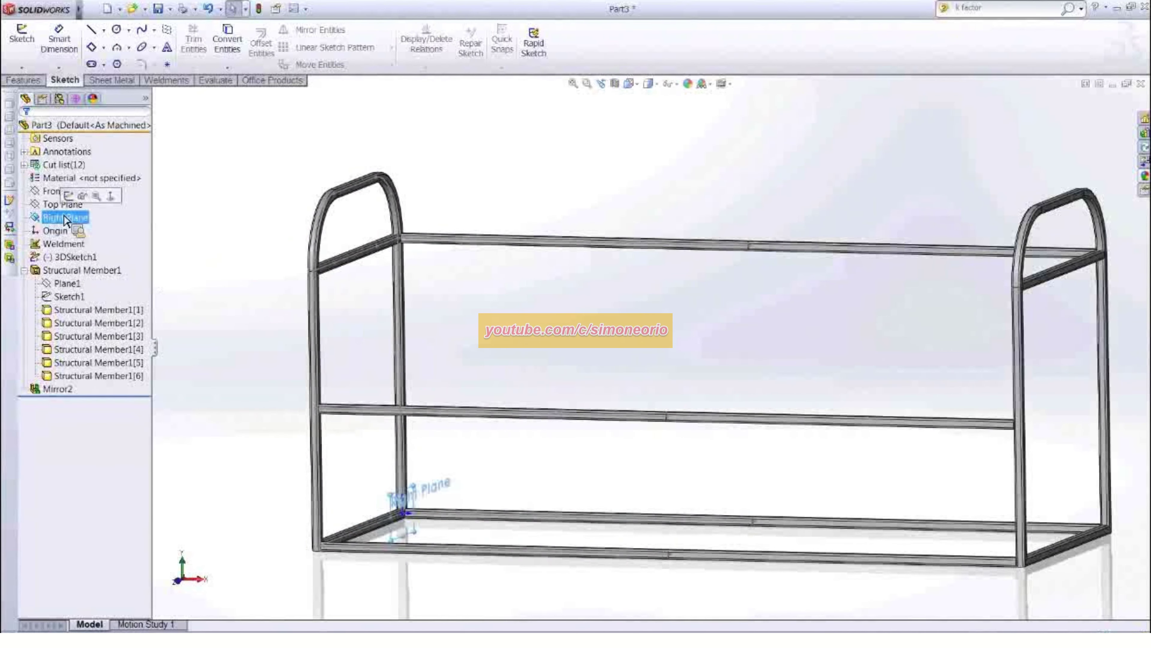
{"action": "left_click", "coordinate": [25, 79]}
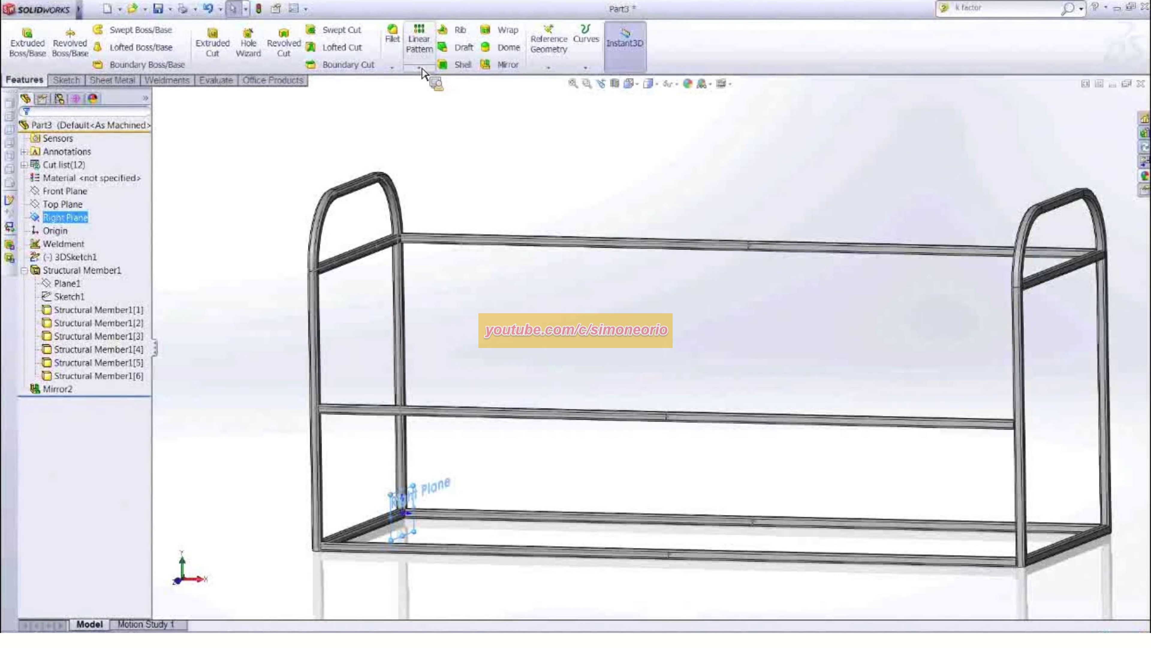
{"action": "left_click", "coordinate": [548, 67]}
{"action": "left_click", "coordinate": [548, 82]}
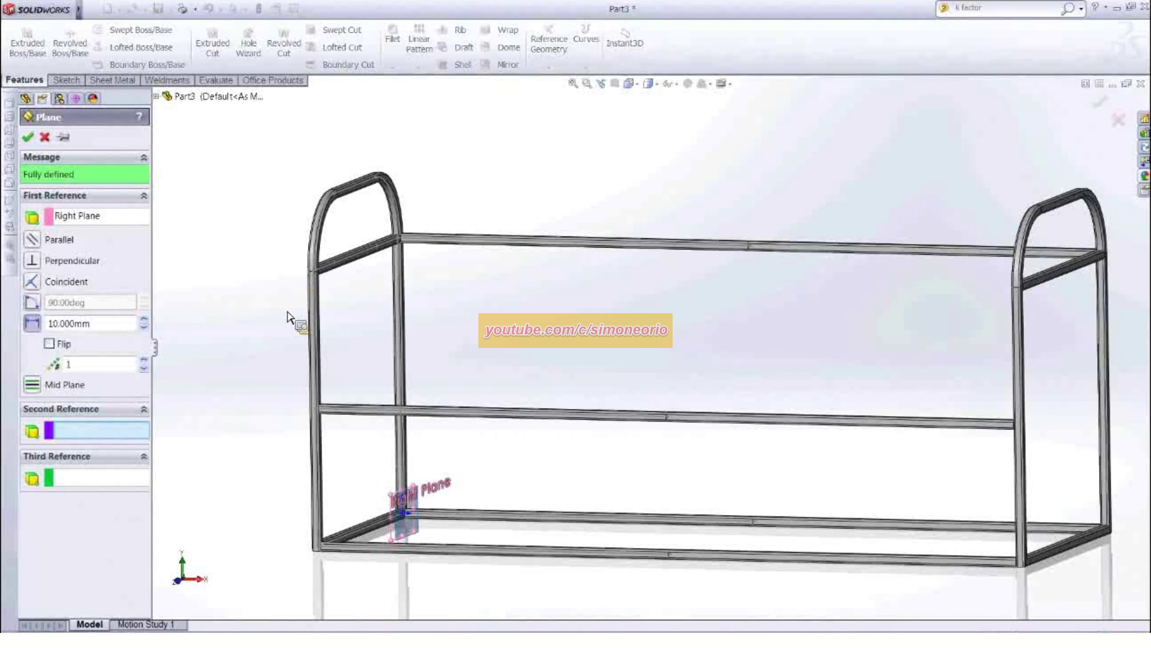
{"action": "double_click", "coordinate": [102, 324]}
{"action": "type", "text": "400"}
{"action": "key", "text": "Return"}
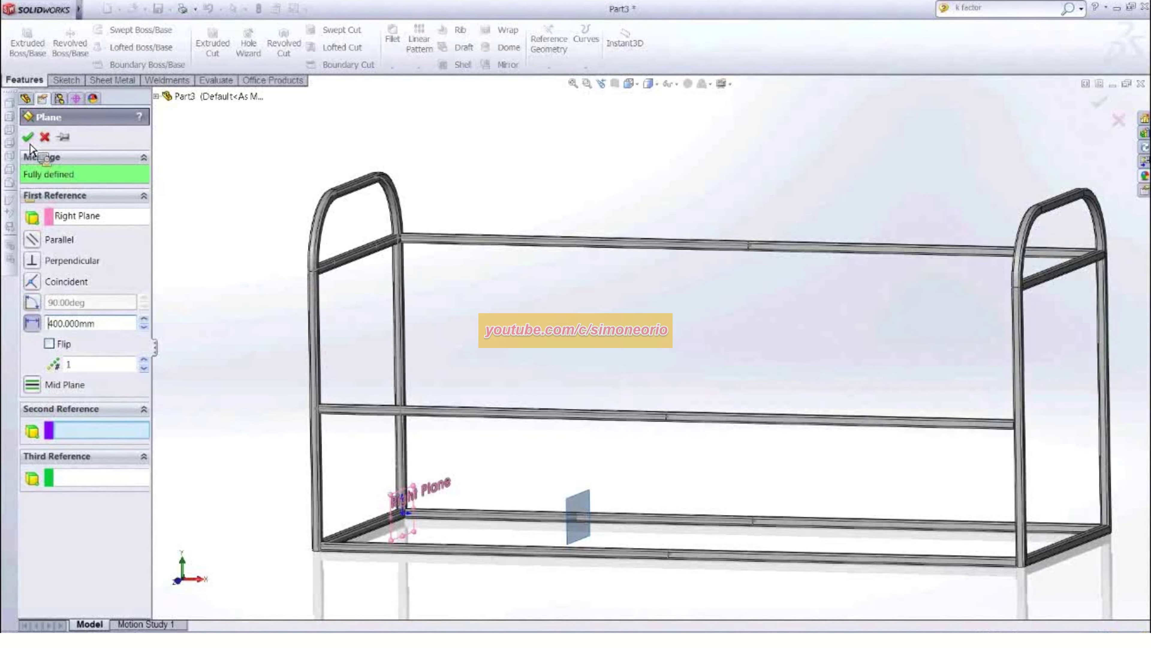
{"action": "key", "text": "Return"}
Try to redefine the existing body mirror by clearing its selected bodies and its mirror face
{"action": "right_click", "coordinate": [59, 389]}
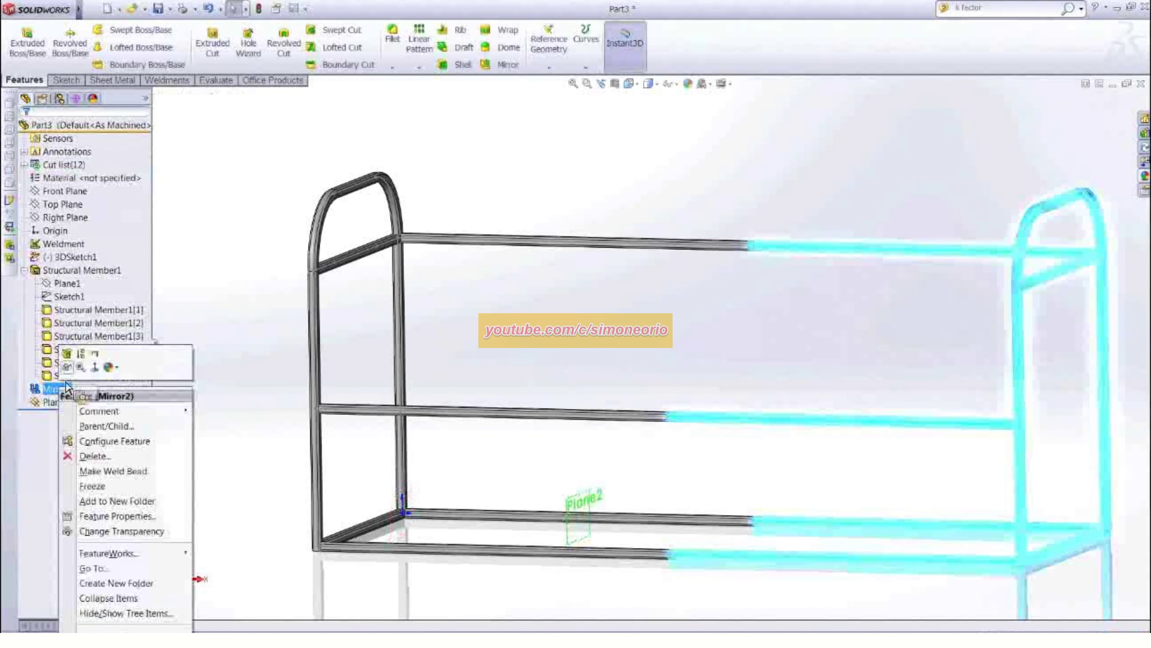
{"action": "left_click", "coordinate": [68, 356]}
{"action": "right_click", "coordinate": [109, 225]}
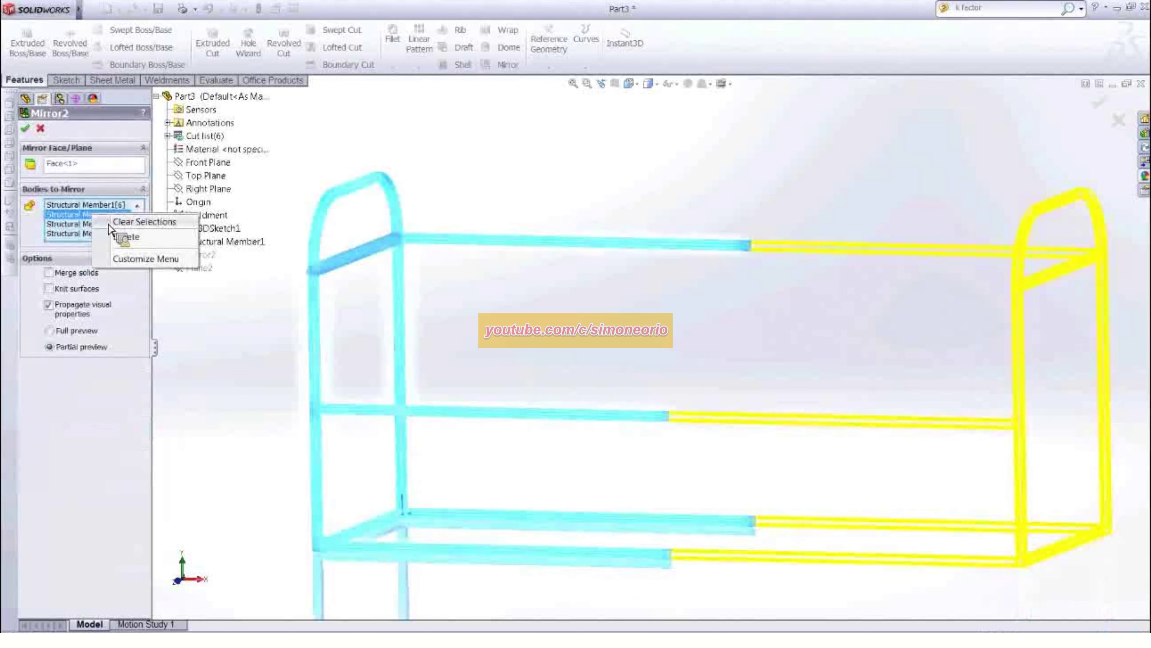
{"action": "left_click", "coordinate": [136, 229]}
{"action": "left_click", "coordinate": [86, 164]}
{"action": "right_click", "coordinate": [86, 167]}
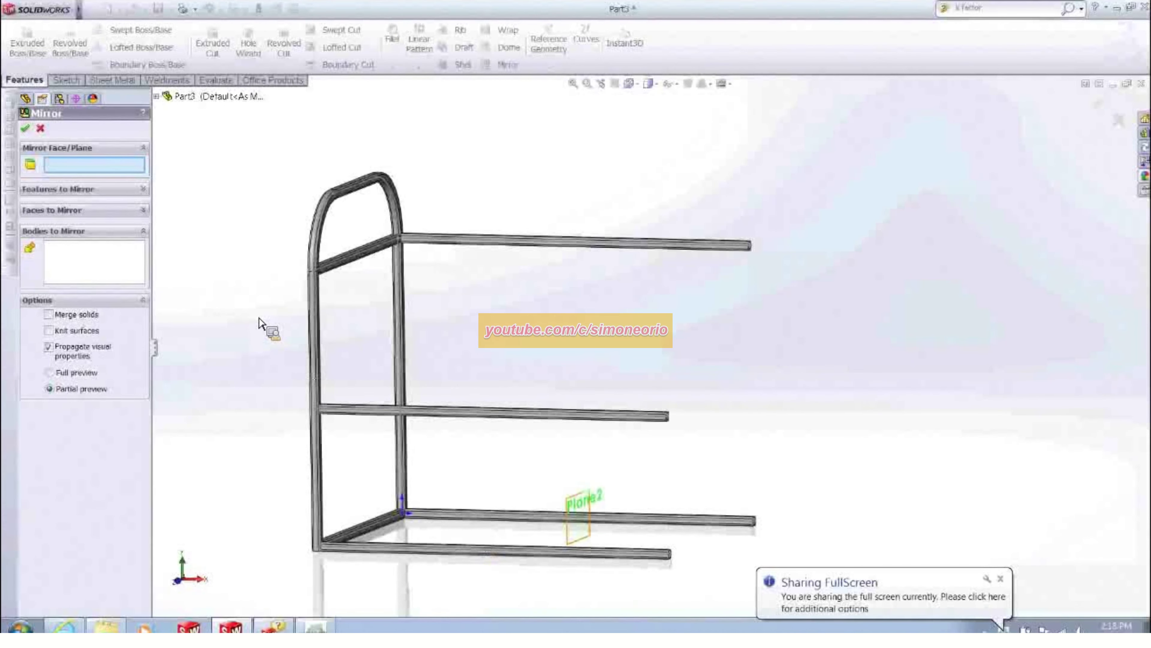
Mirror only the rounded-top frame and its crossbar about the offset plane, leaving Merge solids off
{"action": "left_click", "coordinate": [578, 504]}
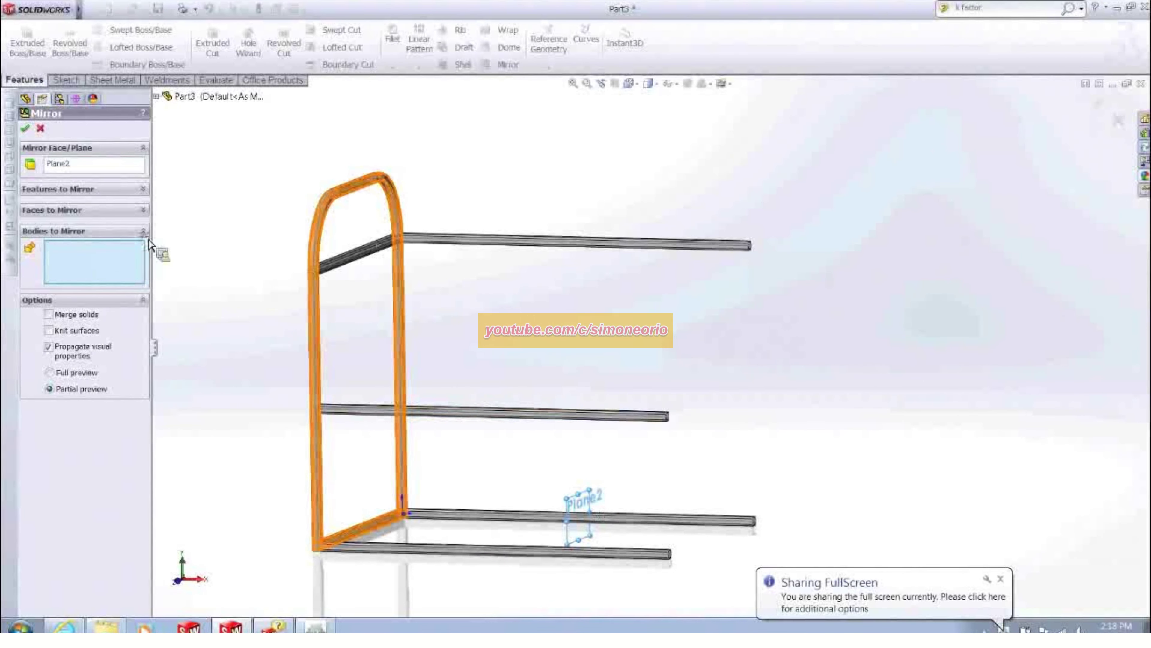
{"action": "left_click", "coordinate": [349, 186]}
{"action": "left_click", "coordinate": [366, 253]}
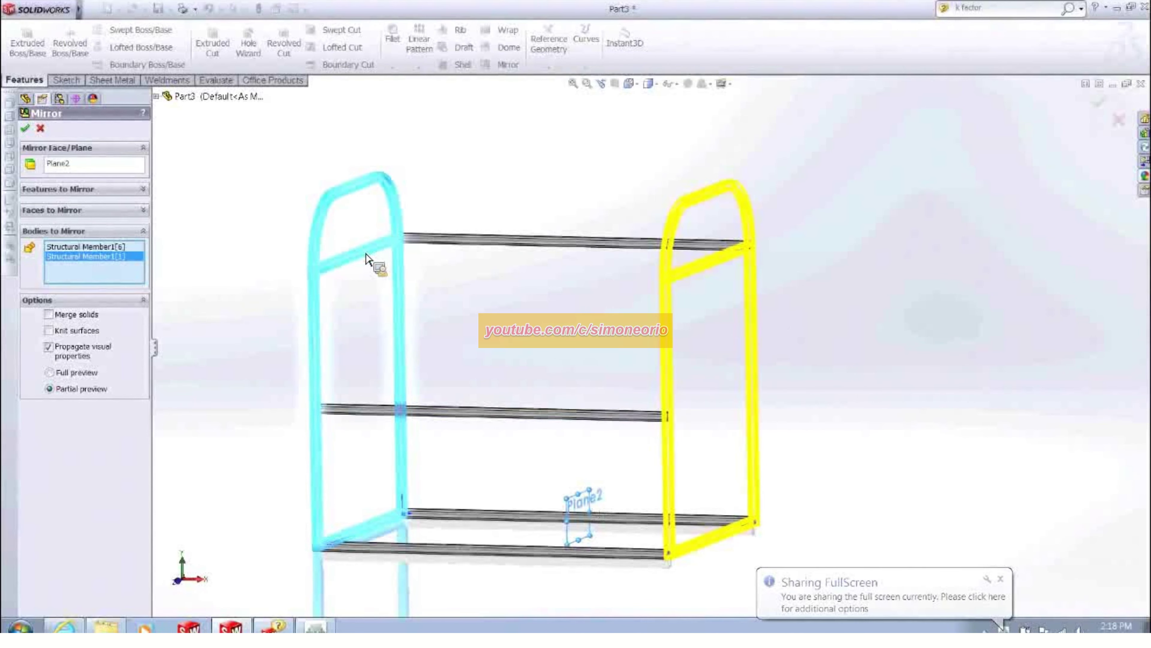
{"action": "middle_click_drag", "start_coordinate": [366, 256], "coordinate": [486, 144]}
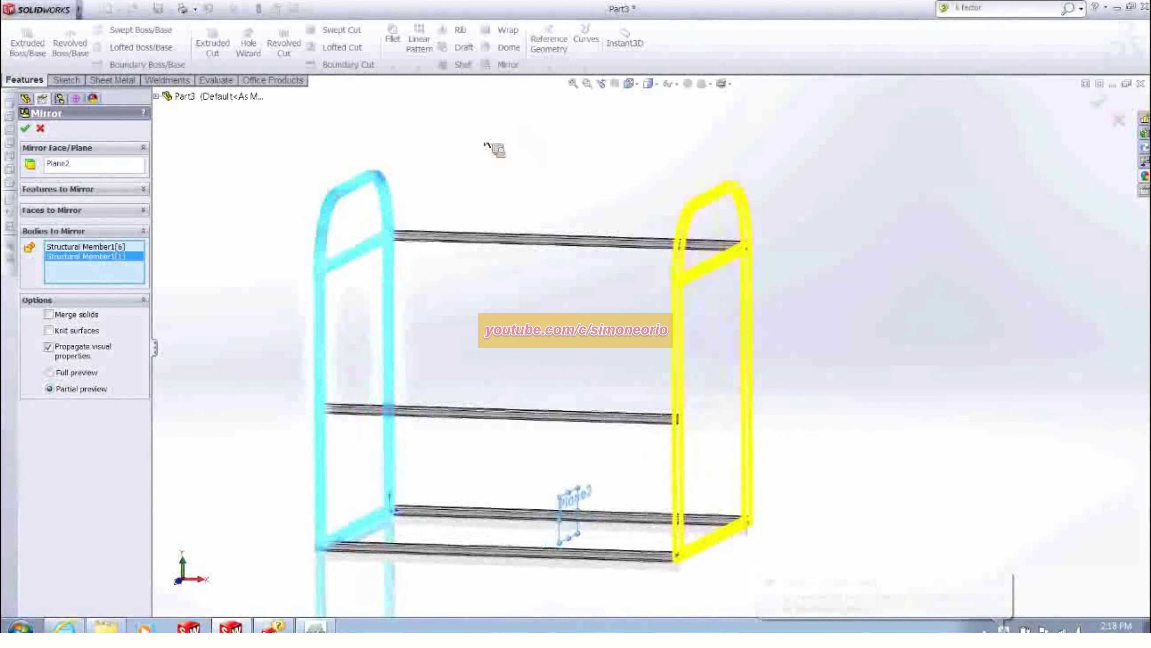
{"action": "left_click", "coordinate": [25, 128]}
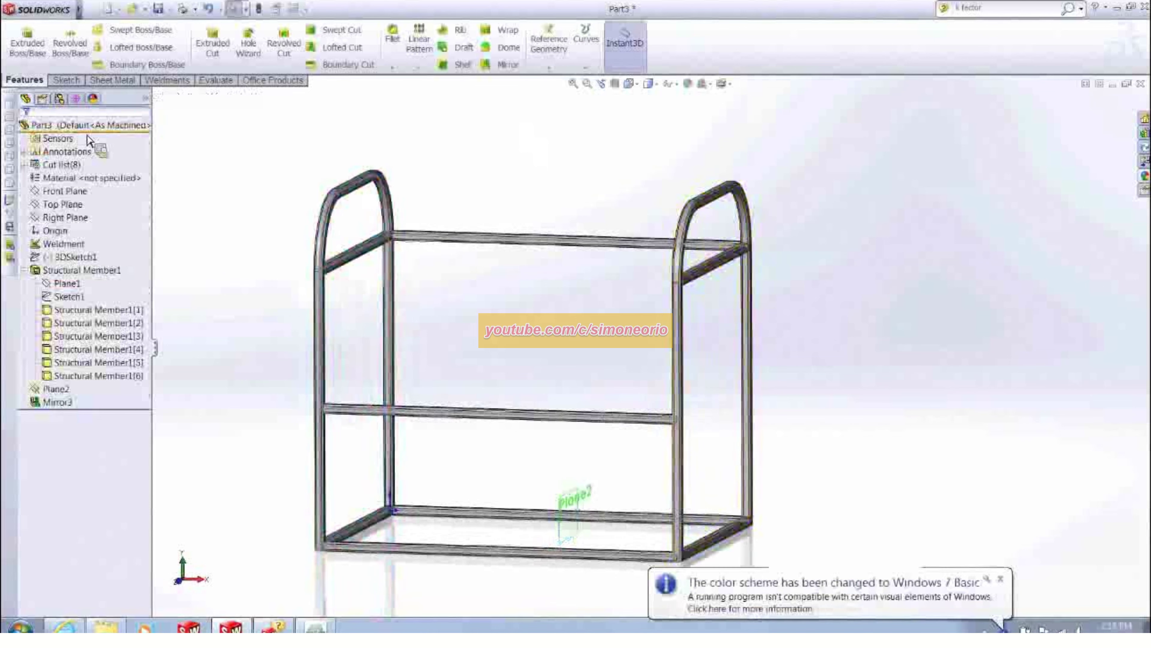
{"action": "left_click", "coordinate": [1000, 581]}
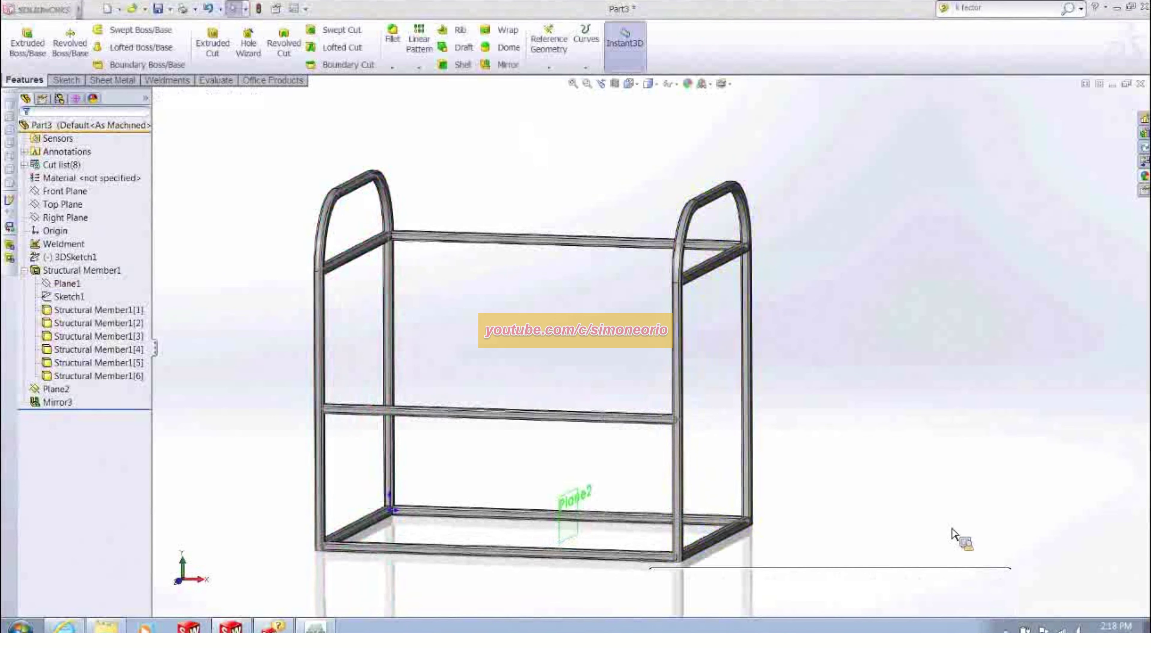
Hide the offset plane and collapse the structural member feature in the tree
{"action": "middle_click_drag", "start_coordinate": [629, 152], "coordinate": [629, 153]}
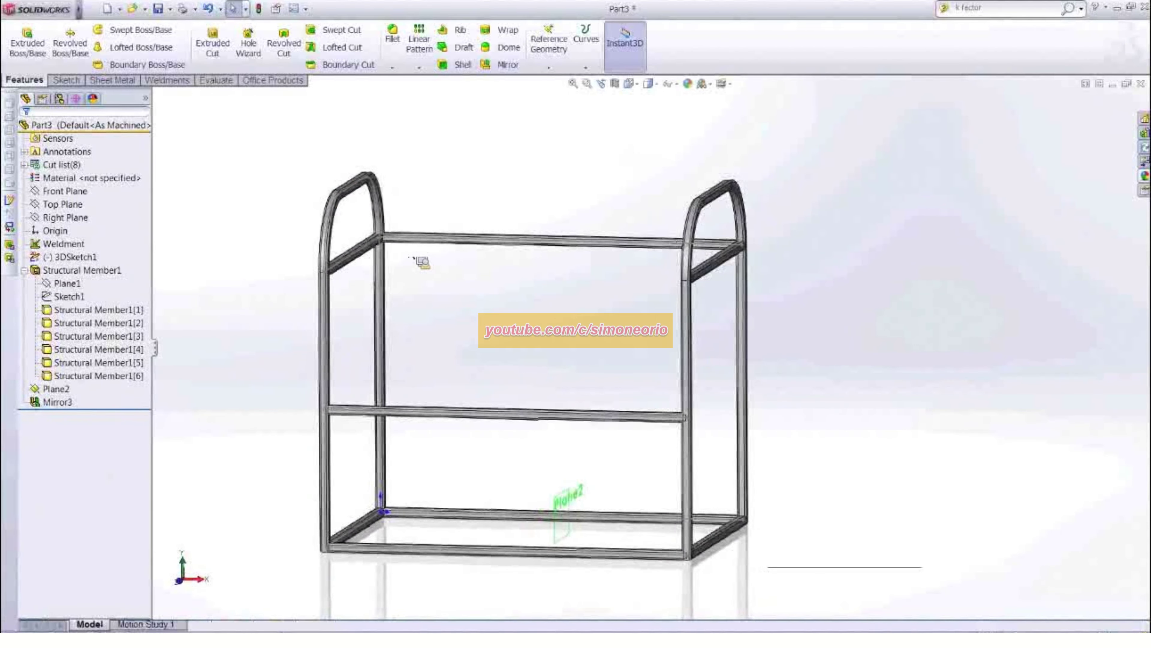
{"action": "left_click", "coordinate": [56, 389]}
{"action": "left_click", "coordinate": [91, 365]}
{"action": "left_click", "coordinate": [25, 270]}
{"action": "mouse_move", "coordinate": [279, 225]}
{"action": "middle_mouse_down"}
{"action": "mouse_move", "coordinate": [309, 212]}
{"action": "mouse_move", "coordinate": [273, 237]}
{"action": "middle_mouse_up"}
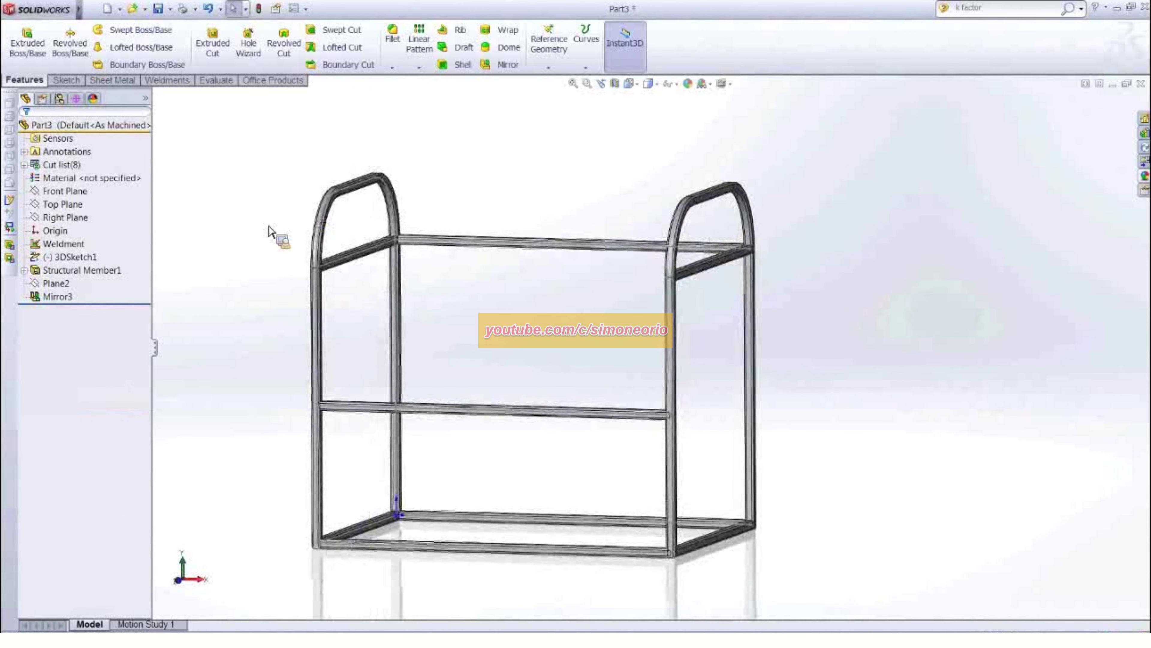
{"action": "scroll", "coordinate": [268, 293], "scroll_direction": "down", "scroll_amount": 2}
{"action": "scroll", "coordinate": [277, 291], "scroll_direction": "up", "scroll_amount": 3}
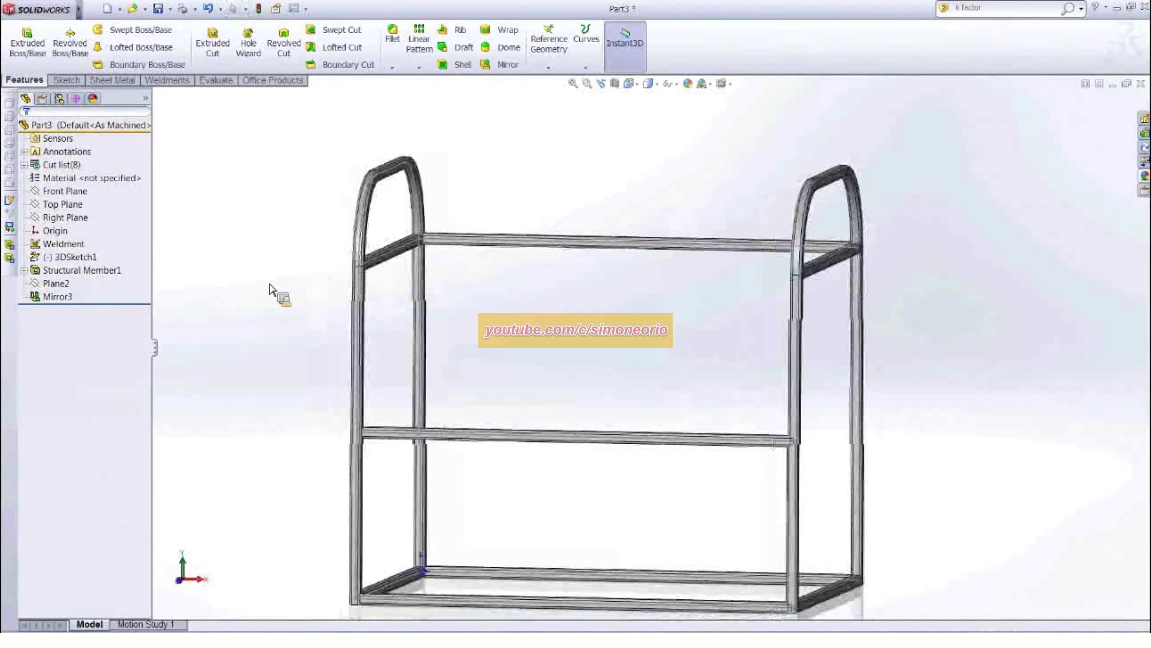
{"action": "middle_click_drag", "start_coordinate": [286, 285], "coordinate": [641, 334]}
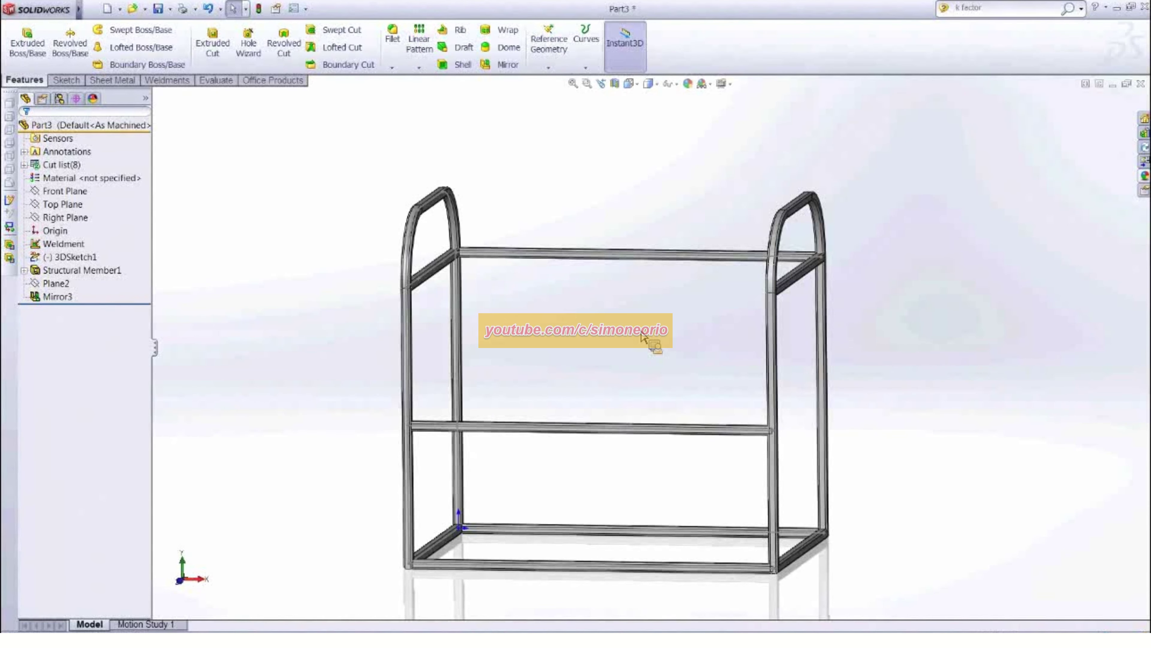
Expand the cut list and update it to group its bodies into cut-list items
{"action": "left_click", "coordinate": [54, 177]}
{"action": "left_click_drag", "start_coordinate": [34, 177], "coordinate": [275, 254]}
{"action": "middle_click_drag", "start_coordinate": [285, 251], "coordinate": [284, 249]}
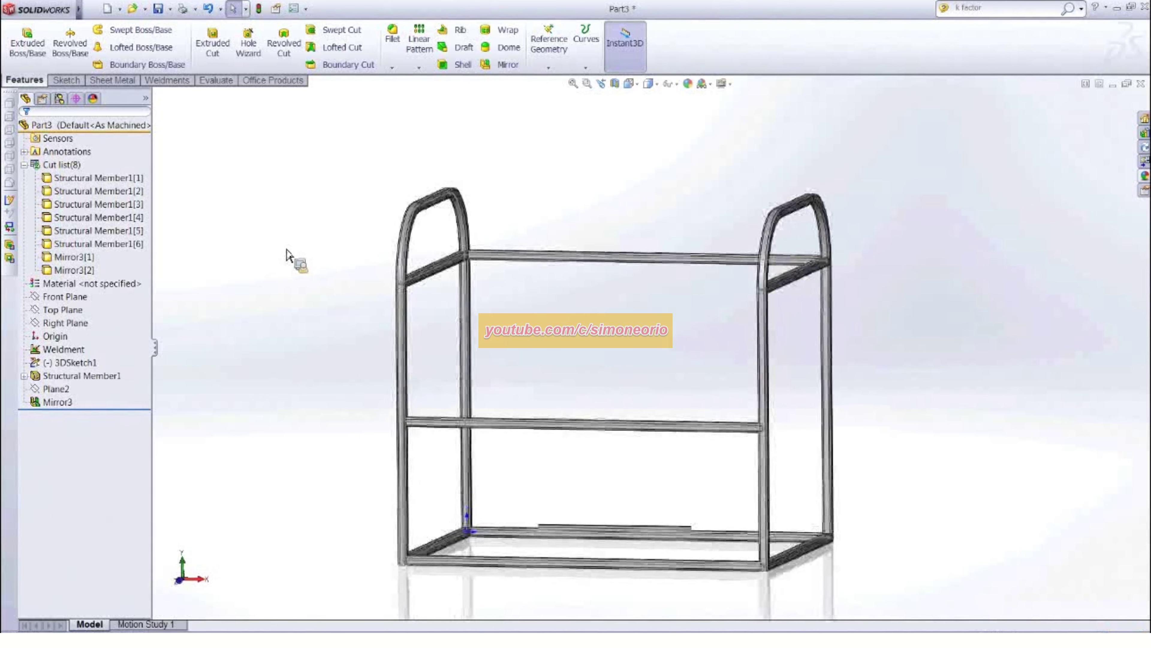
{"action": "left_click_drag", "start_coordinate": [281, 256], "coordinate": [279, 201]}
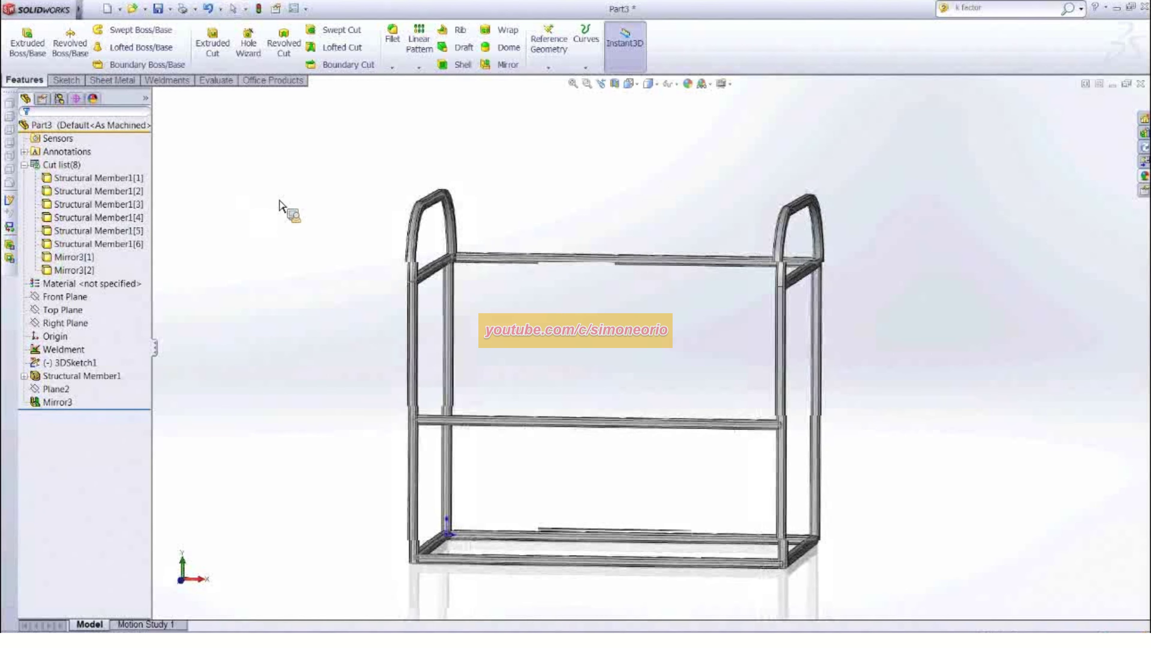
{"action": "right_click", "coordinate": [70, 166]}
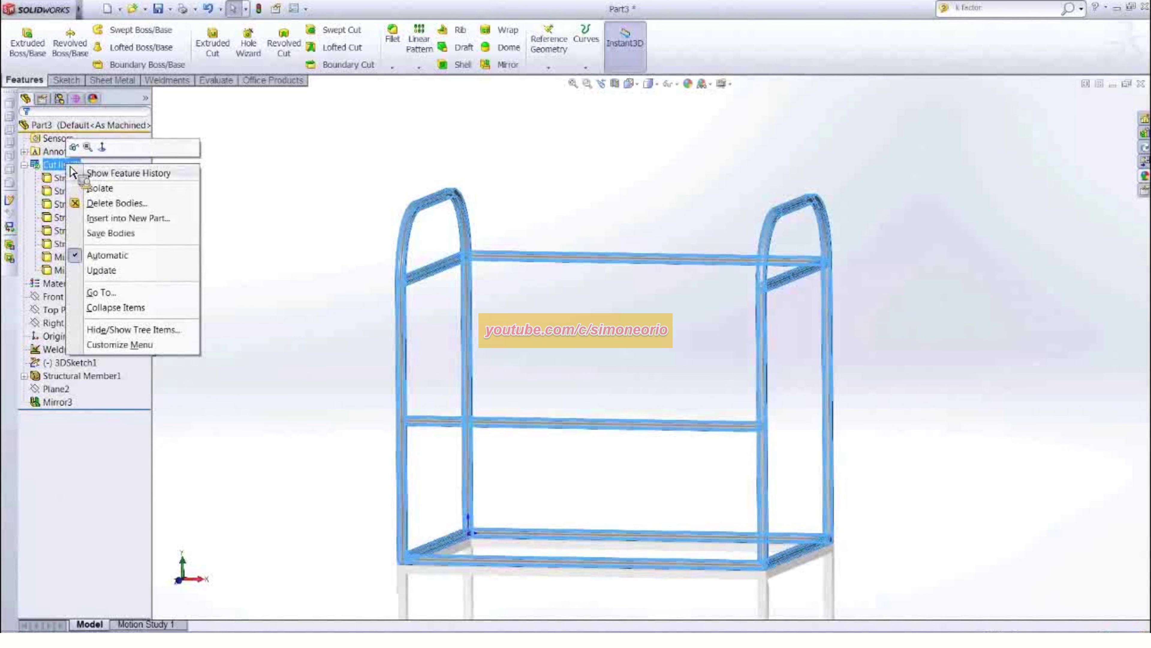
{"action": "left_click", "coordinate": [103, 270]}
{"action": "left_click", "coordinate": [282, 241]}
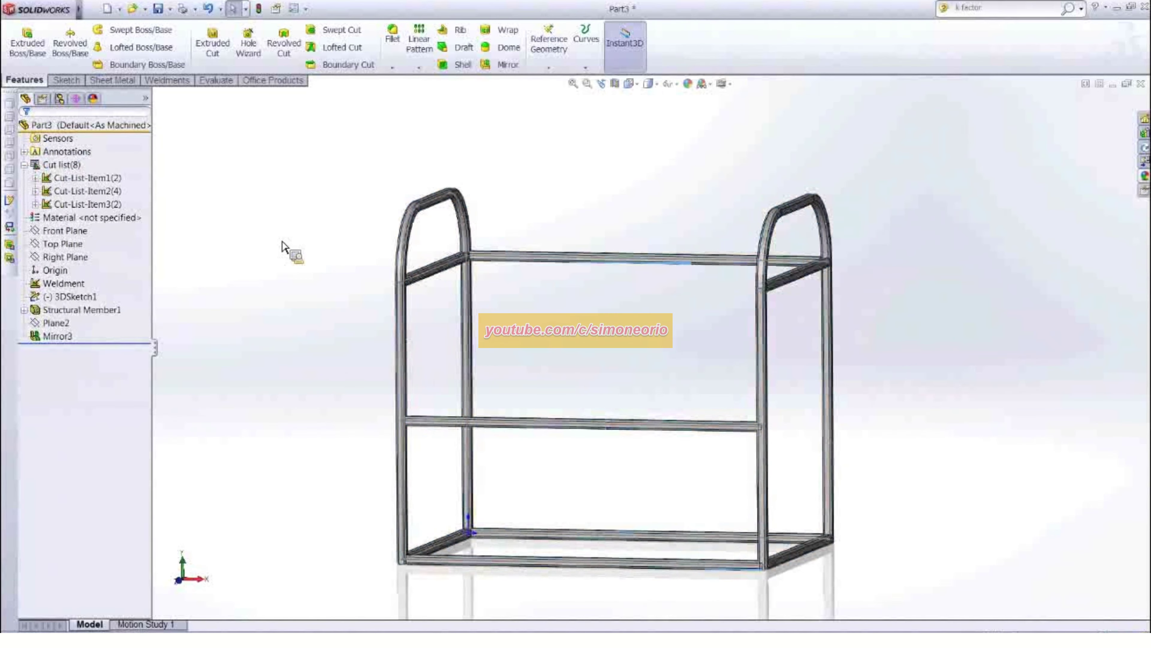
Review the grouped cut list by highlighting Cut-List-Item2, then expand Cut-List-Item3 and highlight its structural member body
{"action": "middle_click_drag", "start_coordinate": [282, 242], "coordinate": [314, 240]}
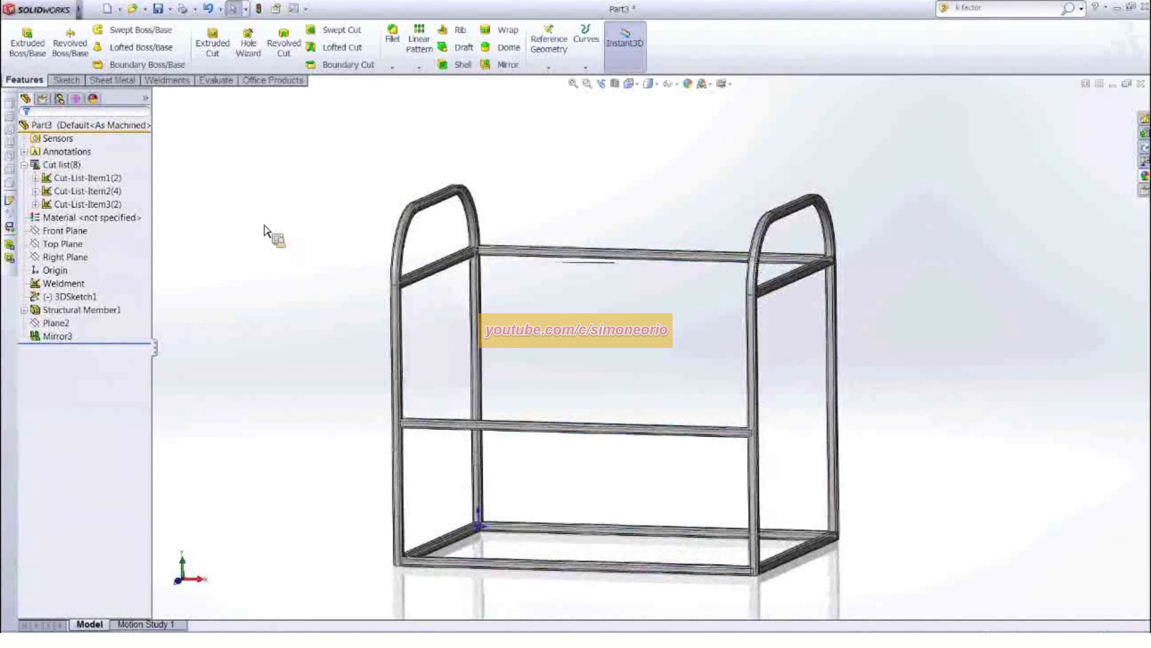
{"action": "left_click", "coordinate": [104, 189]}
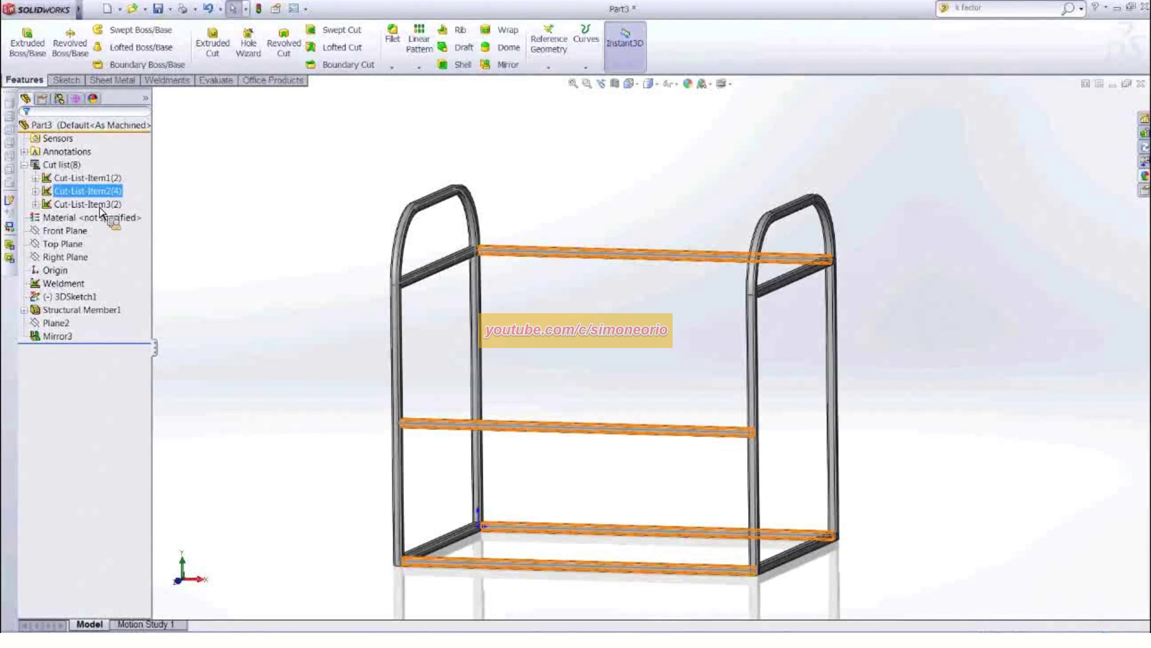
{"action": "key", "text": "Escape"}
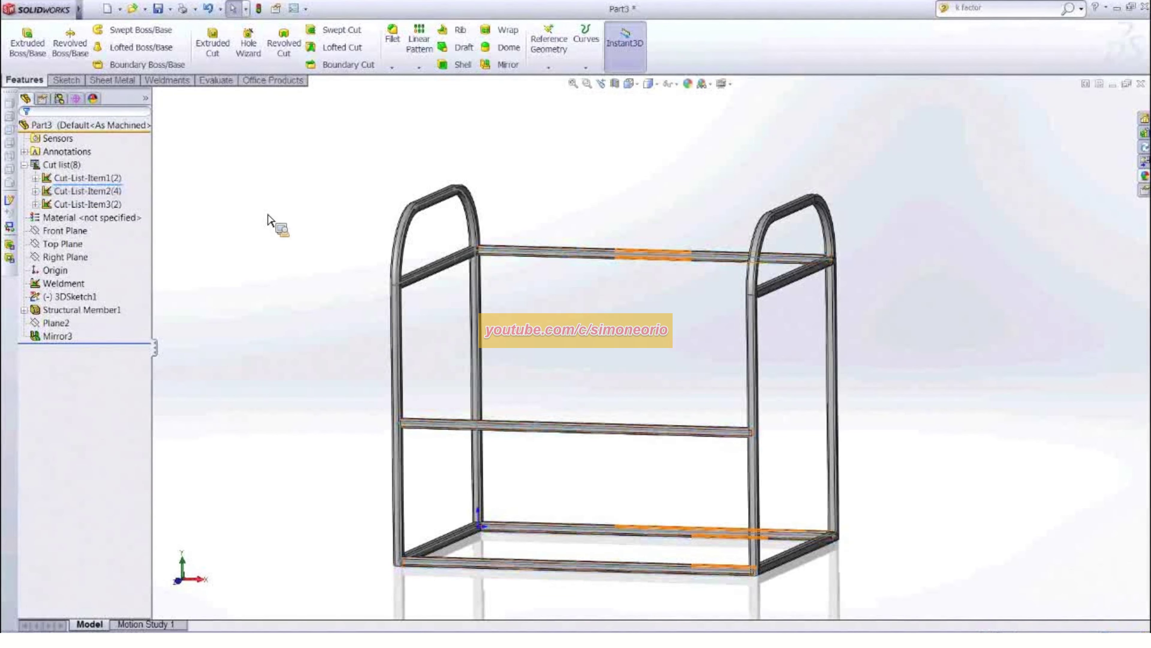
{"action": "left_click", "coordinate": [35, 204]}
{"action": "left_click", "coordinate": [89, 218]}
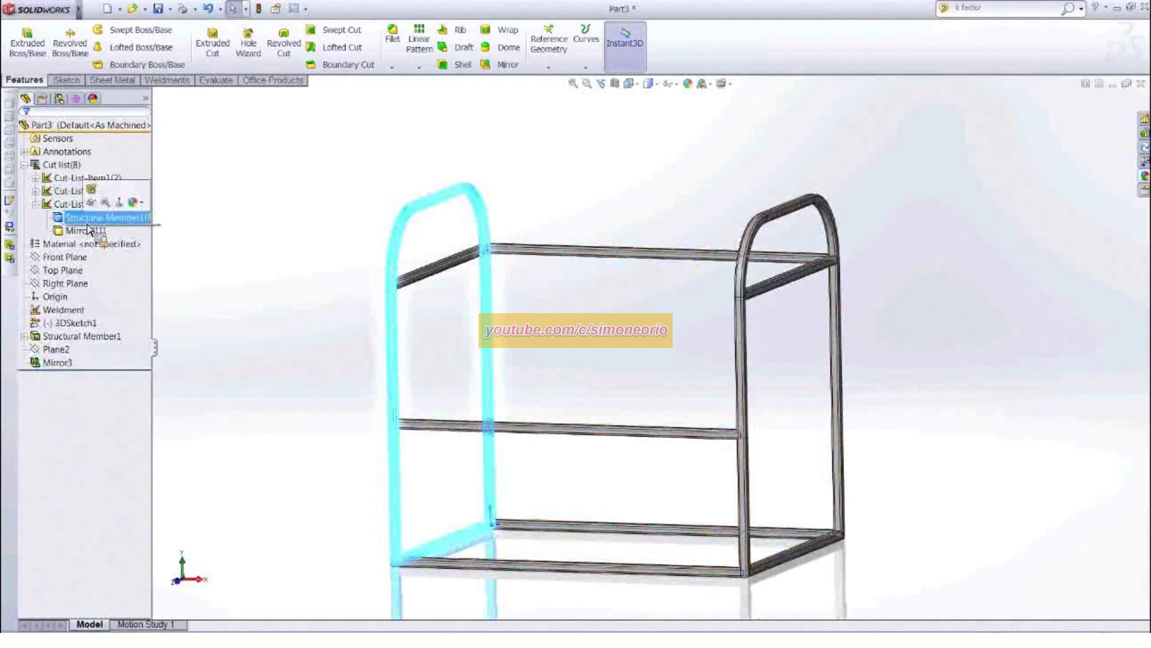
Examine which frame bodies belong to Cut-List-Item3, Cut-List-Item2 and Cut-List-Item1 by highlighting them in the model
{"action": "left_click", "coordinate": [86, 231]}
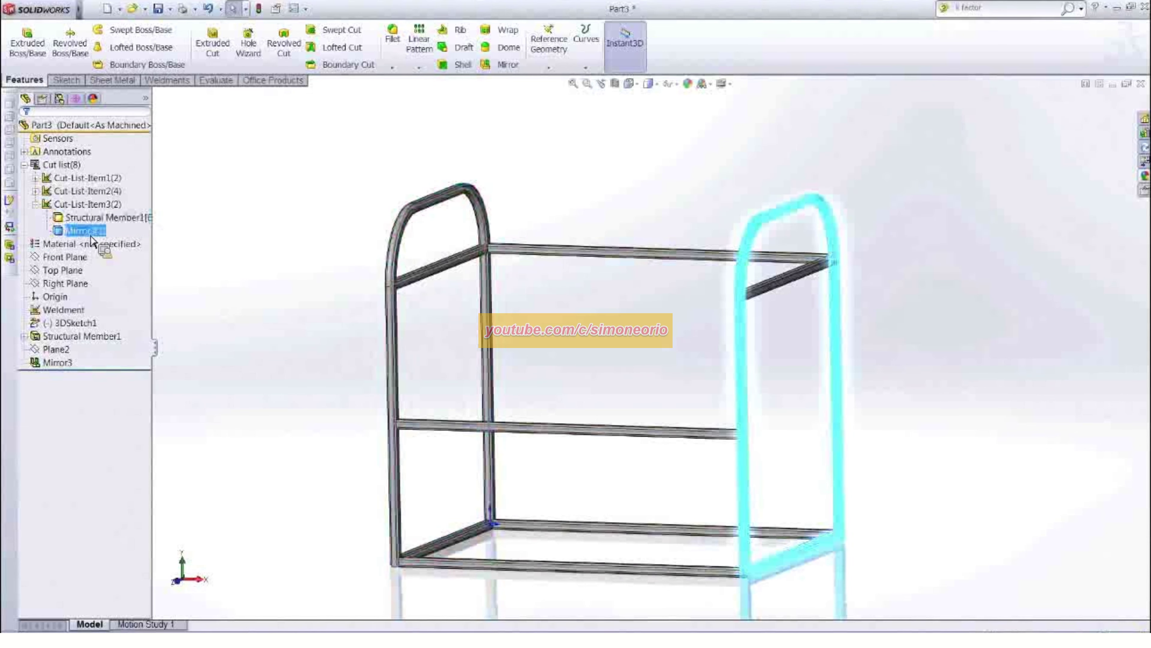
{"action": "left_click", "coordinate": [226, 255]}
{"action": "left_click", "coordinate": [71, 191]}
{"action": "middle_click_drag", "start_coordinate": [226, 248], "coordinate": [220, 241]}
{"action": "left_click", "coordinate": [88, 178]}
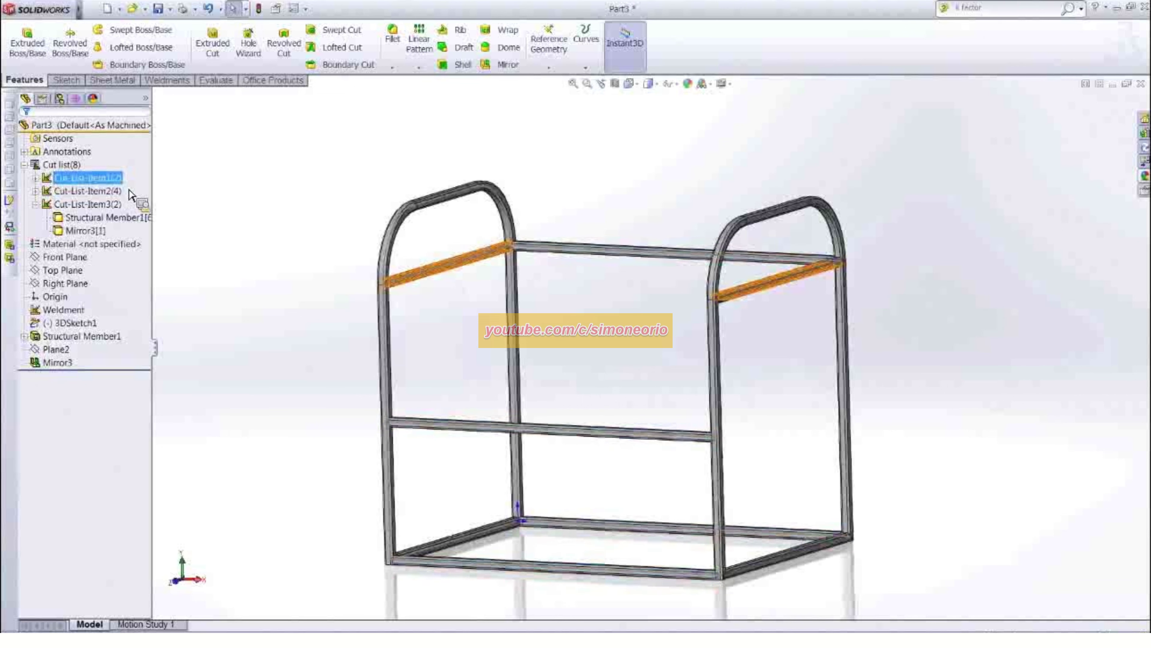
{"action": "left_click", "coordinate": [772, 295]}
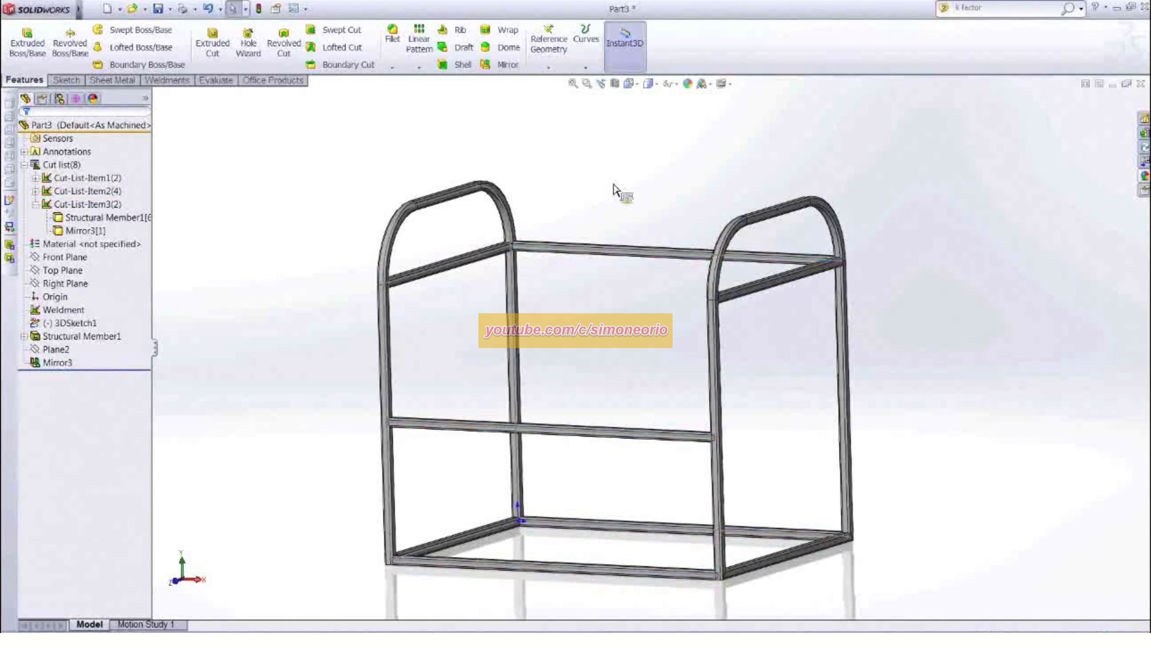
{"action": "middle_click_drag", "start_coordinate": [608, 178], "coordinate": [612, 184]}
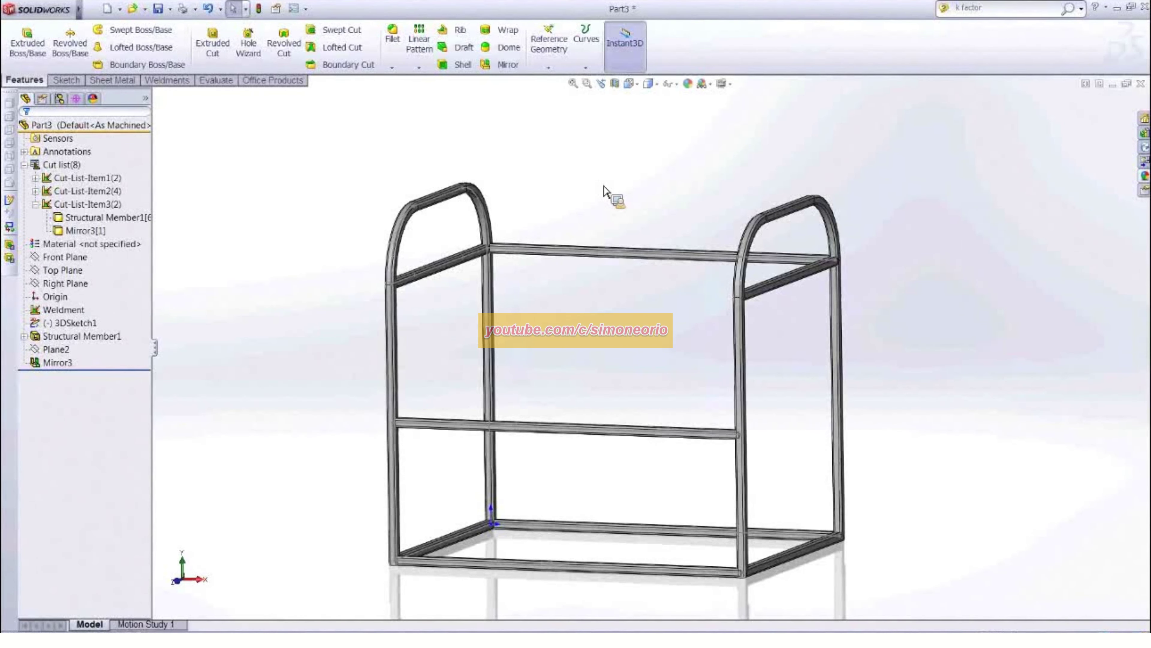
{"action": "key", "text": "Left"}
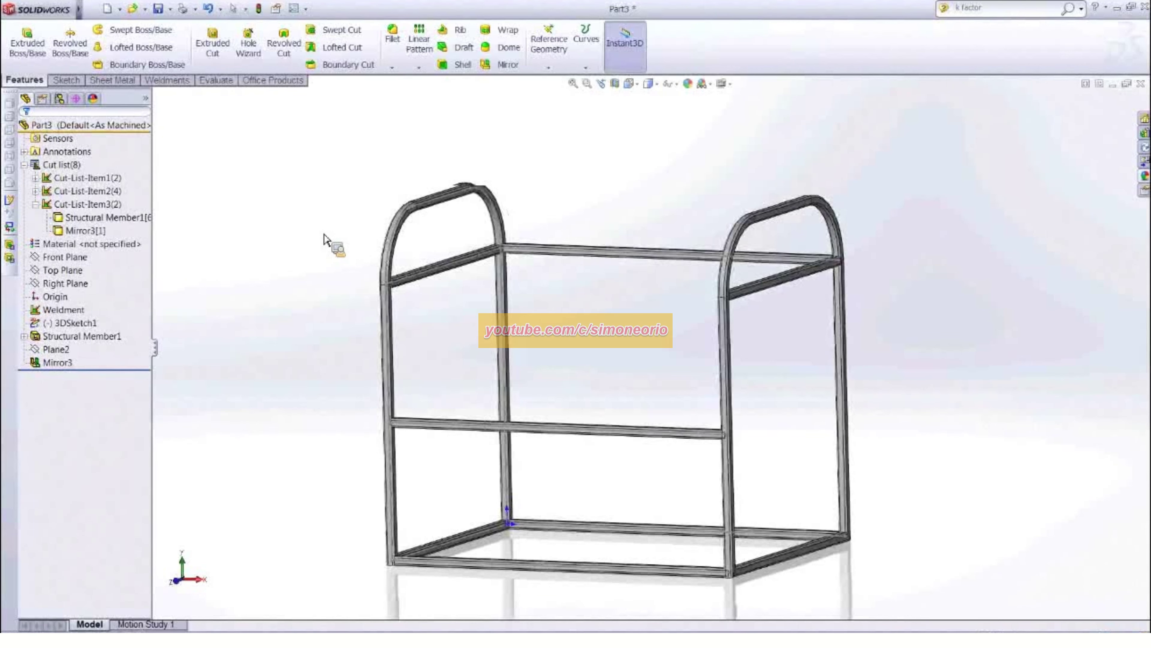
{"action": "key", "text": "Right"}
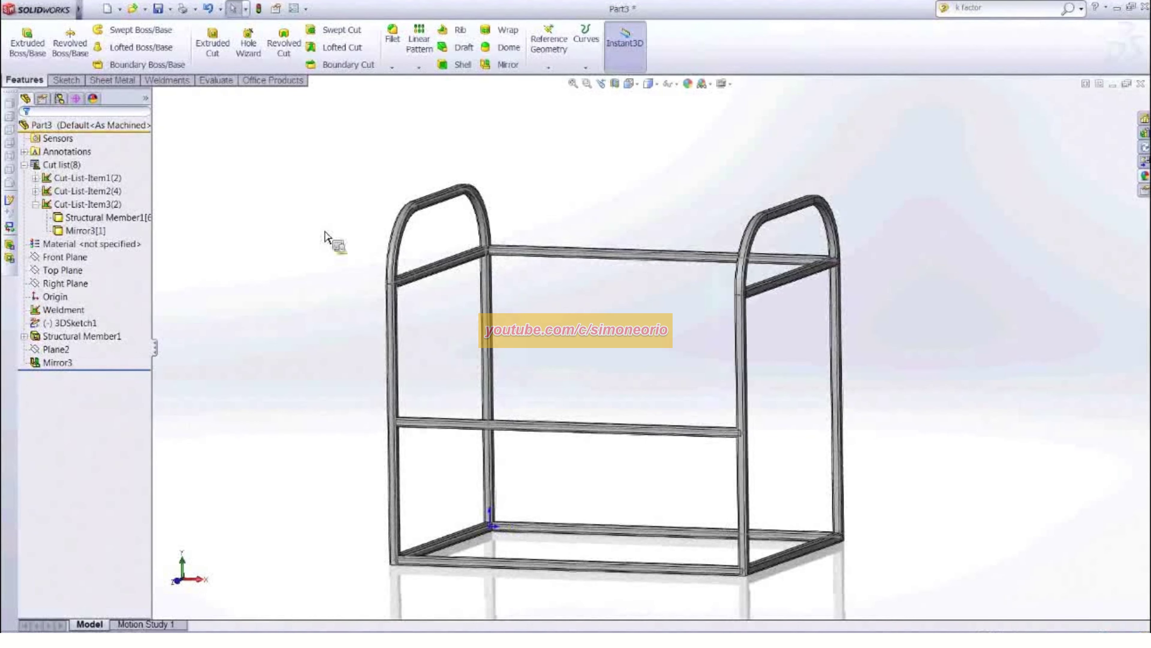
Create a sub-weldment from the original rounded-top frame body in Cut-List-Item3 and its crossbar in Cut-List-Item1
{"action": "left_click", "coordinate": [88, 205]}
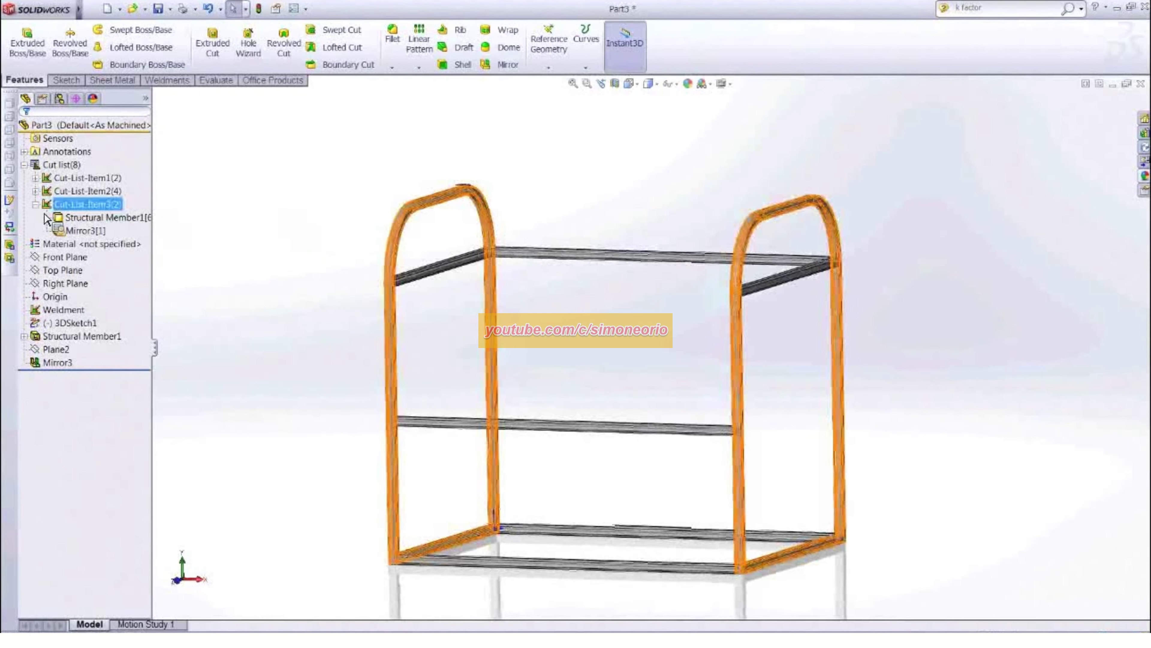
{"action": "left_click", "coordinate": [37, 204]}
{"action": "left_click_drag", "start_coordinate": [39, 205], "coordinate": [77, 209]}
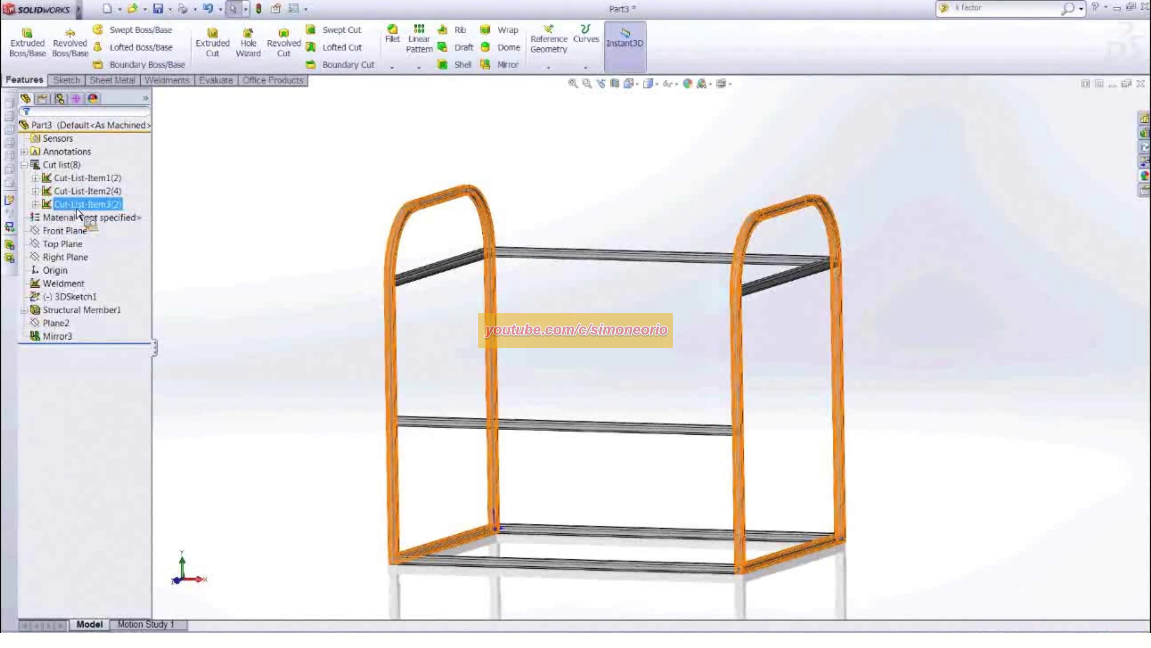
{"action": "left_click", "coordinate": [37, 205]}
{"action": "left_click", "coordinate": [93, 218]}
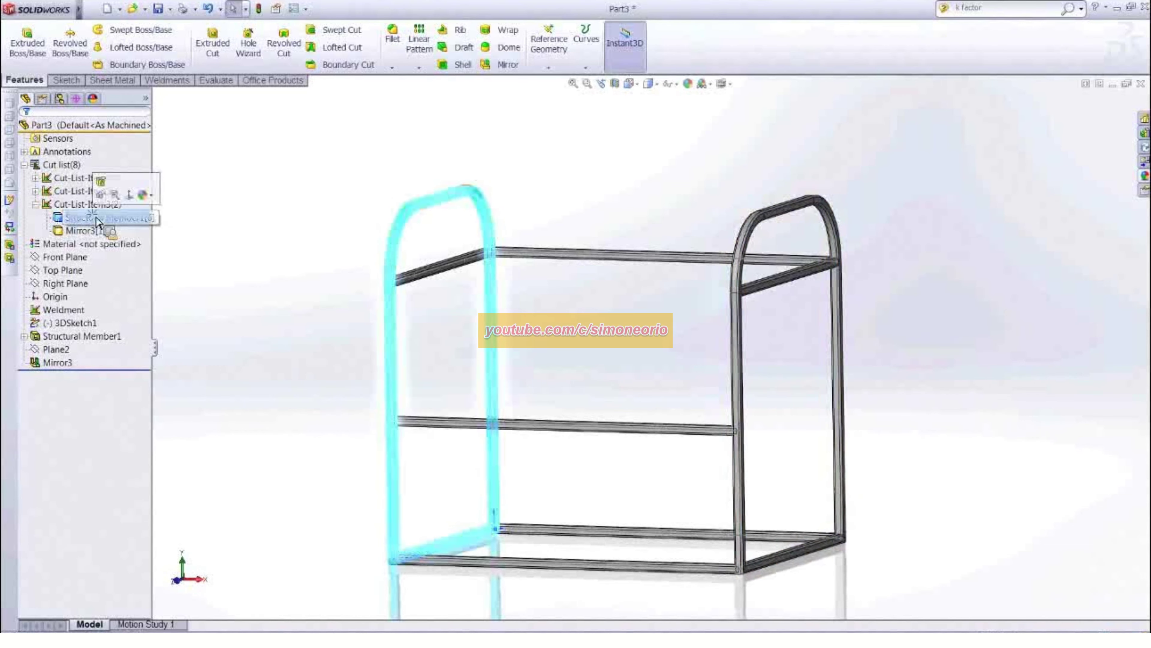
{"action": "left_click_drag", "start_coordinate": [96, 222], "coordinate": [78, 198]}
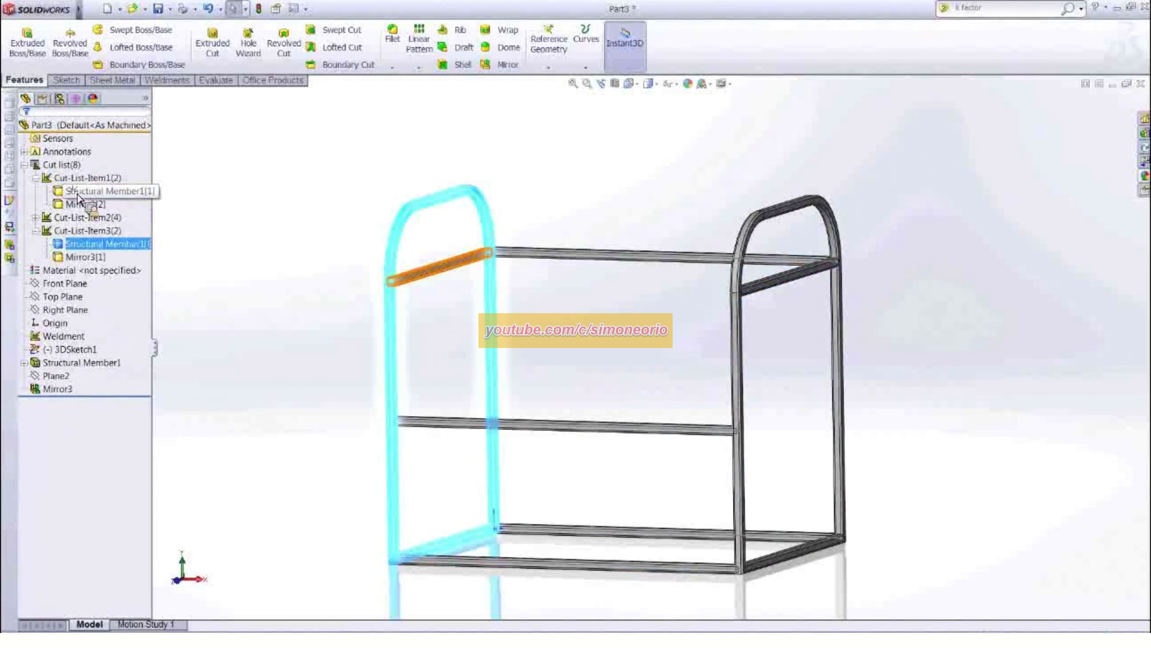
{"action": "right_click", "coordinate": [77, 194], "text": "ctrl"}
{"action": "left_click", "coordinate": [200, 221]}
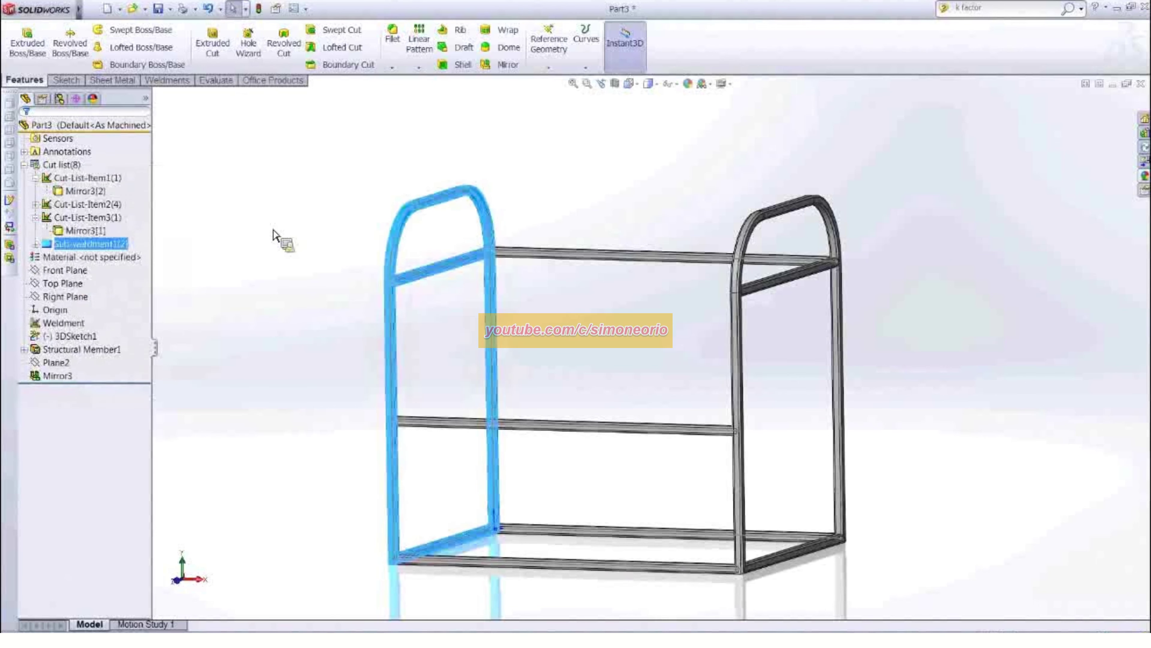
{"action": "left_click", "coordinate": [273, 234]}
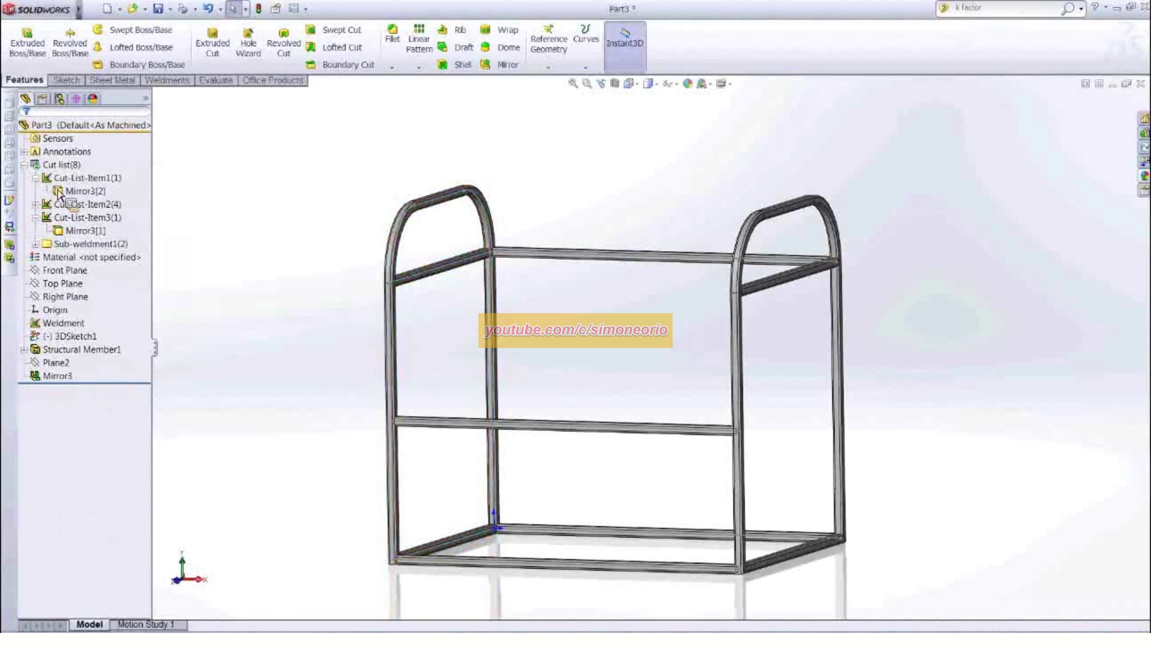
Create a second sub-weldment from the mirrored rounded-top frame and its mirrored crossbar
{"action": "left_click_drag", "start_coordinate": [58, 192], "coordinate": [105, 222]}
{"action": "mouse_move", "coordinate": [267, 218]}
{"action": "middle_mouse_down"}
{"action": "mouse_move", "coordinate": [257, 218]}
{"action": "mouse_move", "coordinate": [281, 218]}
{"action": "middle_mouse_up"}
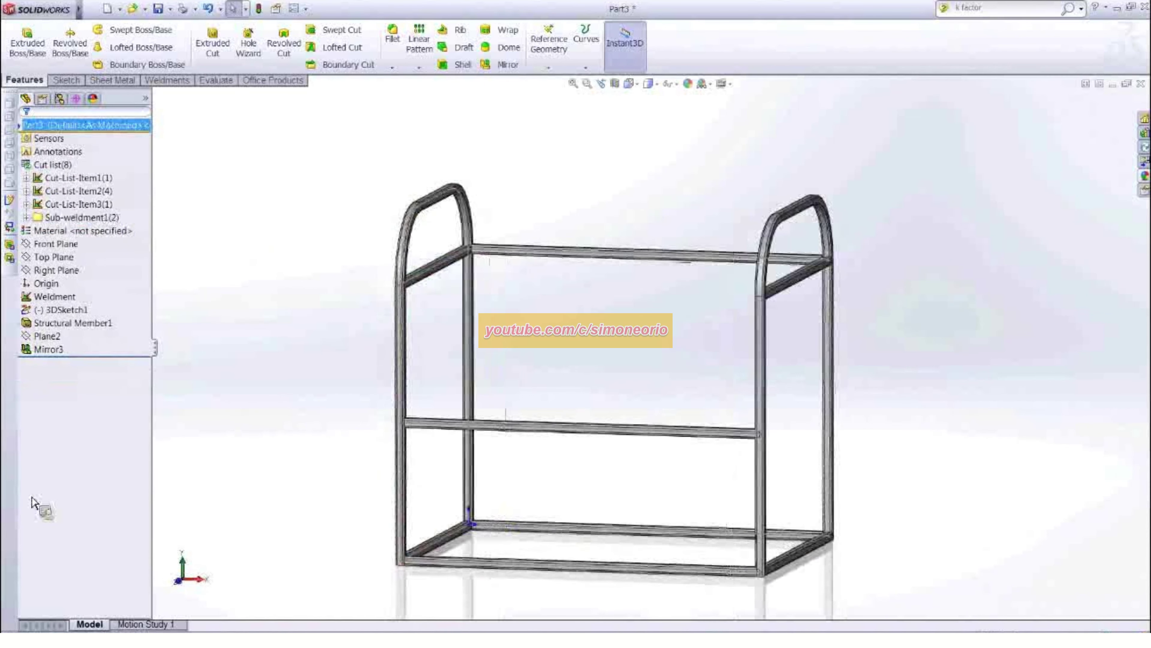
{"action": "left_click_drag", "start_coordinate": [33, 499], "coordinate": [35, 187]}
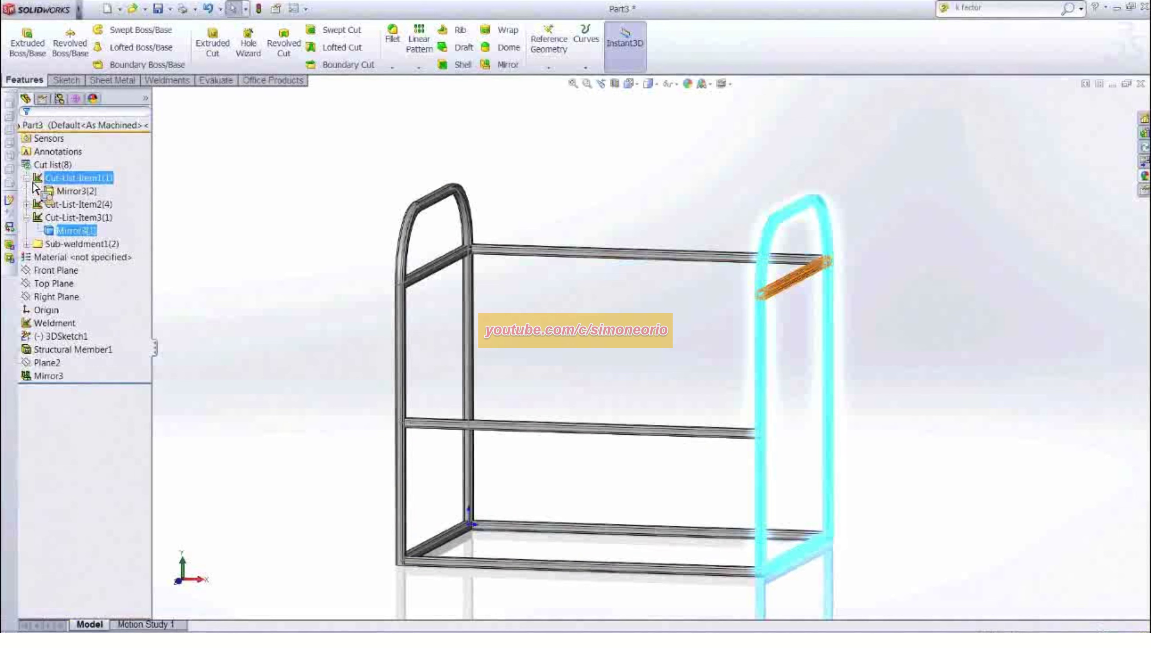
{"action": "left_click", "coordinate": [73, 195], "text": "ctrl"}
{"action": "right_click", "coordinate": [73, 195]}
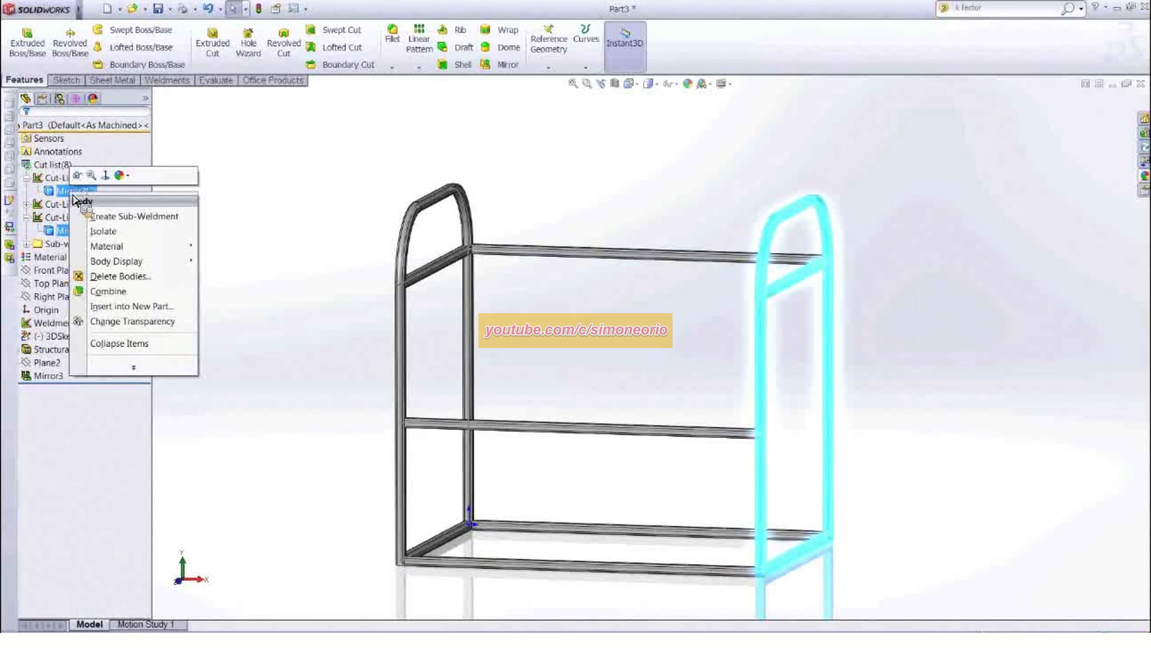
{"action": "left_click", "coordinate": [130, 217]}
{"action": "left_click", "coordinate": [200, 225]}
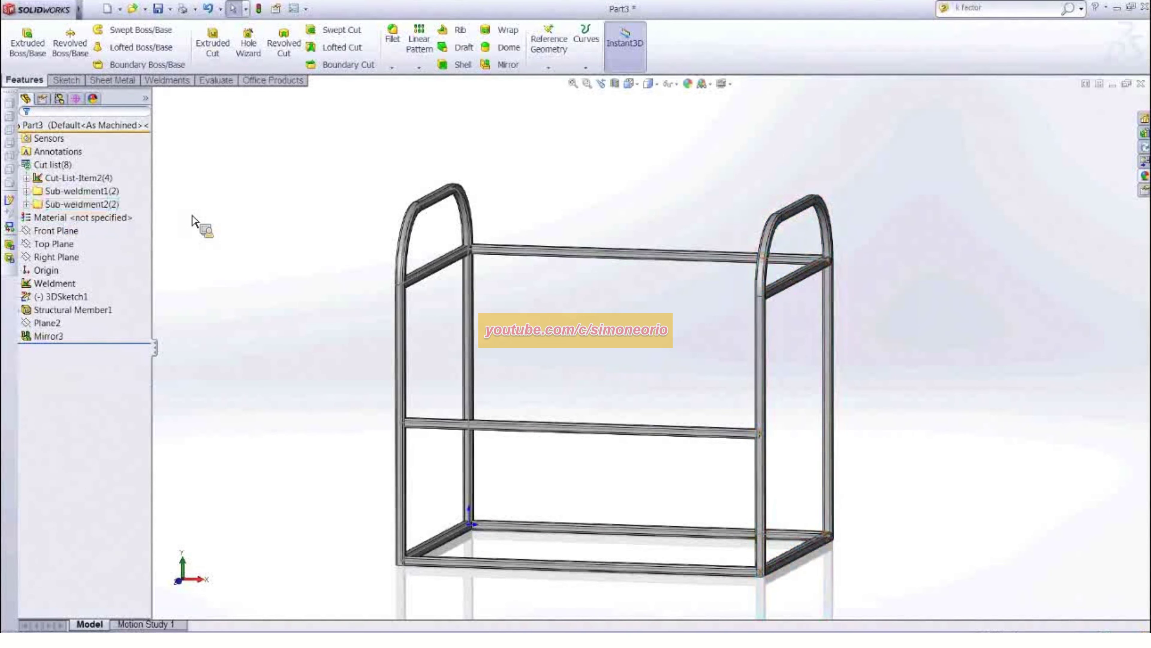
Update the cut list so the two sub-weldments are regrouped as cut-list items
{"action": "right_click", "coordinate": [50, 165]}
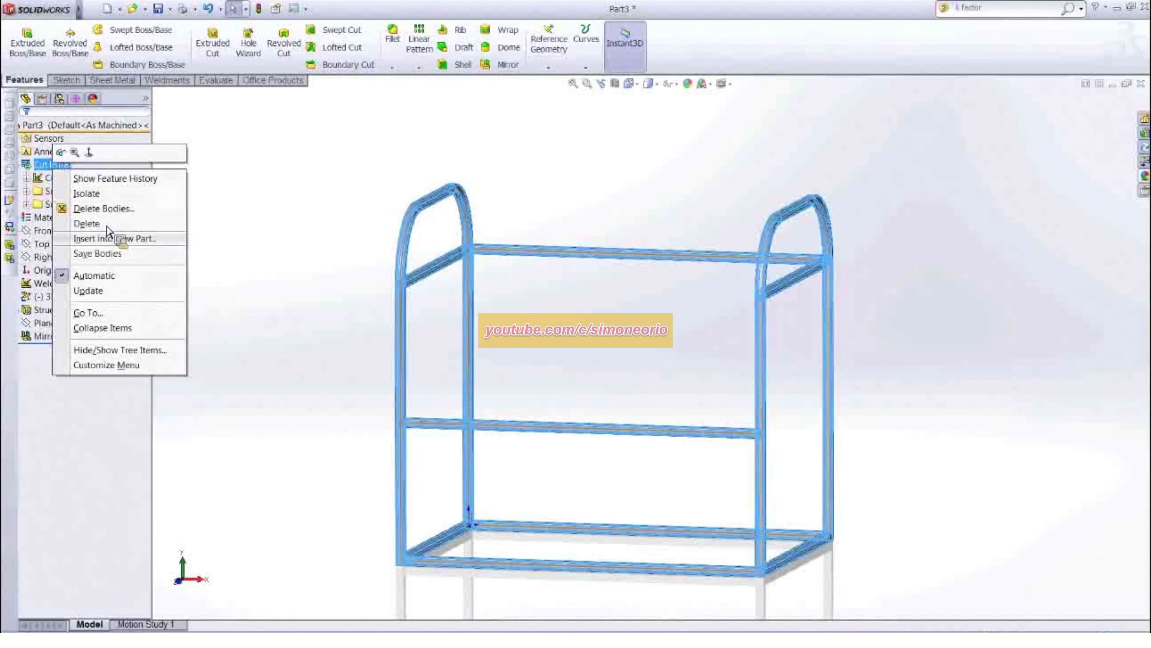
{"action": "left_click", "coordinate": [107, 291]}
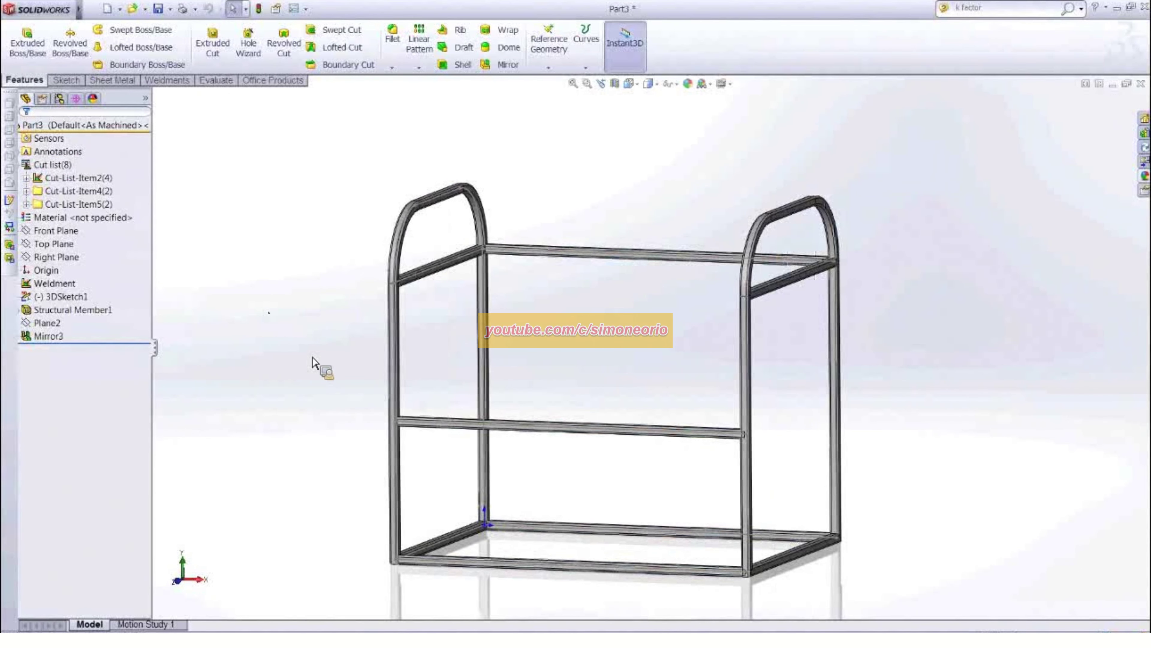
{"action": "middle_click_drag", "start_coordinate": [312, 358], "coordinate": [319, 354]}
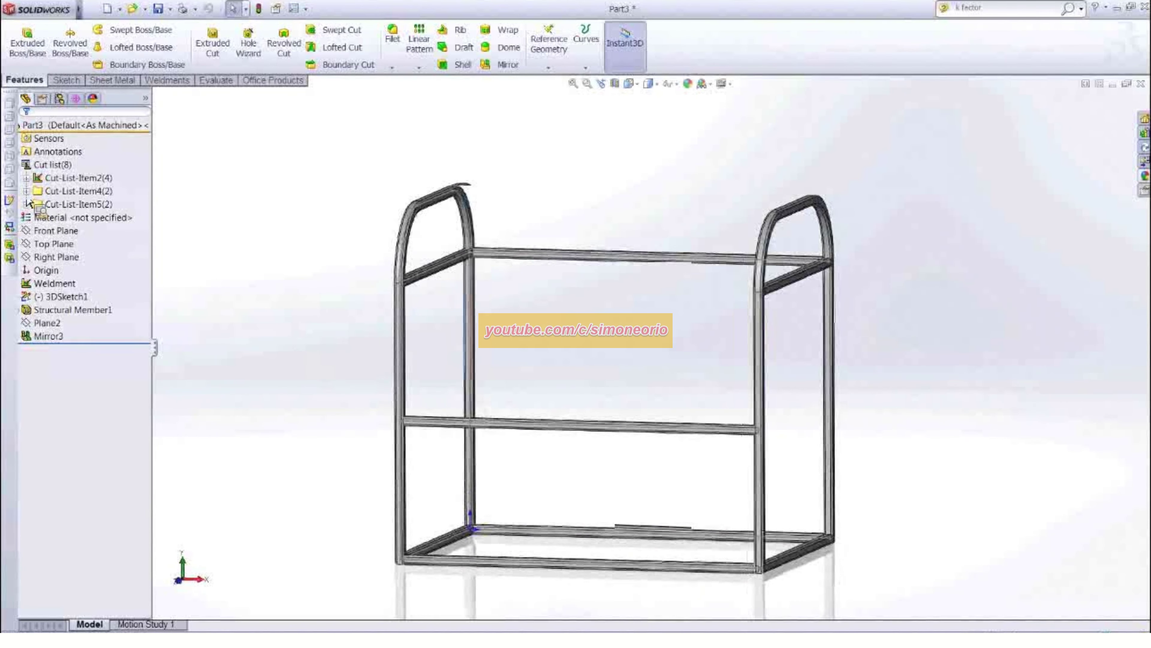
Expand Cut-List-Item4 and its Sub-weldment1, and open the properties of the crossbar's Cut-List-Item6
{"action": "left_click", "coordinate": [26, 191]}
{"action": "left_click", "coordinate": [90, 204]}
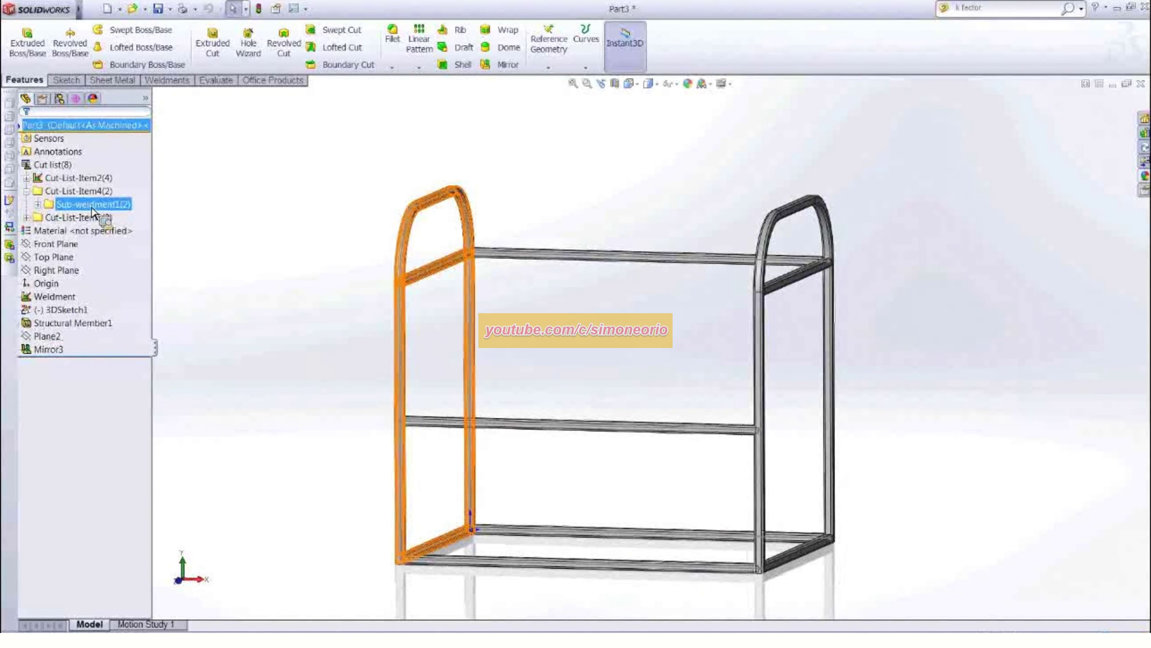
{"action": "left_click_drag", "start_coordinate": [90, 209], "coordinate": [48, 207]}
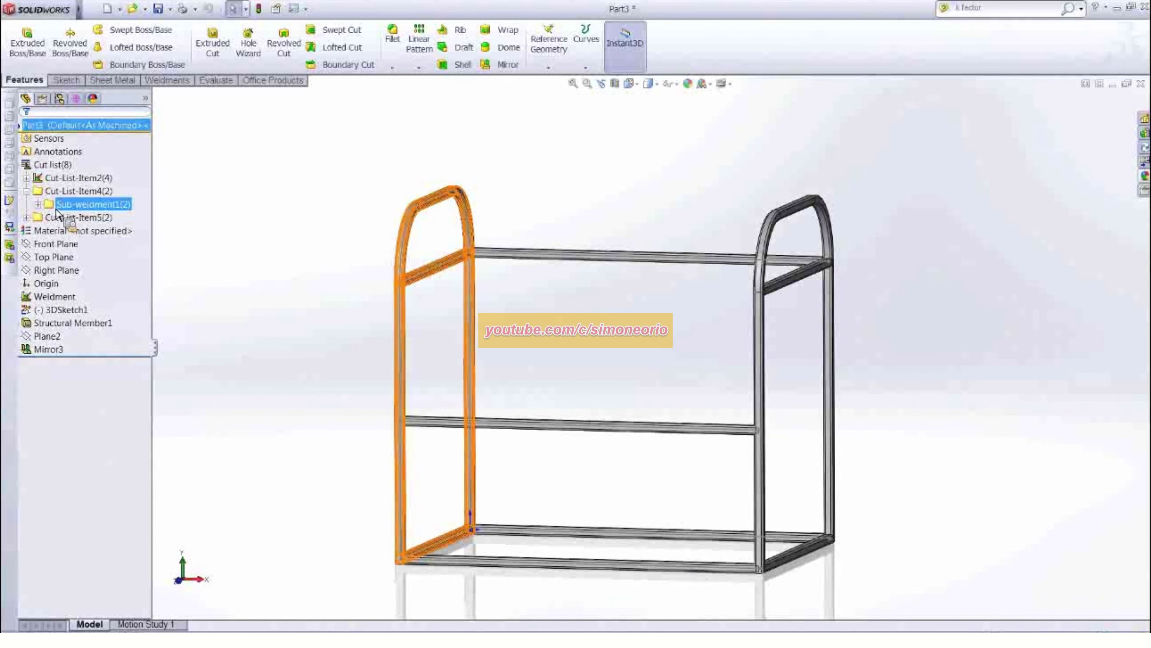
{"action": "left_click", "coordinate": [39, 205]}
{"action": "right_click", "coordinate": [83, 209]}
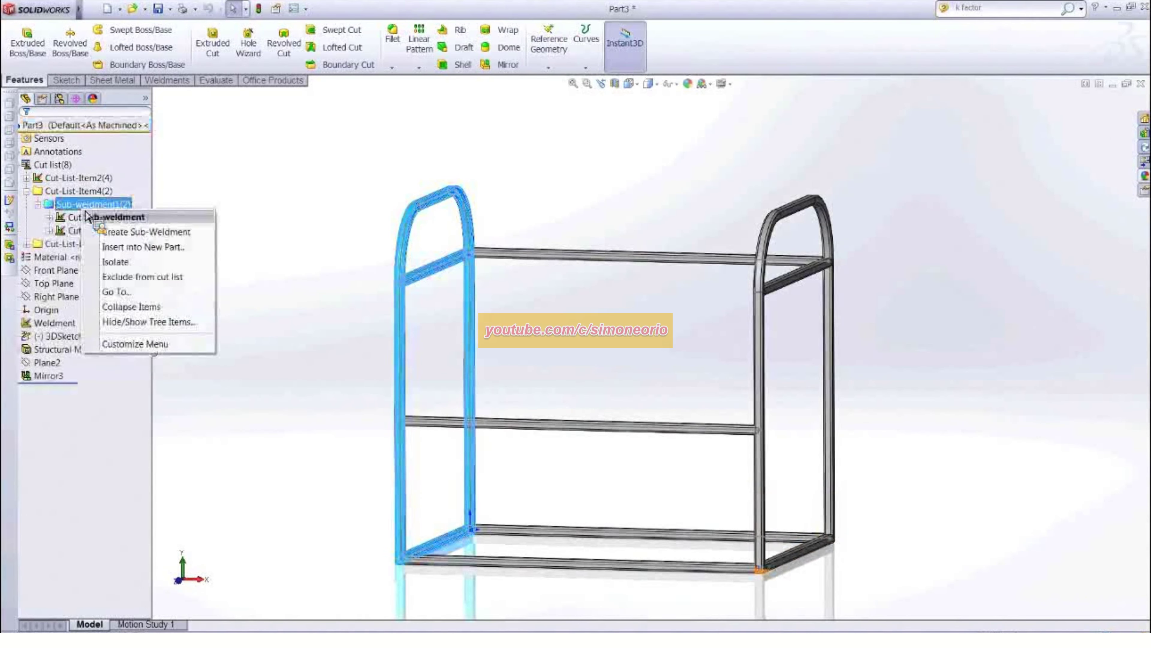
{"action": "right_click", "coordinate": [70, 219]}
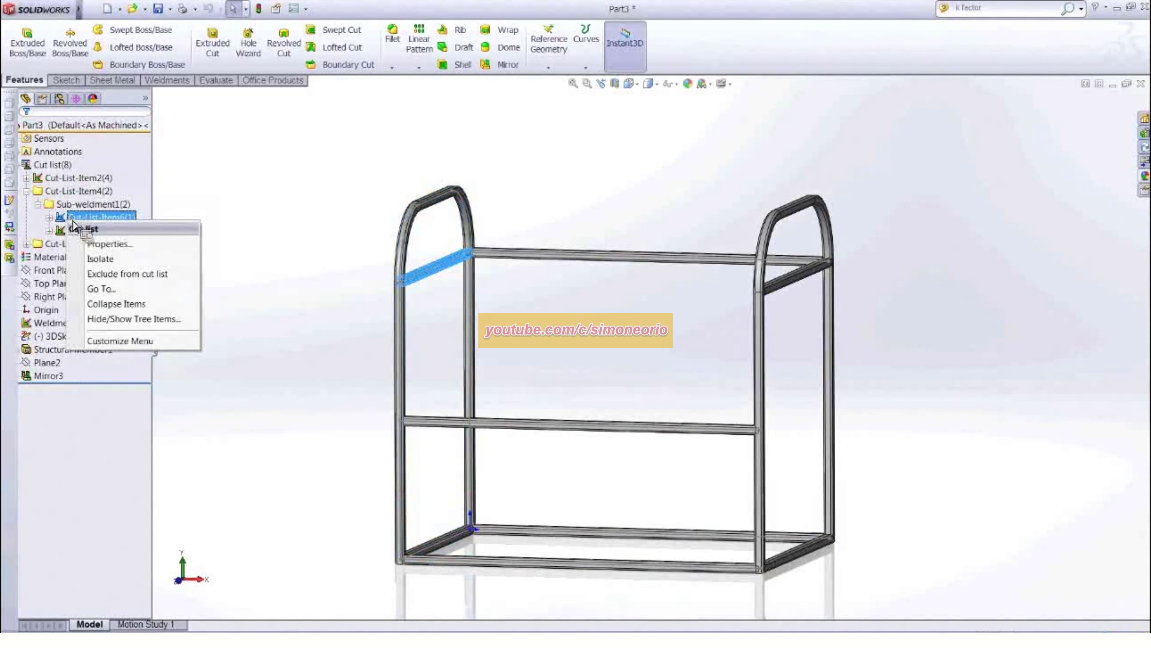
{"action": "left_click", "coordinate": [108, 242]}
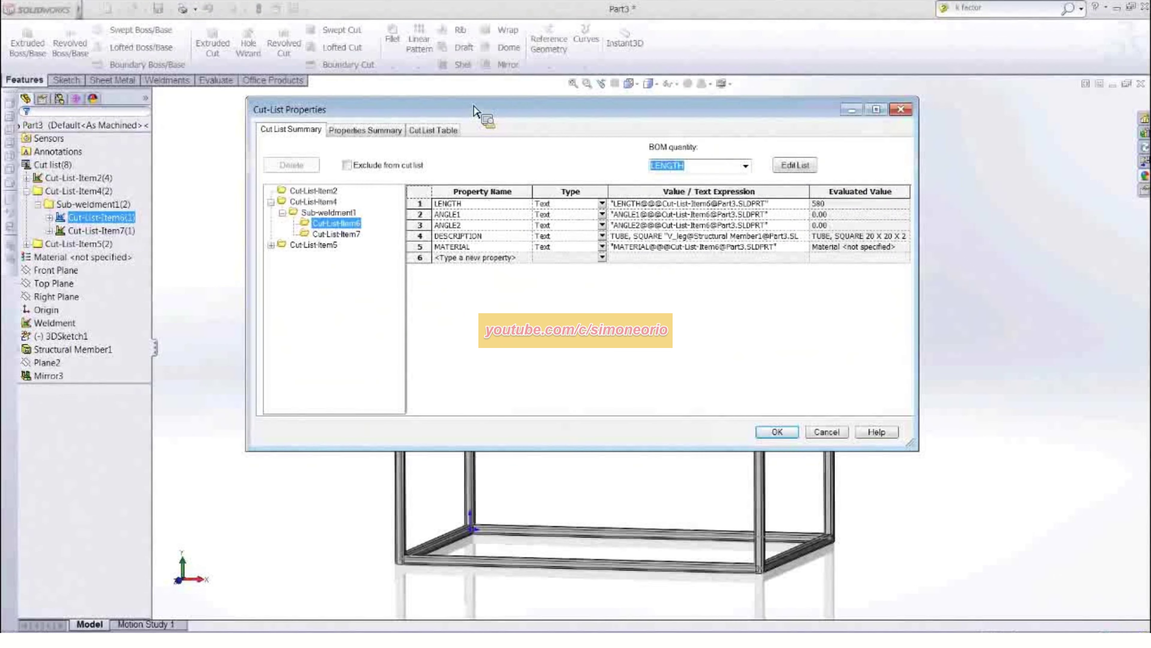
Compare the listed properties of Cut-List-Item2, Cut-List-Item4, Sub-weldment1, Cut-List-Item6 and Cut-List-Item7, and close the cut-list properties
{"action": "left_click_drag", "start_coordinate": [474, 113], "coordinate": [486, 122]}
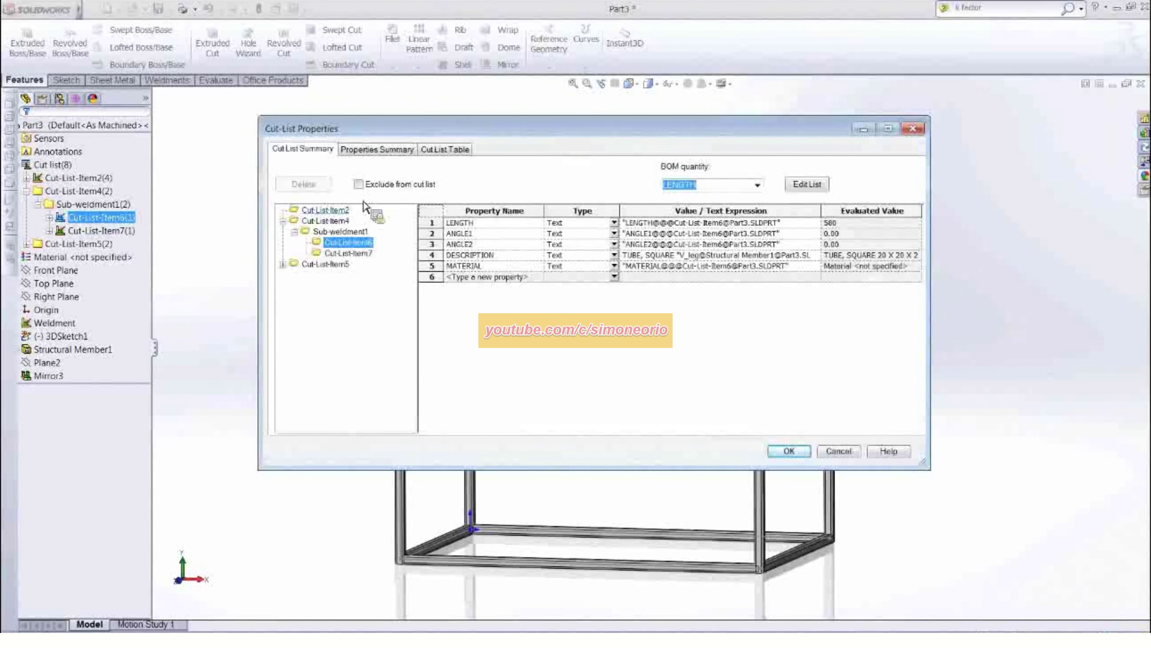
{"action": "left_click", "coordinate": [325, 212]}
{"action": "left_click", "coordinate": [325, 220]}
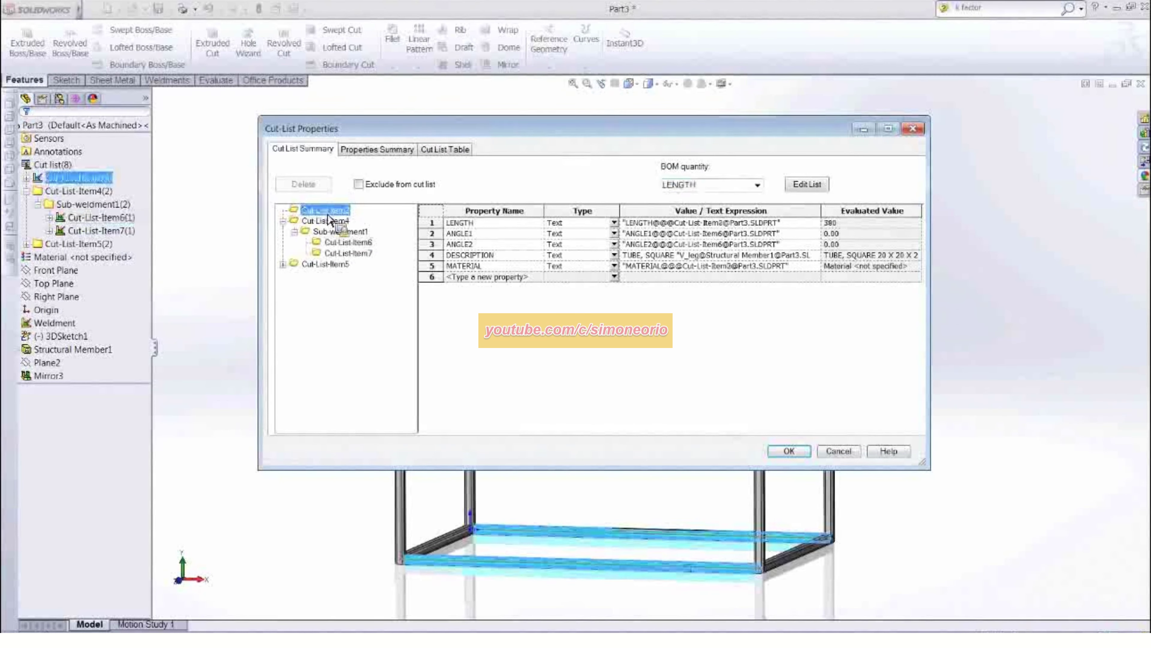
{"action": "left_click", "coordinate": [341, 232]}
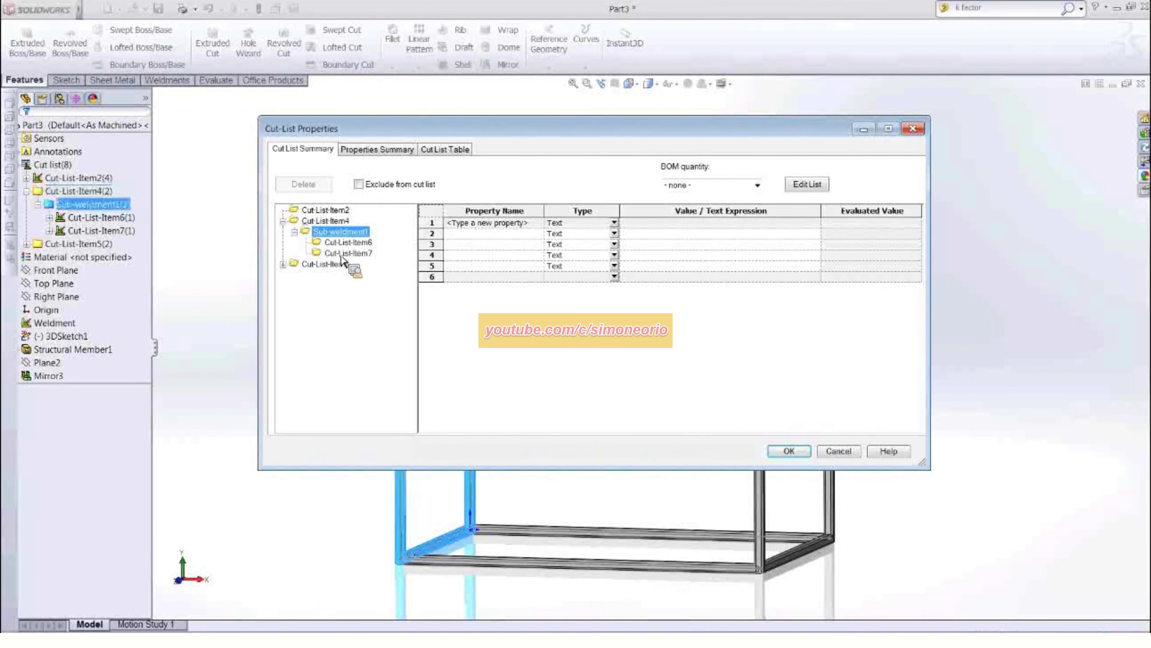
{"action": "left_click", "coordinate": [342, 255]}
{"action": "left_click", "coordinate": [343, 244]}
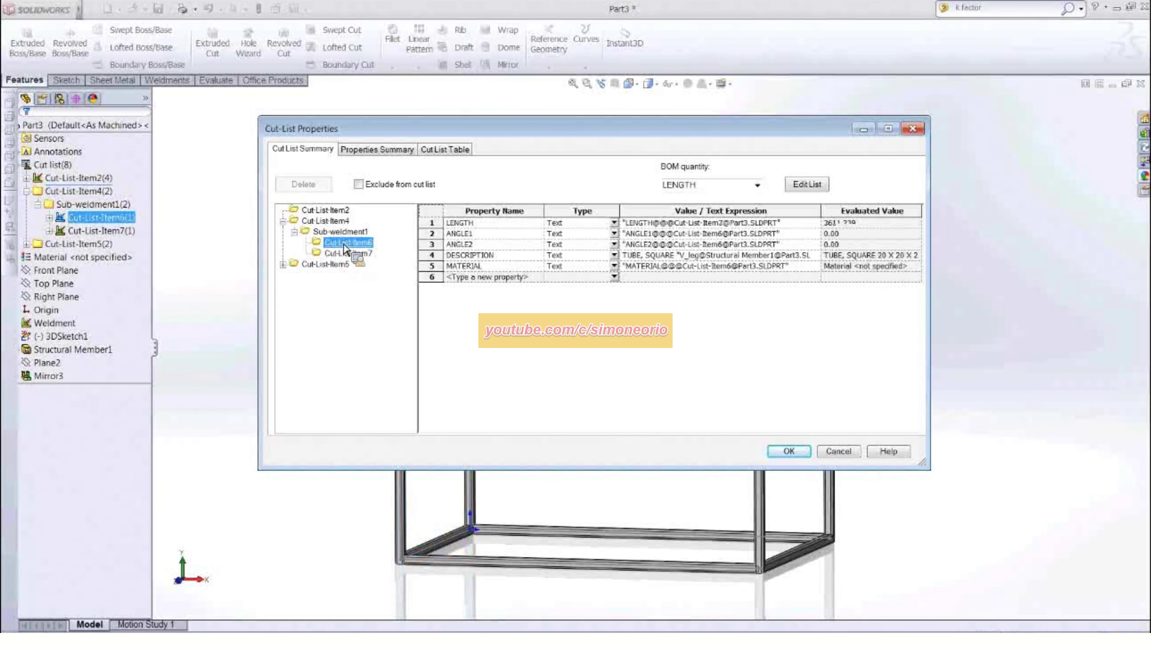
{"action": "left_click_drag", "start_coordinate": [345, 249], "coordinate": [834, 297]}
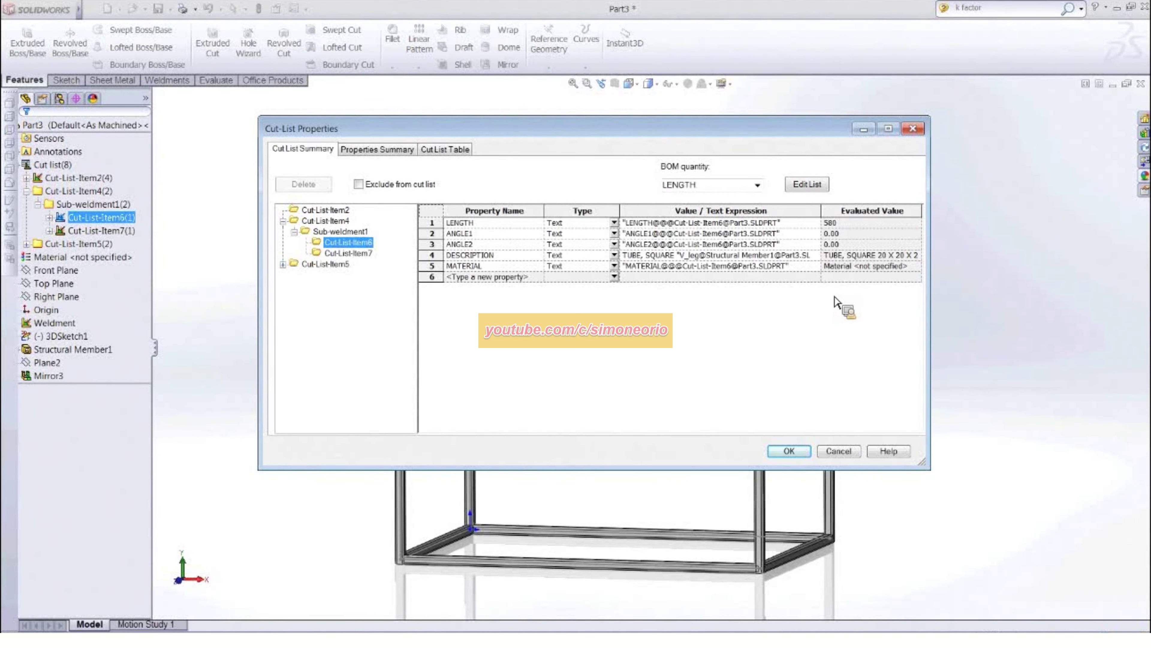
{"action": "left_click", "coordinate": [323, 222]}
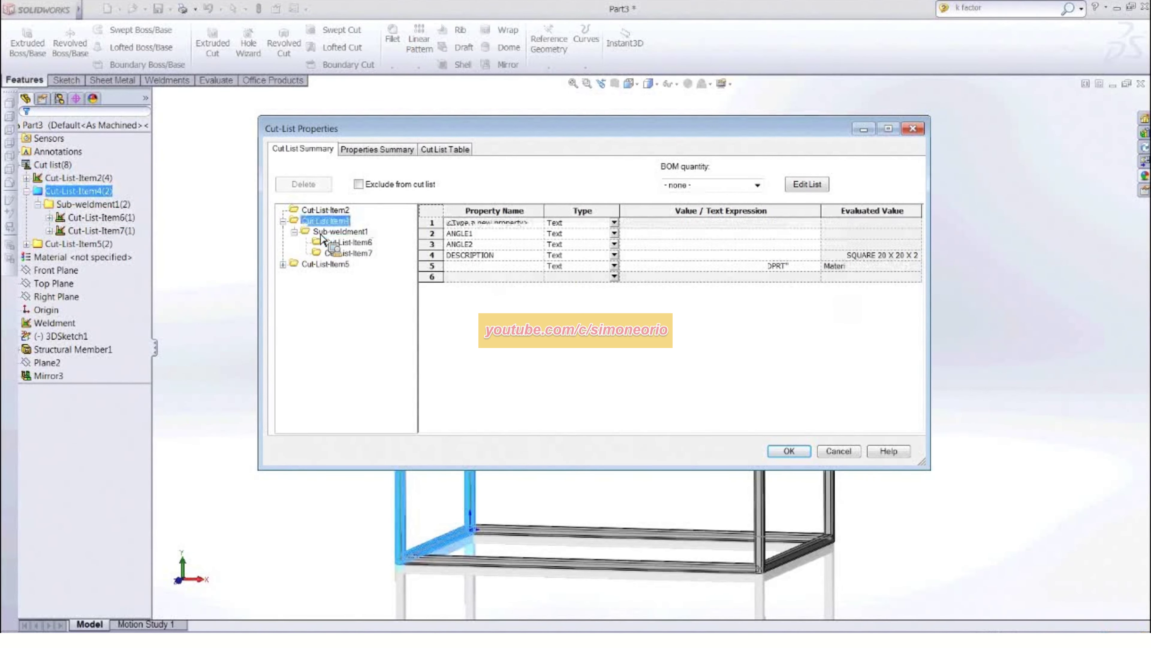
{"action": "left_click_drag", "start_coordinate": [331, 221], "coordinate": [398, 292]}
{"action": "left_click", "coordinate": [326, 211]}
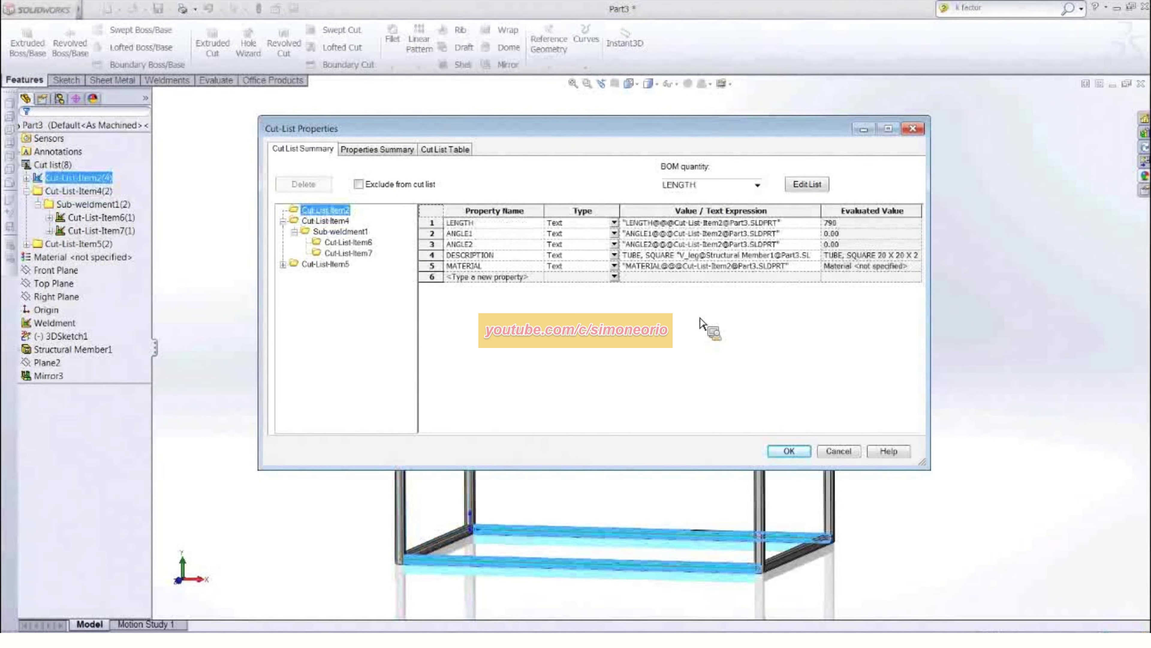
{"action": "left_click_drag", "start_coordinate": [614, 130], "coordinate": [637, 145]}
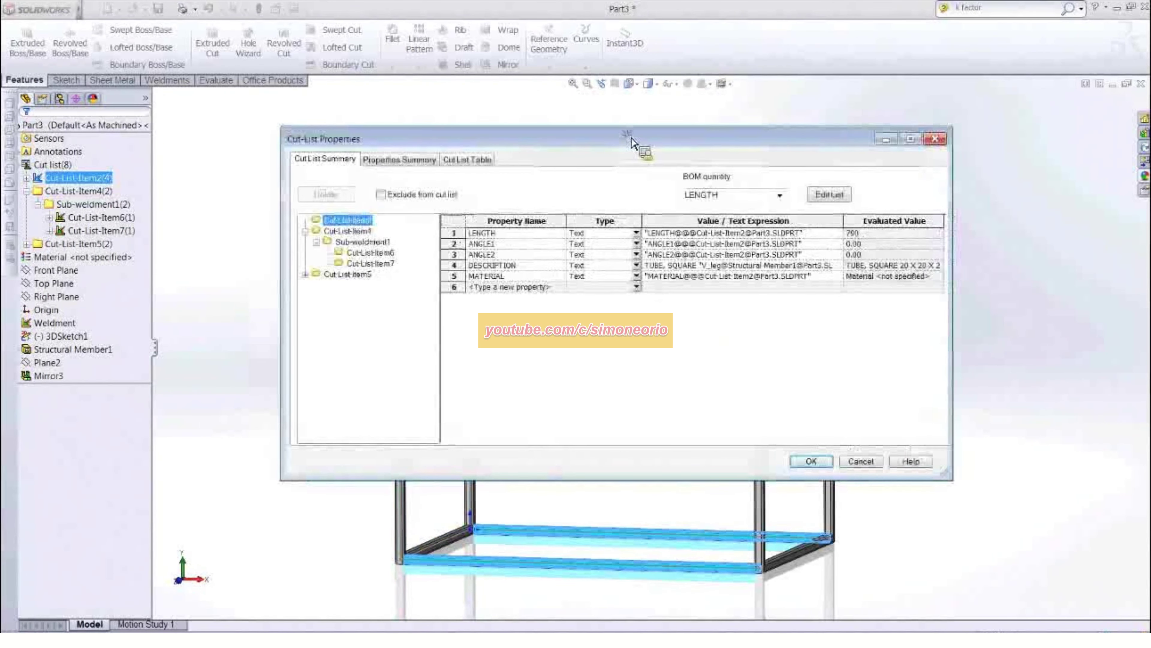
{"action": "left_click", "coordinate": [829, 461]}
Check the regrouped cut list by highlighting the end frame of Cut-List-Item4 and the rails of Cut-List-Item2
{"action": "left_click", "coordinate": [129, 192]}
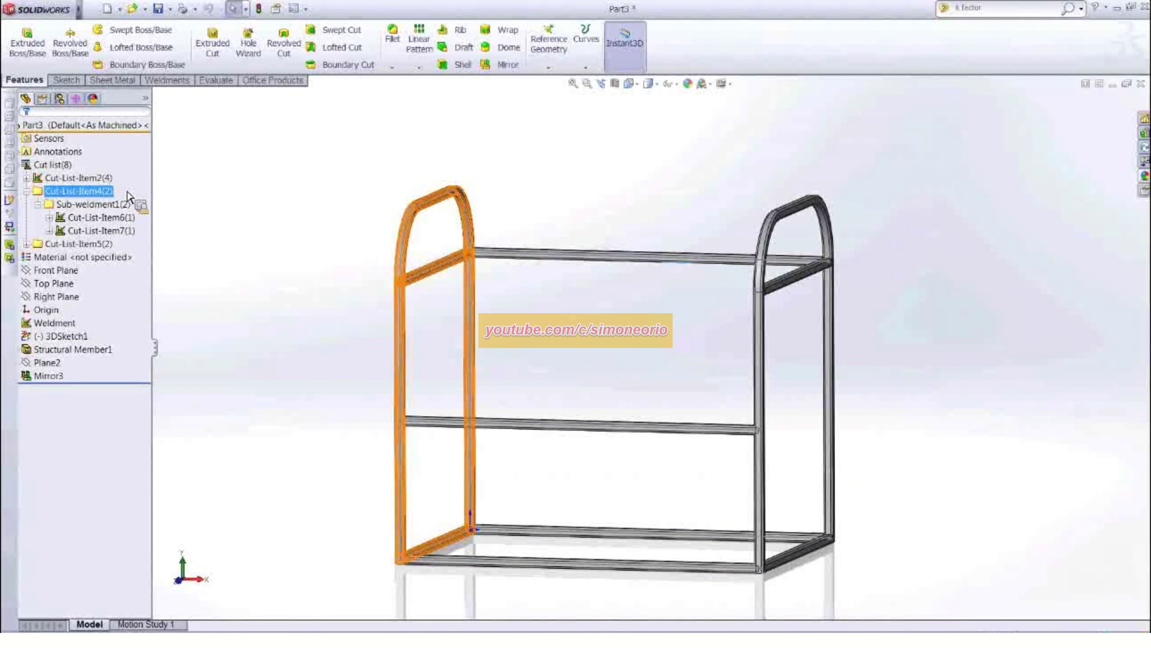
{"action": "left_click", "coordinate": [68, 178]}
{"action": "right_click", "coordinate": [66, 181]}
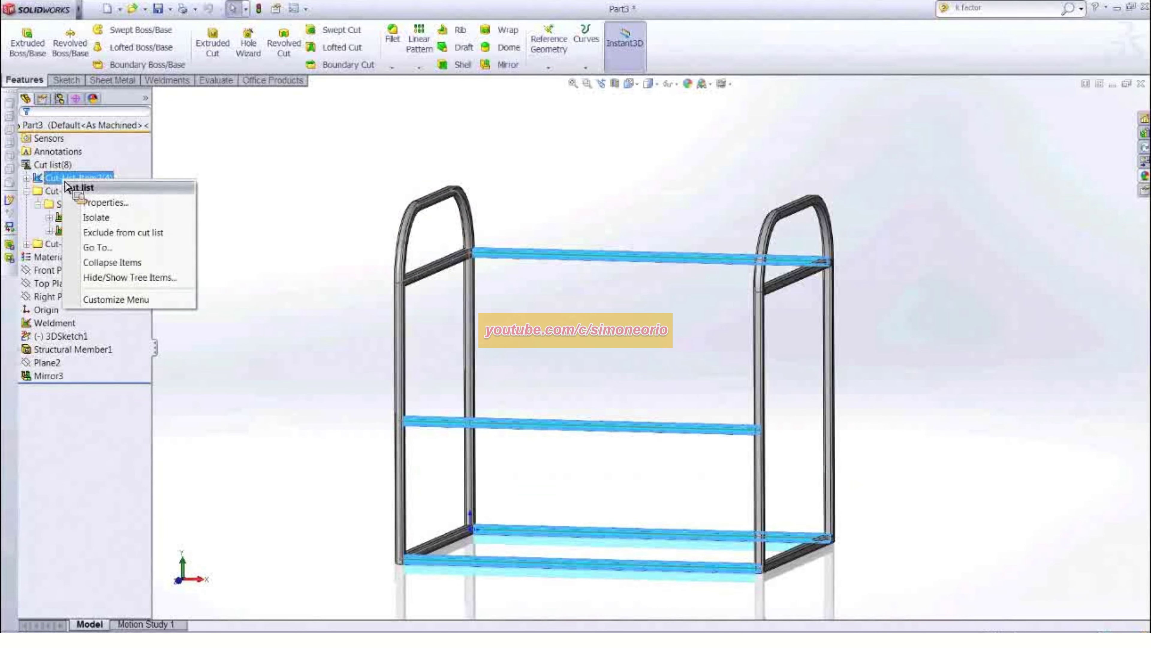
{"action": "left_click", "coordinate": [249, 265]}
{"action": "left_click", "coordinate": [81, 257]}
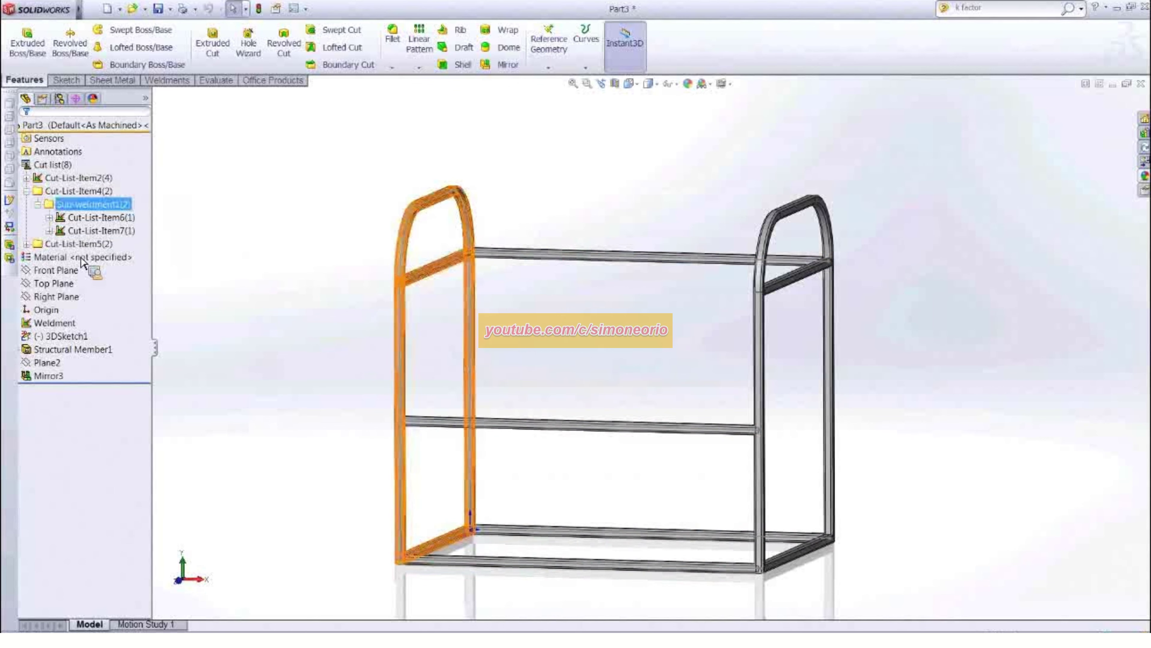
Select the four structural members of Cut-List-Item2 and review the materials that can be assigned to these bodies
{"action": "left_click", "coordinate": [27, 178]}
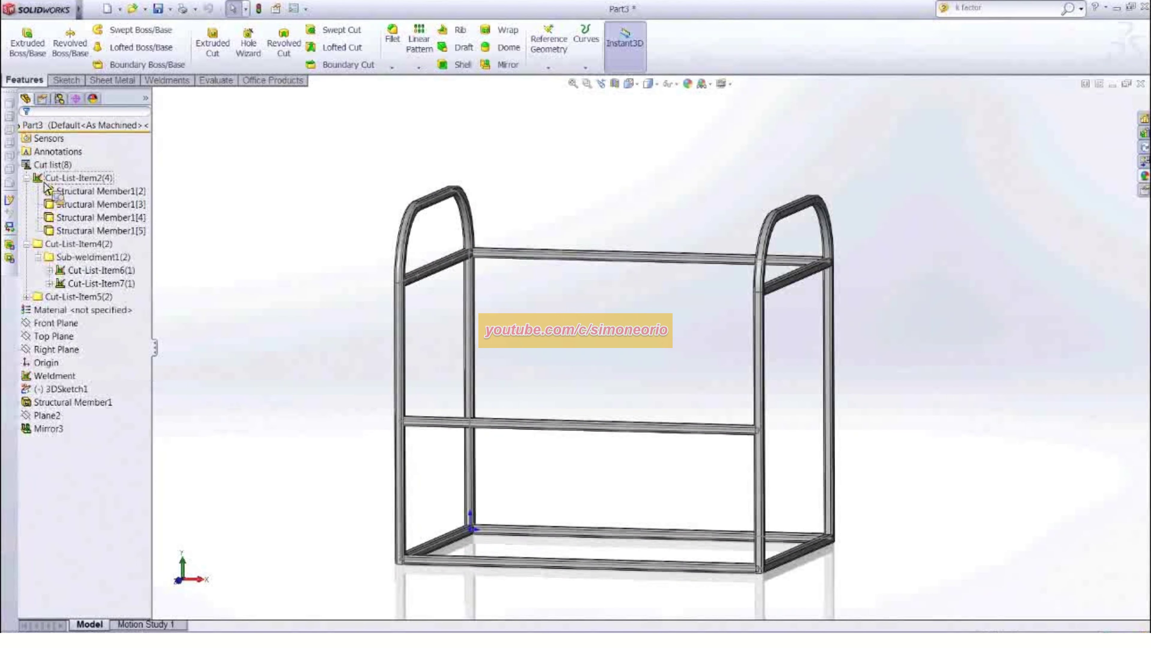
{"action": "left_click", "coordinate": [84, 231]}
{"action": "left_click", "coordinate": [66, 192], "text": "shift"}
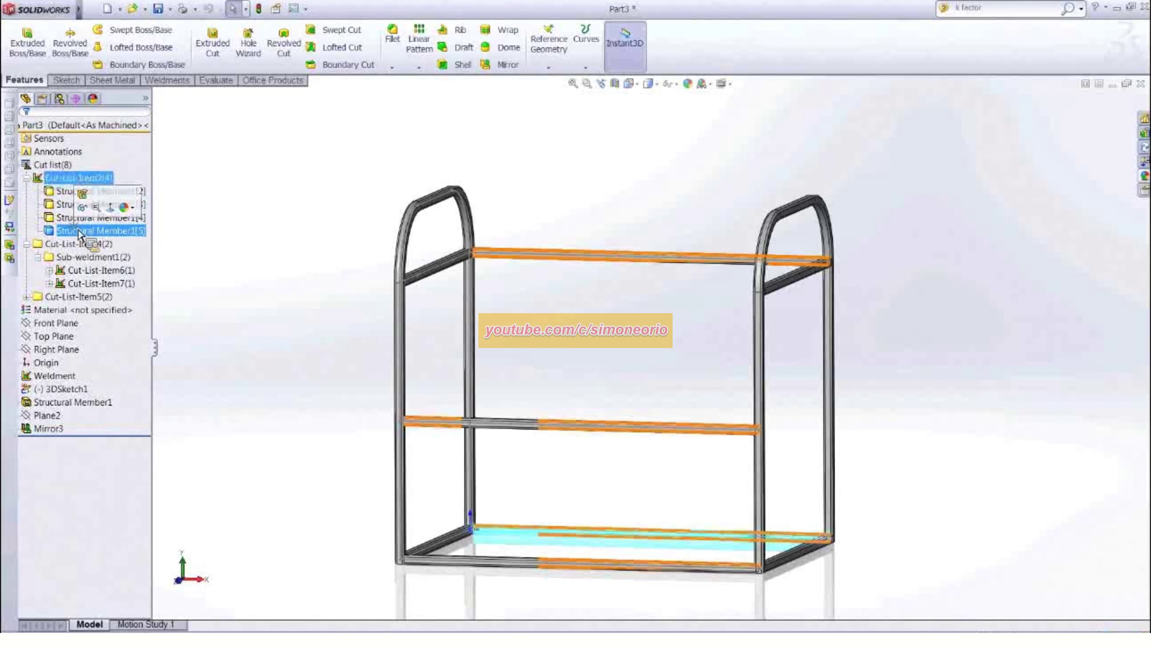
{"action": "right_click", "coordinate": [65, 194]}
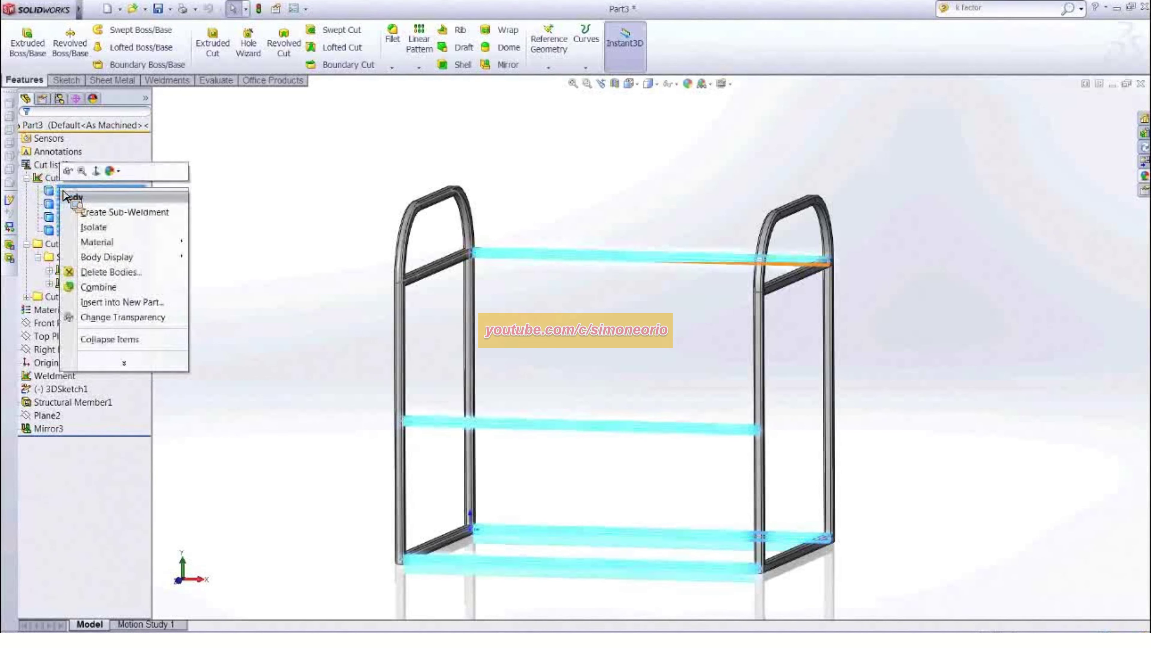
{"action": "mouse_move", "coordinate": [157, 243]}
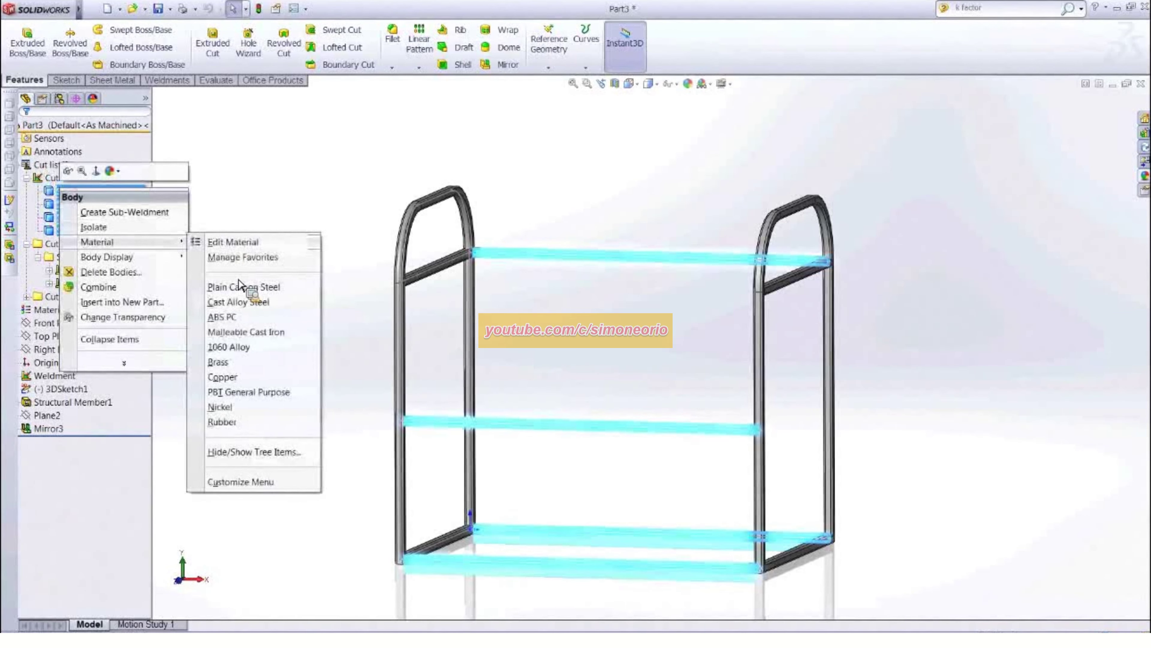
{"action": "left_click", "coordinate": [323, 244]}
{"action": "left_click", "coordinate": [323, 244]}
{"action": "mouse_move", "coordinate": [321, 256]}
{"action": "middle_mouse_down"}
{"action": "mouse_move", "coordinate": [316, 243]}
{"action": "mouse_move", "coordinate": [316, 257]}
{"action": "middle_mouse_up"}
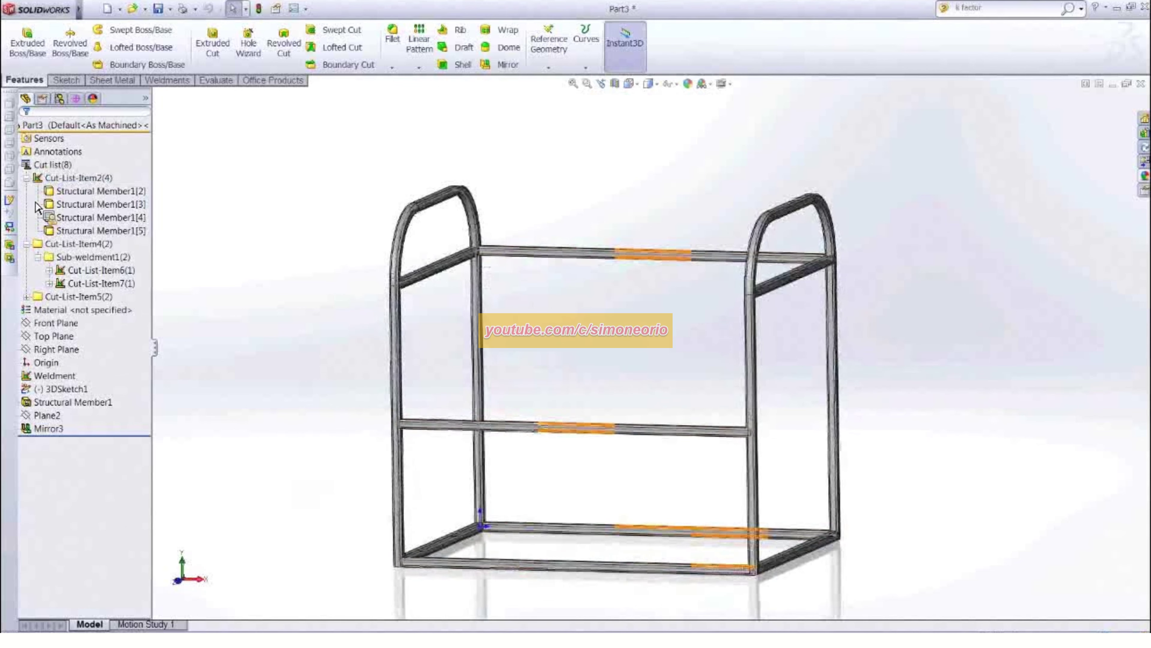
Collapse Cut-List-Item2 and Cut-List-Item4 in the tree, and check which end frame Cut-List-Item5 highlights
{"action": "left_click", "coordinate": [27, 178]}
{"action": "left_click", "coordinate": [26, 191]}
{"action": "left_click", "coordinate": [86, 204]}
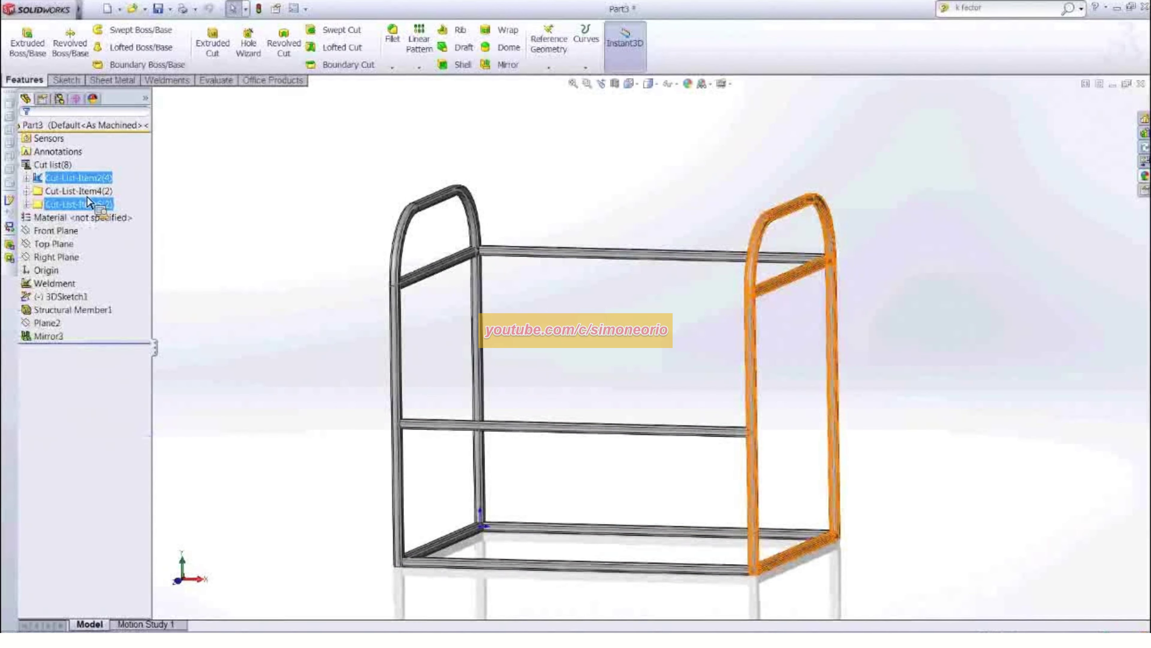
{"action": "left_click", "coordinate": [300, 247]}
{"action": "middle_click_drag", "start_coordinate": [299, 243], "coordinate": [296, 246]}
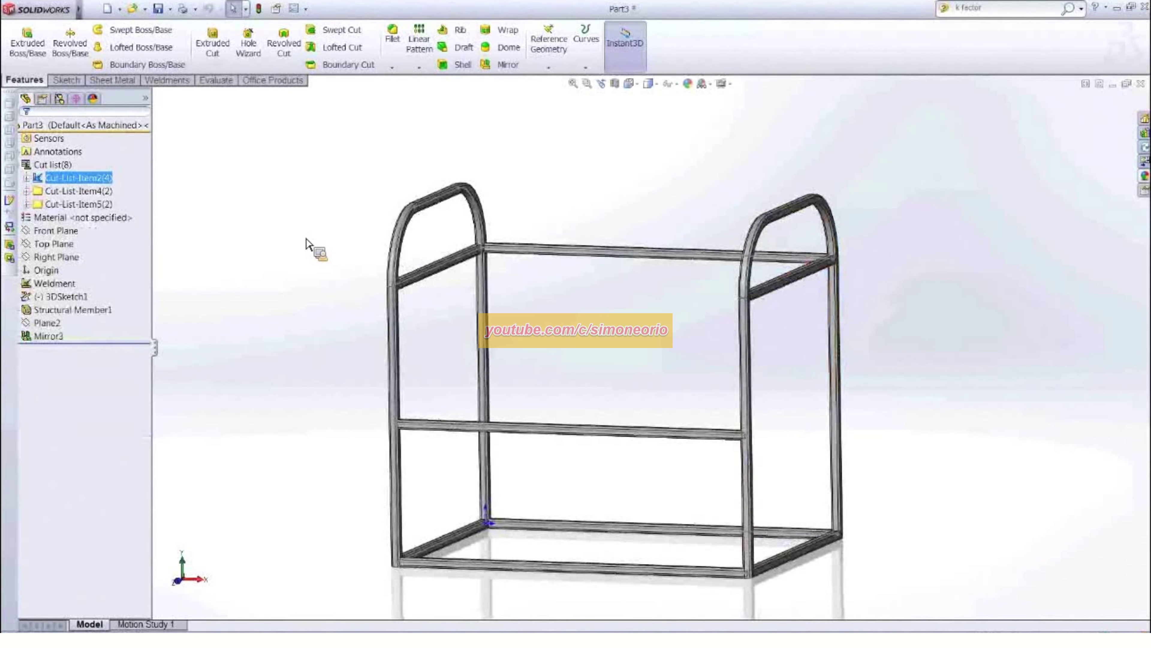
Start a gusset supported by the inner faces of the two lower tubes that meet at the origin corner
{"action": "middle_click_drag", "start_coordinate": [334, 314], "coordinate": [337, 325]}
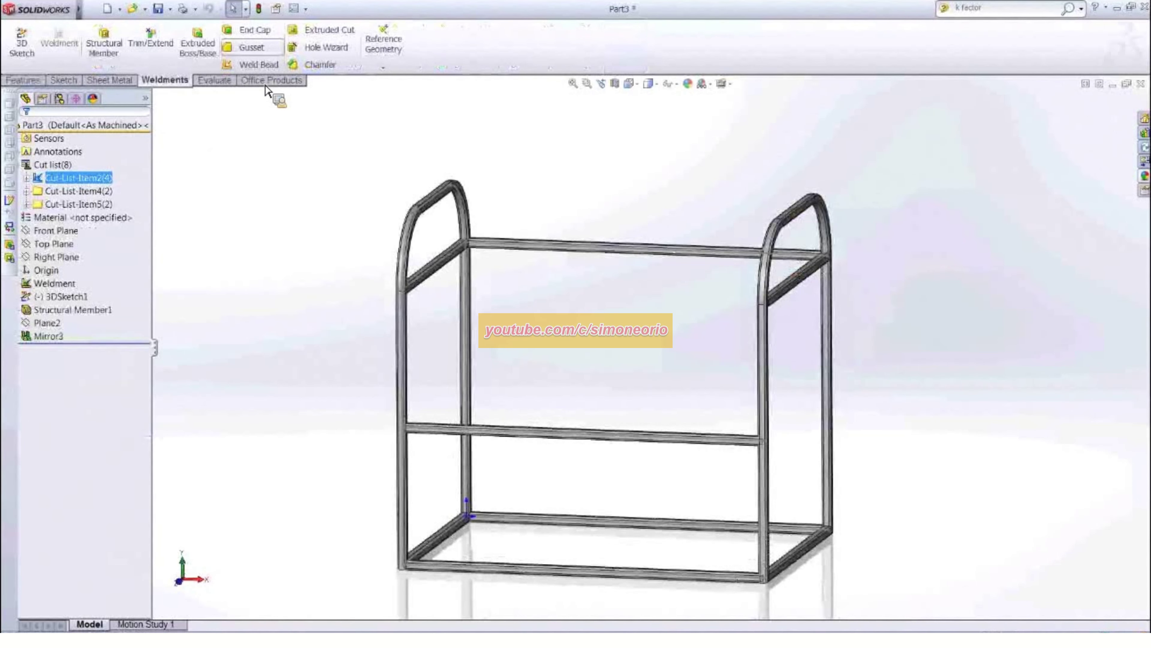
{"action": "scroll", "coordinate": [527, 540], "scroll_direction": "down", "scroll_amount": 4}
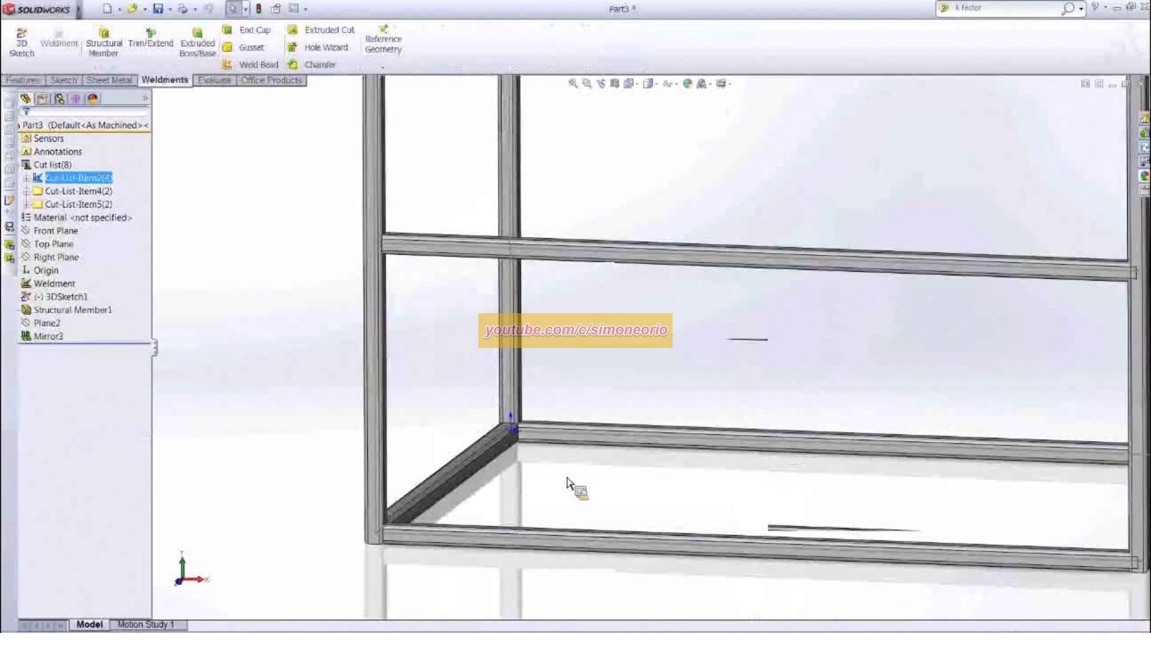
{"action": "scroll", "coordinate": [552, 457], "scroll_direction": "down", "scroll_amount": 5}
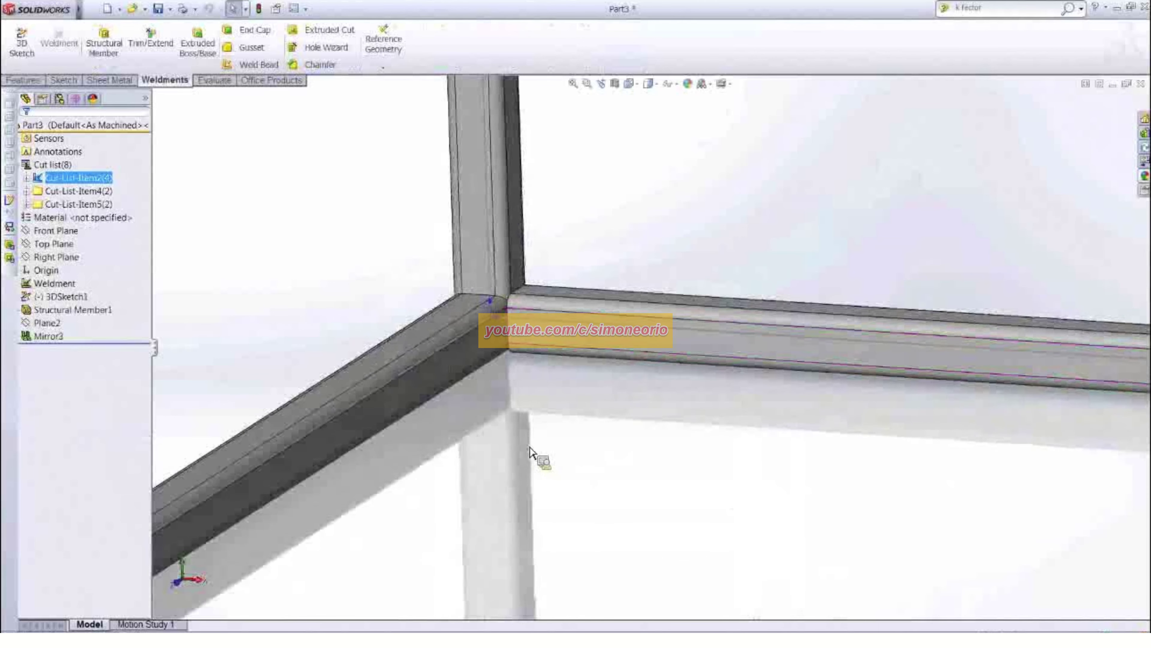
{"action": "left_click", "coordinate": [246, 49]}
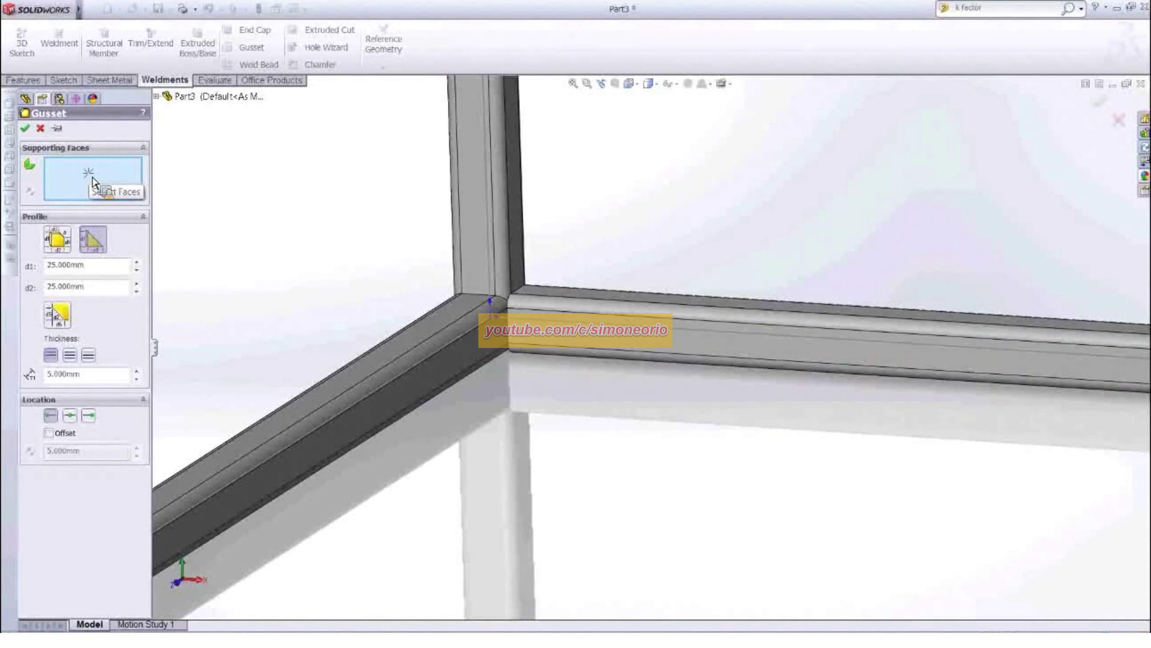
{"action": "left_click", "coordinate": [507, 338]}
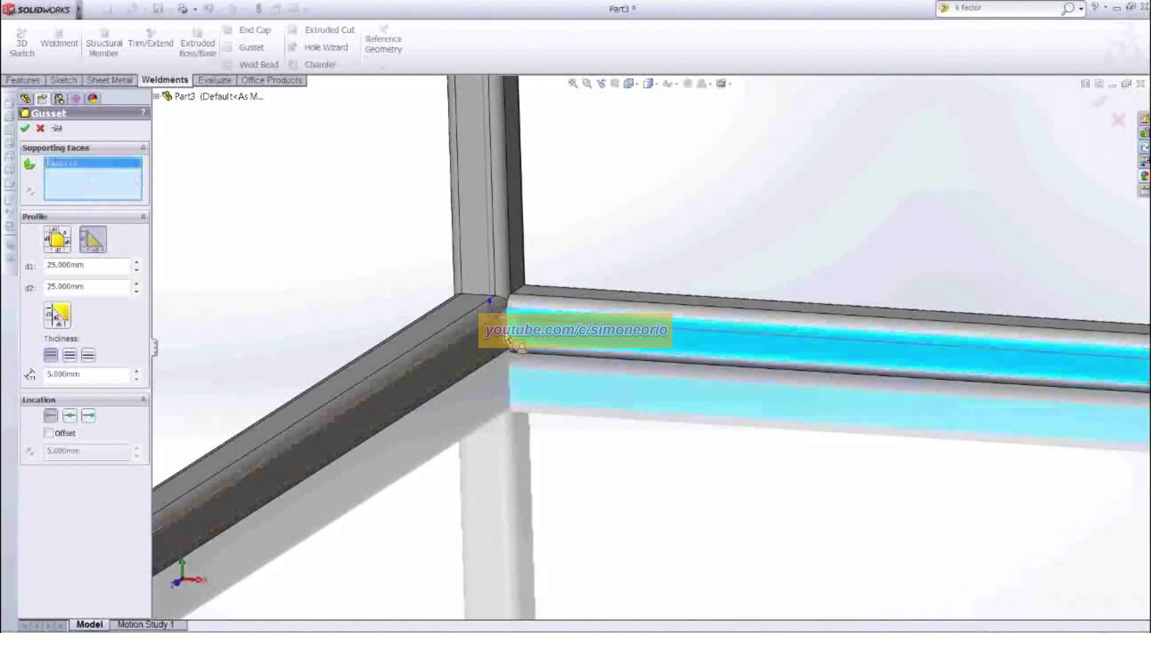
{"action": "left_click", "coordinate": [481, 347]}
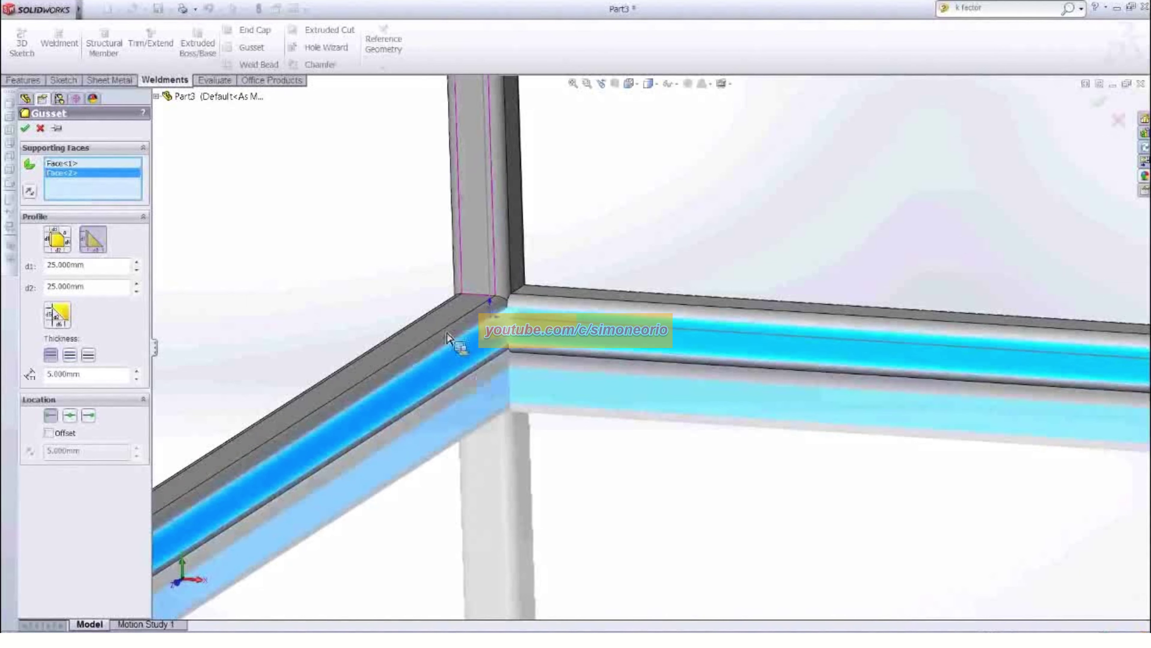
{"action": "mouse_move", "coordinate": [447, 338]}
{"action": "middle_mouse_down"}
{"action": "mouse_move", "coordinate": [411, 283]}
{"action": "mouse_move", "coordinate": [431, 327]}
{"action": "middle_mouse_up"}
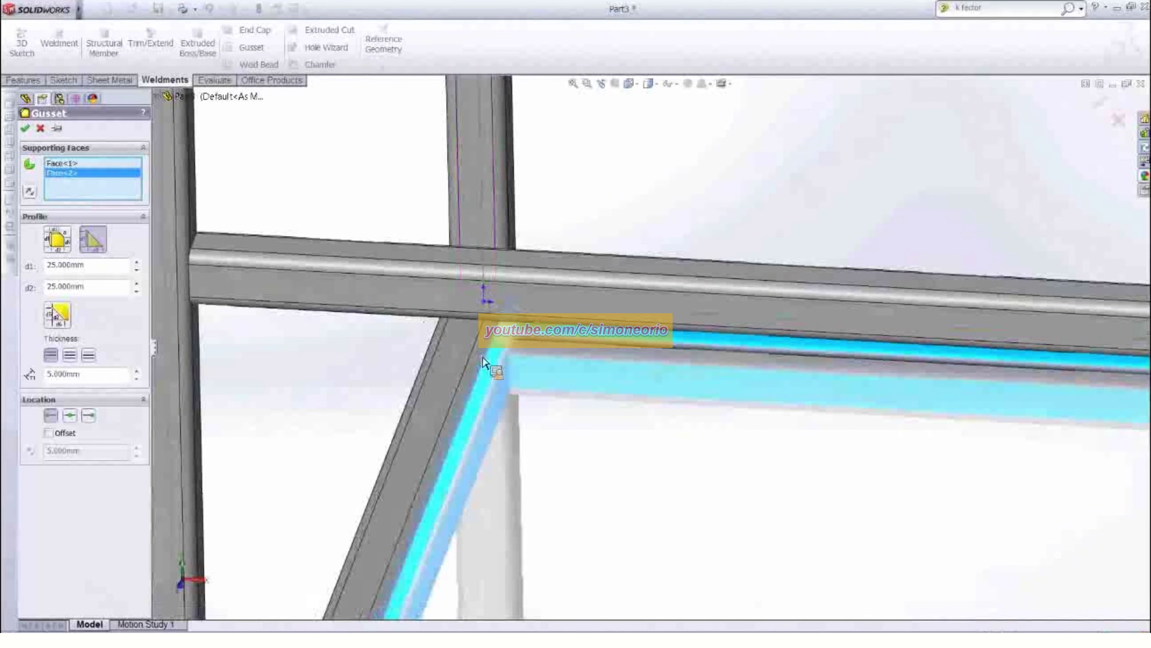
{"action": "scroll", "coordinate": [483, 361], "scroll_direction": "down", "scroll_amount": 4}
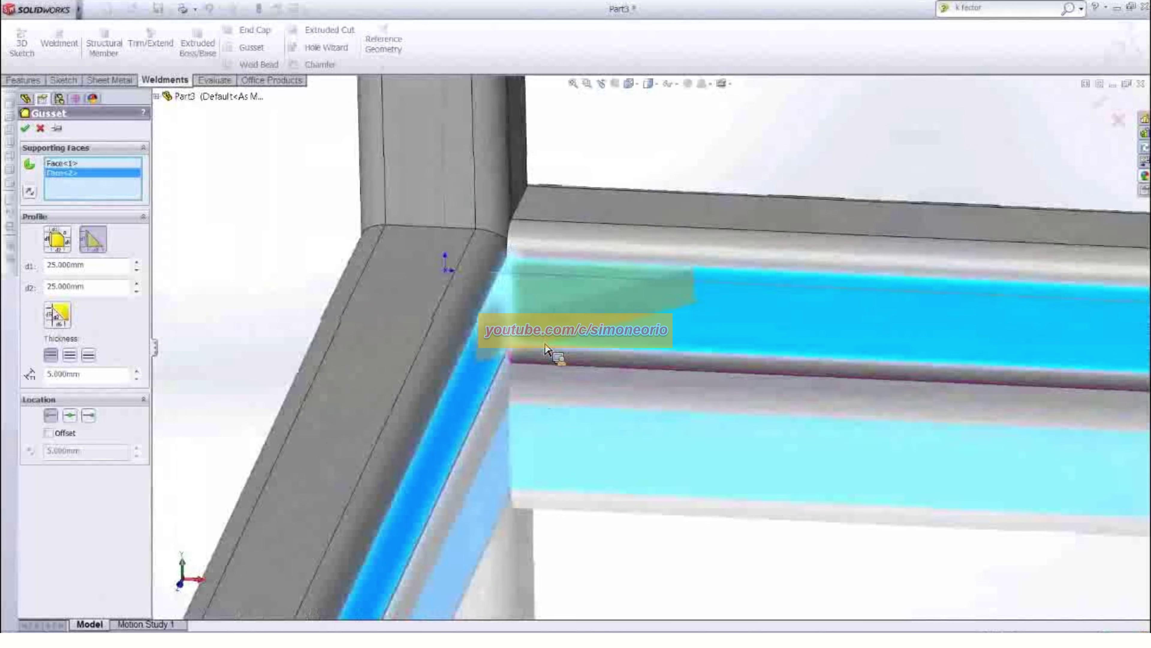
{"action": "middle_click_drag", "start_coordinate": [546, 350], "coordinate": [609, 401]}
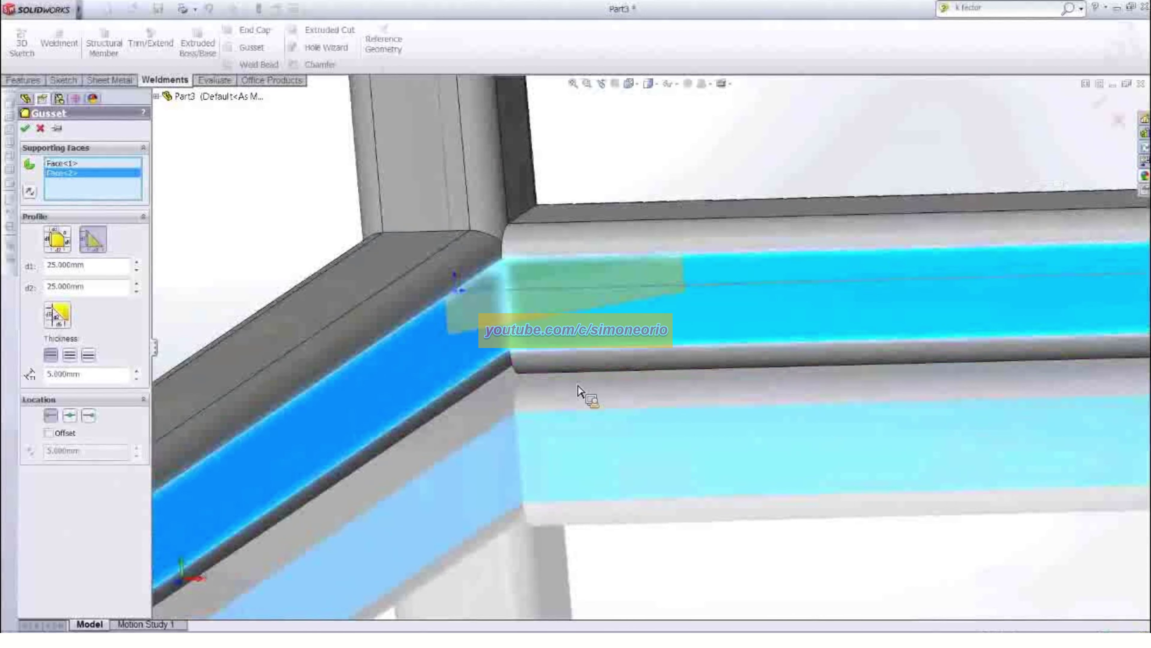
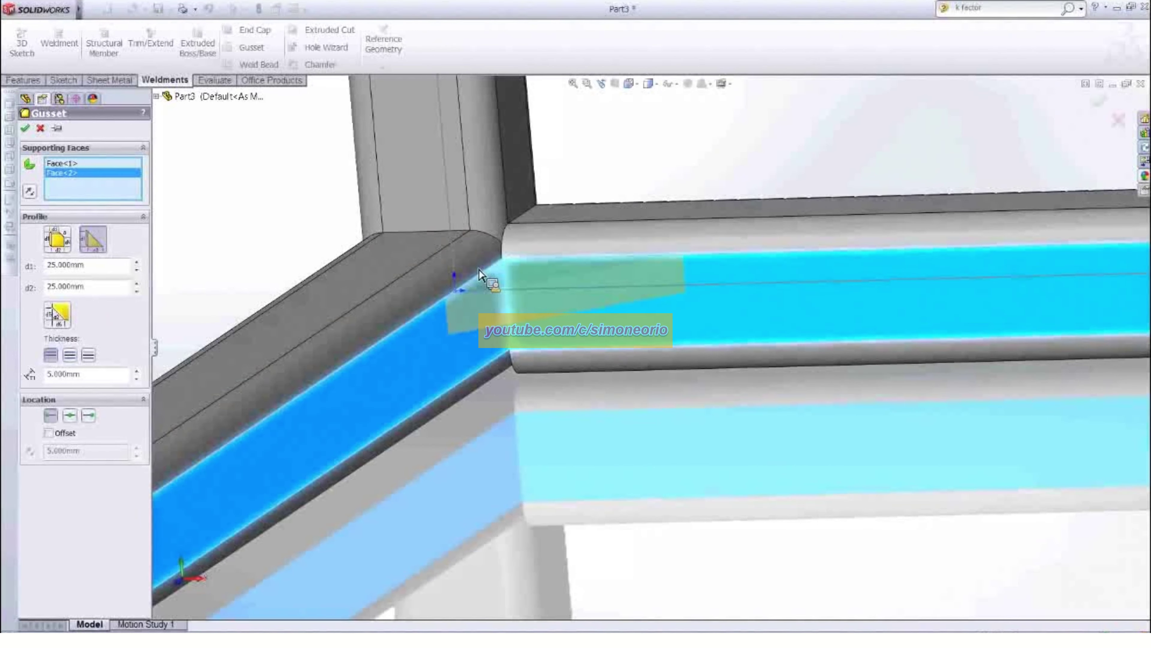
Compare the gusset's thickness sides, choose the outer side, and locate the profile at the end point of the supporting faces
{"action": "left_click", "coordinate": [72, 356]}
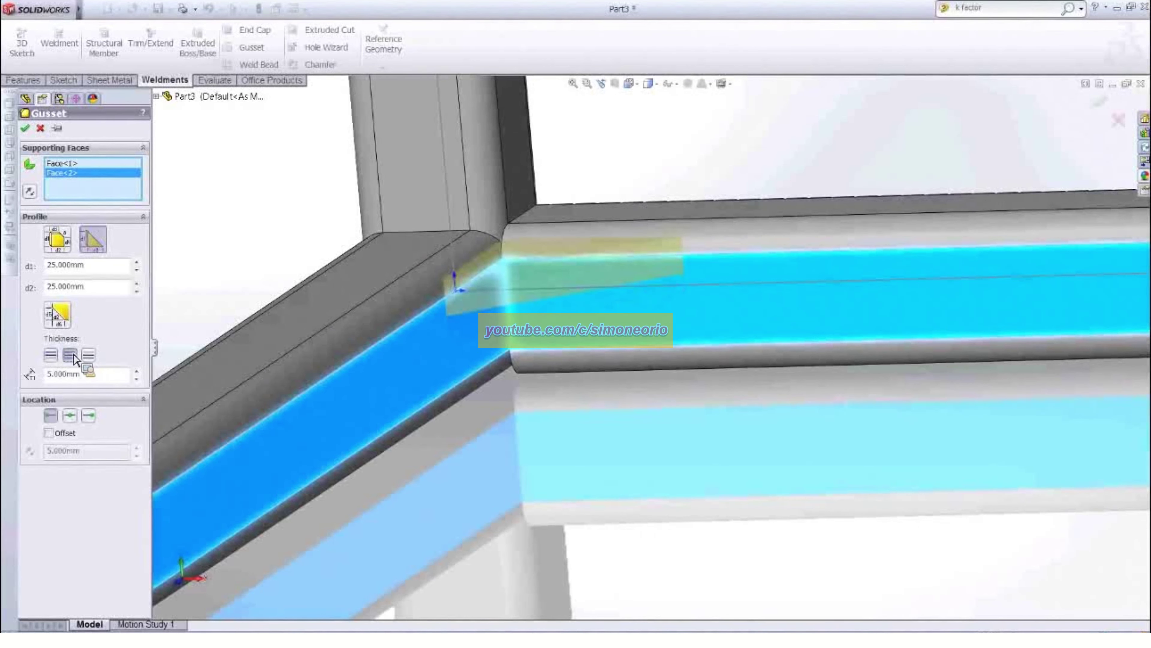
{"action": "left_click", "coordinate": [89, 354]}
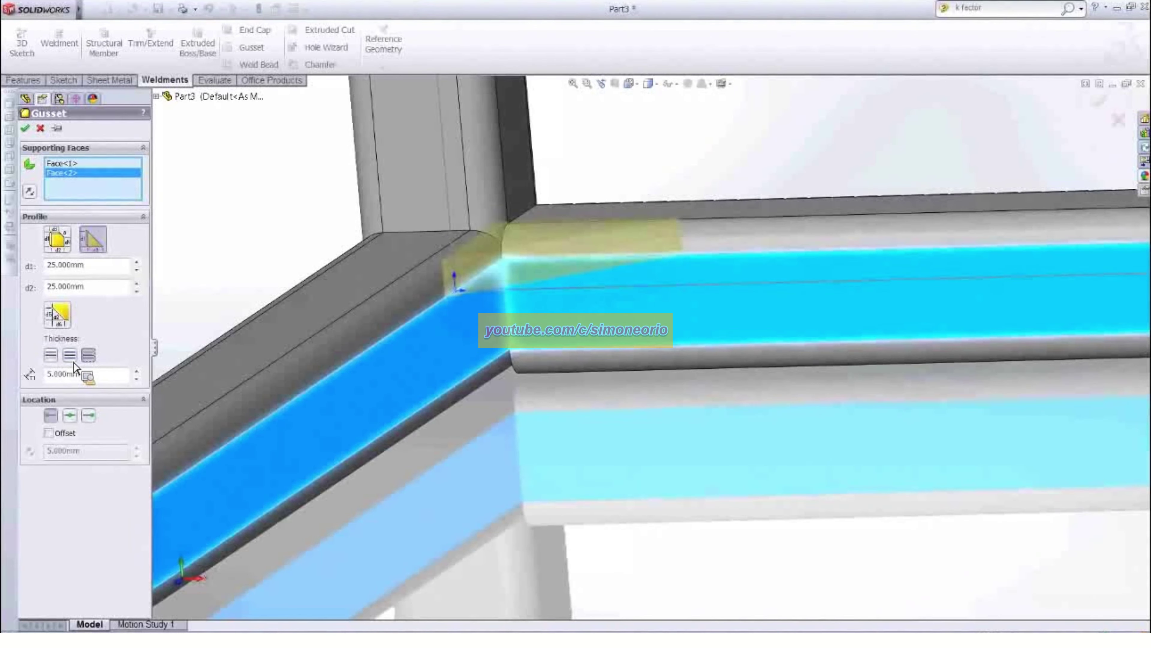
{"action": "left_click", "coordinate": [51, 354]}
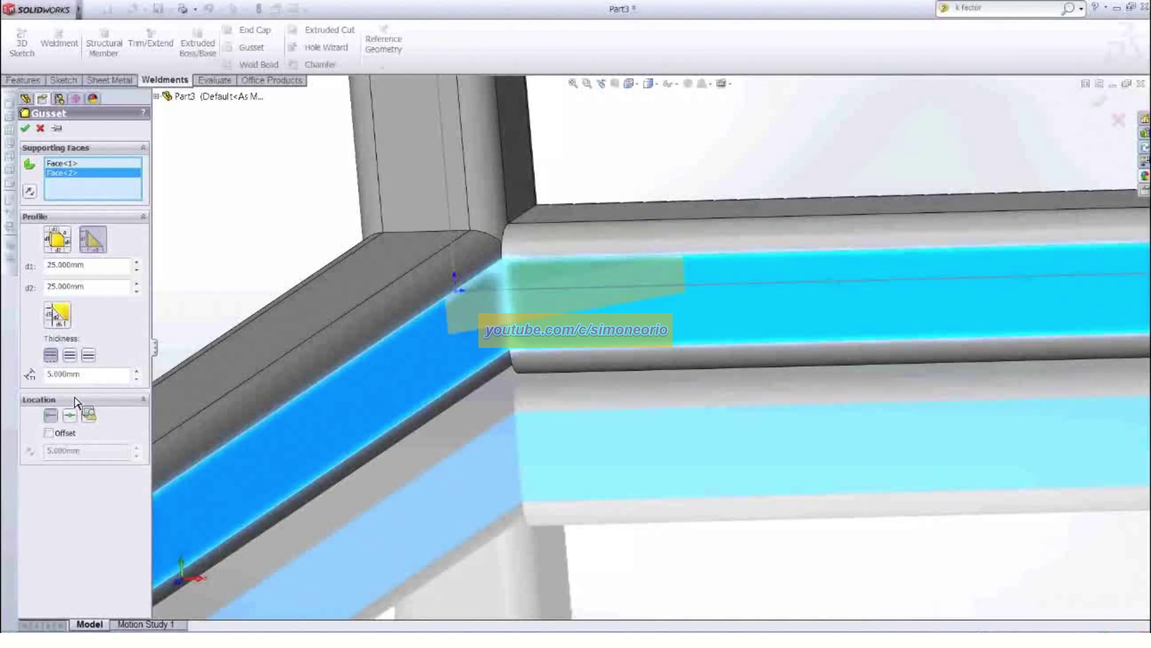
{"action": "left_click", "coordinate": [71, 417]}
{"action": "left_click", "coordinate": [90, 418]}
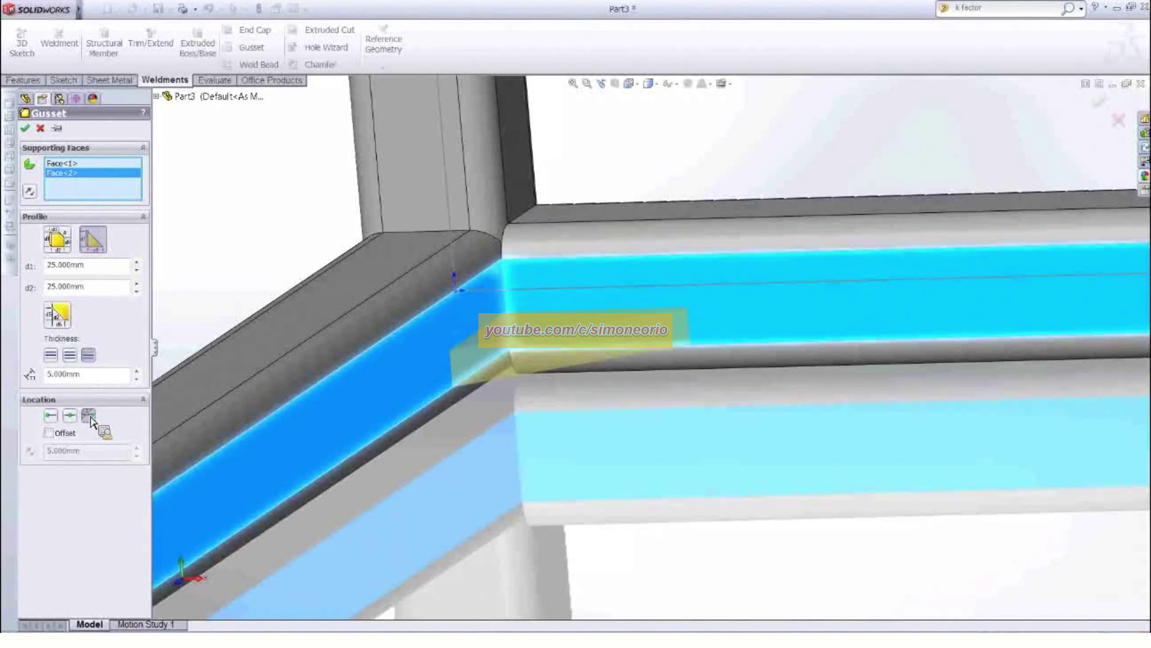
{"action": "middle_click_drag", "start_coordinate": [238, 227], "coordinate": [225, 241]}
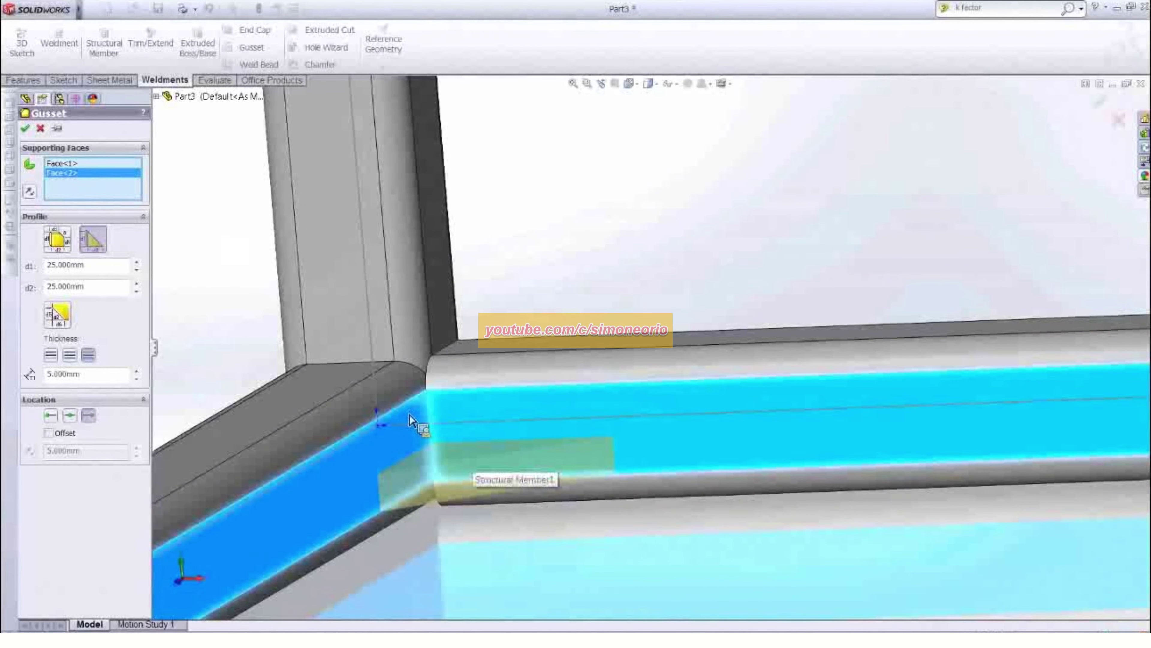
{"action": "scroll", "coordinate": [507, 479], "scroll_direction": "down", "scroll_amount": 2}
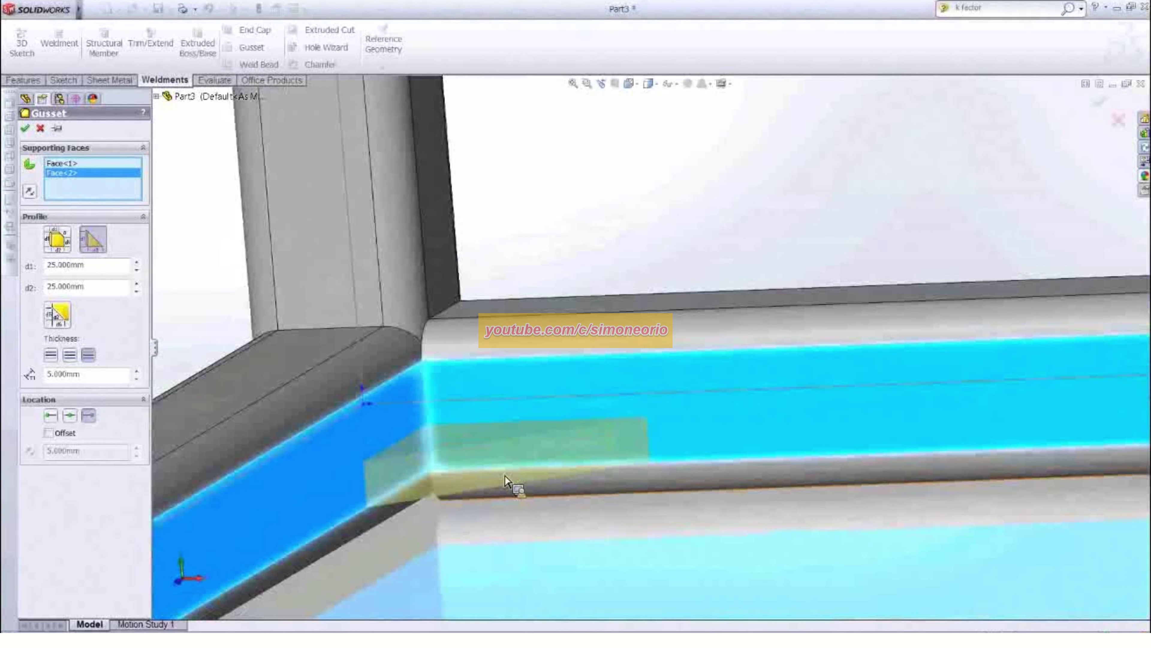
{"action": "middle_click_drag", "start_coordinate": [473, 494], "coordinate": [468, 490]}
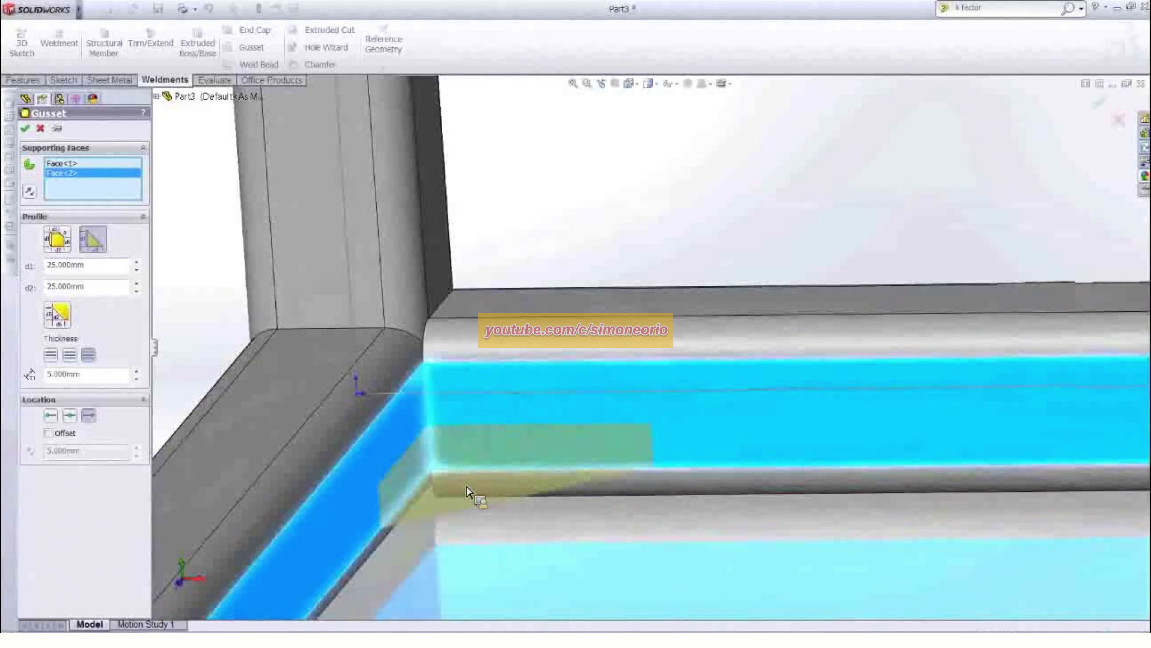
{"action": "scroll", "coordinate": [523, 508], "scroll_direction": "up", "scroll_amount": 2}
{"action": "scroll", "coordinate": [544, 509], "scroll_direction": "down", "scroll_amount": 1}
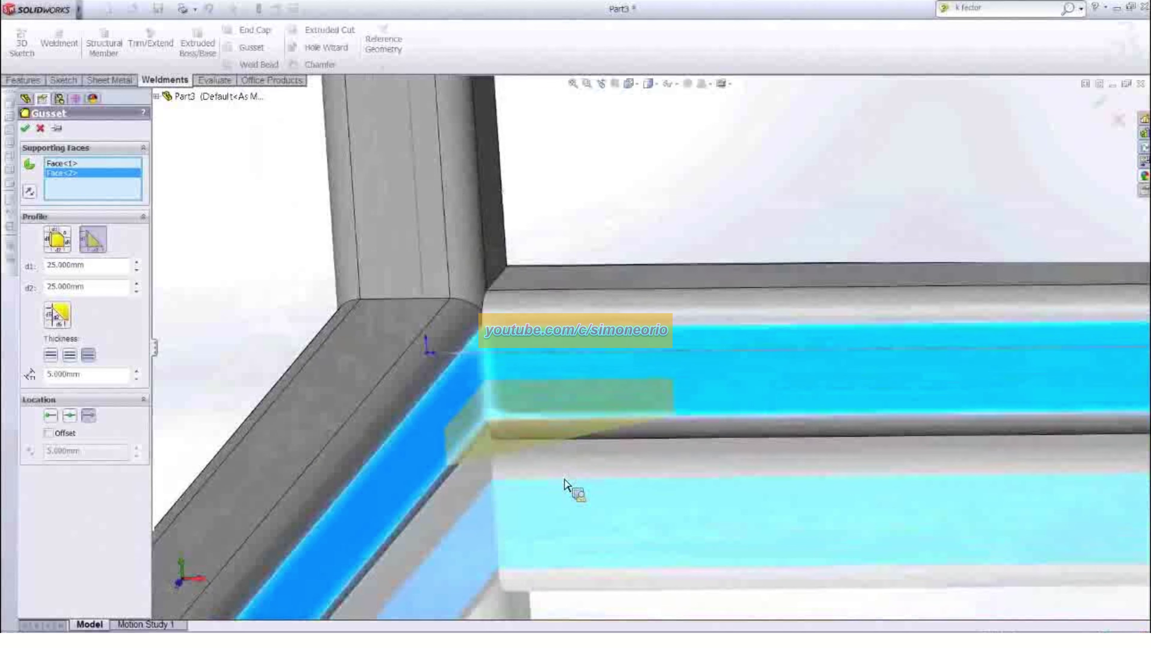
Set the gusset's profile distances d1 and d2 to 35 mm and create it
{"action": "left_click", "coordinate": [100, 265]}
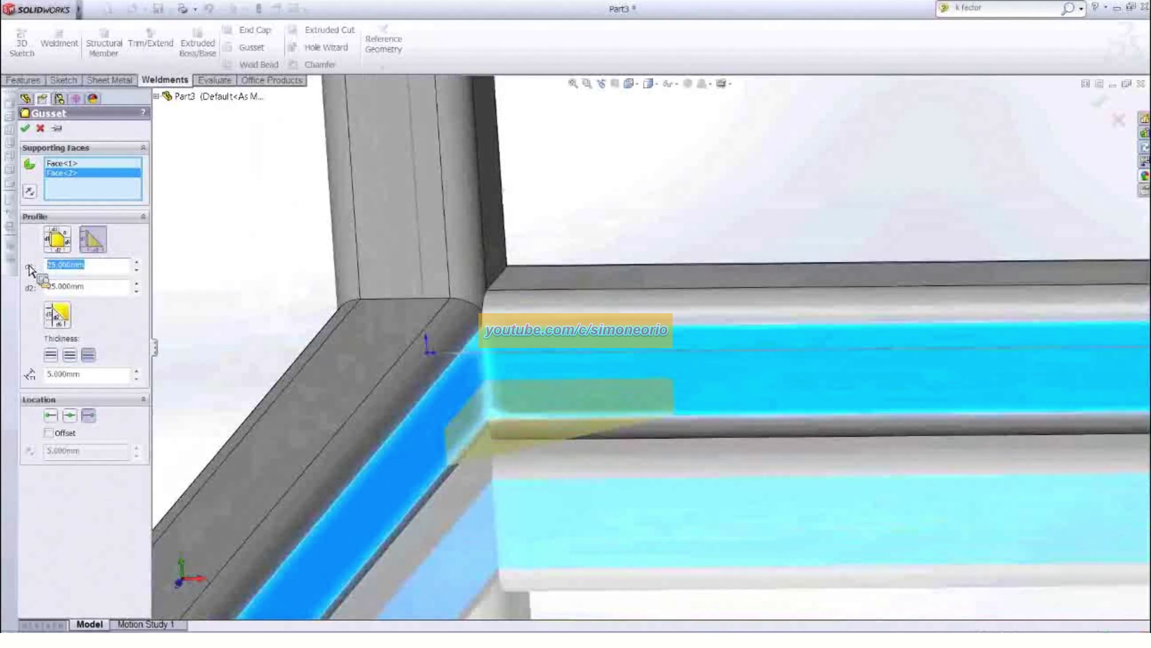
{"action": "type", "text": "35"}
{"action": "key", "text": "Return"}
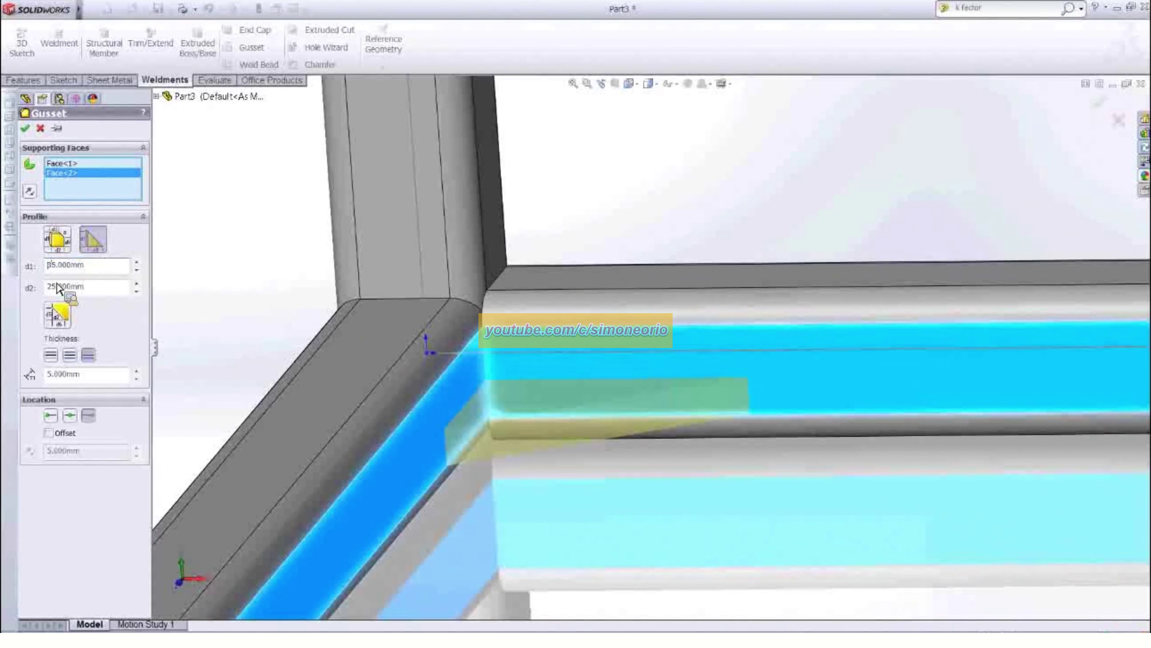
{"action": "key", "text": "Tab"}
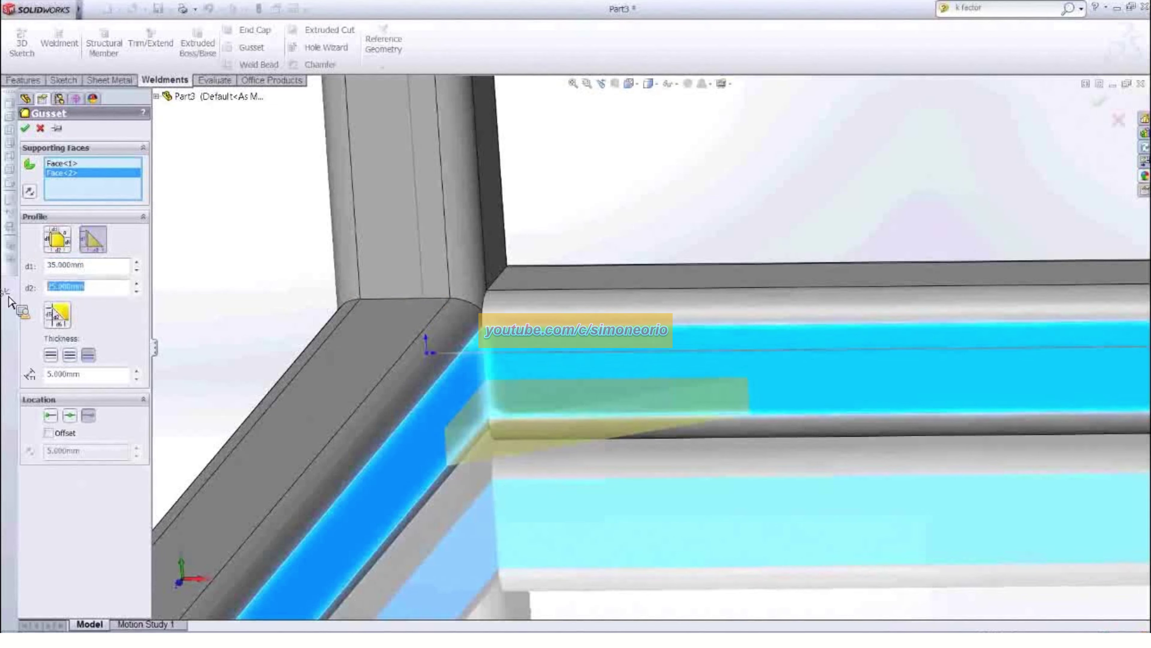
{"action": "type", "text": "35"}
{"action": "key", "text": "Return"}
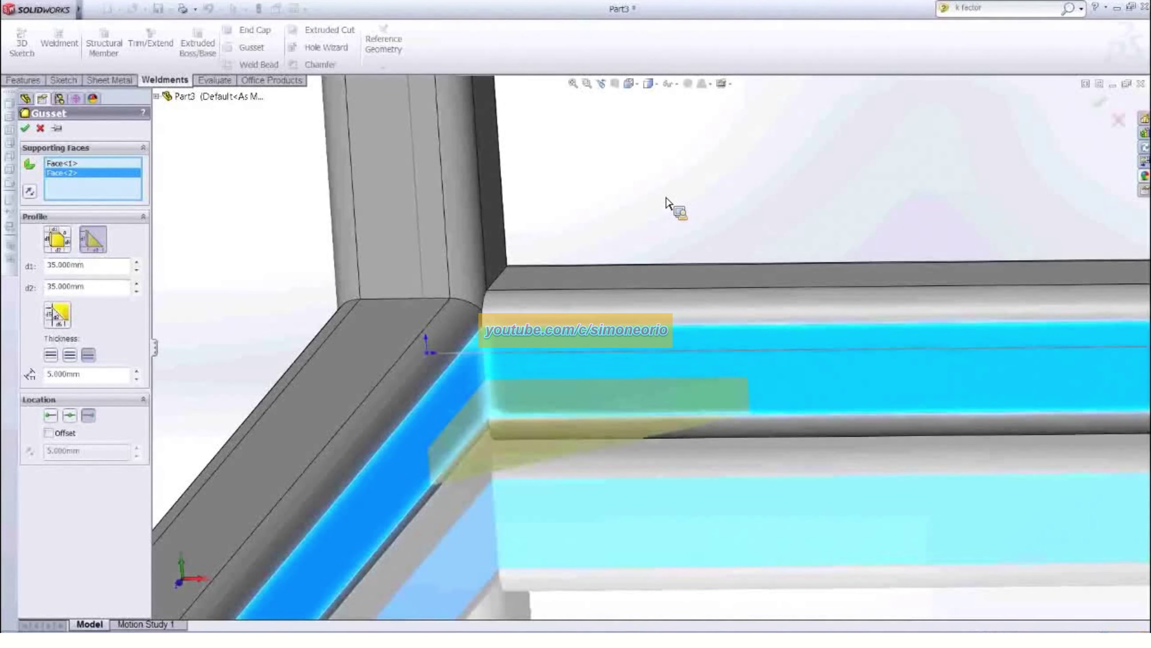
{"action": "middle_click_drag", "start_coordinate": [666, 198], "coordinate": [667, 204]}
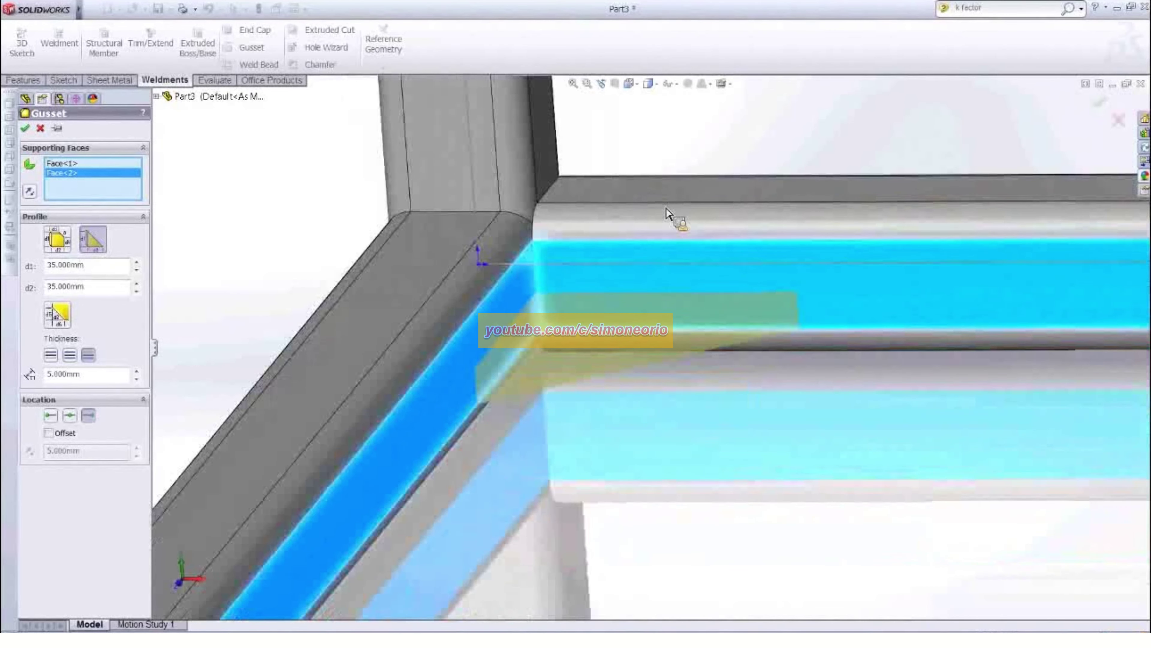
{"action": "scroll", "coordinate": [665, 384], "scroll_direction": "up", "scroll_amount": 4}
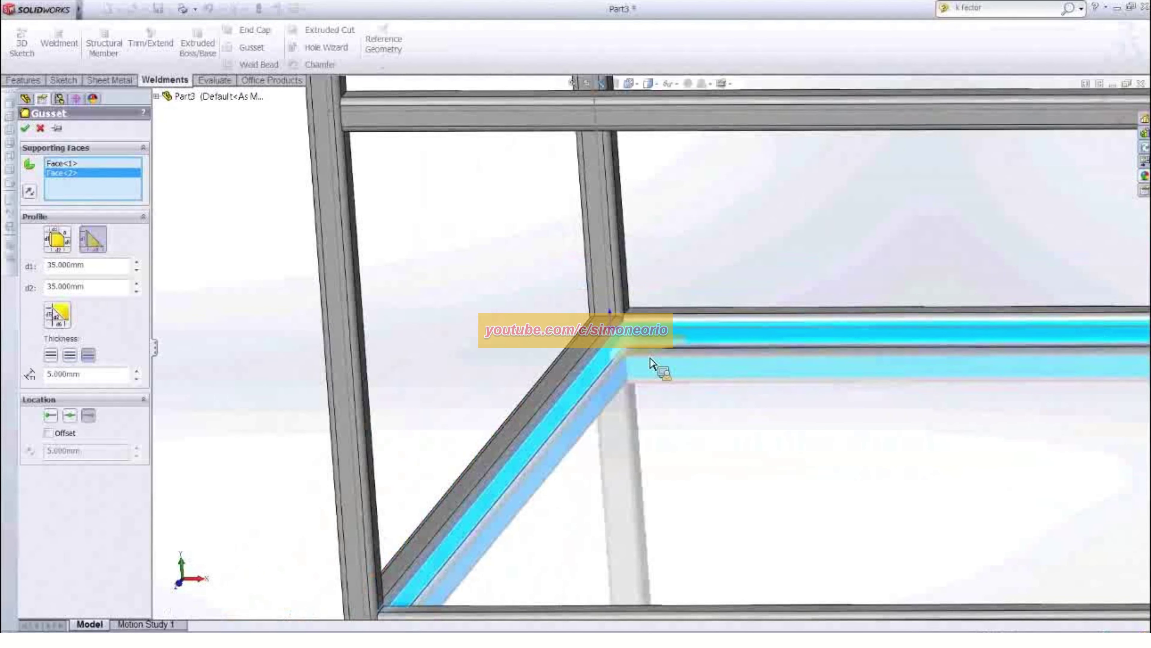
{"action": "left_click", "coordinate": [26, 129]}
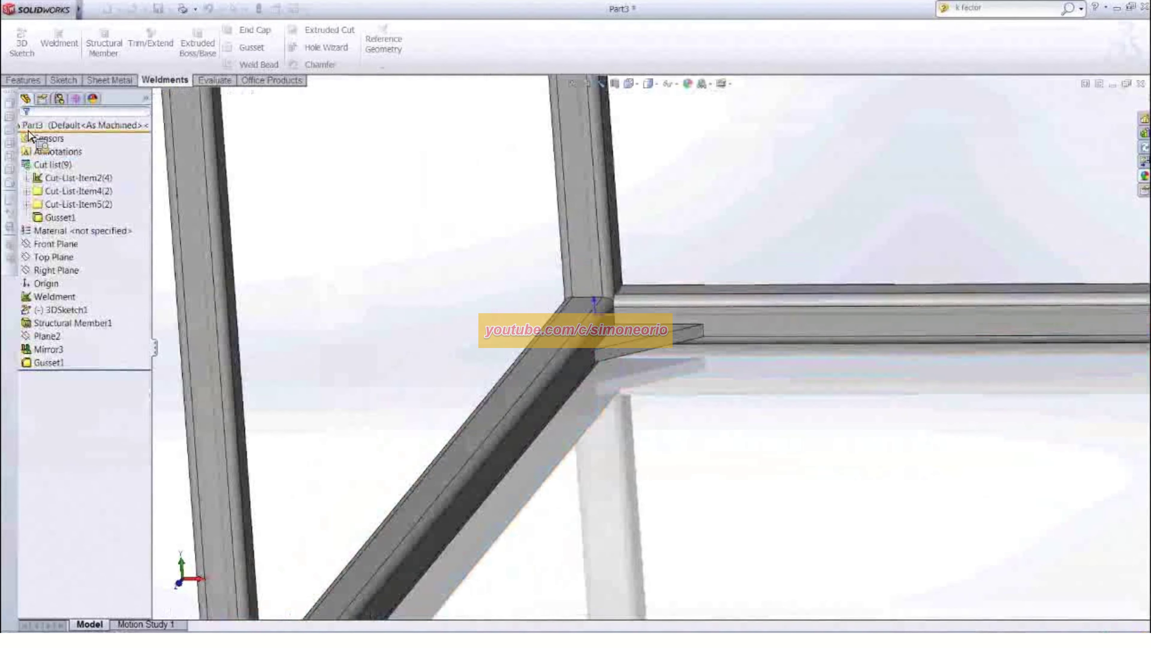
Inspect the new gusset at the frame corner and check its entry in the cut list
{"action": "scroll", "coordinate": [680, 383], "scroll_direction": "down", "scroll_amount": 2}
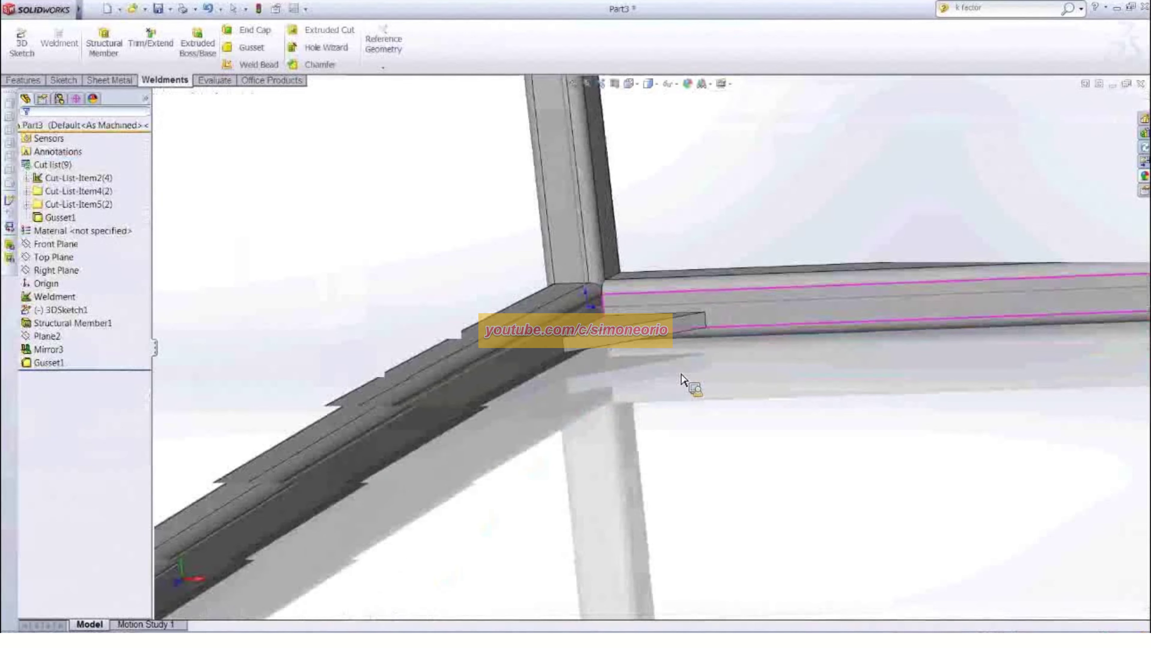
{"action": "middle_click_drag", "start_coordinate": [681, 374], "coordinate": [693, 378]}
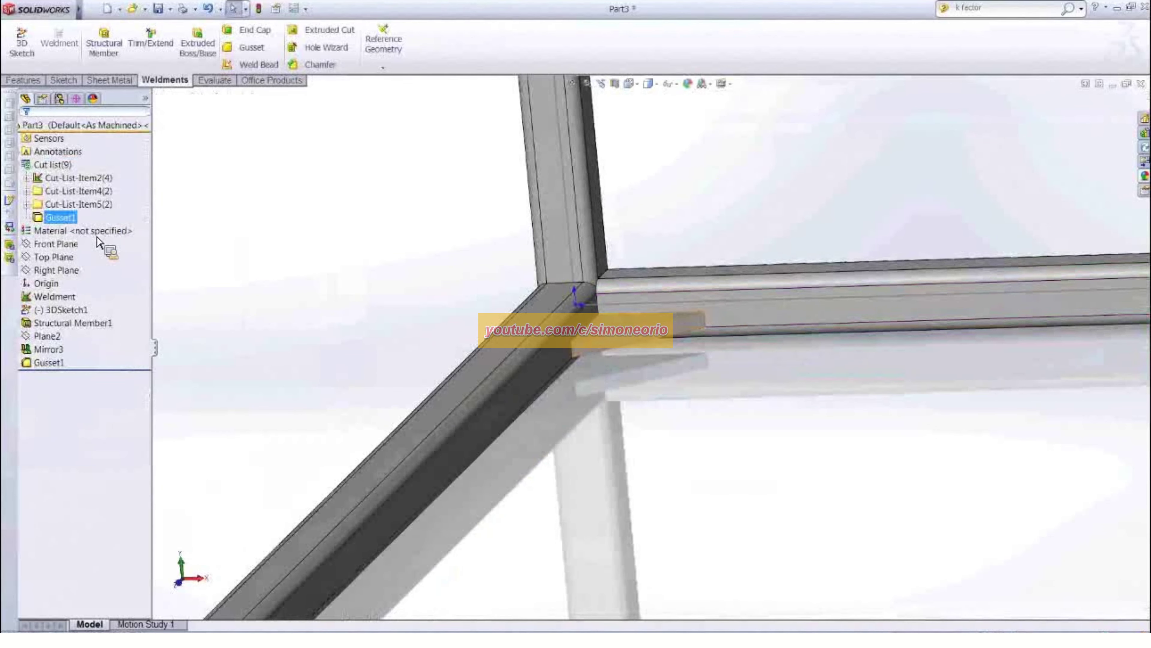
{"action": "left_click_drag", "start_coordinate": [98, 242], "coordinate": [63, 207]}
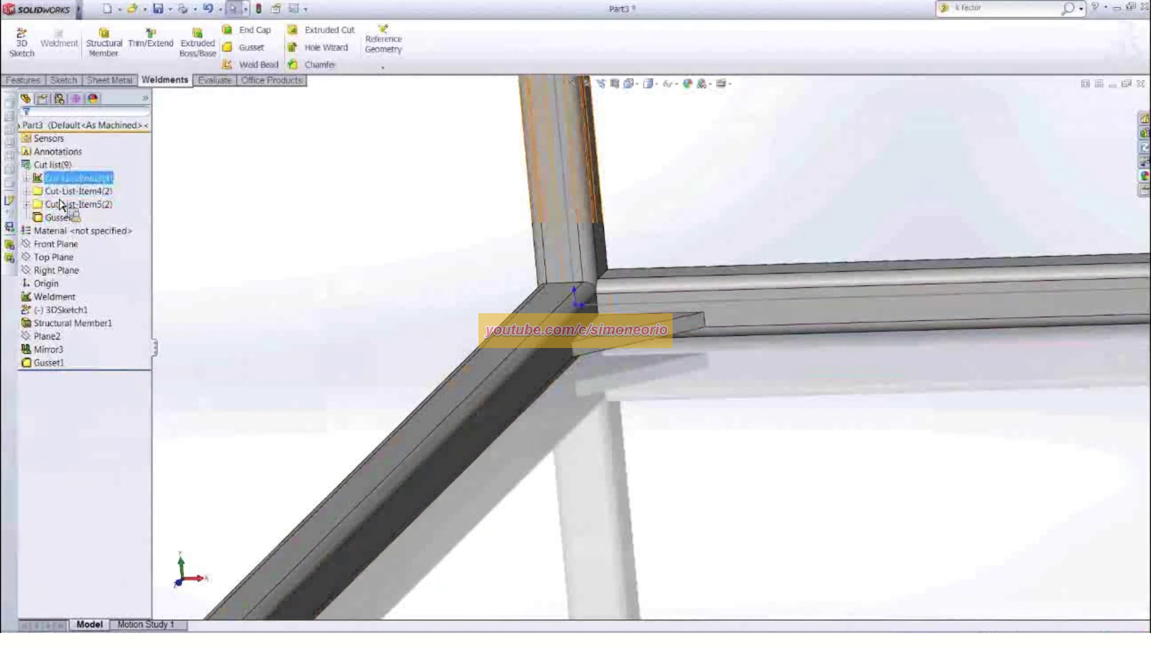
Update the cut list and check the gusset body inside its new cut-list item
{"action": "right_click", "coordinate": [52, 167]}
{"action": "left_click", "coordinate": [83, 285]}
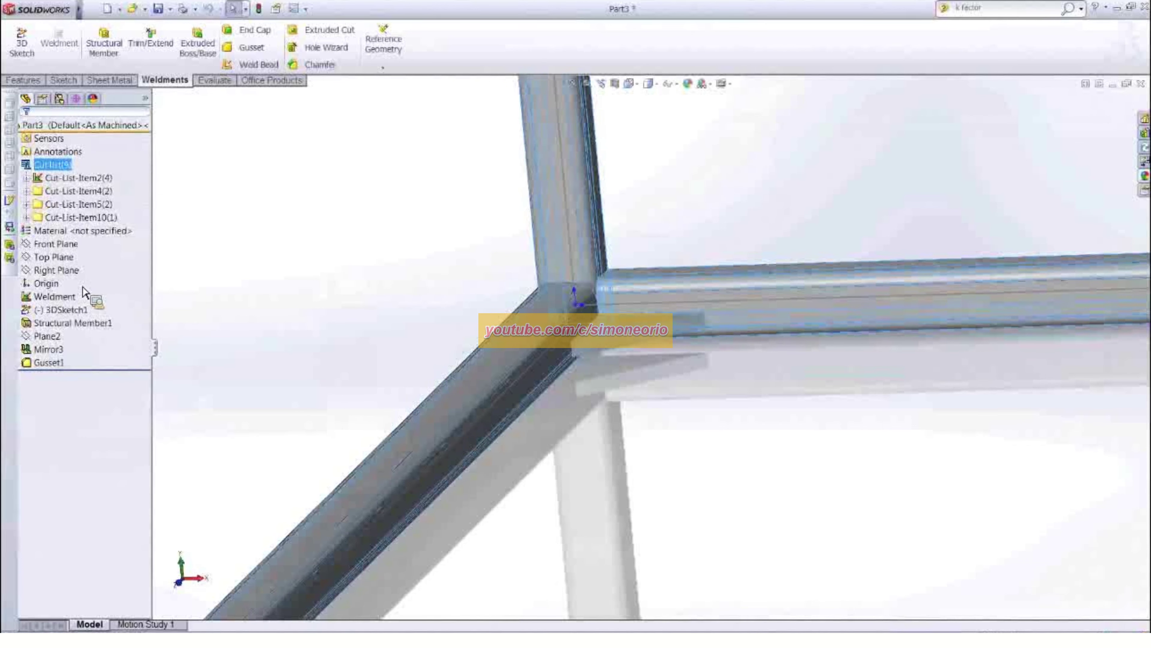
{"action": "left_click", "coordinate": [84, 218]}
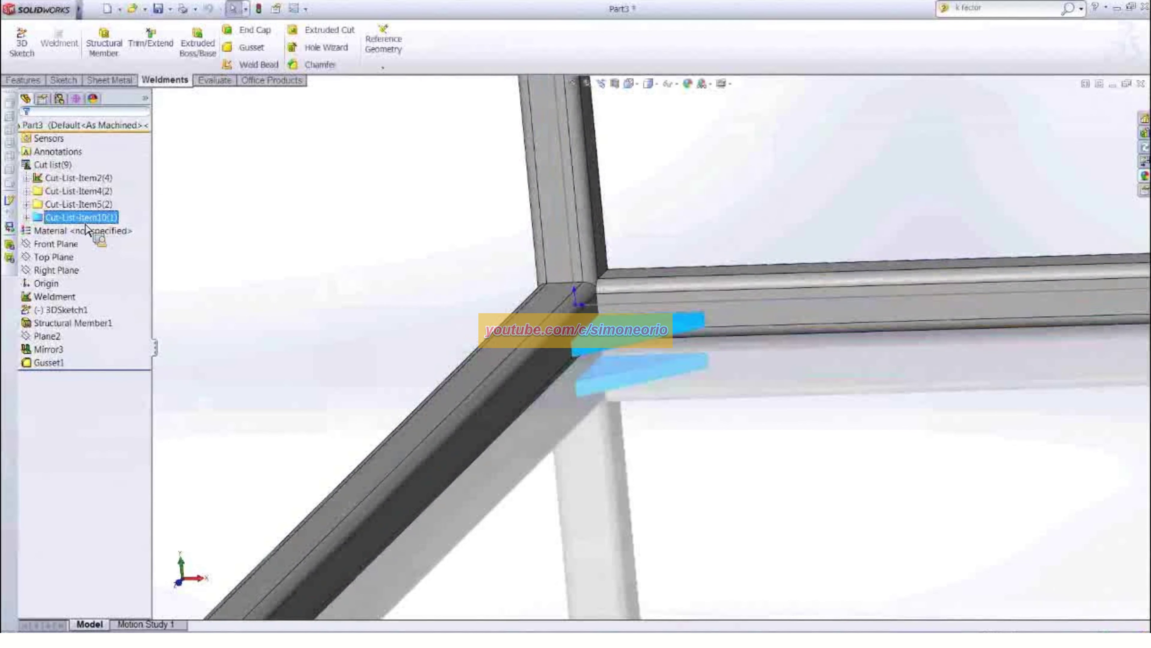
{"action": "left_click", "coordinate": [26, 217]}
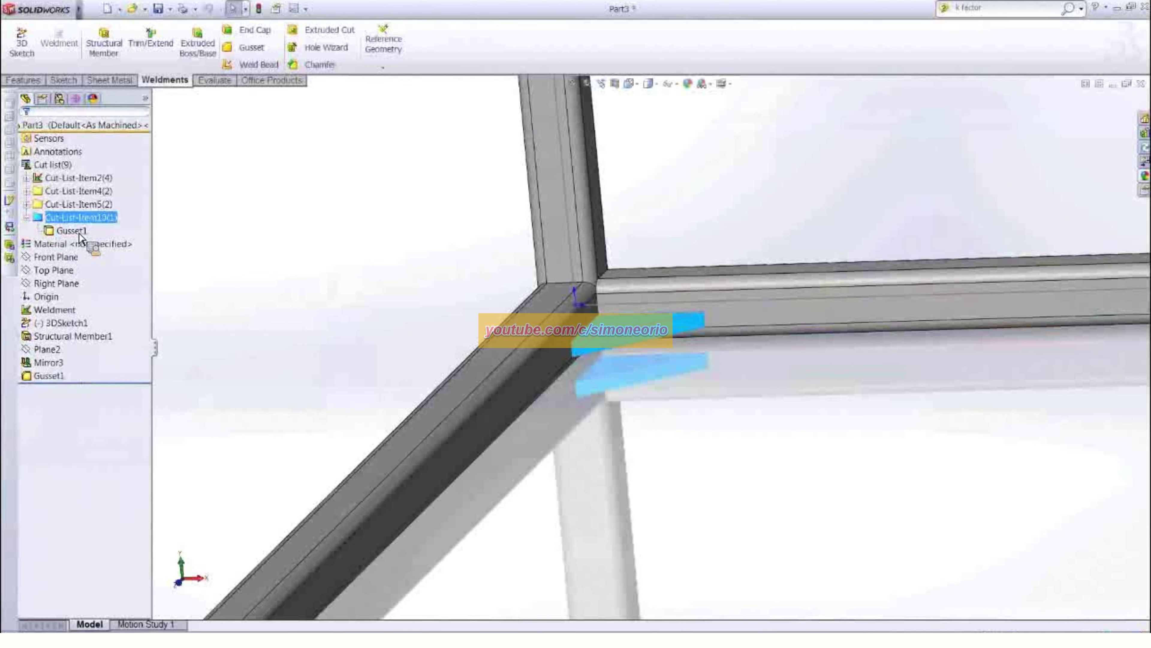
{"action": "left_click", "coordinate": [306, 261]}
Mirror the gusset body about Plane2 to the opposite corner of the lower frame, without merging solids
{"action": "scroll", "coordinate": [314, 263], "scroll_direction": "up", "scroll_amount": 1}
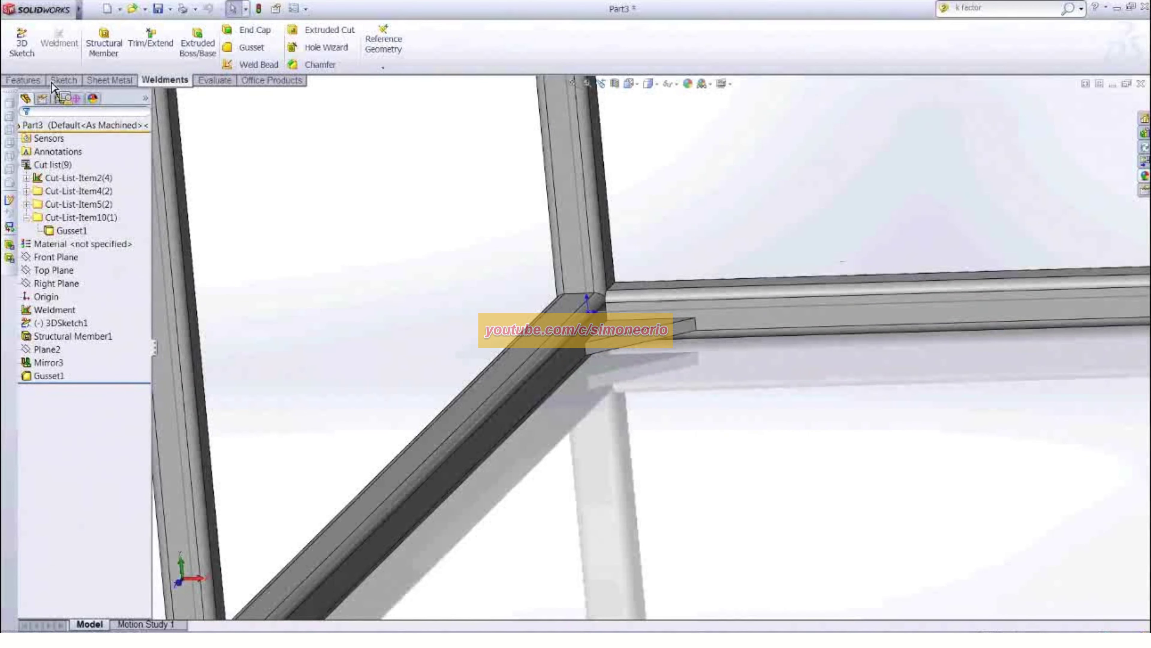
{"action": "left_click", "coordinate": [508, 65]}
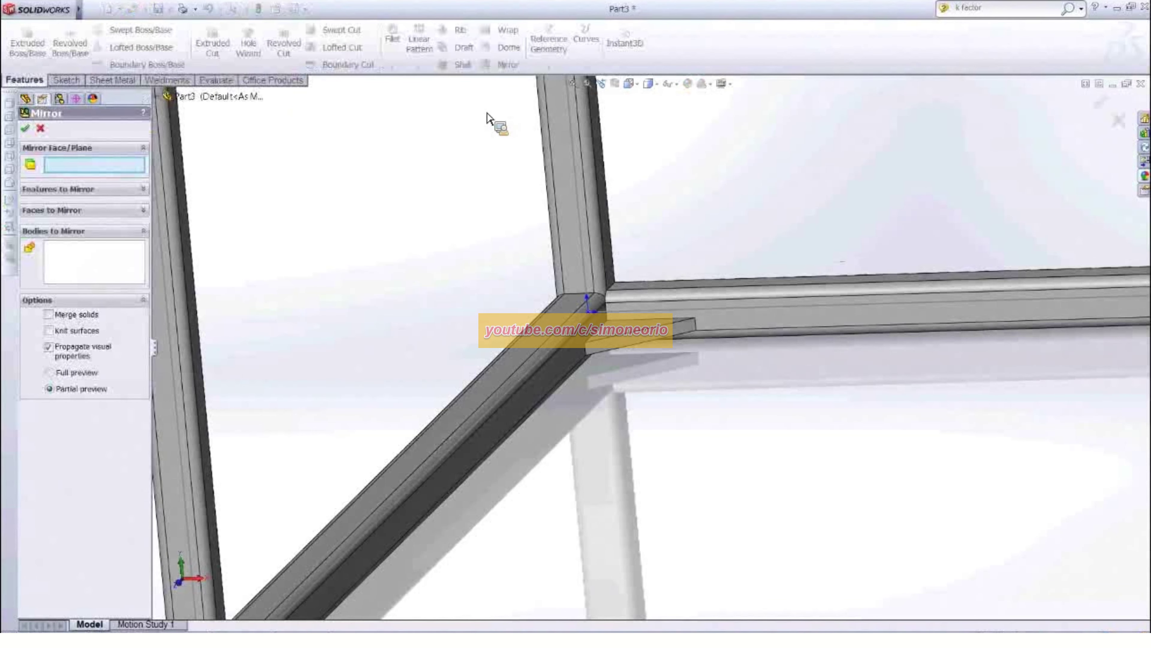
{"action": "scroll", "coordinate": [267, 214], "scroll_direction": "up", "scroll_amount": 3}
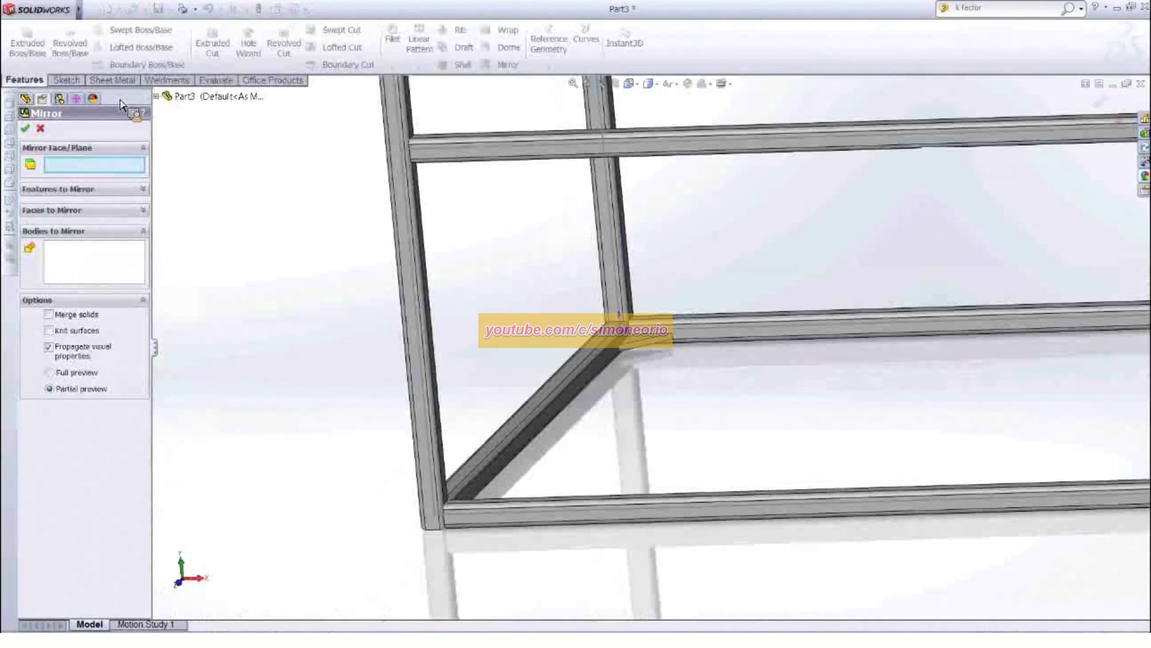
{"action": "left_click", "coordinate": [156, 97]}
{"action": "left_click", "coordinate": [199, 307]}
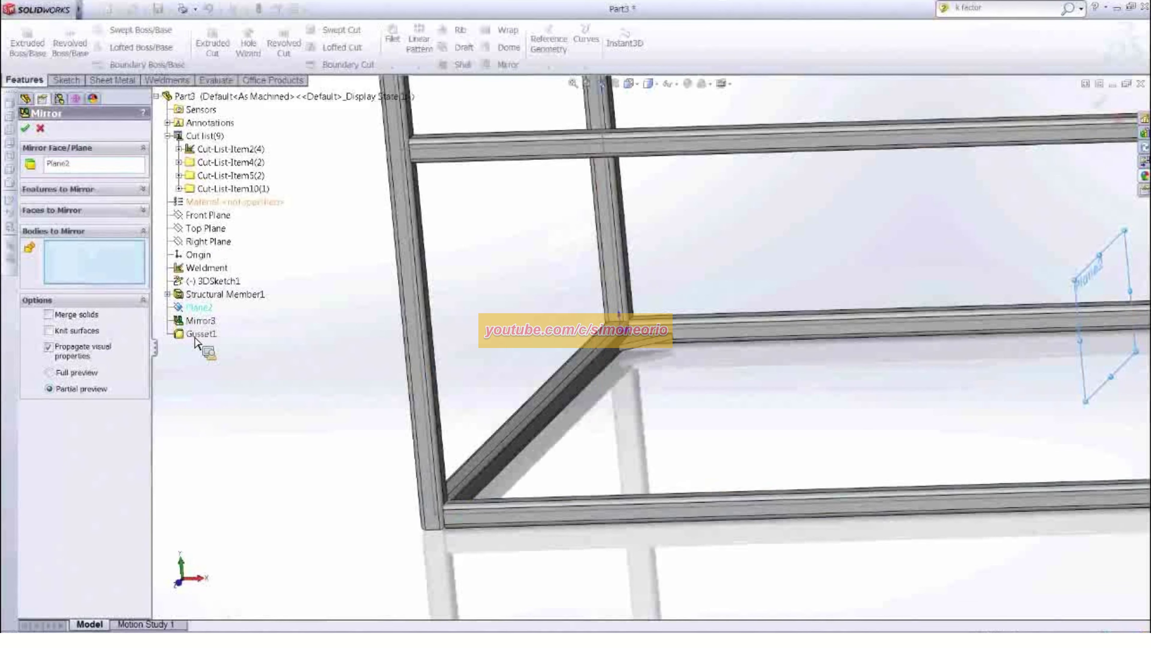
{"action": "left_click", "coordinate": [179, 189]}
{"action": "left_click", "coordinate": [223, 202]}
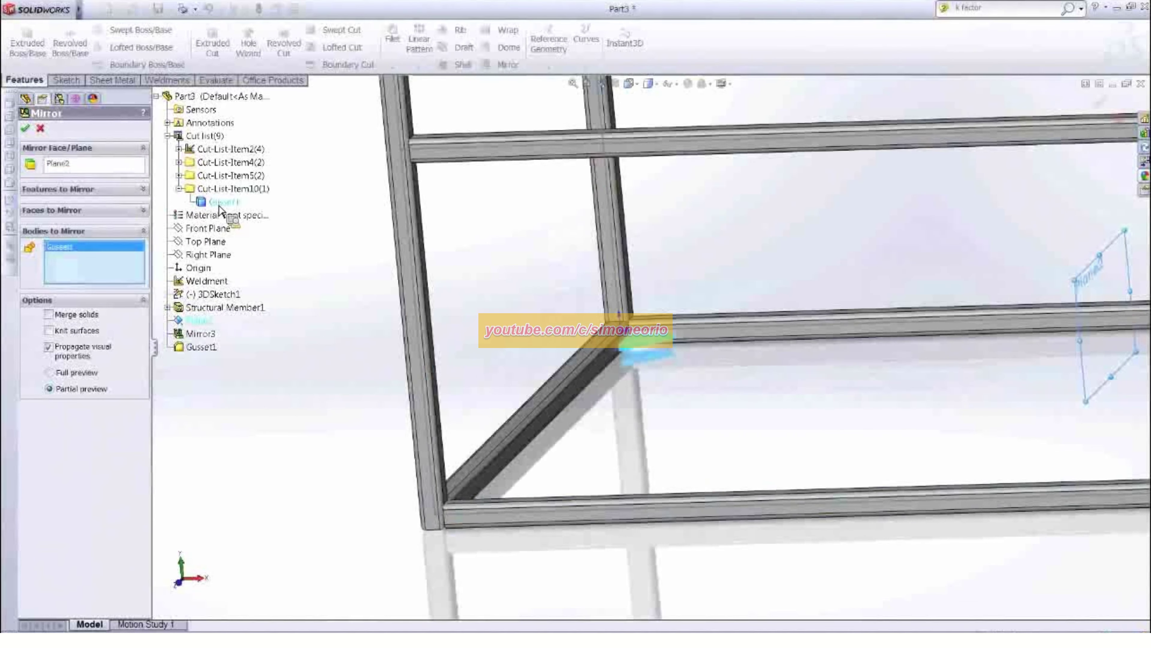
{"action": "scroll", "coordinate": [362, 250], "scroll_direction": "up", "scroll_amount": 5}
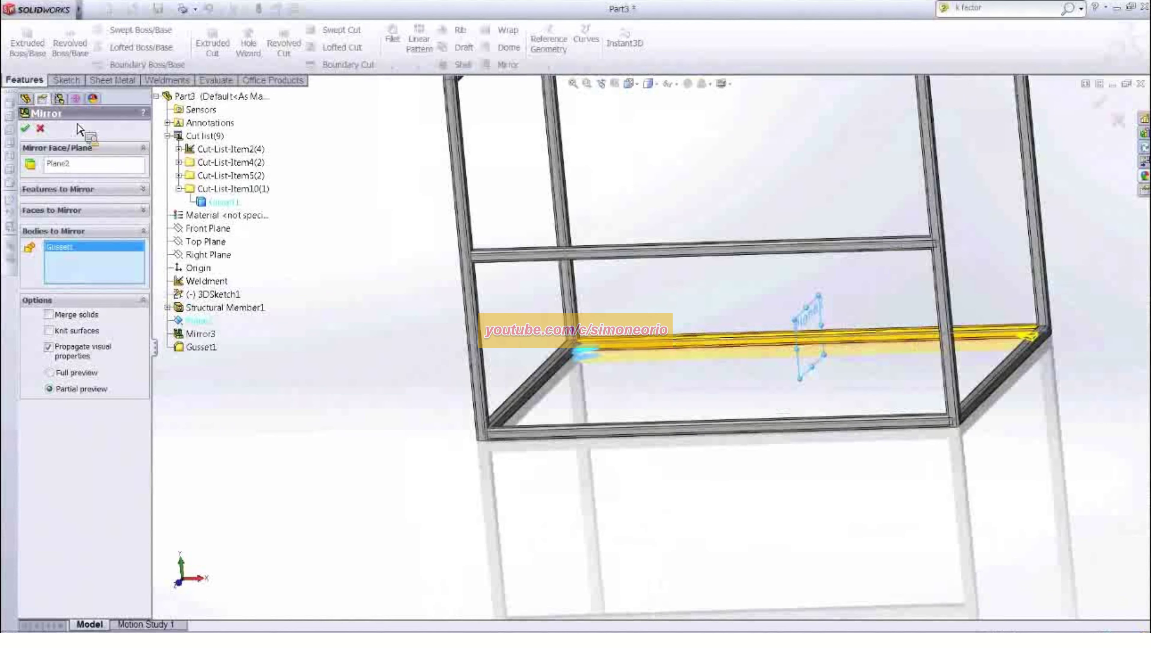
{"action": "left_click", "coordinate": [26, 128]}
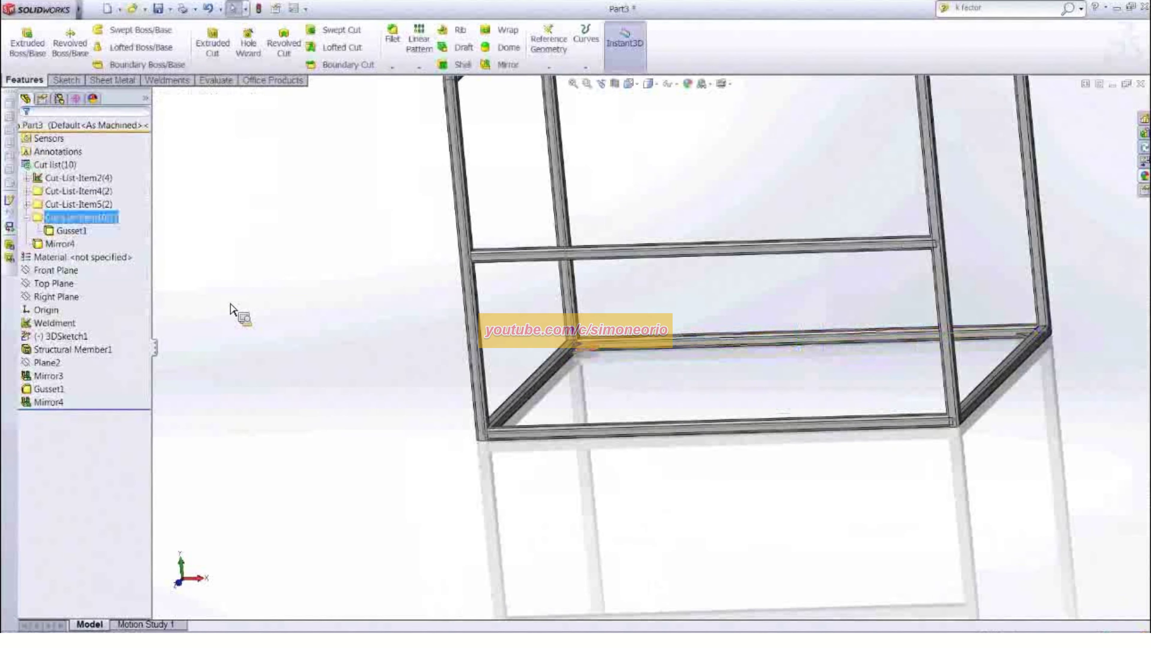
Update the cut list to group the mirrored gusset with the original and check that item
{"action": "right_click", "coordinate": [52, 164]}
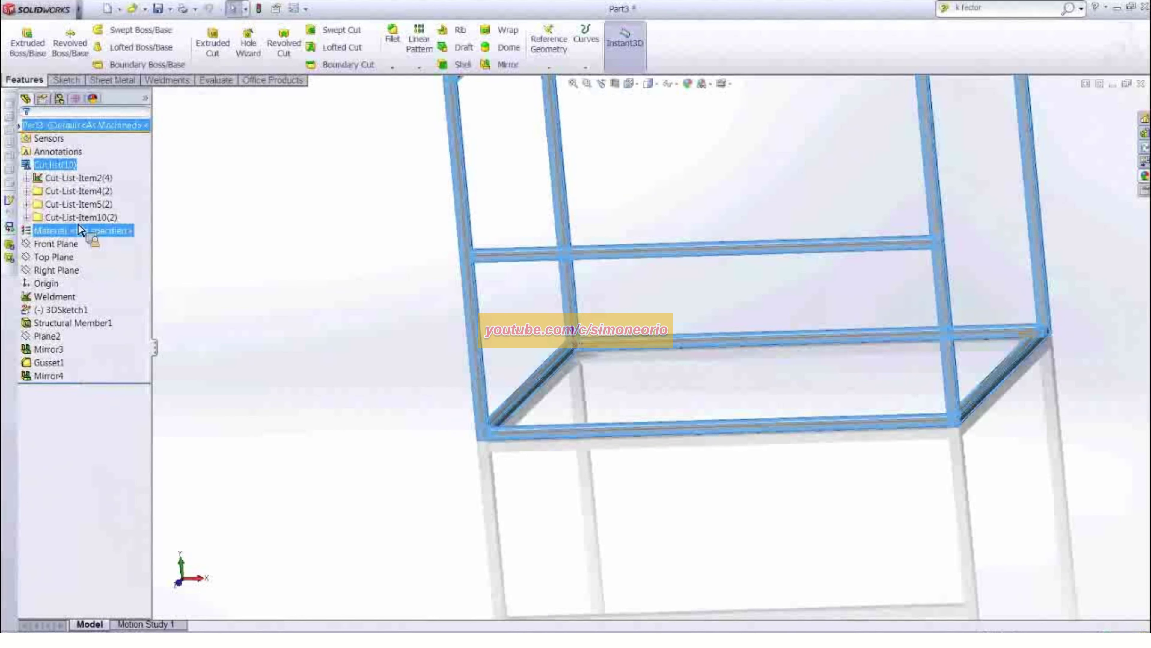
{"action": "left_click", "coordinate": [245, 224]}
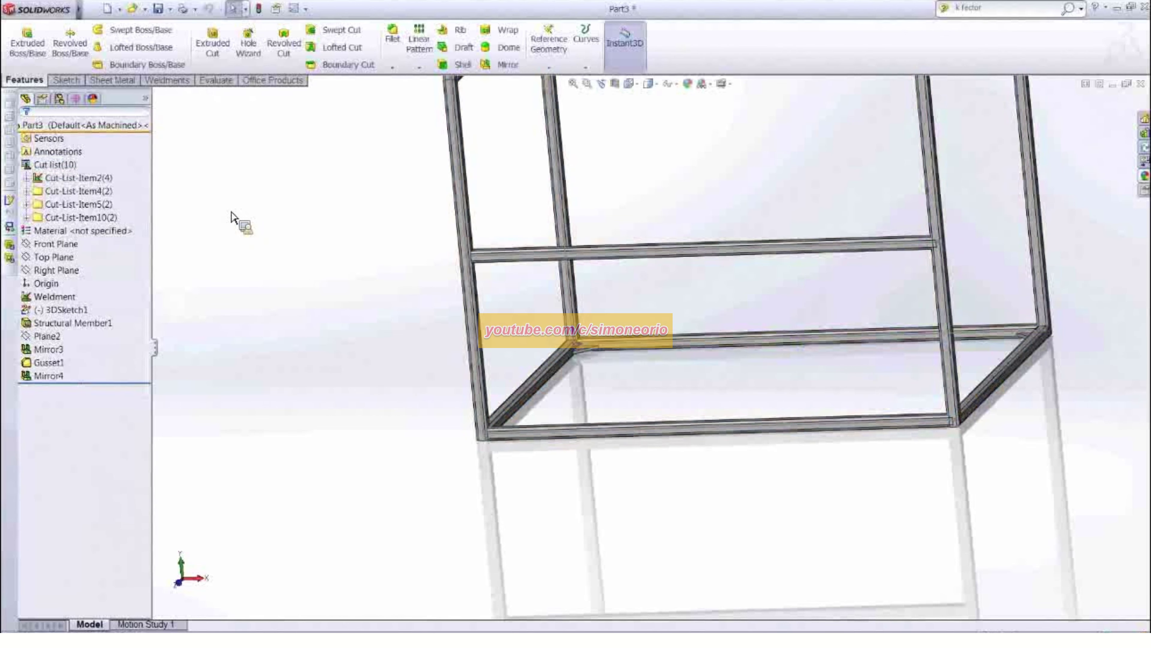
{"action": "left_click", "coordinate": [150, 218]}
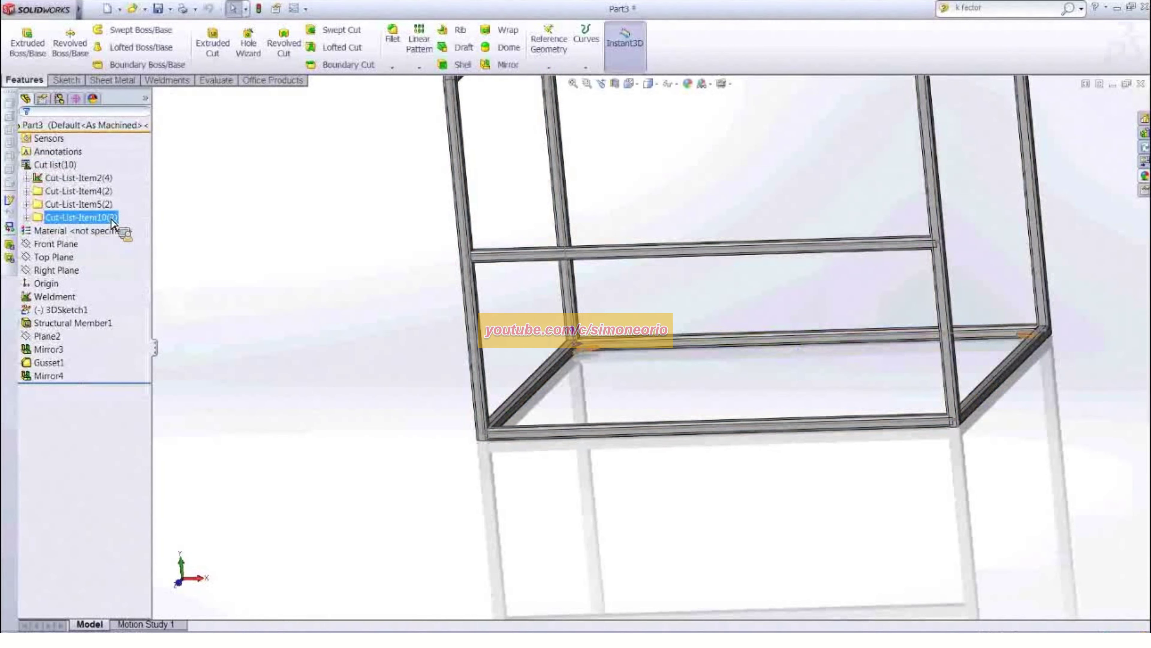
{"action": "key", "text": "Escape"}
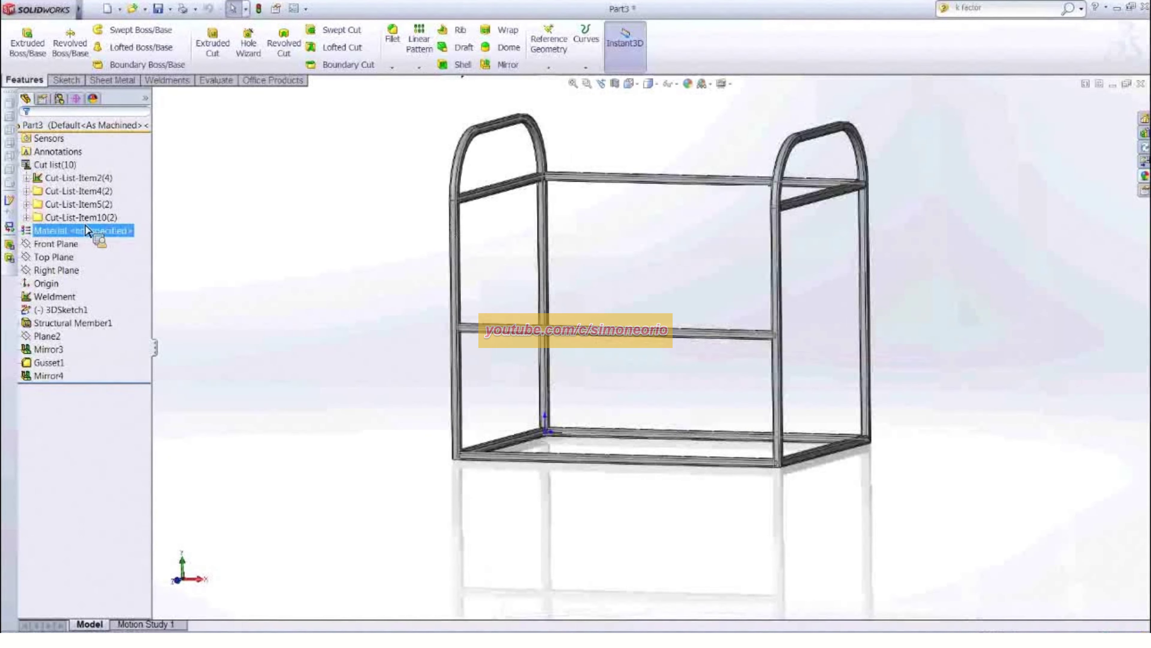
Rename the cut-list item that holds the two gussets as Gusset
{"action": "left_click", "coordinate": [80, 220]}
{"action": "left_click", "coordinate": [90, 218]}
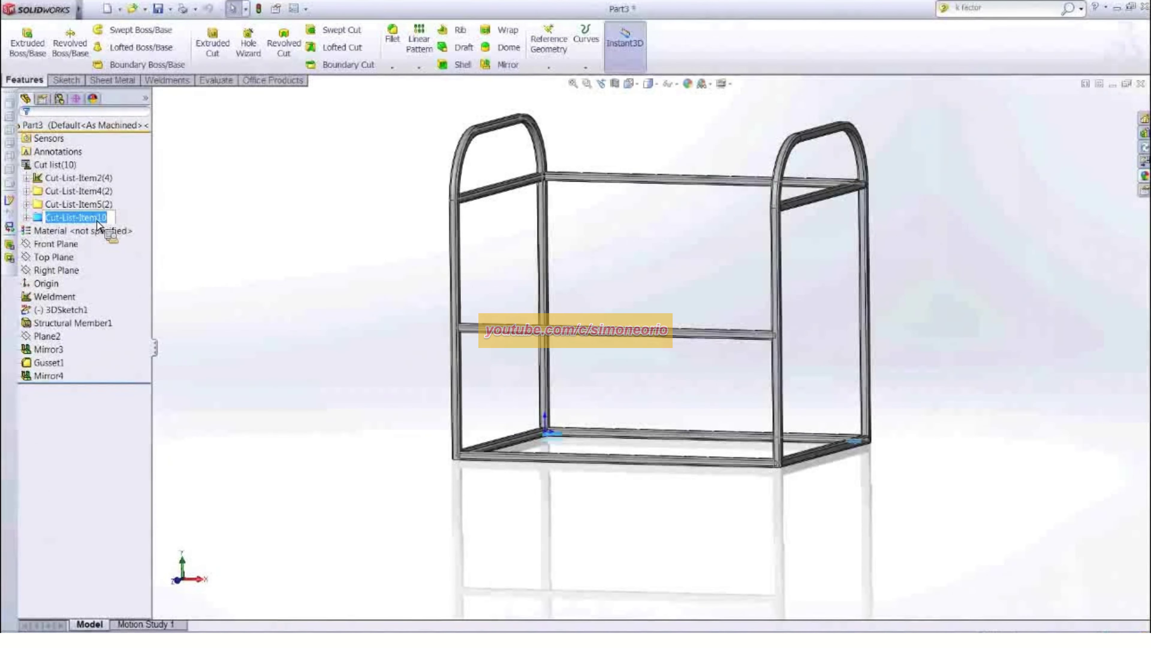
{"action": "type", "text": "Gusset"}
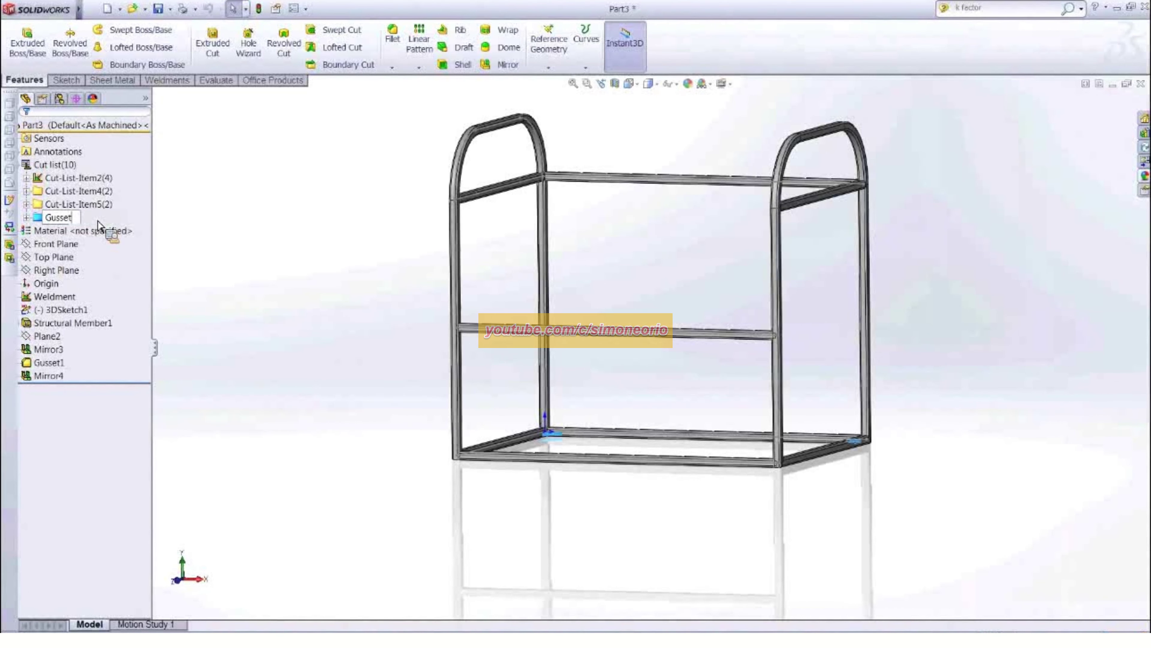
{"action": "left_click", "coordinate": [205, 213]}
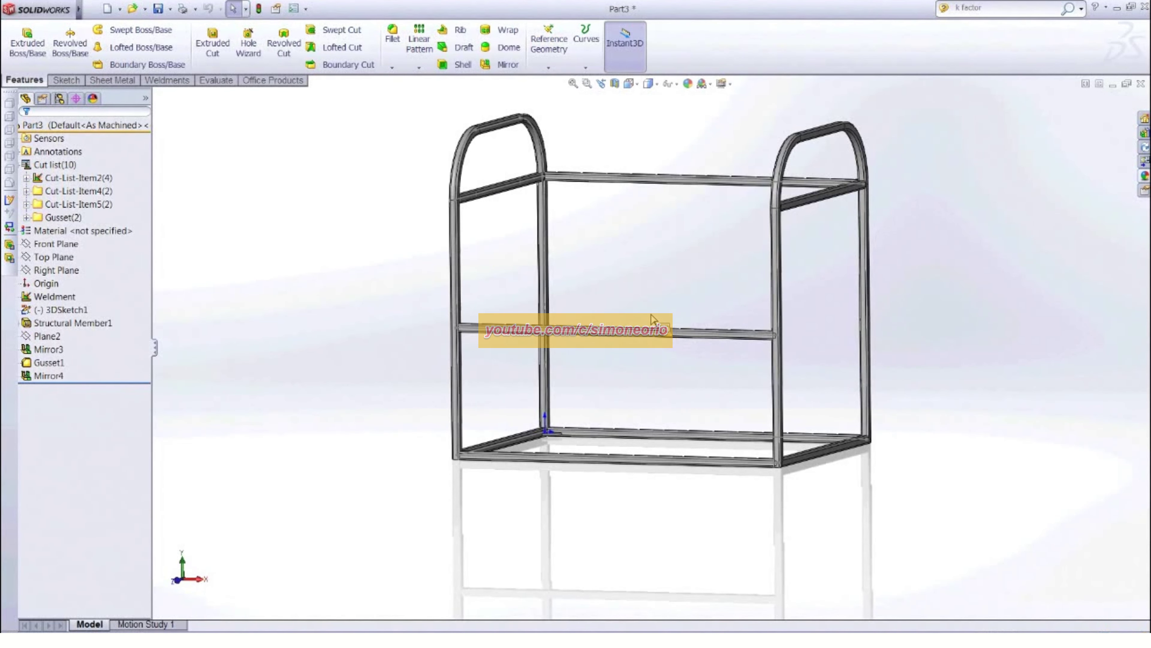
Open the cut-list properties of Cut-List-Item2, which holds the long cross tubes
{"action": "scroll", "coordinate": [593, 289], "scroll_direction": "down", "scroll_amount": 2}
{"action": "left_click", "coordinate": [39, 179]}
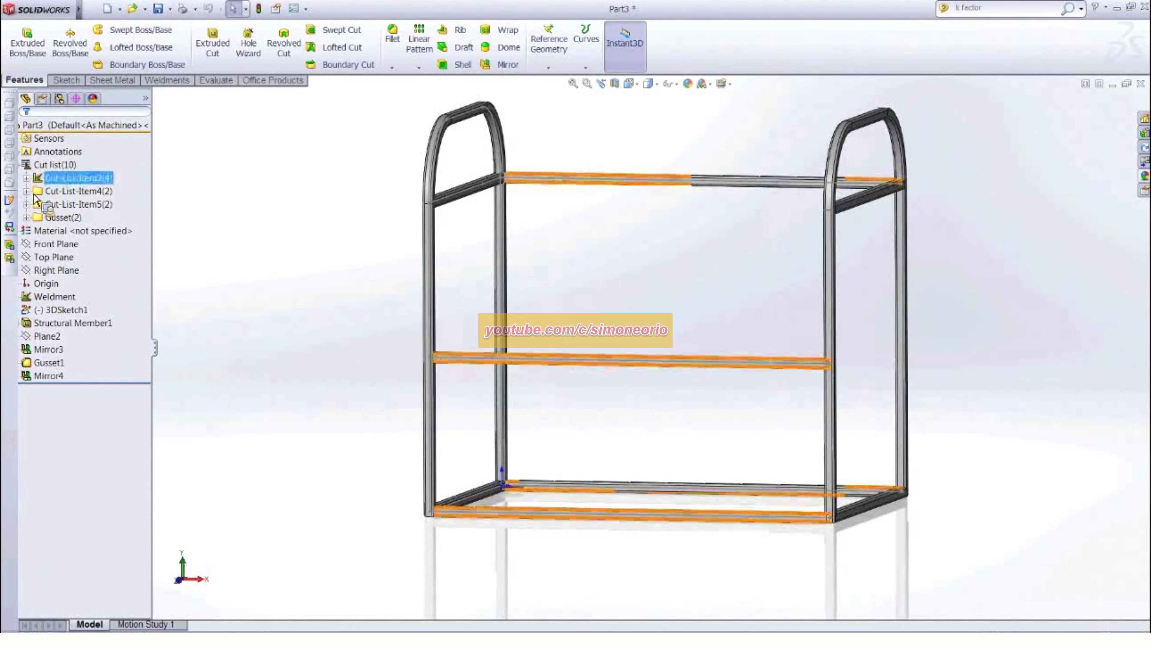
{"action": "mouse_move", "coordinate": [73, 179]}
{"action": "left_mouse_down"}
{"action": "mouse_move", "coordinate": [44, 193]}
{"action": "mouse_move", "coordinate": [48, 178]}
{"action": "mouse_move", "coordinate": [64, 185]}
{"action": "left_mouse_up"}
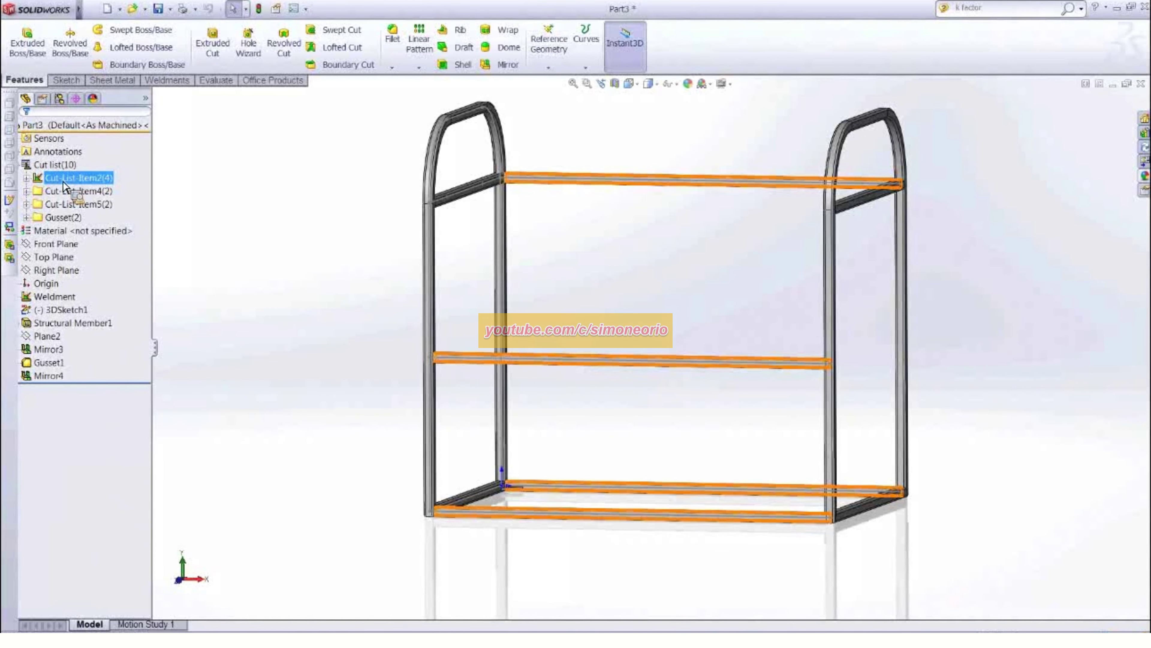
{"action": "right_click_drag", "start_coordinate": [63, 184], "coordinate": [61, 185]}
{"action": "left_click", "coordinate": [109, 204]}
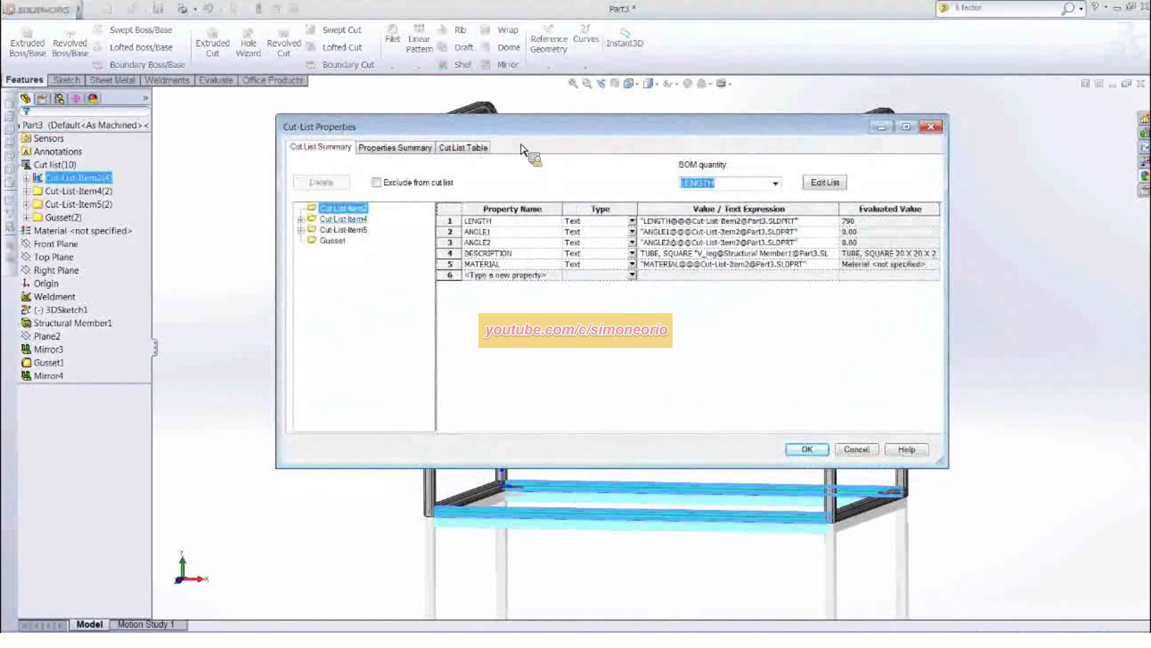
Examine the properties of the items nested in Sub-weldment1 and Sub-weldment2, and close the cut-list properties
{"action": "left_click", "coordinate": [302, 221]}
{"action": "left_click_drag", "start_coordinate": [302, 226], "coordinate": [353, 261]}
{"action": "left_click", "coordinate": [359, 233]}
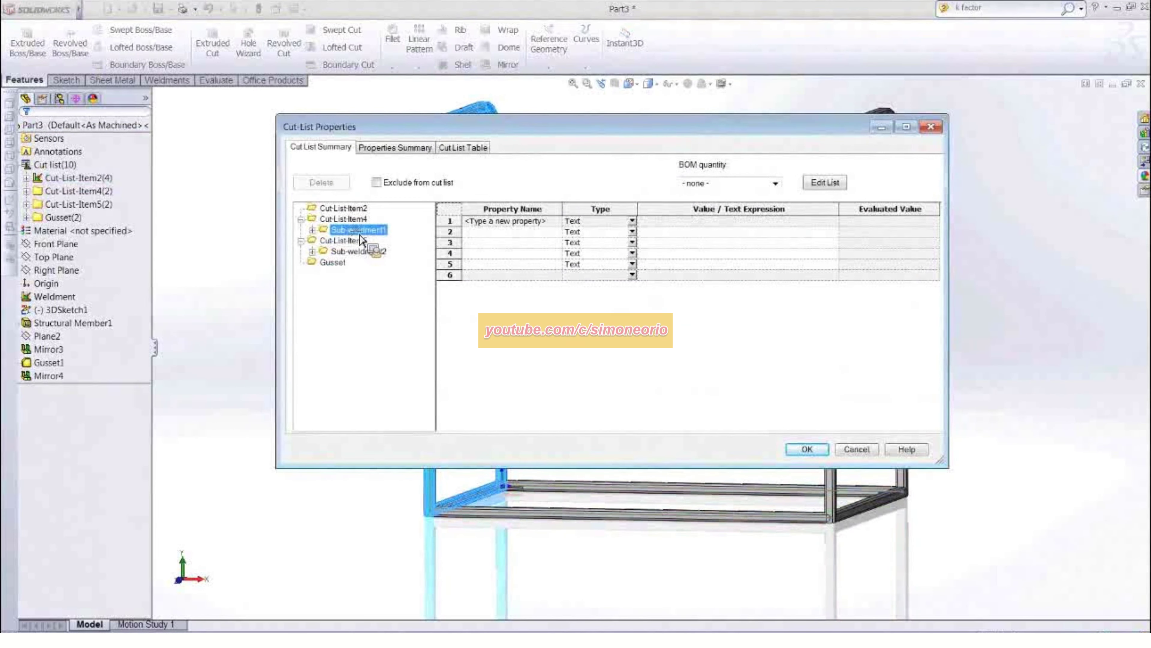
{"action": "left_click", "coordinate": [313, 230]}
{"action": "left_click", "coordinate": [313, 274]}
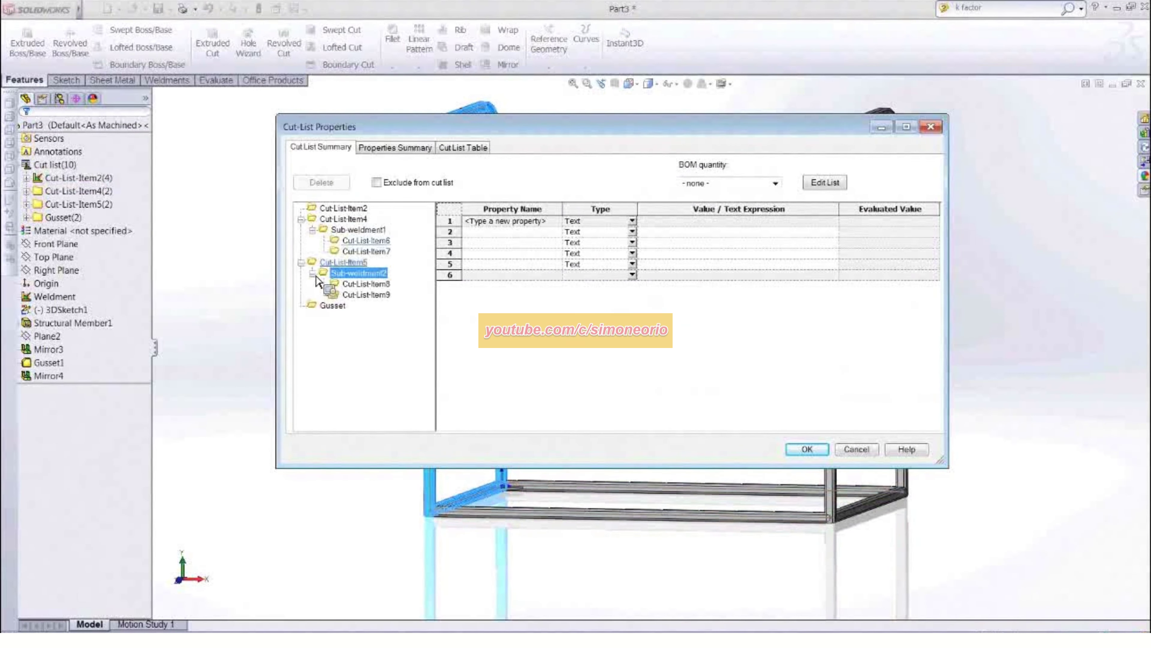
{"action": "left_click", "coordinate": [352, 244]}
{"action": "left_click_drag", "start_coordinate": [353, 251], "coordinate": [370, 305]}
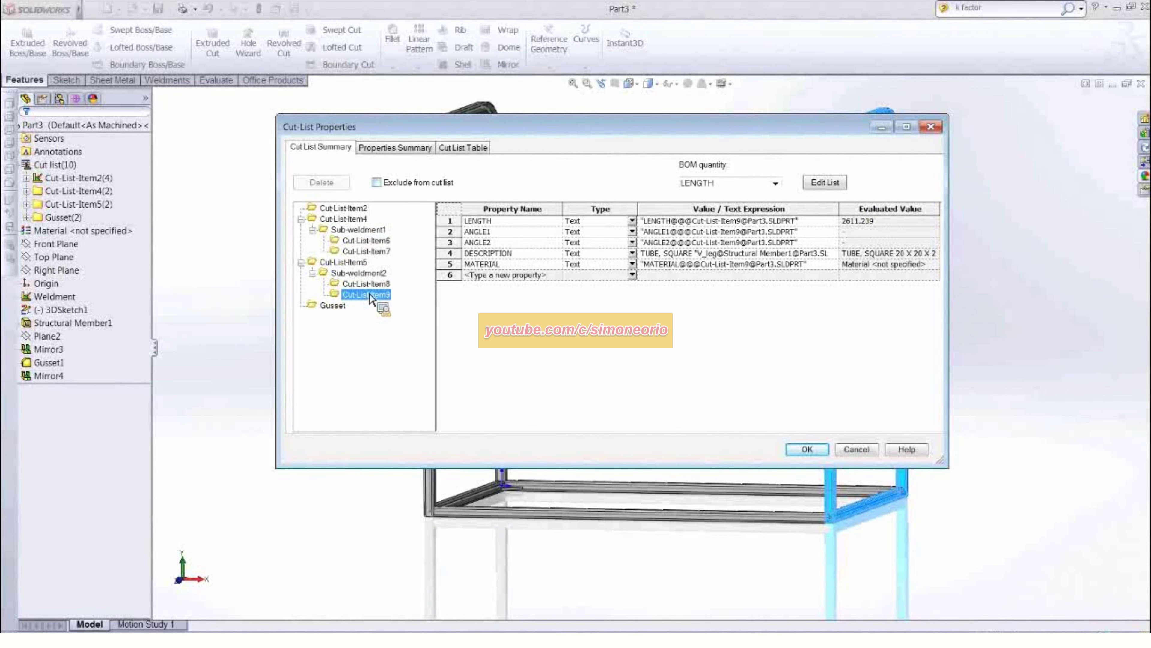
{"action": "left_click", "coordinate": [931, 127]}
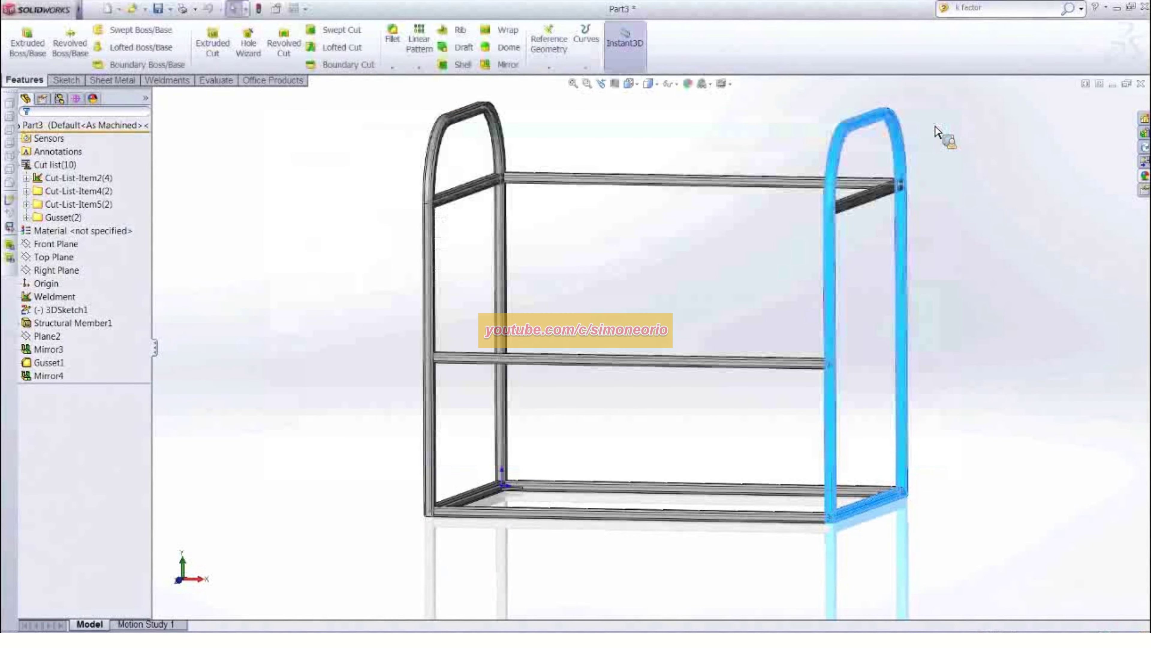
{"action": "mouse_move", "coordinate": [640, 268]}
{"action": "middle_mouse_down"}
{"action": "mouse_move", "coordinate": [671, 269]}
{"action": "mouse_move", "coordinate": [633, 274]}
{"action": "middle_mouse_up"}
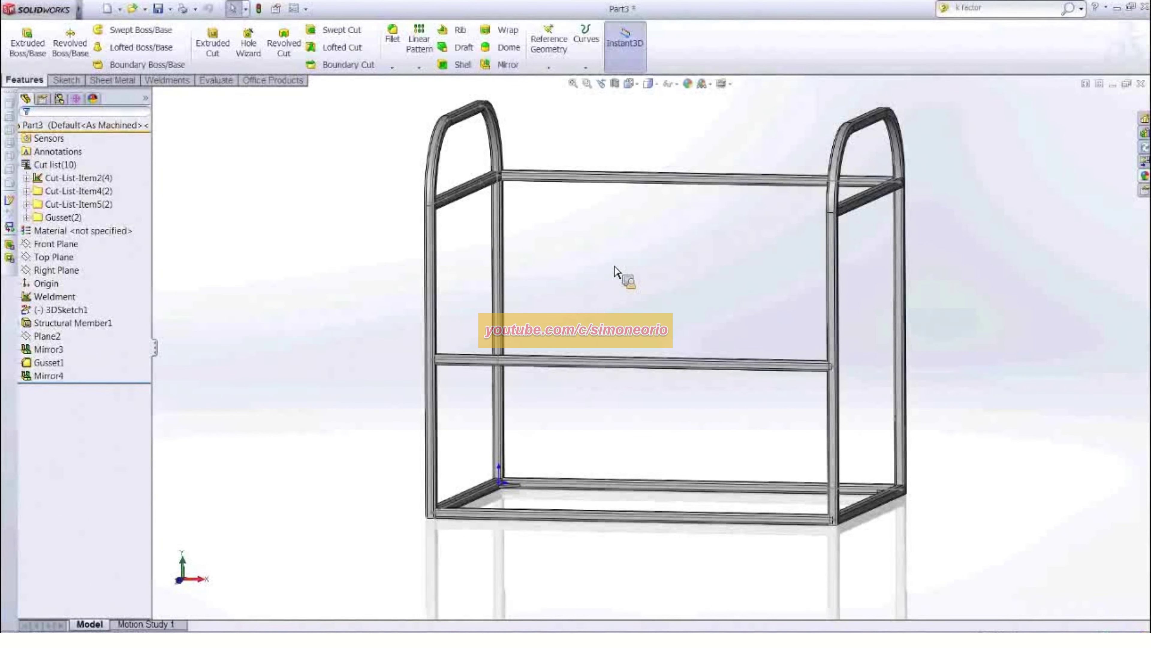
{"action": "middle_click_drag", "start_coordinate": [614, 266], "coordinate": [616, 266]}
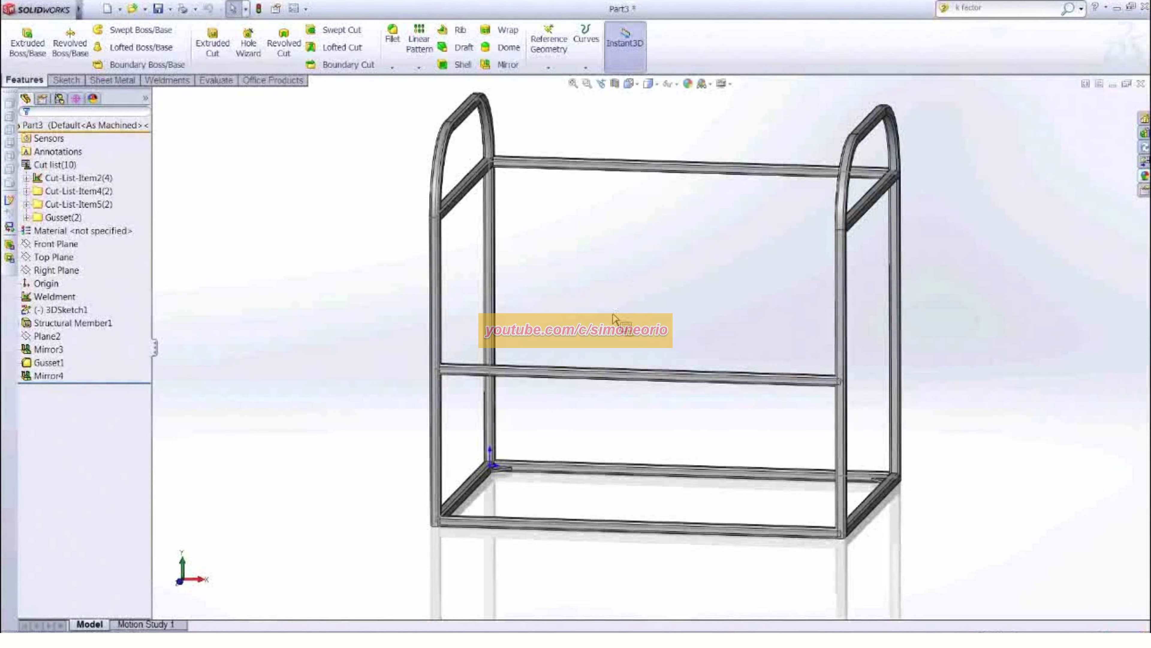
{"action": "middle_click_drag", "start_coordinate": [610, 320], "coordinate": [612, 318]}
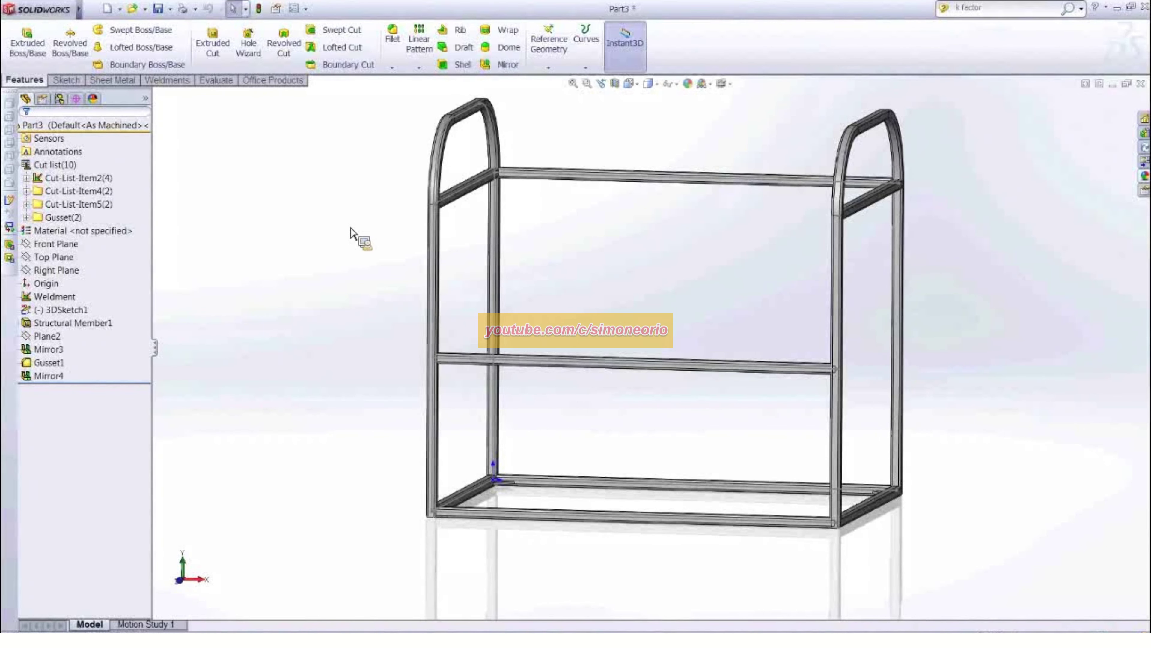
{"action": "middle_click_drag", "start_coordinate": [348, 234], "coordinate": [348, 242]}
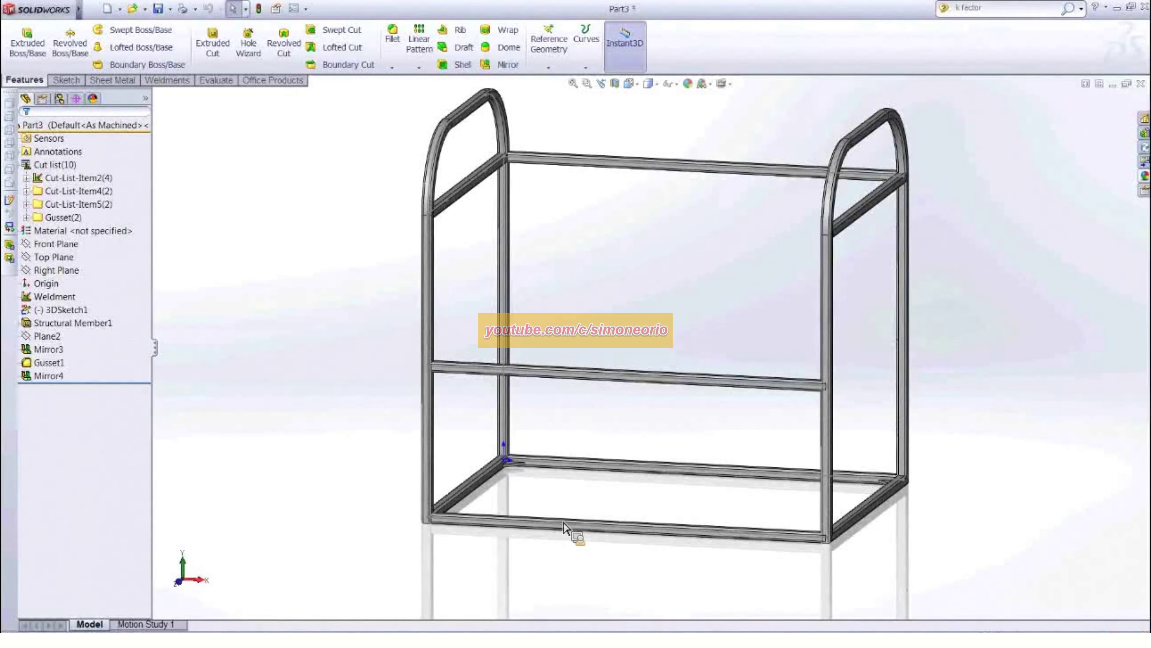
Start a new sketch on the upper face of the gusset at the origin corner
{"action": "middle_click_drag", "start_coordinate": [564, 527], "coordinate": [568, 521]}
{"action": "scroll", "coordinate": [542, 467], "scroll_direction": "down", "scroll_amount": 6}
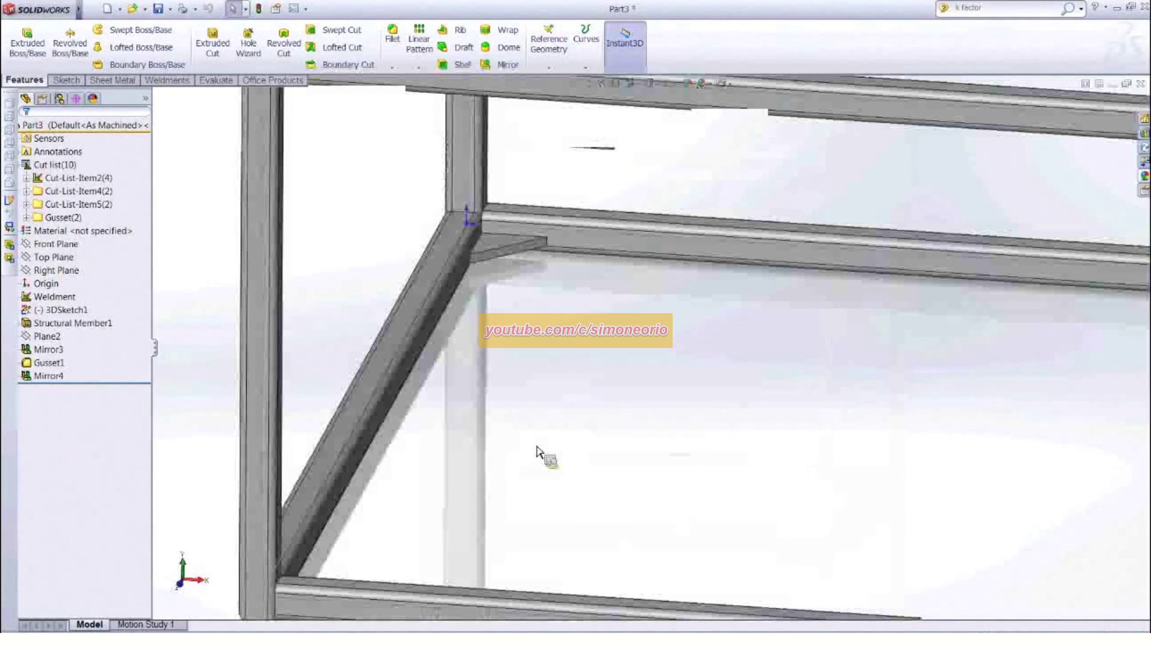
{"action": "left_click", "coordinate": [494, 249]}
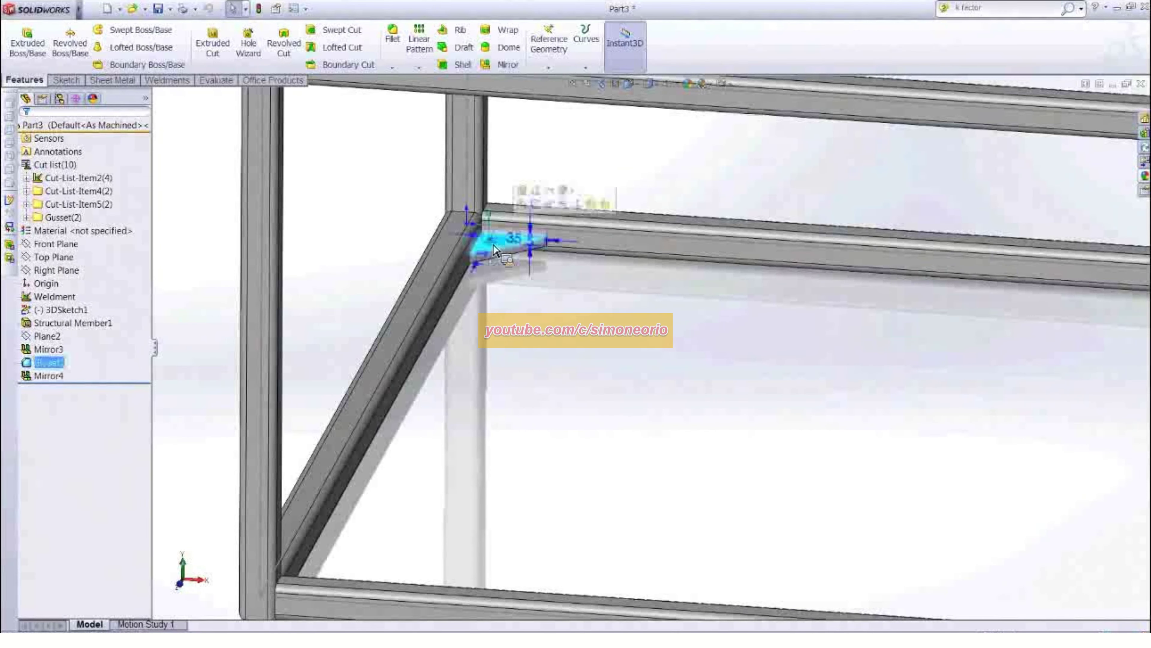
{"action": "left_click", "coordinate": [536, 204]}
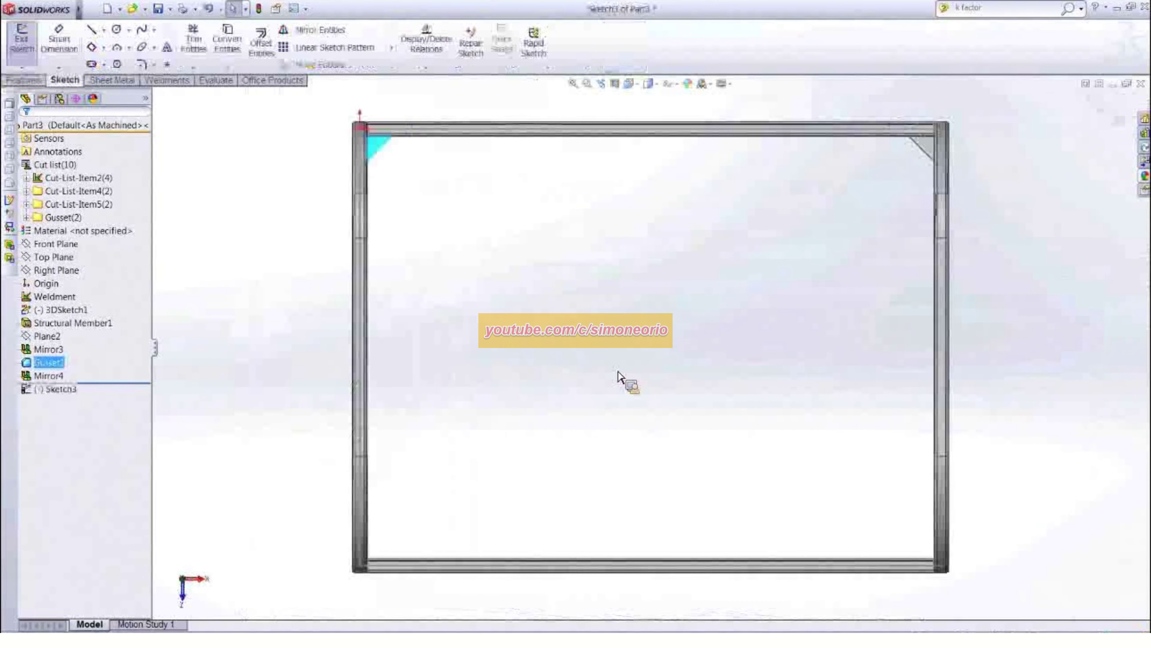
{"action": "left_click", "coordinate": [656, 381]}
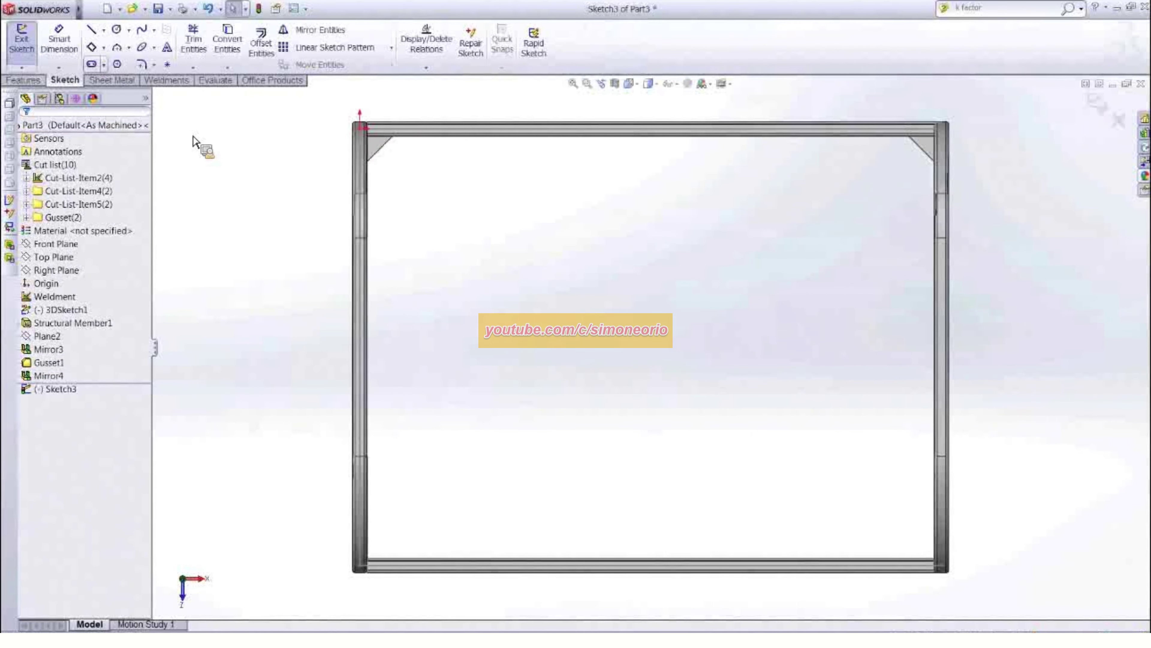
Sketch a corner rectangle about 780 by 580 mm between diagonally opposite inner corners of the lower frame
{"action": "left_click", "coordinate": [104, 48]}
{"action": "left_click", "coordinate": [114, 63]}
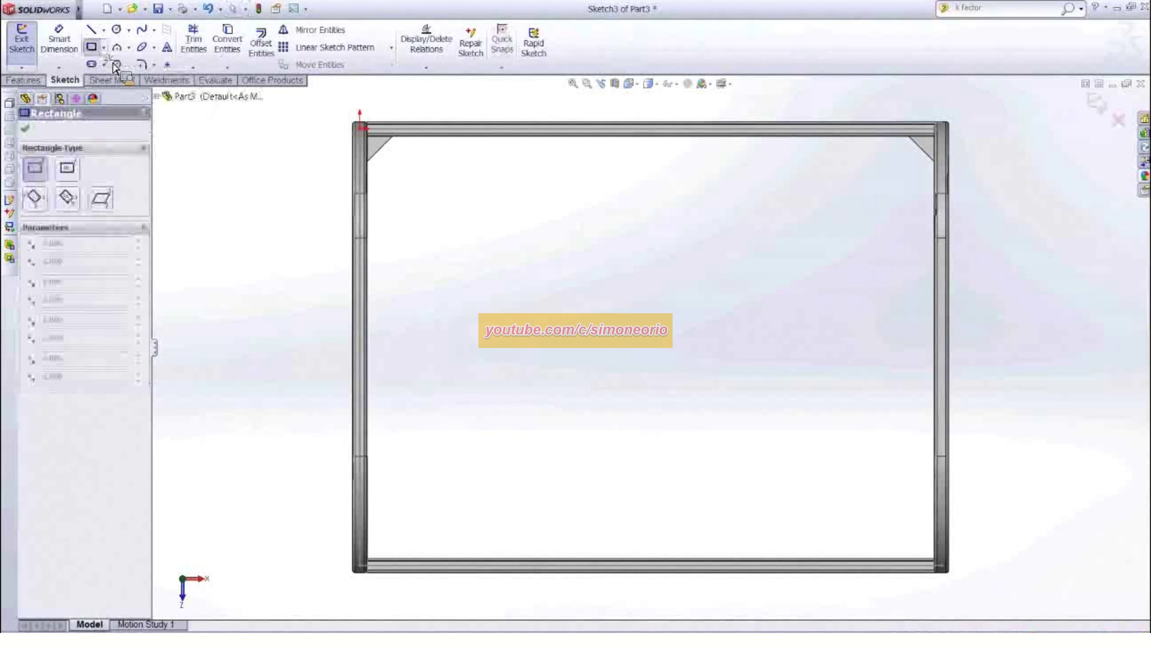
{"action": "left_click", "coordinate": [372, 140]}
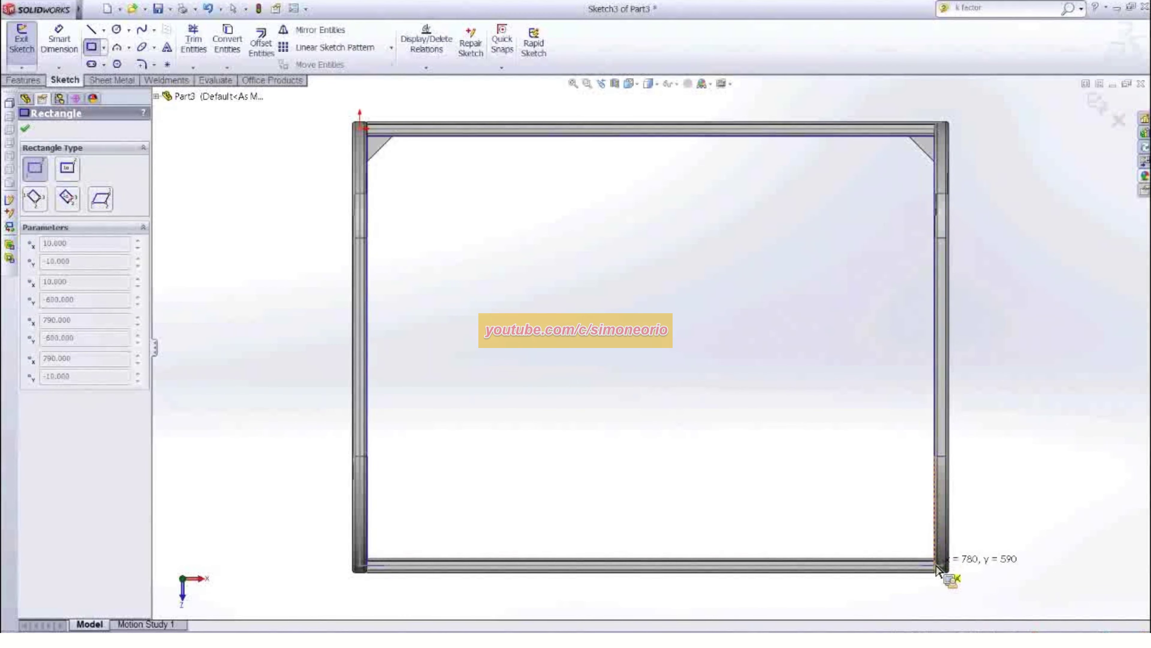
{"action": "scroll", "coordinate": [936, 561], "scroll_direction": "down", "scroll_amount": 3}
{"action": "scroll", "coordinate": [937, 565], "scroll_direction": "down", "scroll_amount": 3}
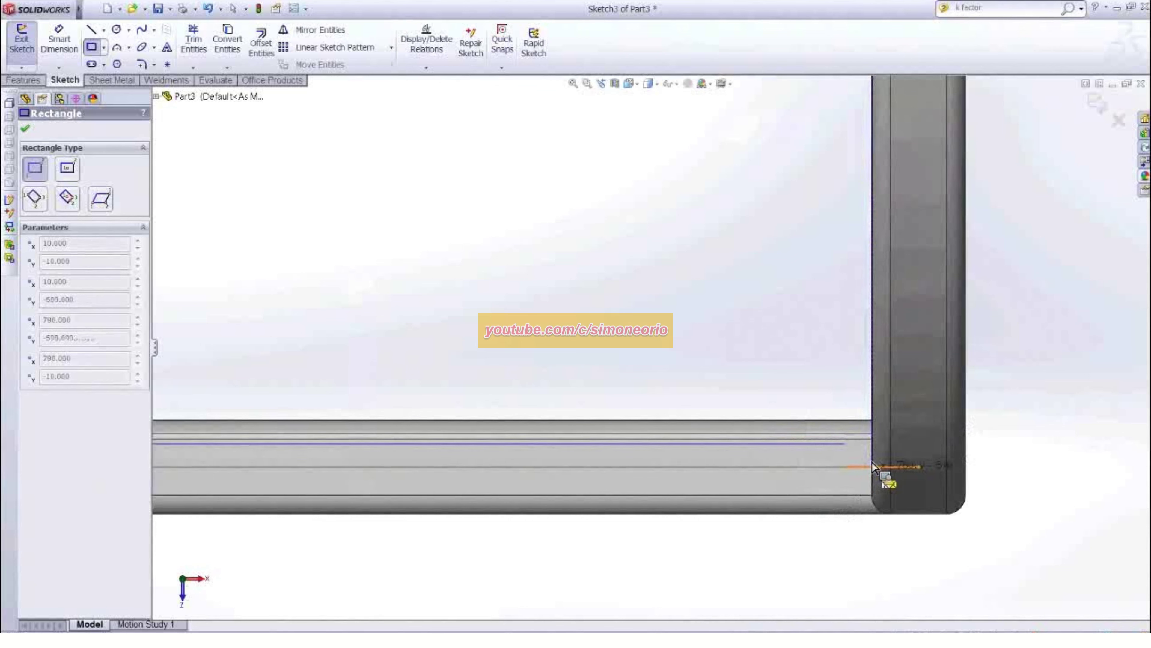
{"action": "left_click", "coordinate": [876, 429]}
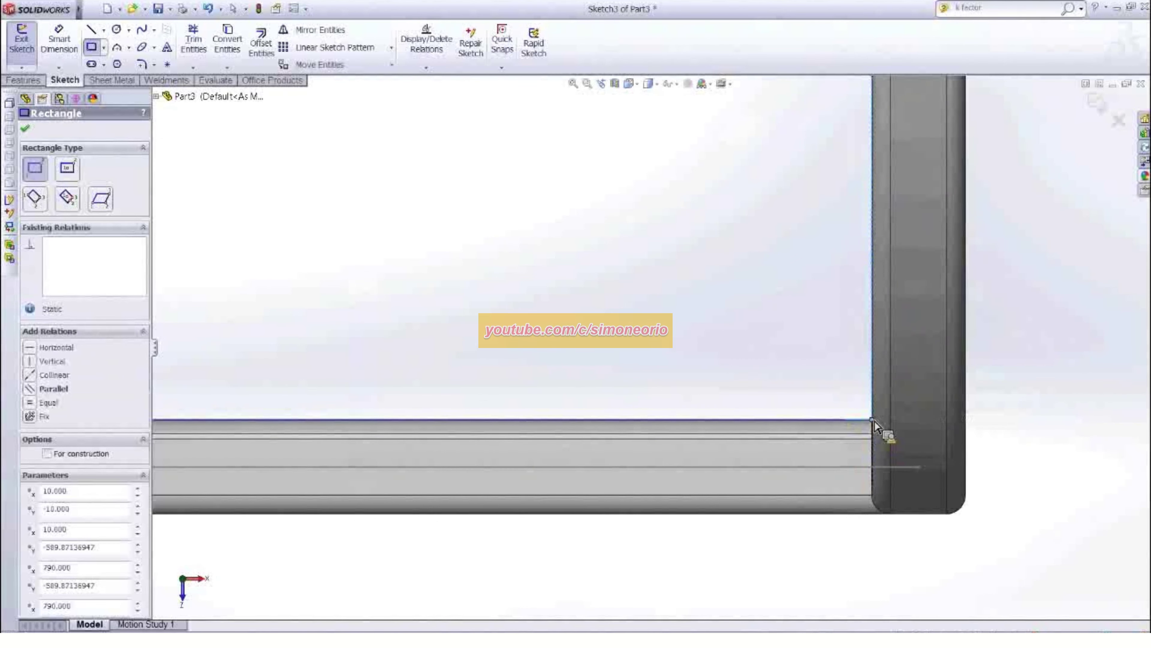
{"action": "key", "text": "Escape"}
{"action": "scroll", "coordinate": [755, 366], "scroll_direction": "up", "scroll_amount": 3}
{"action": "scroll", "coordinate": [585, 284], "scroll_direction": "up", "scroll_amount": 4}
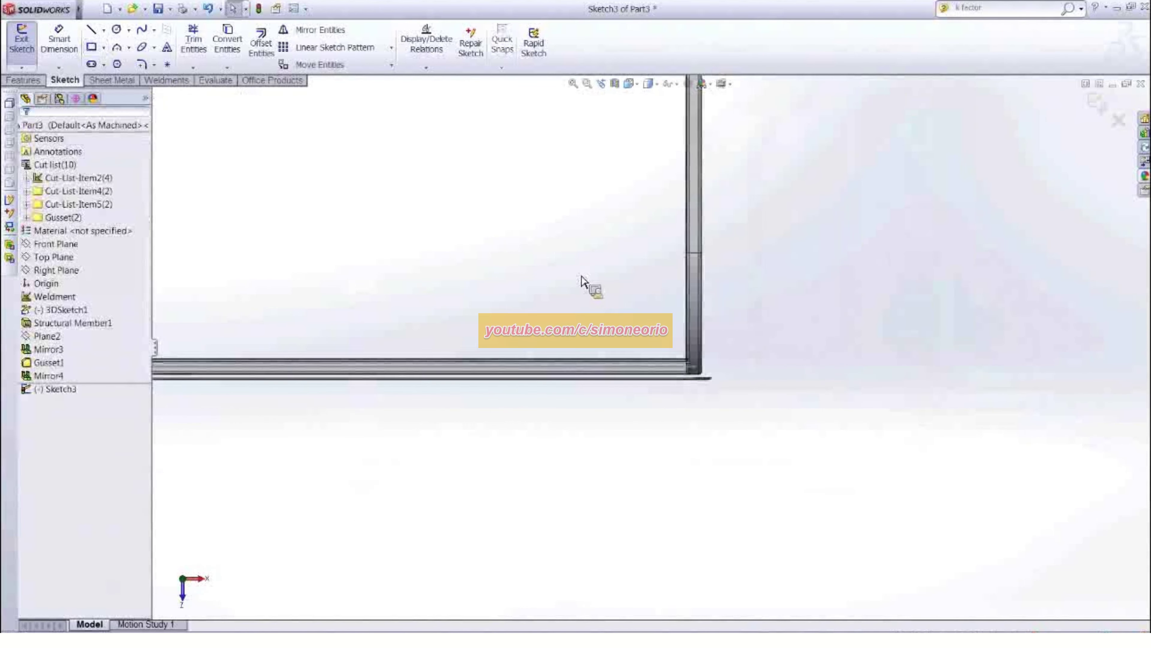
{"action": "scroll", "coordinate": [401, 208], "scroll_direction": "up", "scroll_amount": 2}
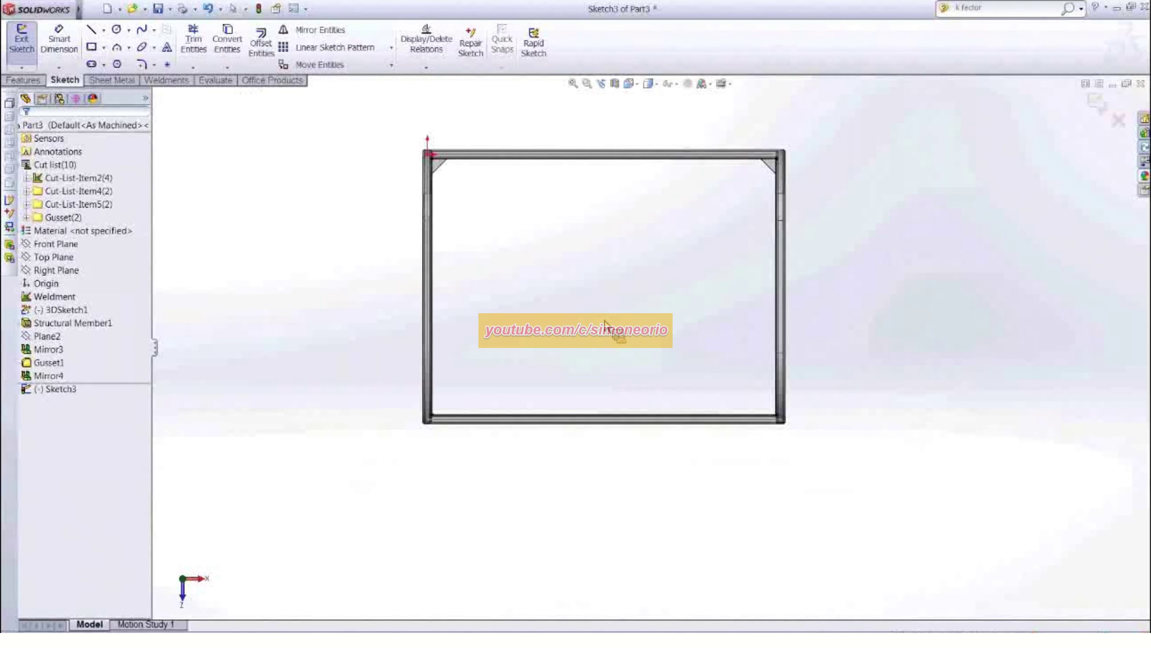
{"action": "middle_click_drag", "start_coordinate": [605, 320], "coordinate": [597, 146]}
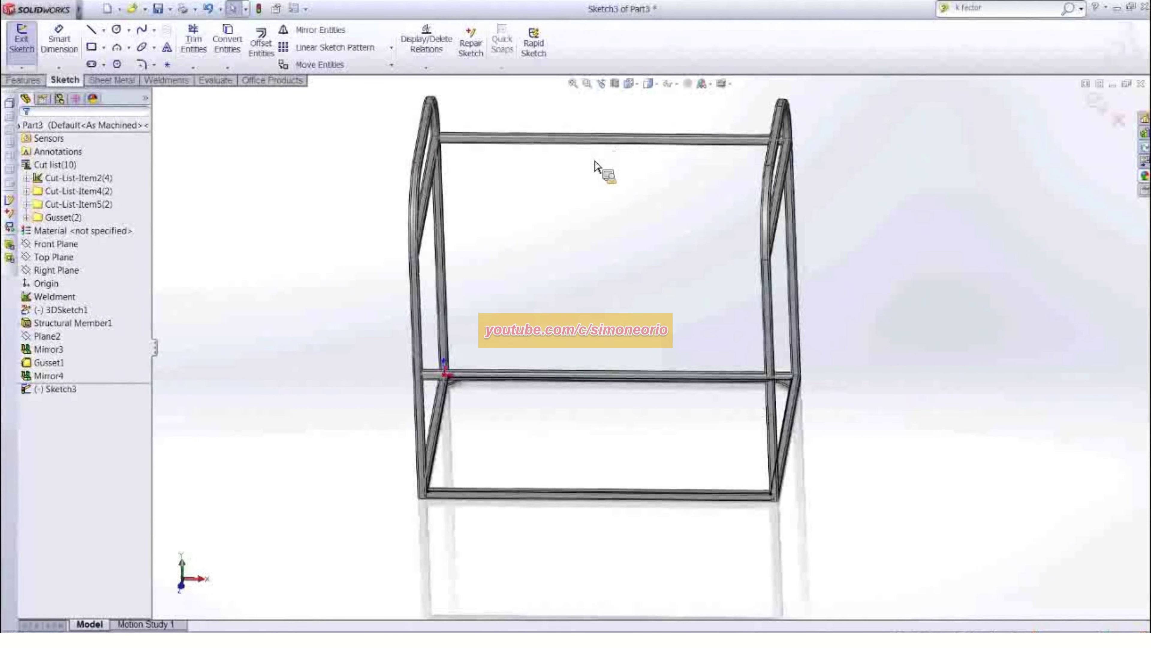